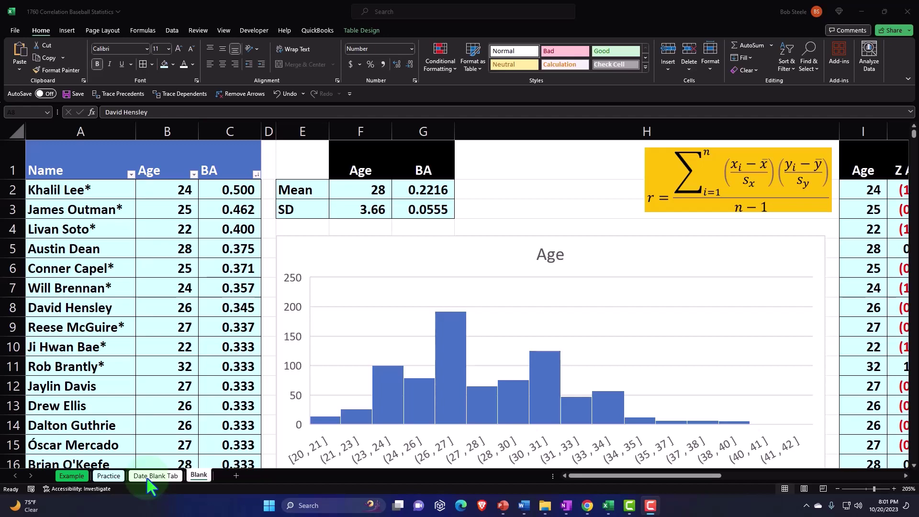
Correct the name of the "Date Blank Tab" worksheet to "Data Blank Tab".
{"action": "left_click", "coordinate": [148, 479]}
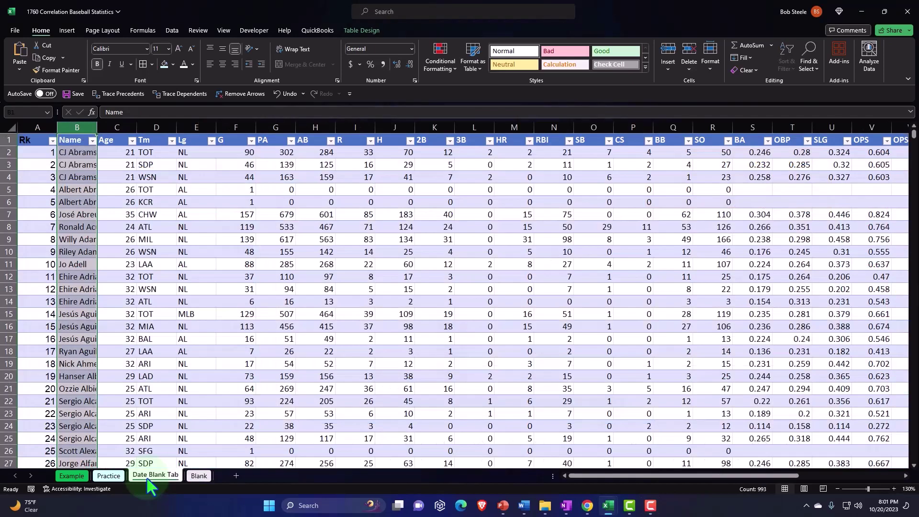
{"action": "double_click", "coordinate": [148, 479]}
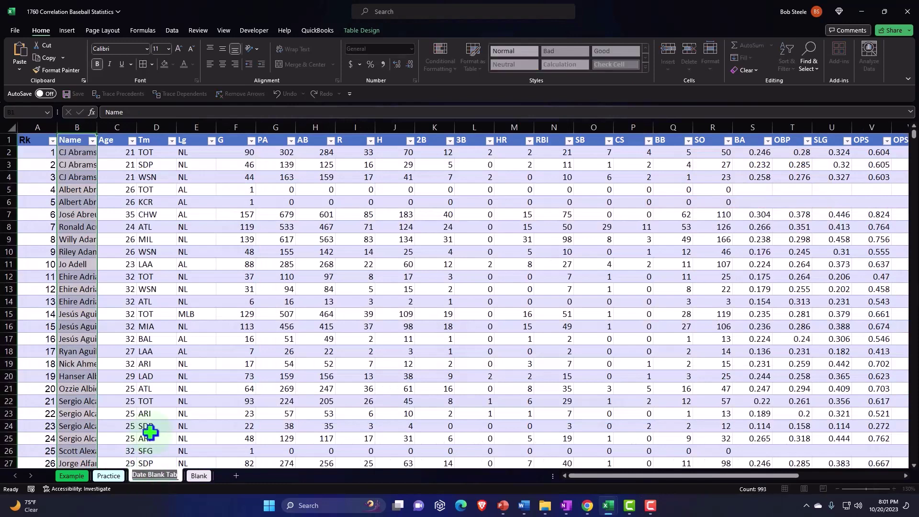
{"action": "key", "text": "Left"}
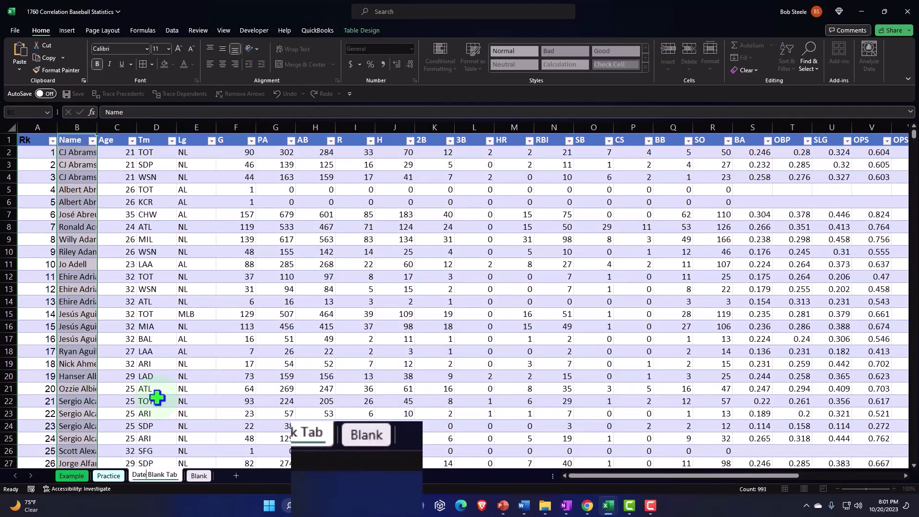
{"action": "key", "text": "BackSpace"}
{"action": "key", "text": "BackSpace"}
{"action": "type", "text": "ta"}
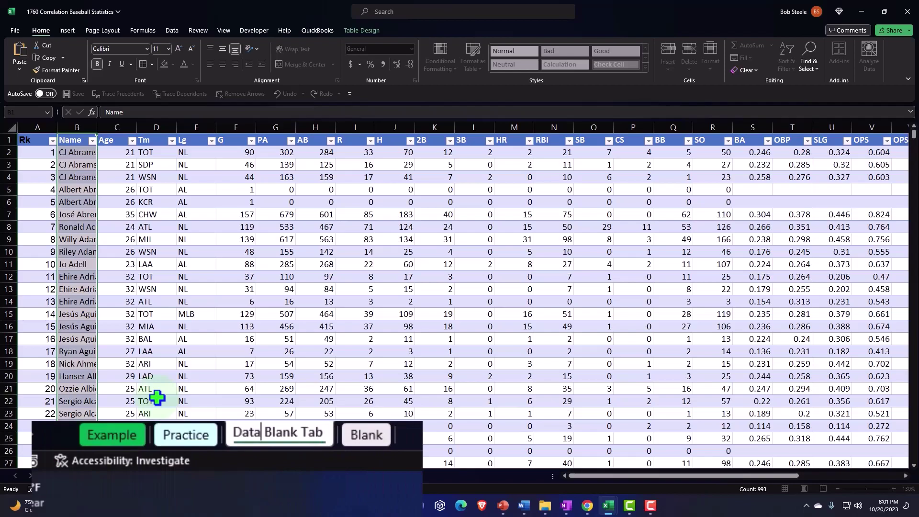
{"action": "left_click", "coordinate": [157, 397]}
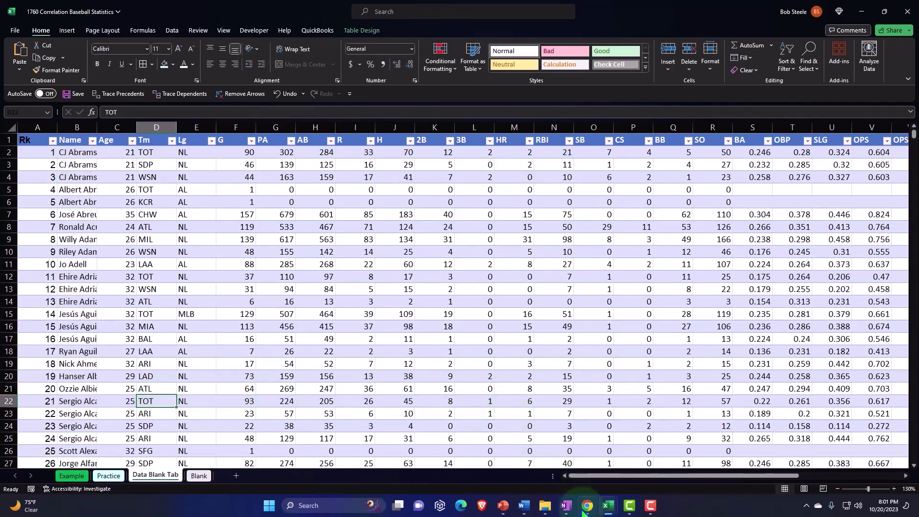
Switch to Chrome, examine the Player Standard Batting data on Baseball Reference's 2022 page, and return to the Excel workbook.
{"action": "mouse_move", "coordinate": [587, 505]}
{"action": "left_click", "coordinate": [619, 467]}
{"action": "scroll", "coordinate": [72, 254], "scroll_direction": "up", "scroll_amount": 15}
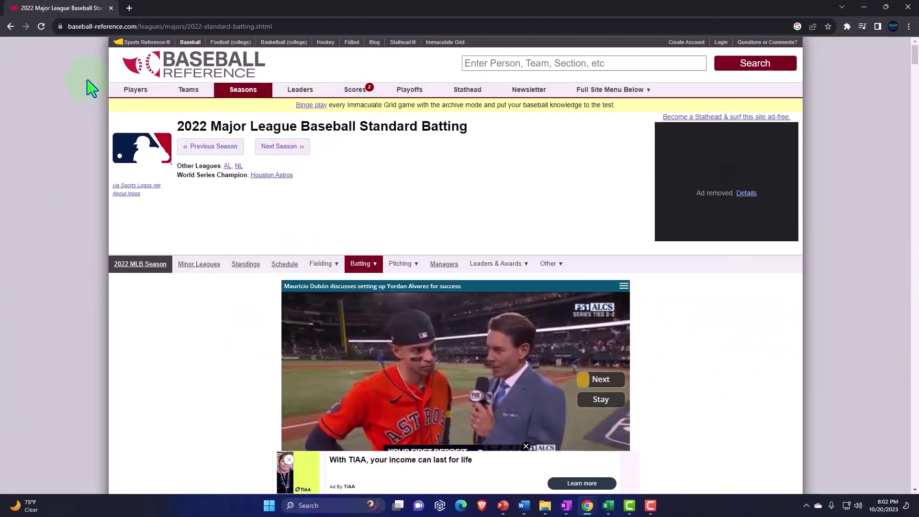
{"action": "scroll", "coordinate": [91, 88], "scroll_direction": "down", "scroll_amount": 7}
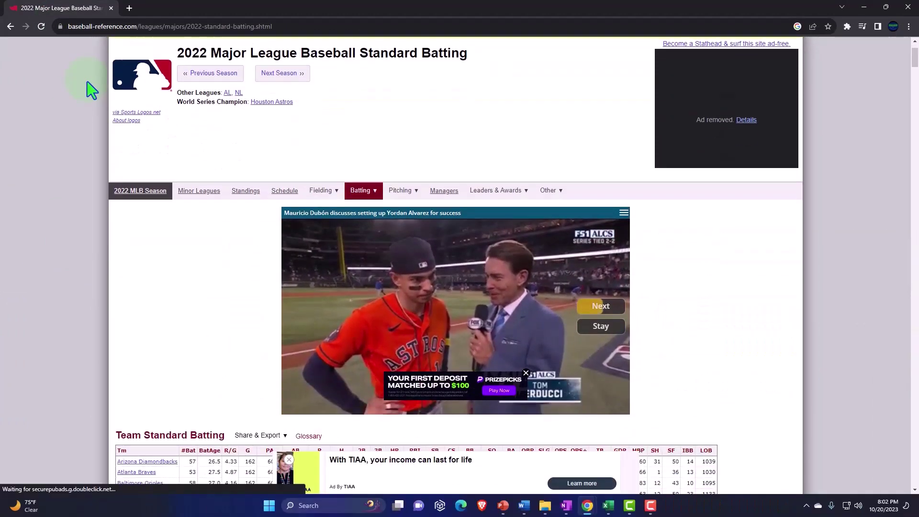
{"action": "scroll", "coordinate": [91, 89], "scroll_direction": "down", "scroll_amount": 6}
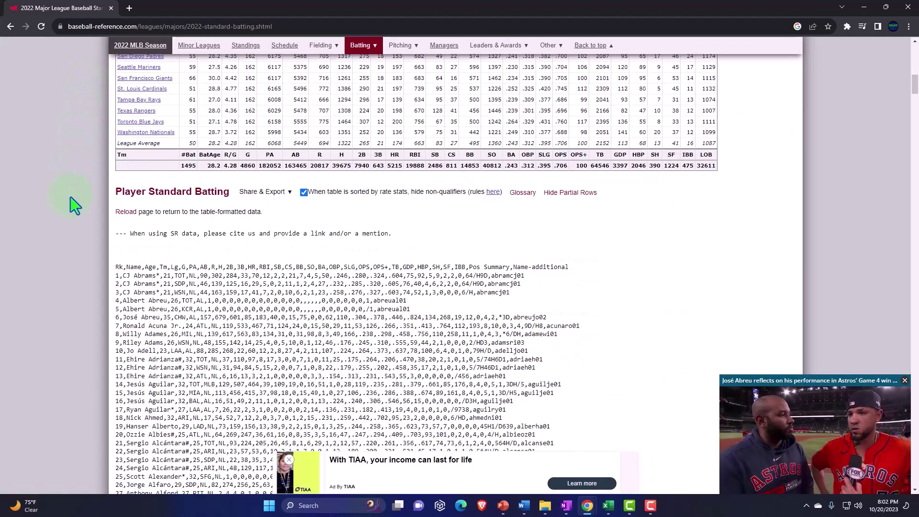
{"action": "scroll", "coordinate": [71, 197], "scroll_direction": "down", "scroll_amount": 1}
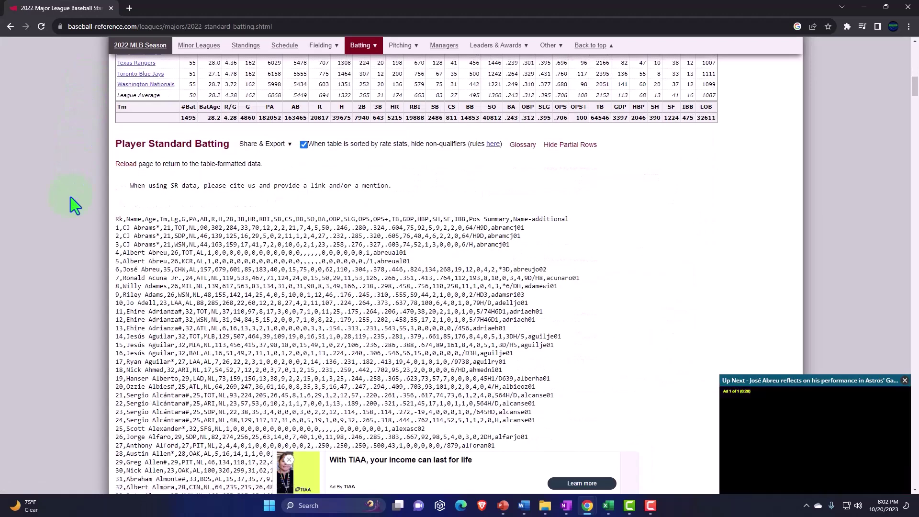
{"action": "scroll", "coordinate": [70, 197], "scroll_direction": "down", "scroll_amount": 1}
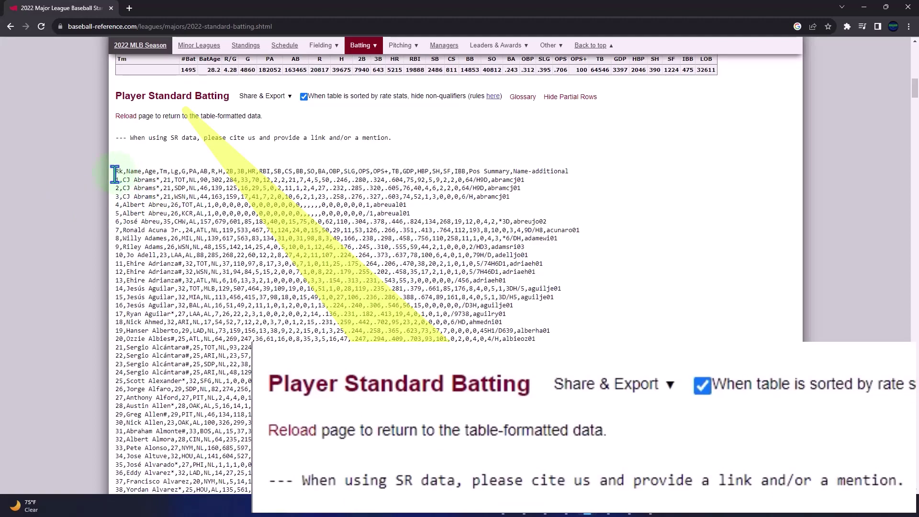
{"action": "left_click_drag", "start_coordinate": [117, 172], "coordinate": [137, 212]}
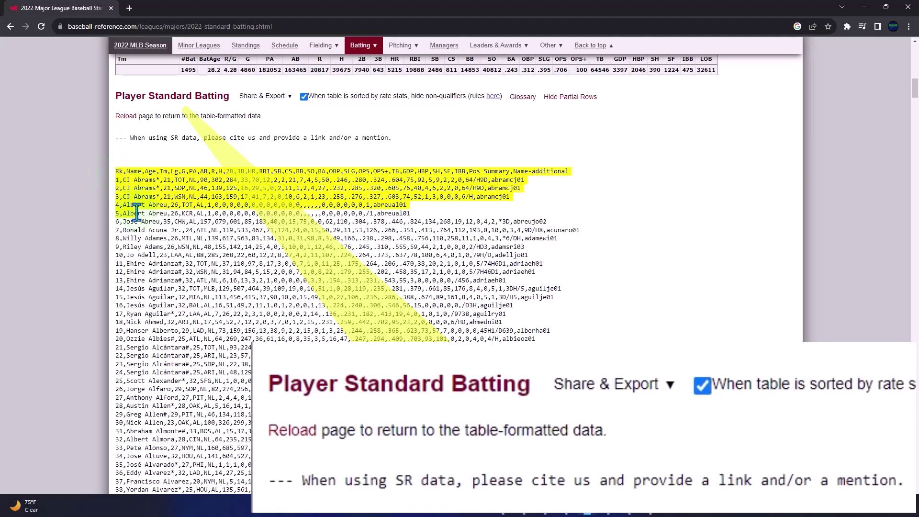
{"action": "left_click", "coordinate": [864, 7]}
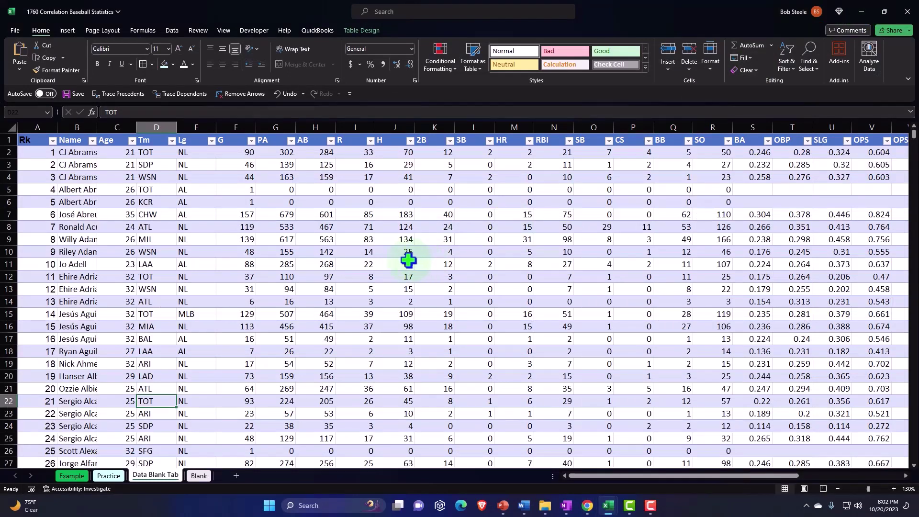
Select the BA and Age columns on the Data Blank Tab sheet and review the matching table on the Blank sheet.
{"action": "left_click", "coordinate": [753, 131]}
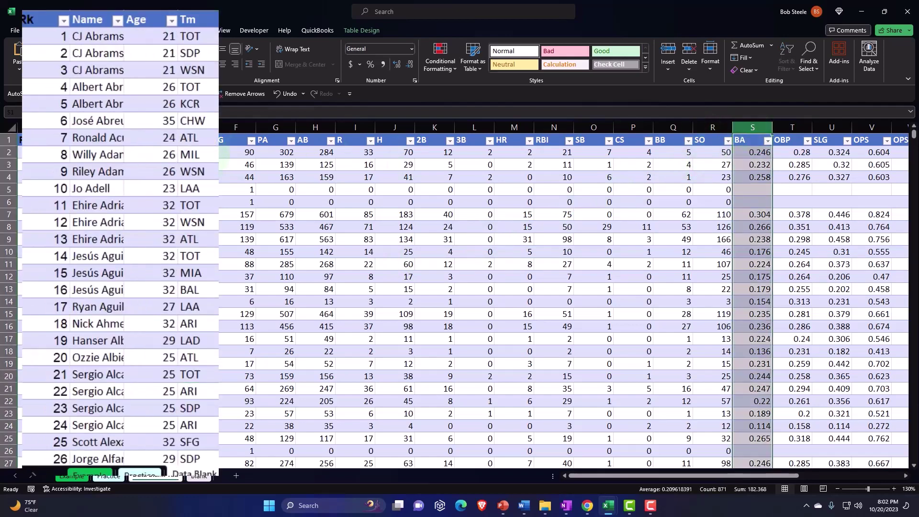
{"action": "left_click", "coordinate": [155, 10], "text": "ctrl"}
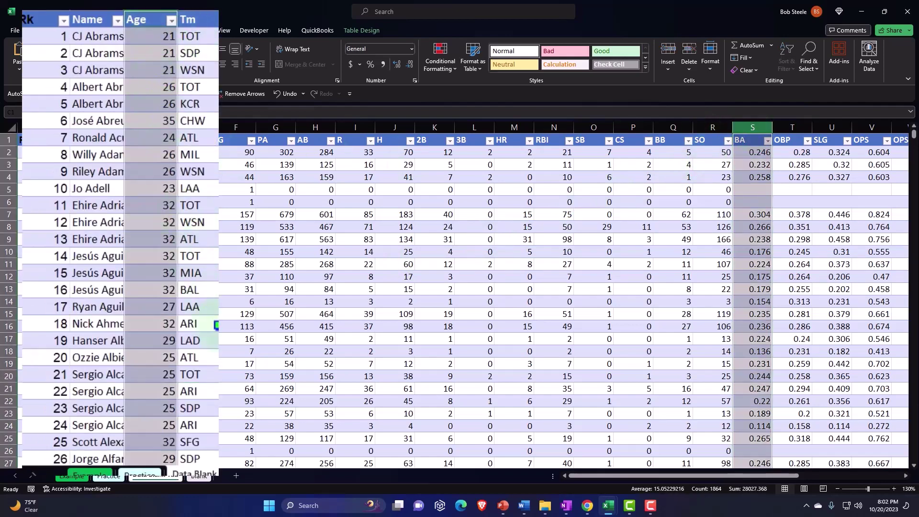
{"action": "left_click", "coordinate": [199, 476]}
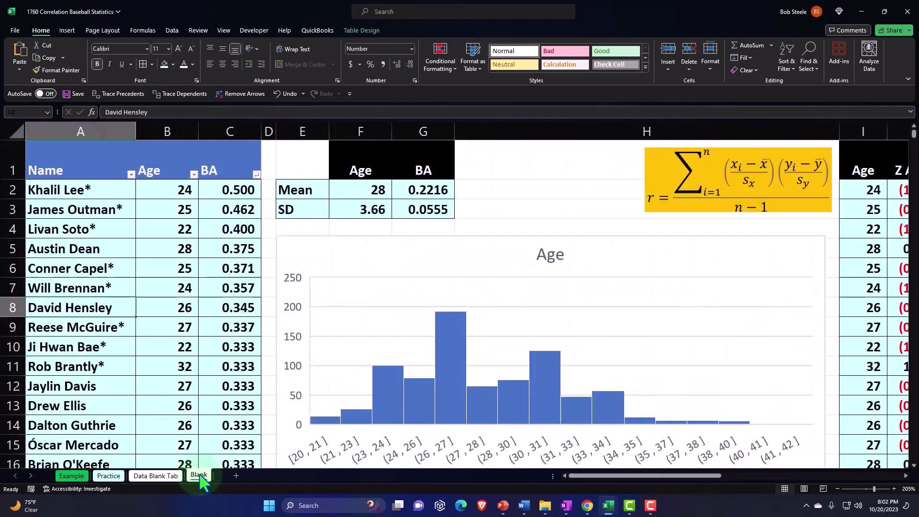
{"action": "left_click", "coordinate": [153, 193]}
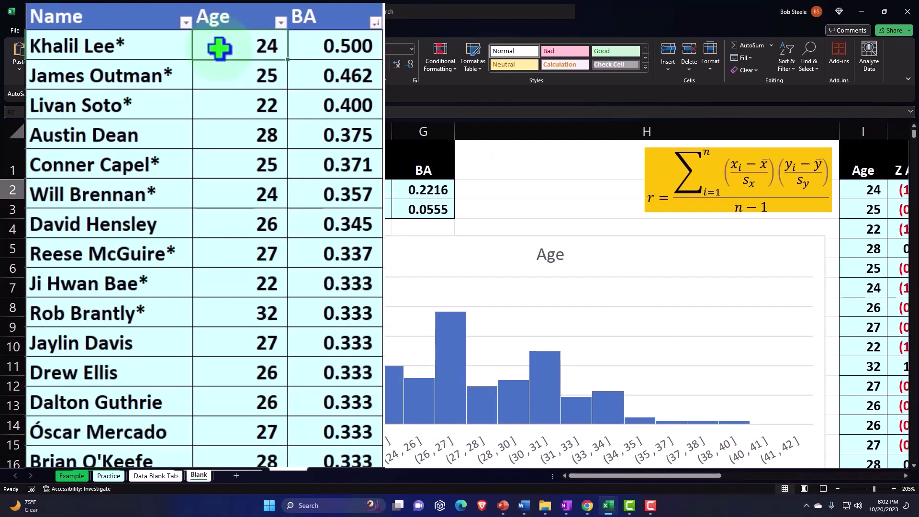
{"action": "key", "text": "Right"}
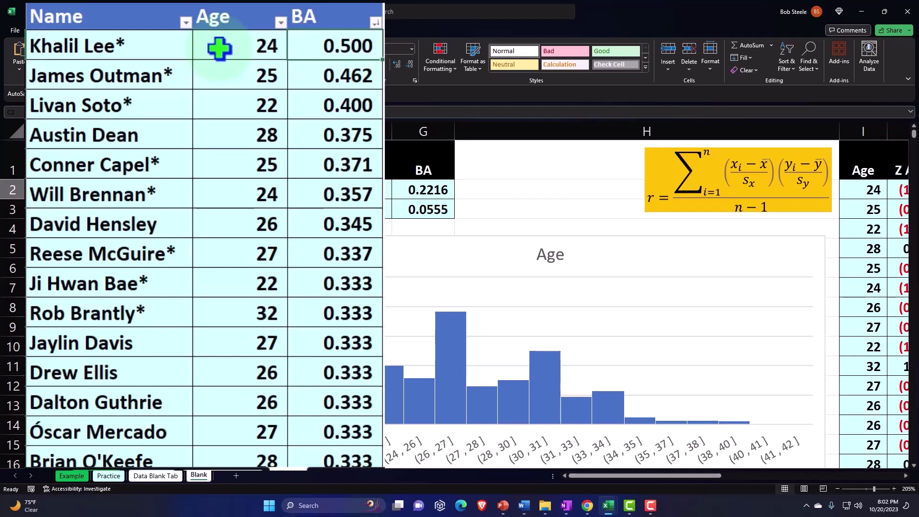
Examine the age and BA z-scores, the R correlation calculation, the correlation matrix and the scatter plot on the Blank sheet.
{"action": "key", "text": "Right"}
{"action": "key", "text": "Right"}
{"action": "key", "text": "Right"}
{"action": "key", "text": "Right"}
{"action": "key", "text": "Right"}
{"action": "key", "text": "Right"}
{"action": "key", "text": "Right"}
{"action": "key", "text": "Right"}
{"action": "key", "text": "Right"}
{"action": "key", "text": "Right"}
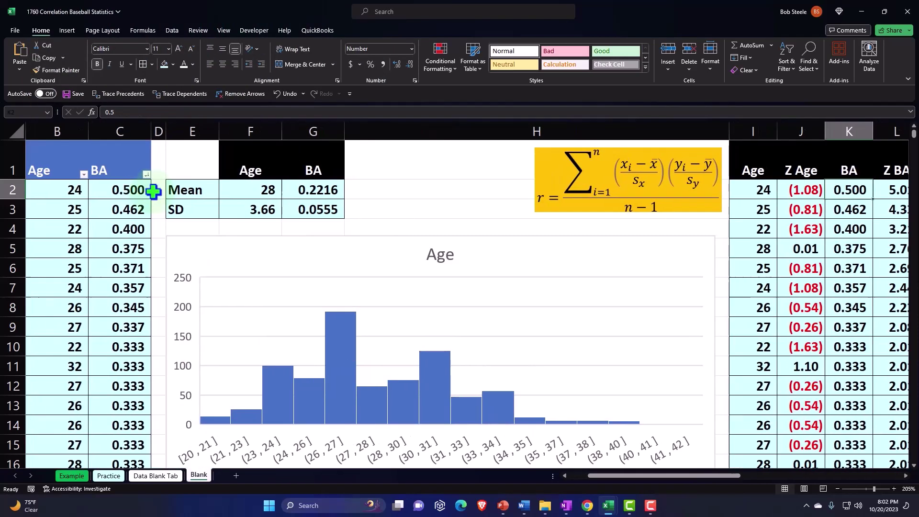
{"action": "key", "text": "Right"}
{"action": "key", "text": "Right"}
{"action": "key", "text": "Right"}
{"action": "key", "text": "Right"}
{"action": "key", "text": "Right"}
{"action": "key", "text": "Right"}
{"action": "key", "text": "Right"}
{"action": "key", "text": "Right"}
{"action": "key", "text": "Right"}
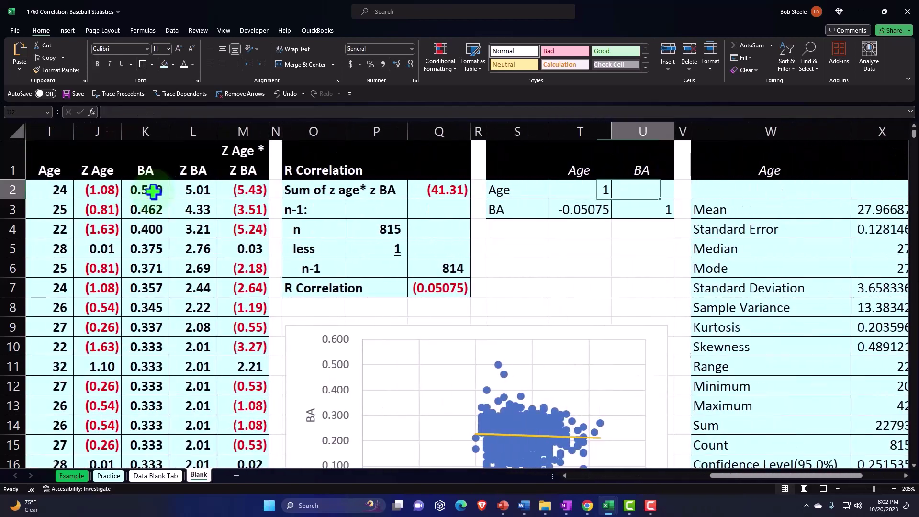
{"action": "scroll", "coordinate": [250, 271], "scroll_direction": "down", "scroll_amount": 2}
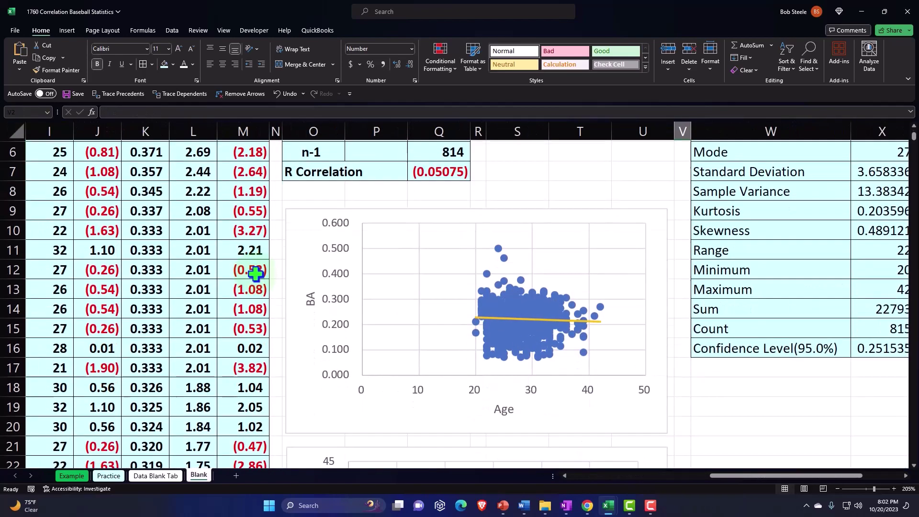
{"action": "scroll", "coordinate": [258, 271], "scroll_direction": "up", "scroll_amount": 2}
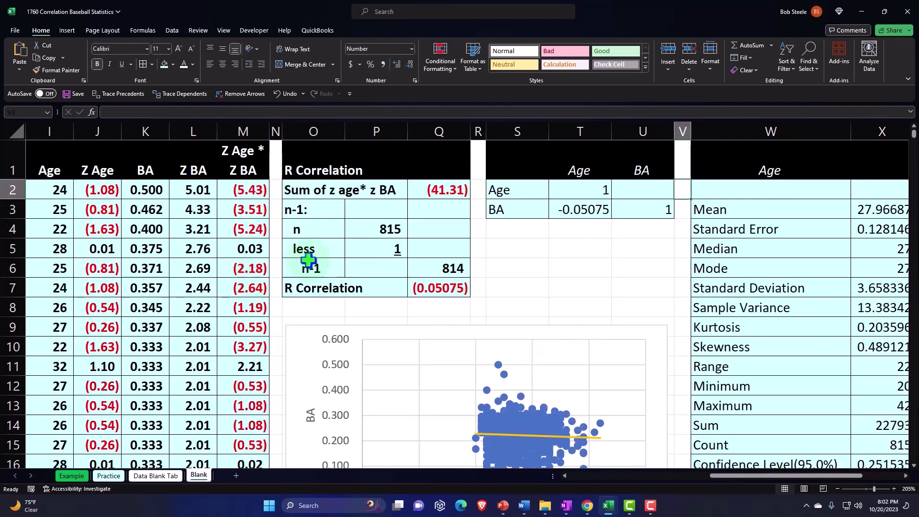
Examine the descriptive statistics for Age and BA and the empty columns beyond them.
{"action": "left_click", "coordinate": [536, 236]}
{"action": "key", "text": "Right"}
{"action": "key", "text": "Right"}
{"action": "key", "text": "Right"}
{"action": "key", "text": "Right"}
{"action": "key", "text": "Right"}
{"action": "key", "text": "Right"}
{"action": "key", "text": "Right"}
{"action": "key", "text": "Right"}
{"action": "key", "text": "Right"}
{"action": "key", "text": "Right"}
{"action": "key", "text": "Right"}
{"action": "key", "text": "Right"}
{"action": "key", "text": "Right"}
{"action": "key", "text": "Right"}
{"action": "key", "text": "Right"}
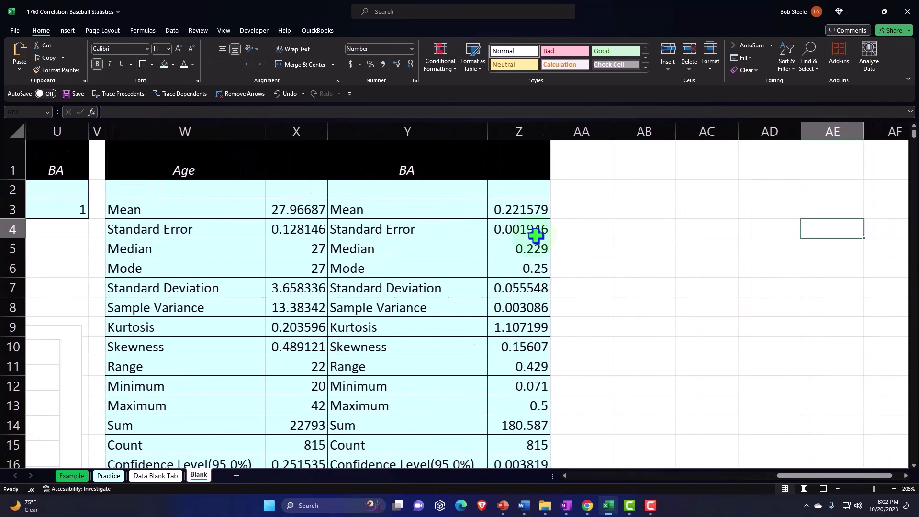
{"action": "key", "text": "Right"}
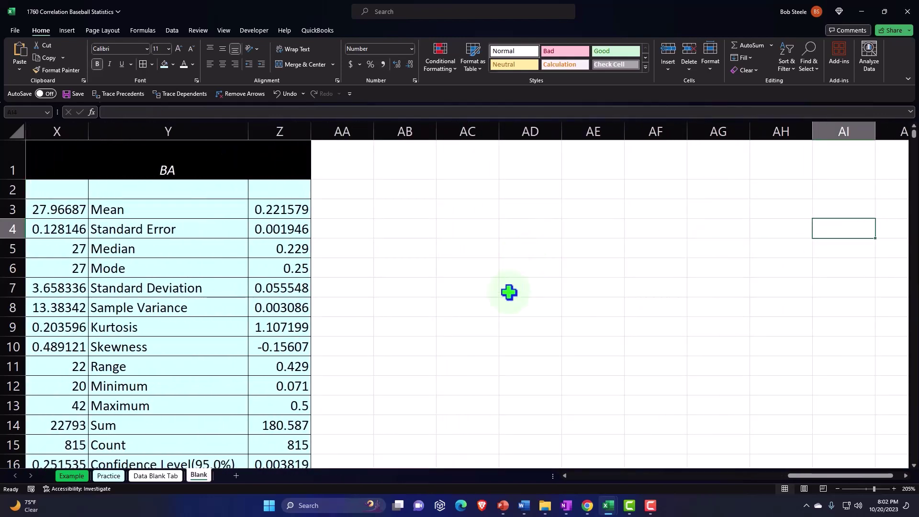
Copy the Name, RBI and BA columns from the Data Blank Tab sheet.
{"action": "left_click", "coordinate": [170, 479]}
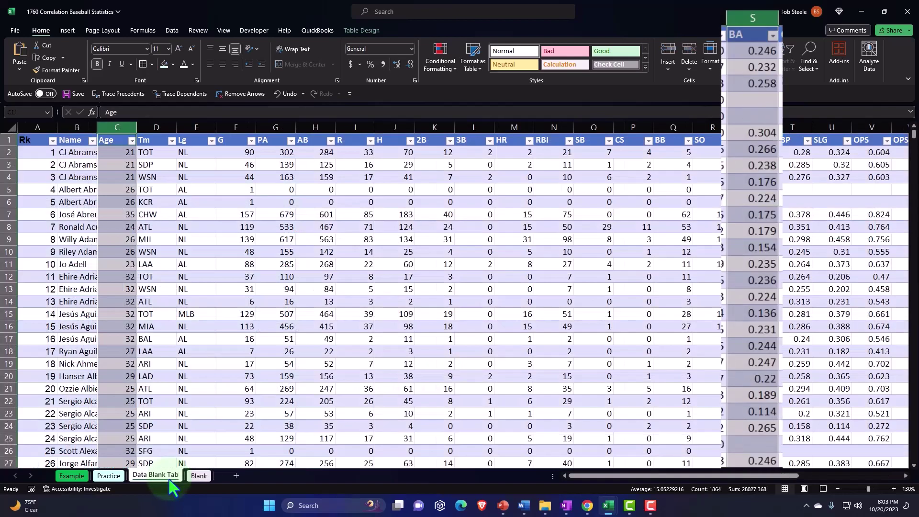
{"action": "left_click", "coordinate": [748, 14]}
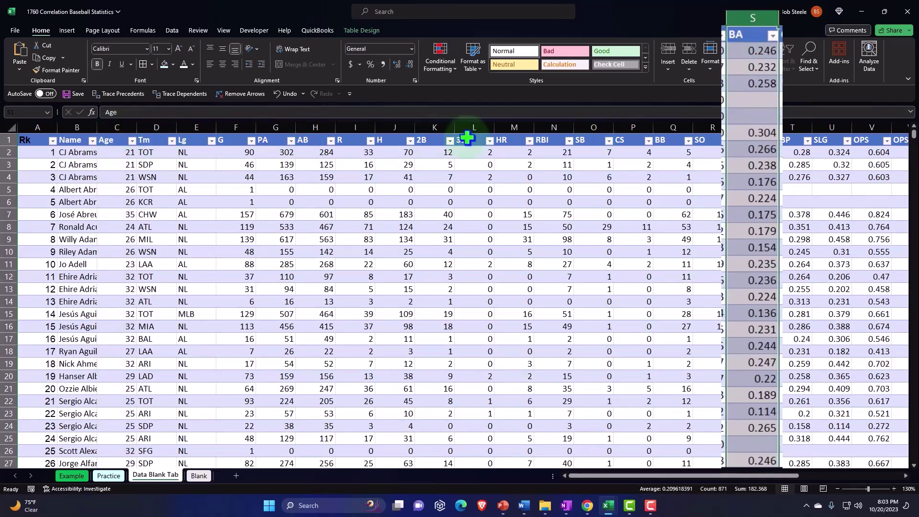
{"action": "left_click", "coordinate": [559, 124], "text": "ctrl"}
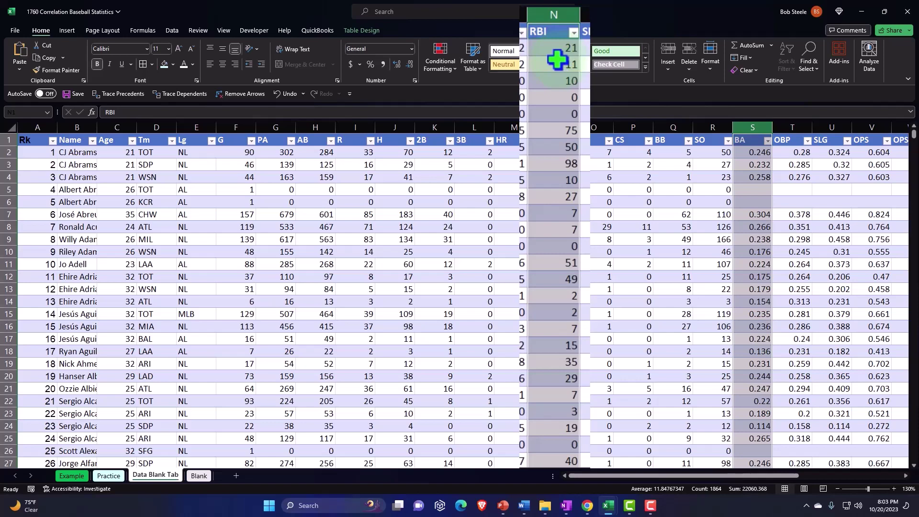
{"action": "left_click", "coordinate": [80, 126], "text": "ctrl"}
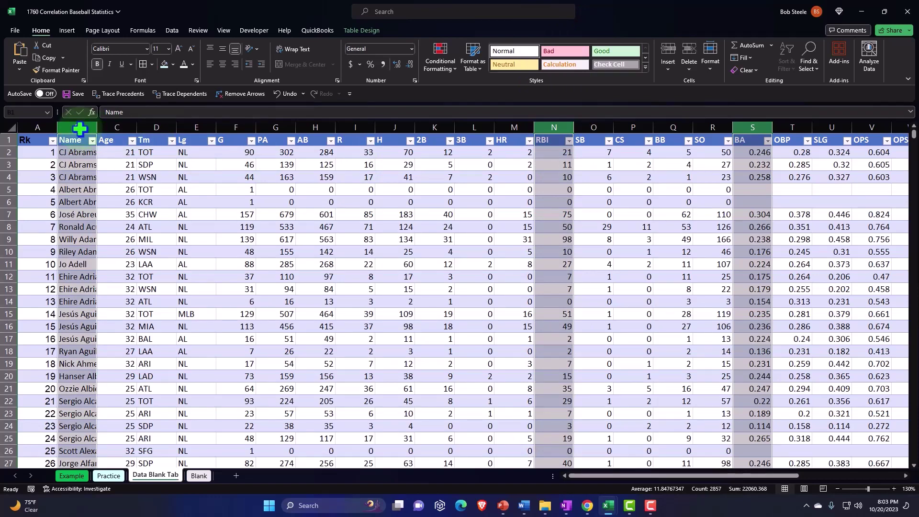
{"action": "key", "text": "ctrl+c"}
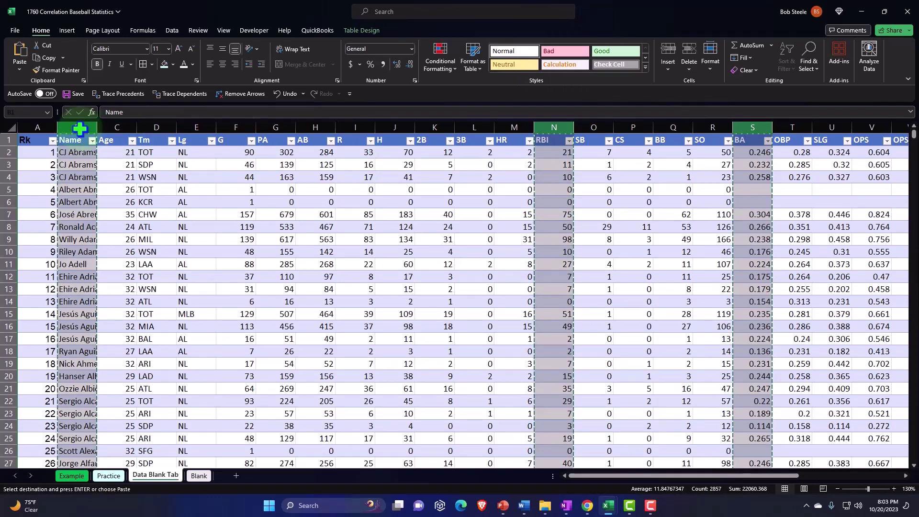
Paste the copied columns into the Blank sheet starting at cell AB1.
{"action": "left_click", "coordinate": [199, 476]}
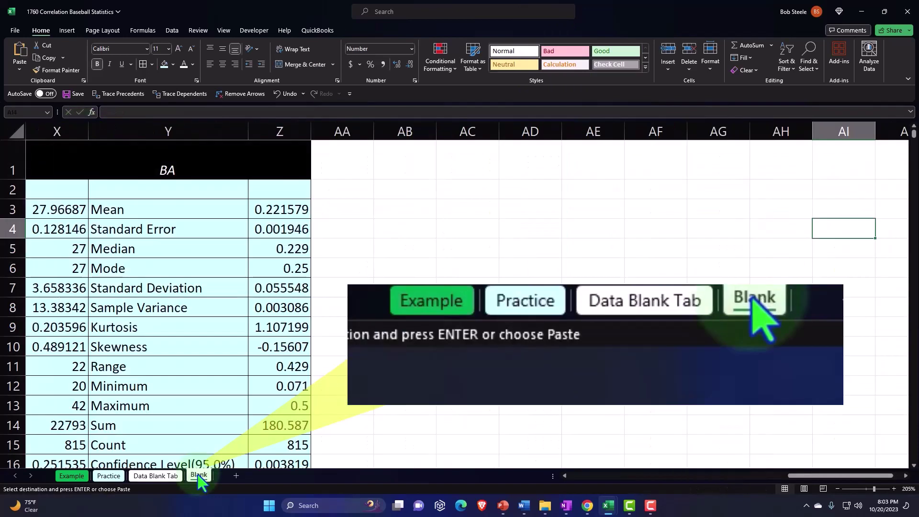
{"action": "left_click", "coordinate": [419, 158]}
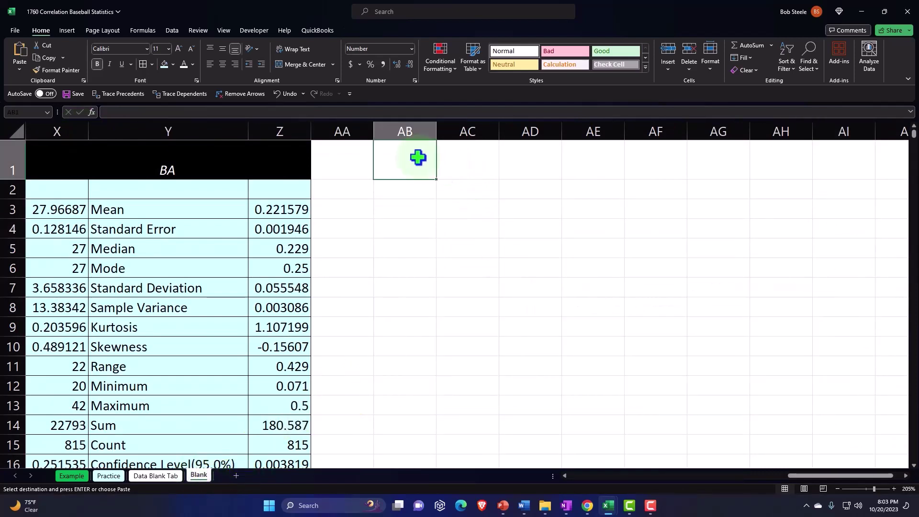
{"action": "right_click", "coordinate": [418, 158]}
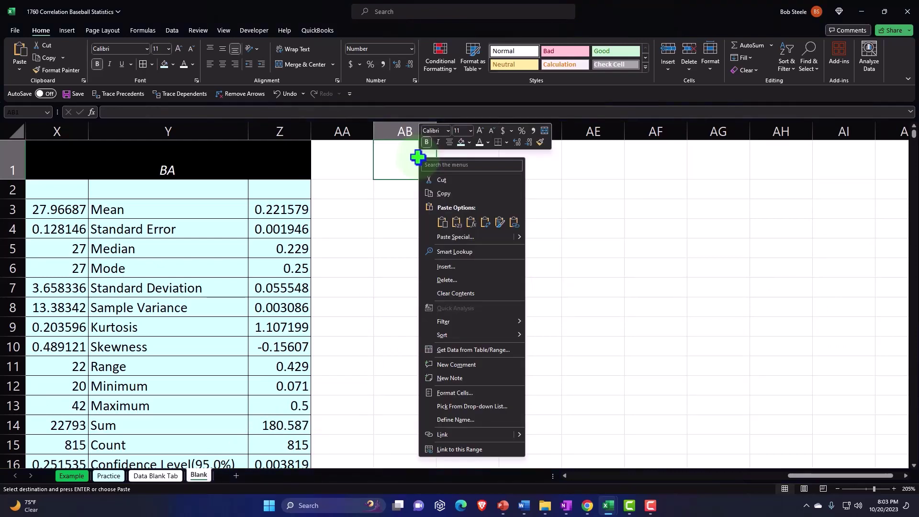
{"action": "left_click", "coordinate": [443, 223]}
{"action": "left_click", "coordinate": [456, 231]}
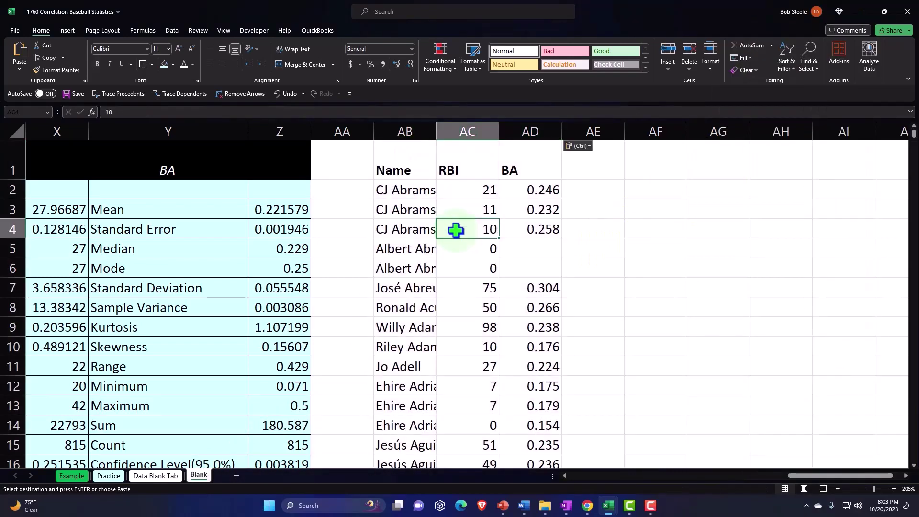
Select the pasted RBI data and BA heading in turn to compare the two variables.
{"action": "left_click", "coordinate": [477, 154]}
{"action": "key", "text": "ctrl+shift+Down"}
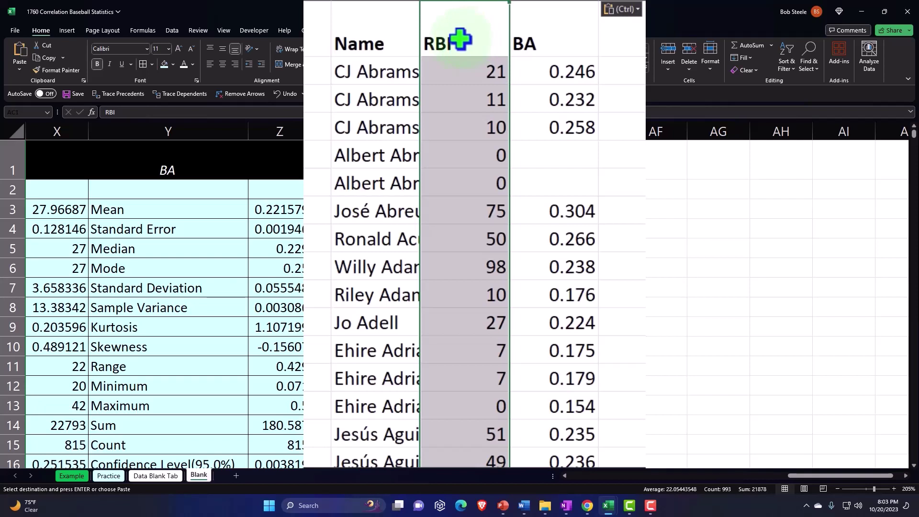
{"action": "left_click", "coordinate": [537, 42]}
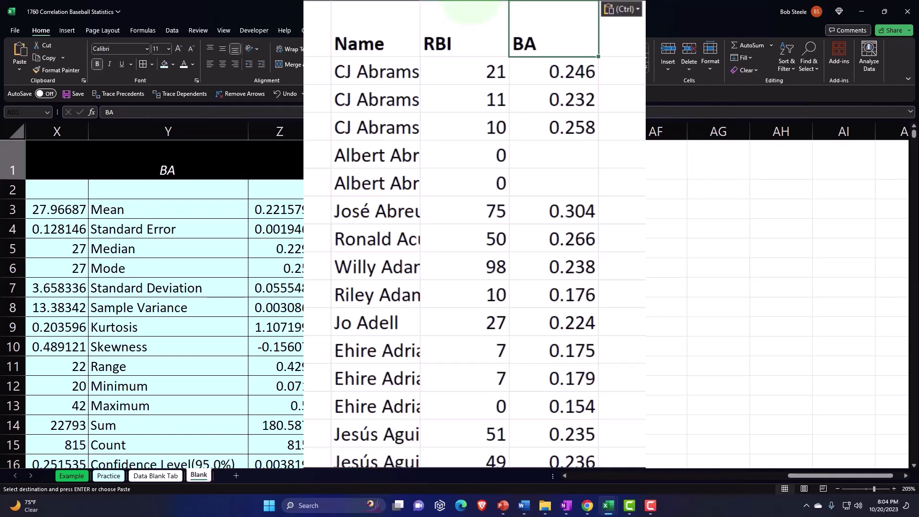
{"action": "left_click", "coordinate": [472, 2]}
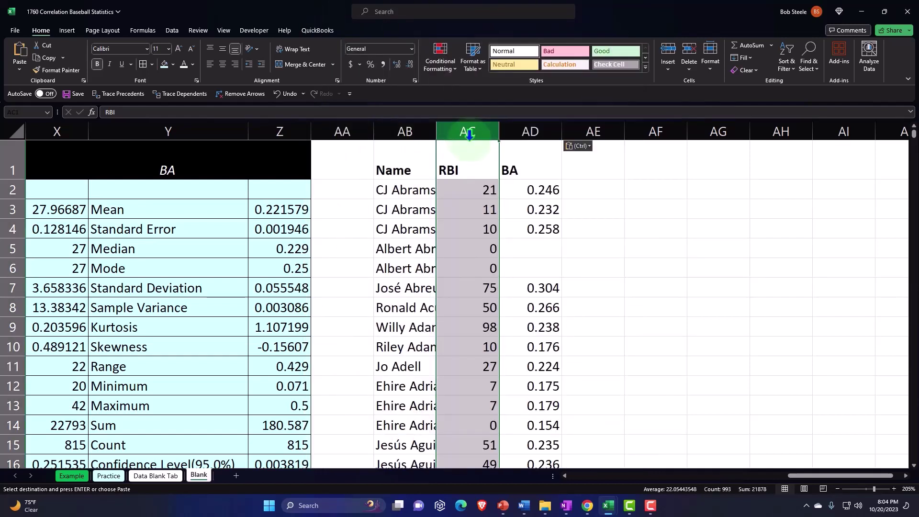
Move the RBI column from column AC to column AE, past the BA data.
{"action": "key", "text": "ctrl"}
{"action": "right_click", "coordinate": [468, 200]}
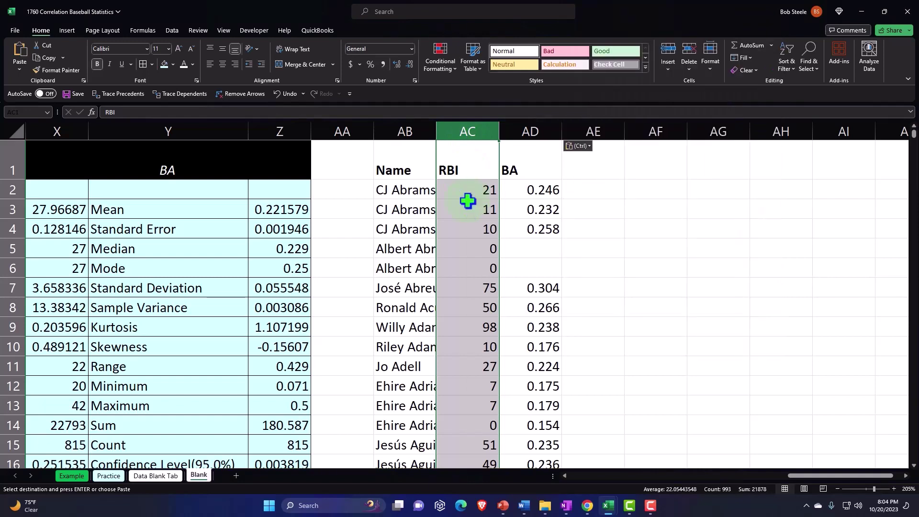
{"action": "key", "text": "Escape"}
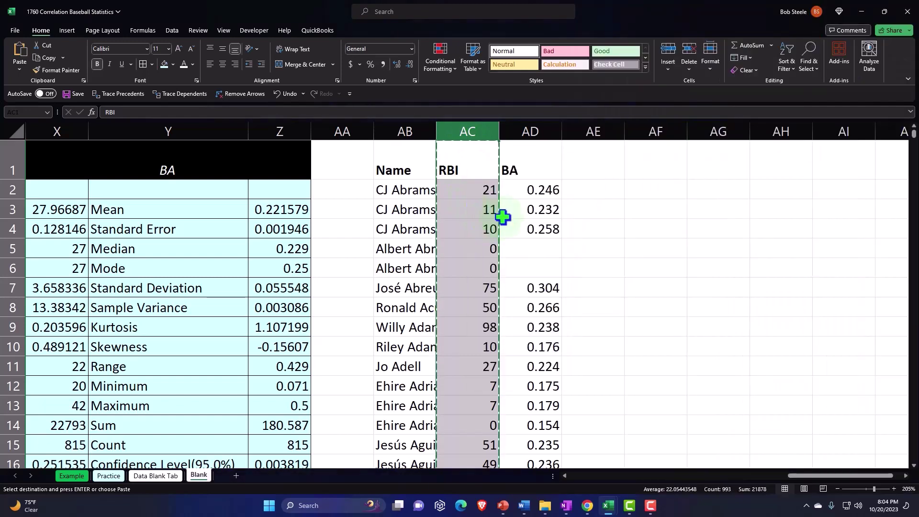
{"action": "left_click", "coordinate": [590, 162]}
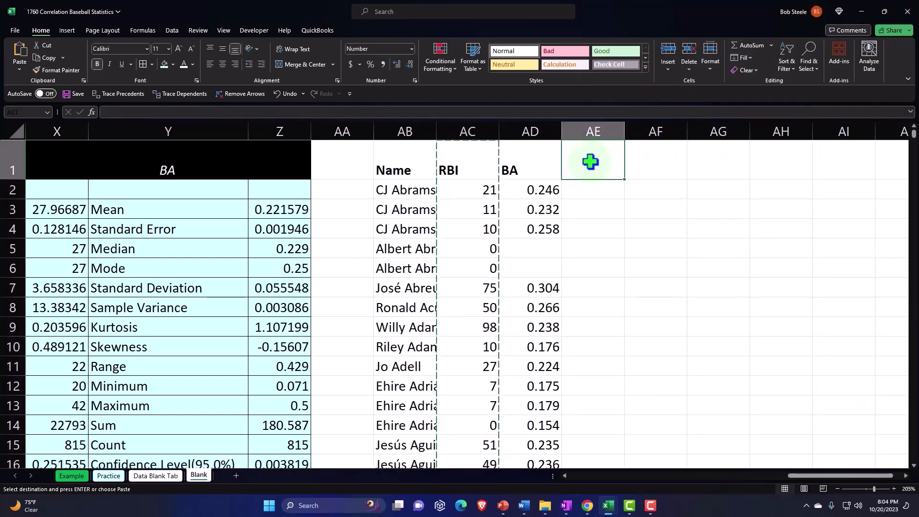
{"action": "key", "text": "Return"}
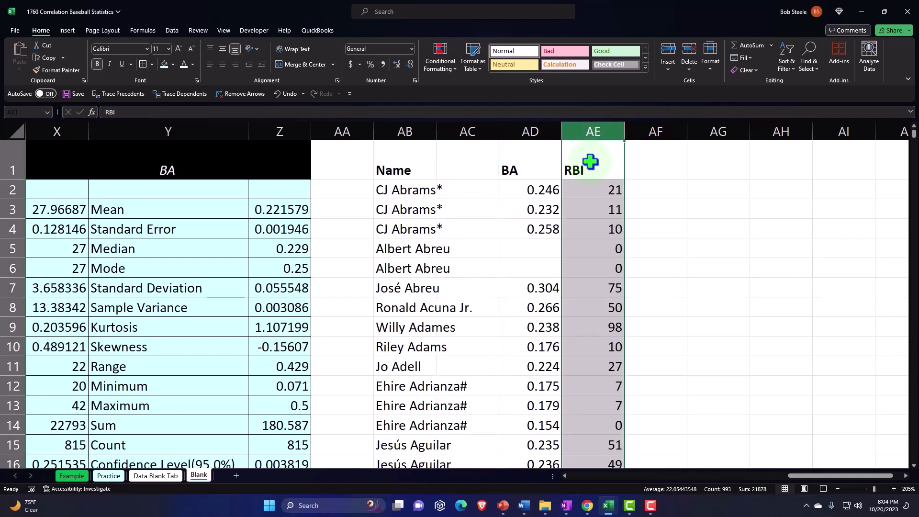
Delete the empty column AC between the Name and BA columns.
{"action": "left_click", "coordinate": [474, 127]}
{"action": "right_click", "coordinate": [474, 172]}
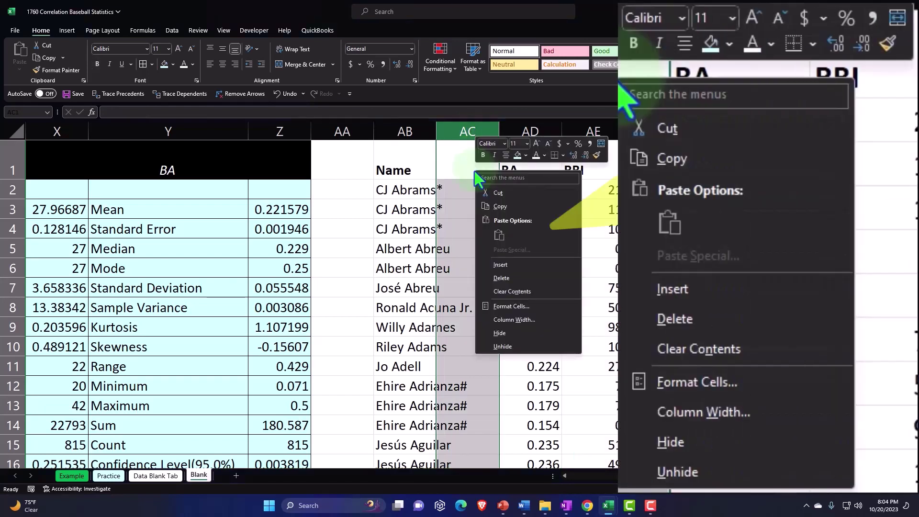
{"action": "left_click", "coordinate": [502, 278]}
{"action": "left_click", "coordinate": [454, 229]}
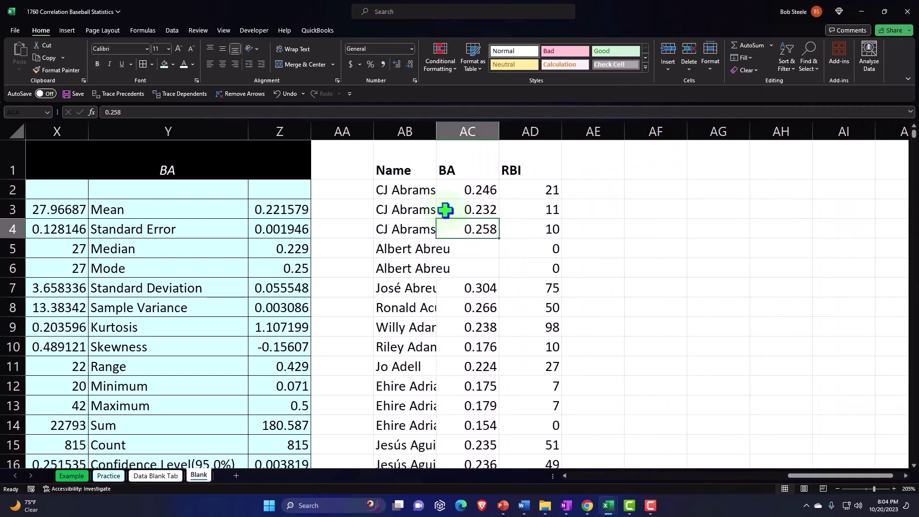
Convert the Name, BA and RBI data in $AB$1:$AD$993 into a table with headers.
{"action": "left_click", "coordinate": [430, 211]}
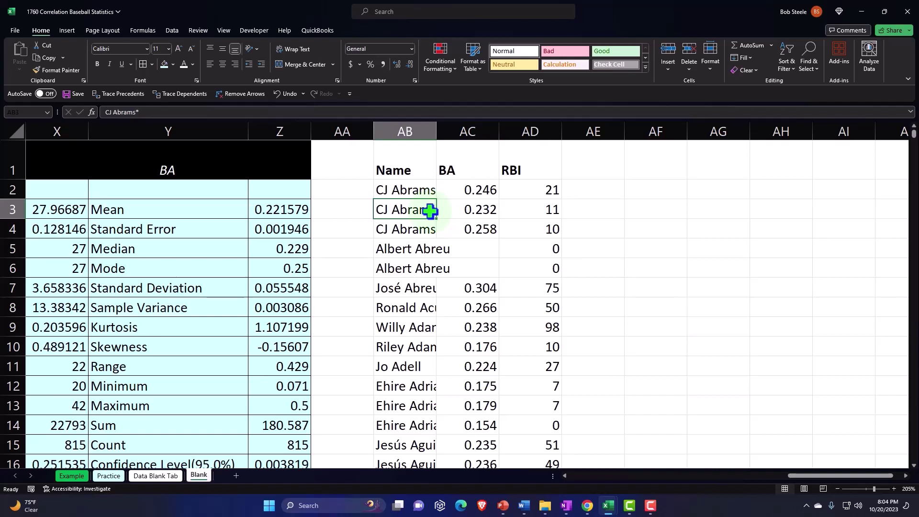
{"action": "left_click", "coordinate": [68, 31]}
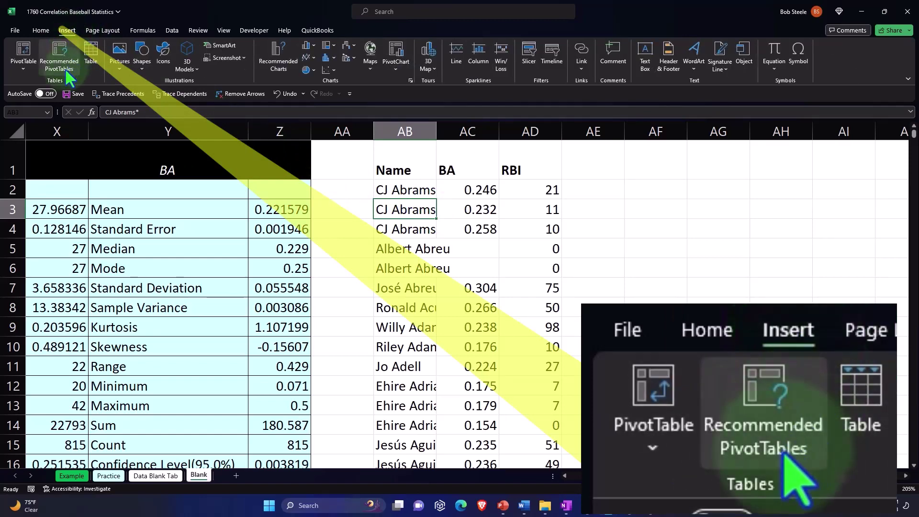
{"action": "left_click", "coordinate": [93, 57]}
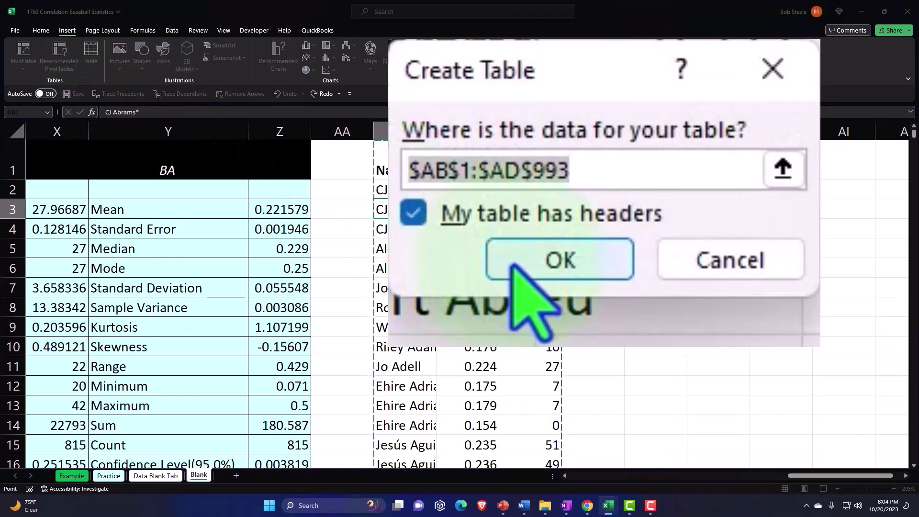
{"action": "left_click", "coordinate": [430, 261]}
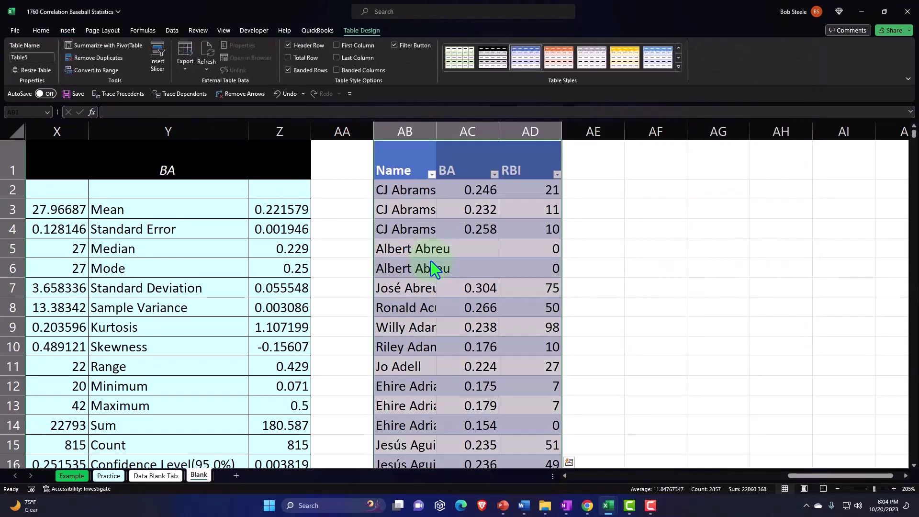
{"action": "left_click", "coordinate": [488, 247]}
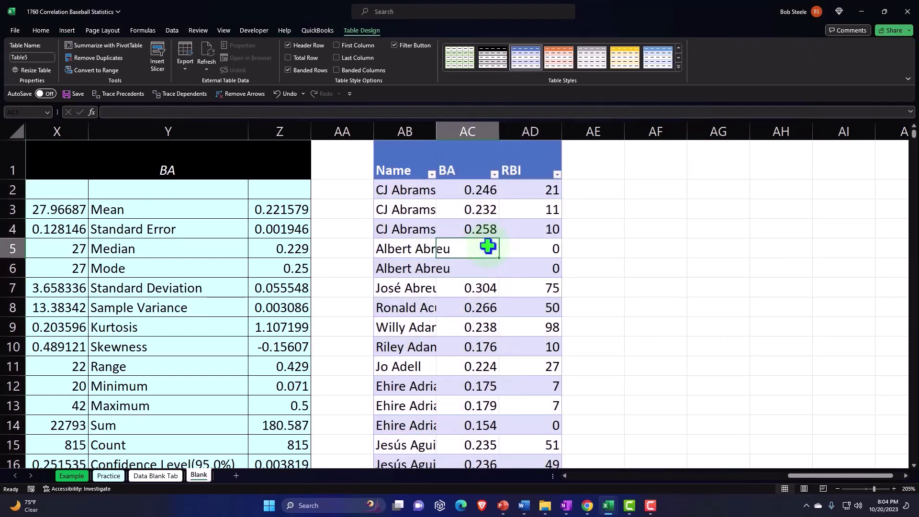
Sort the table by BA from smallest to largest, followed by largest to smallest.
{"action": "left_click", "coordinate": [494, 175]}
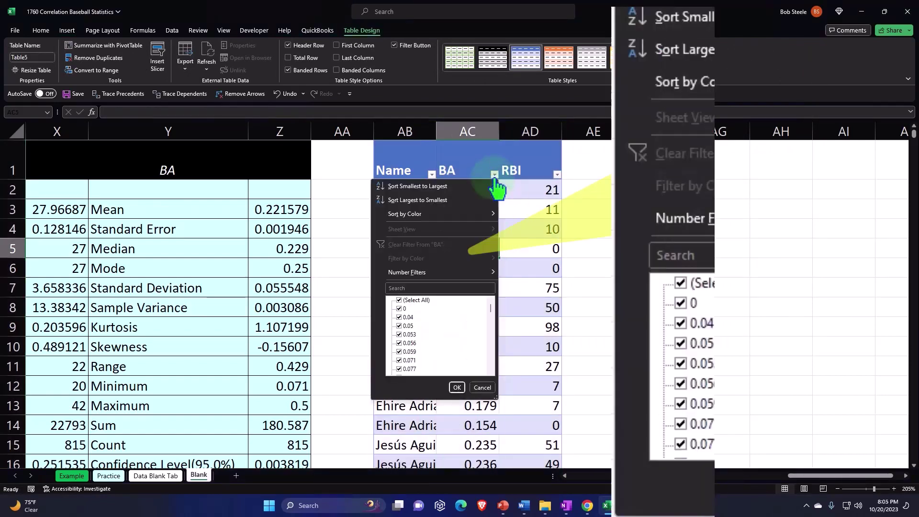
{"action": "left_click", "coordinate": [473, 186]}
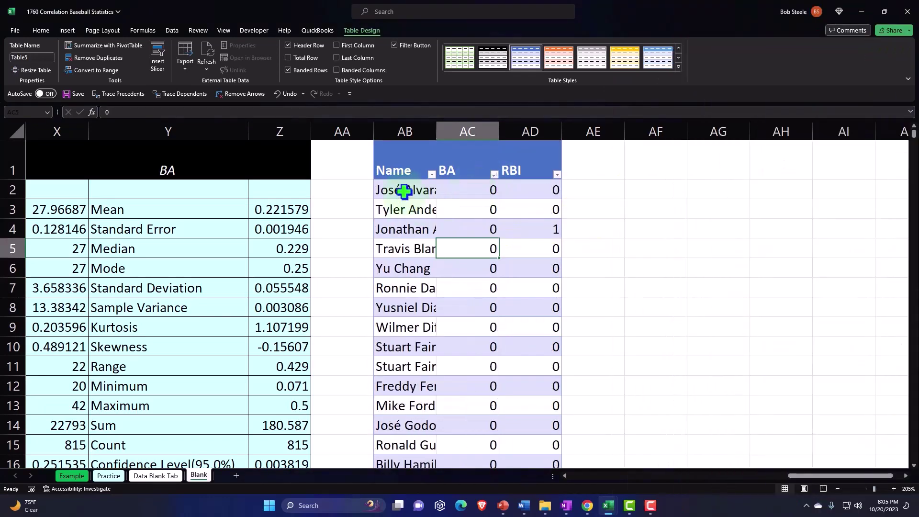
{"action": "left_click", "coordinate": [495, 175]}
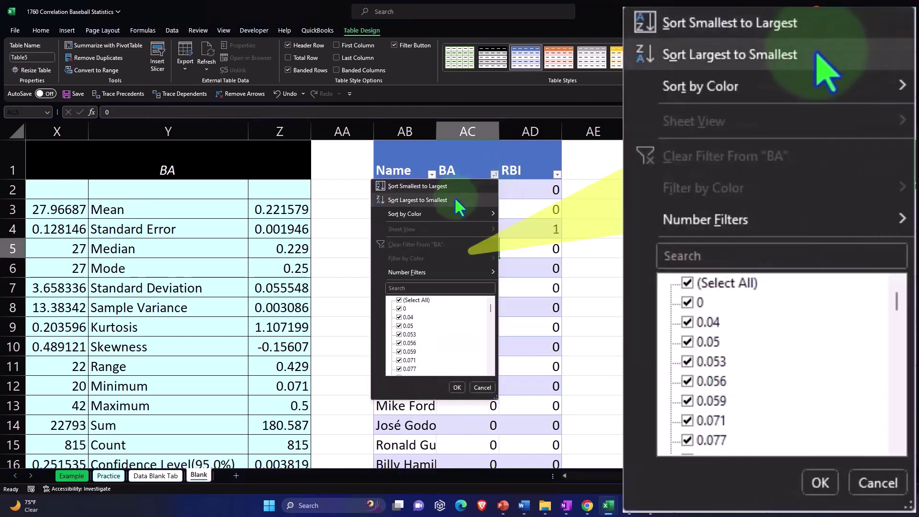
{"action": "left_click", "coordinate": [454, 199]}
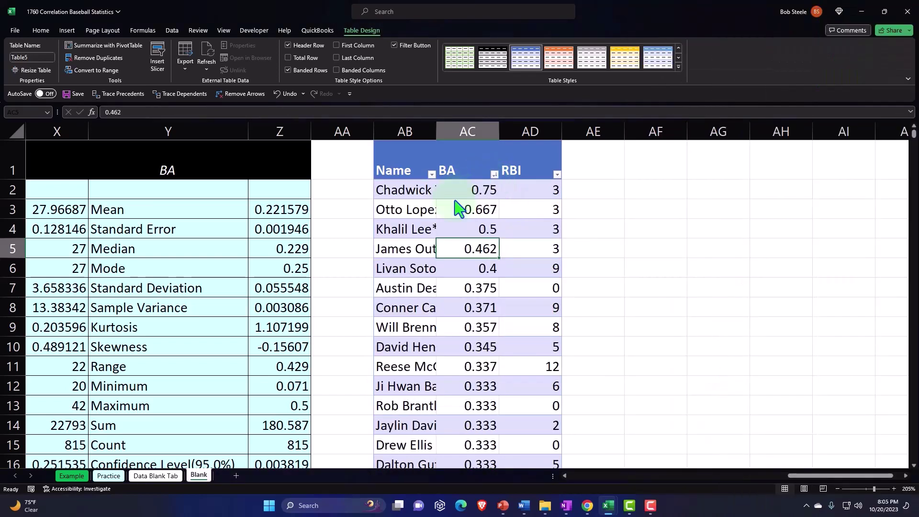
Delete the table's first data row, the outlier with a BA of 0.75.
{"action": "left_click", "coordinate": [412, 189]}
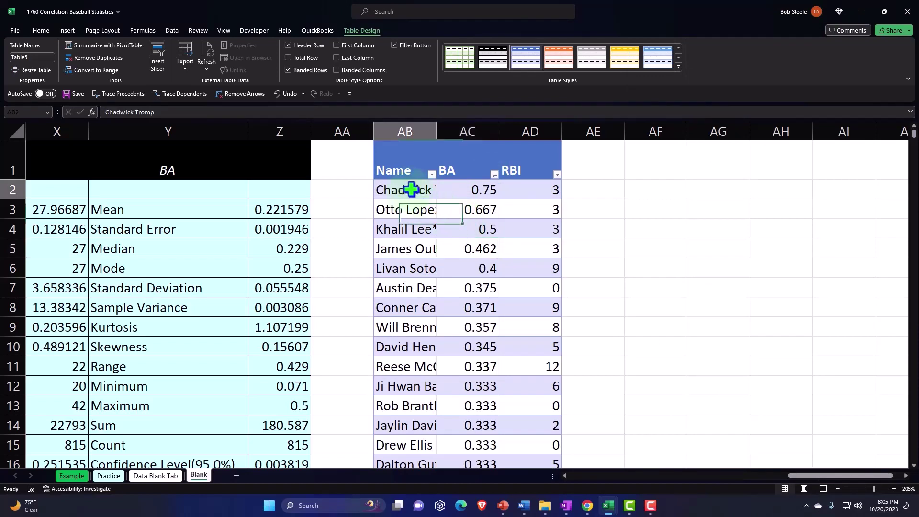
{"action": "left_click_drag", "start_coordinate": [412, 190], "coordinate": [529, 191]}
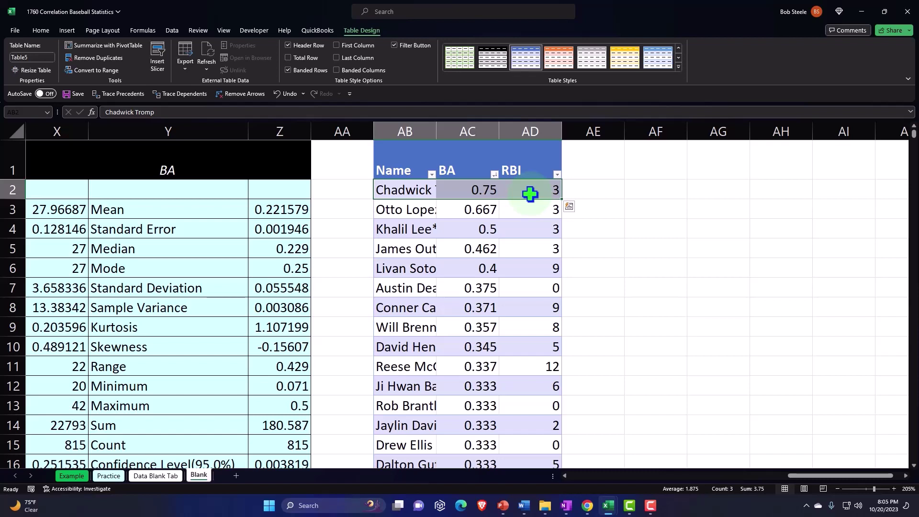
{"action": "right_click", "coordinate": [529, 190]}
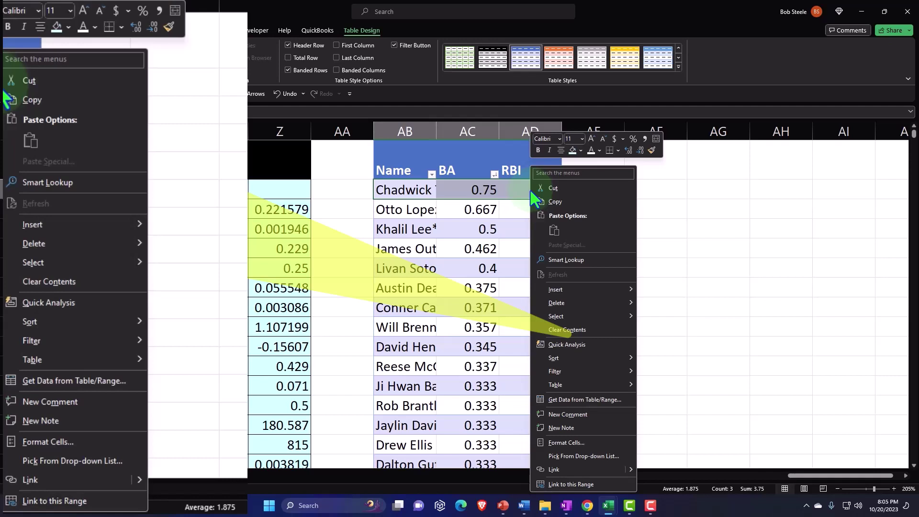
{"action": "mouse_move", "coordinate": [551, 303]}
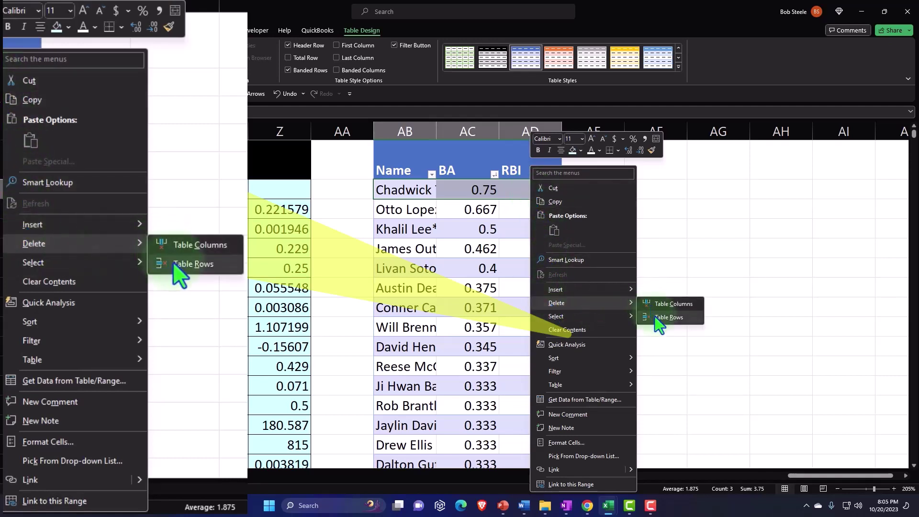
{"action": "left_click", "coordinate": [665, 318]}
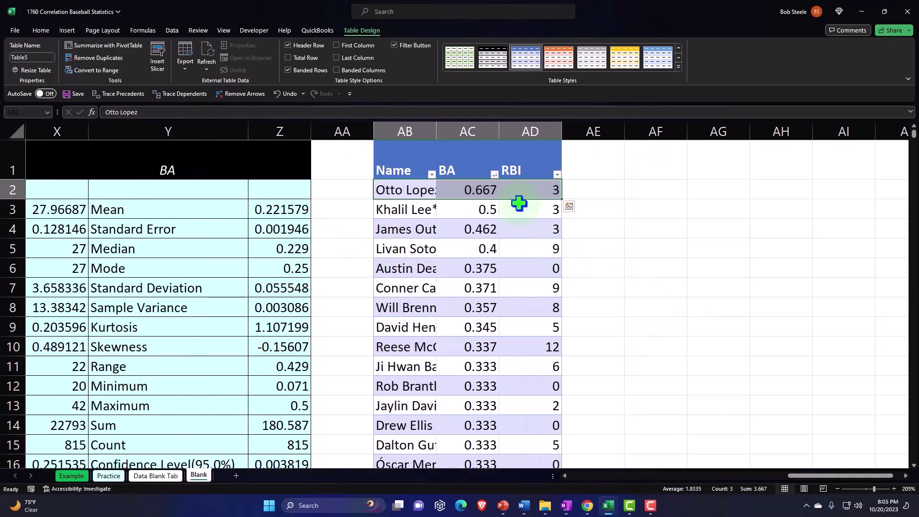
Delete all table rows at the end of the data whose BA is 0 or blank.
{"action": "key", "text": "ctrl+shift+Down"}
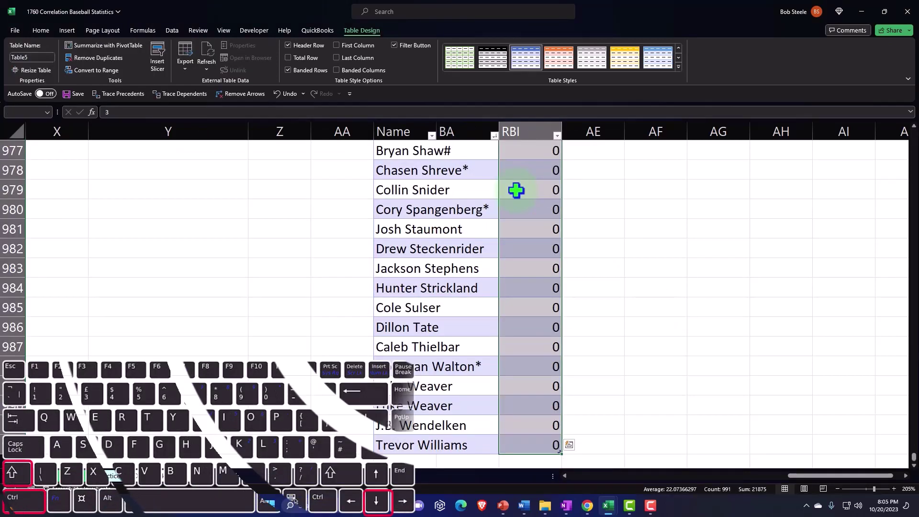
{"action": "scroll", "coordinate": [501, 252], "scroll_direction": "up", "scroll_amount": 6}
{"action": "scroll", "coordinate": [501, 252], "scroll_direction": "up", "scroll_amount": 20}
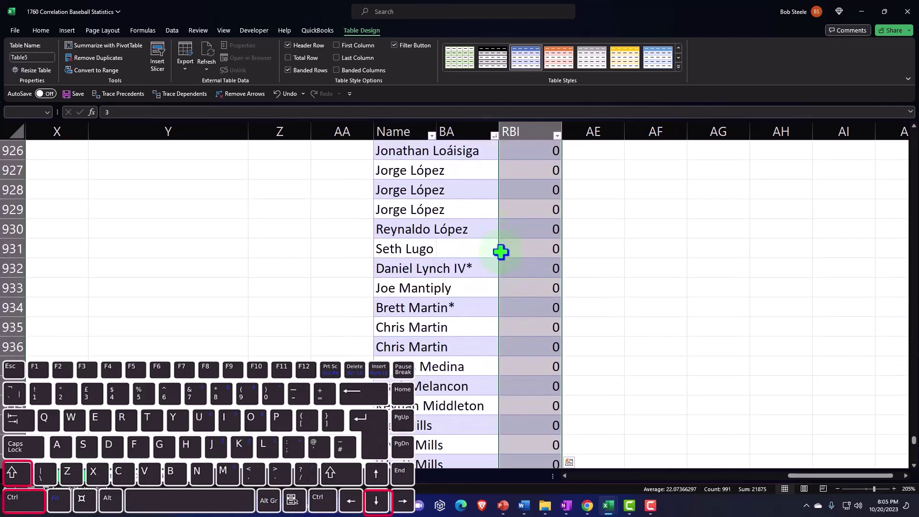
{"action": "scroll", "coordinate": [501, 252], "scroll_direction": "up", "scroll_amount": 11}
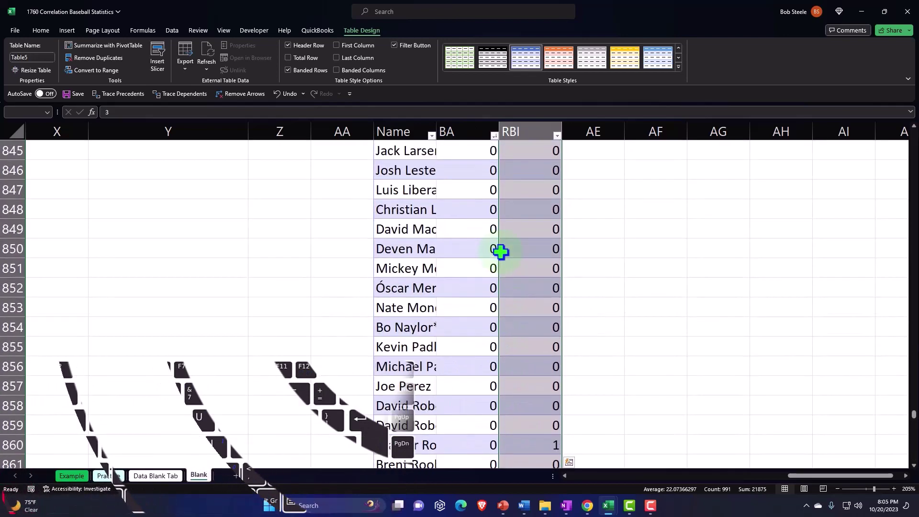
{"action": "scroll", "coordinate": [500, 252], "scroll_direction": "up", "scroll_amount": 9}
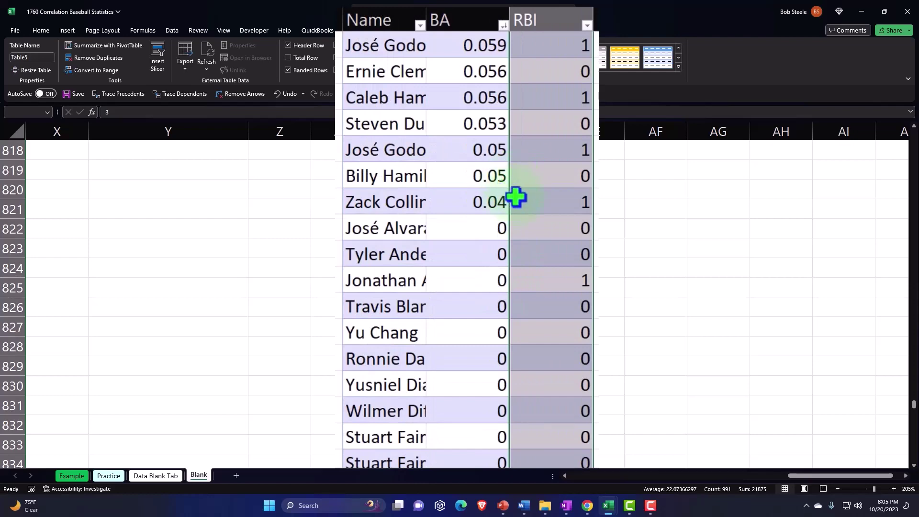
{"action": "scroll", "coordinate": [562, 232], "scroll_direction": "up", "scroll_amount": 4}
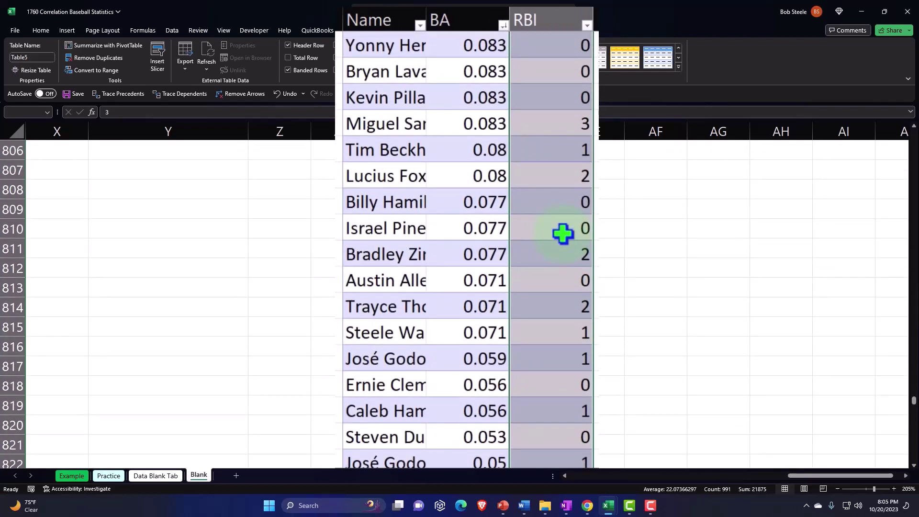
{"action": "scroll", "coordinate": [562, 234], "scroll_direction": "down", "scroll_amount": 4}
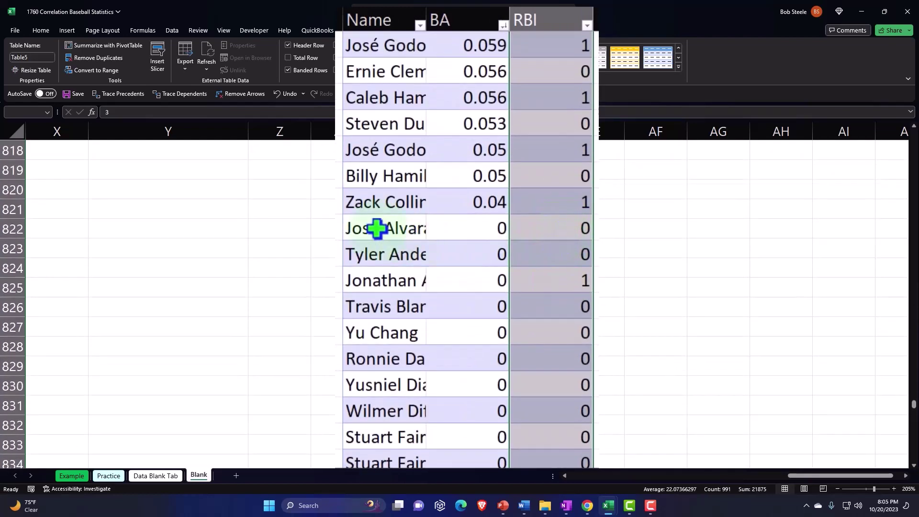
{"action": "left_click_drag", "start_coordinate": [377, 229], "coordinate": [509, 431]}
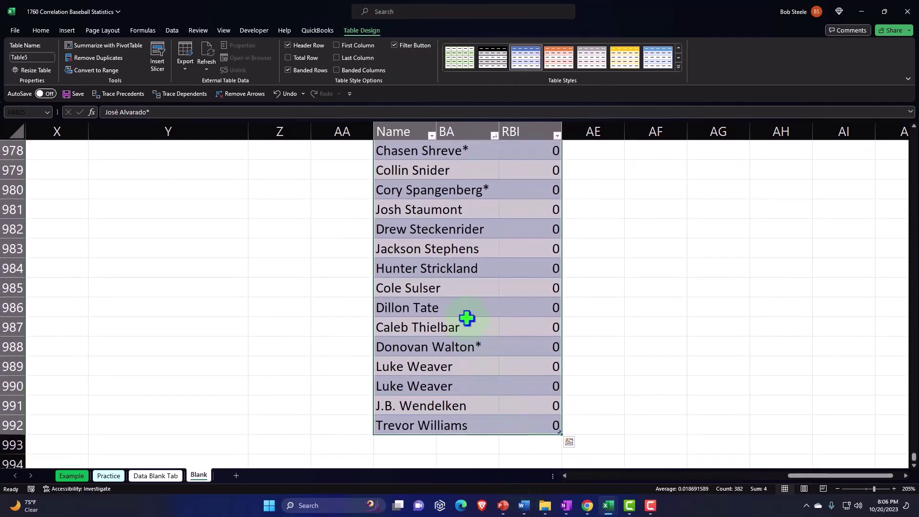
{"action": "right_click", "coordinate": [467, 318]}
{"action": "mouse_move", "coordinate": [502, 306]}
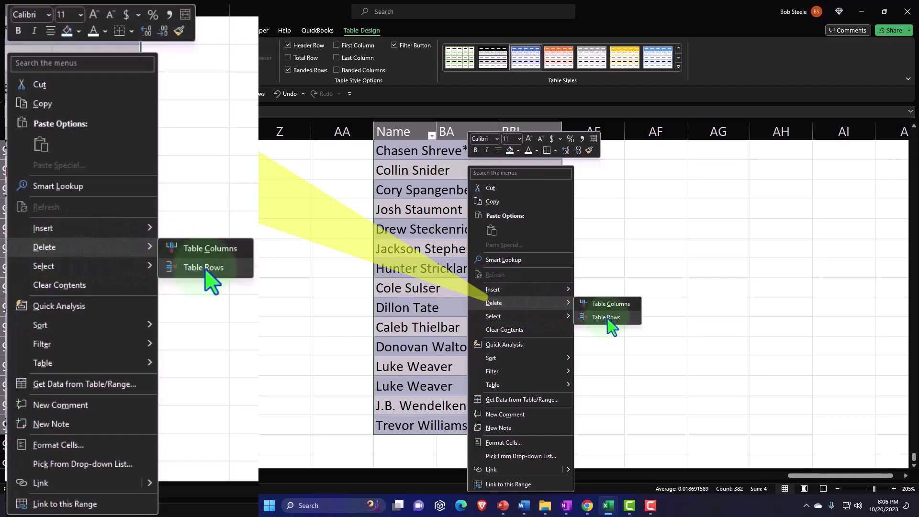
{"action": "left_click", "coordinate": [610, 318]}
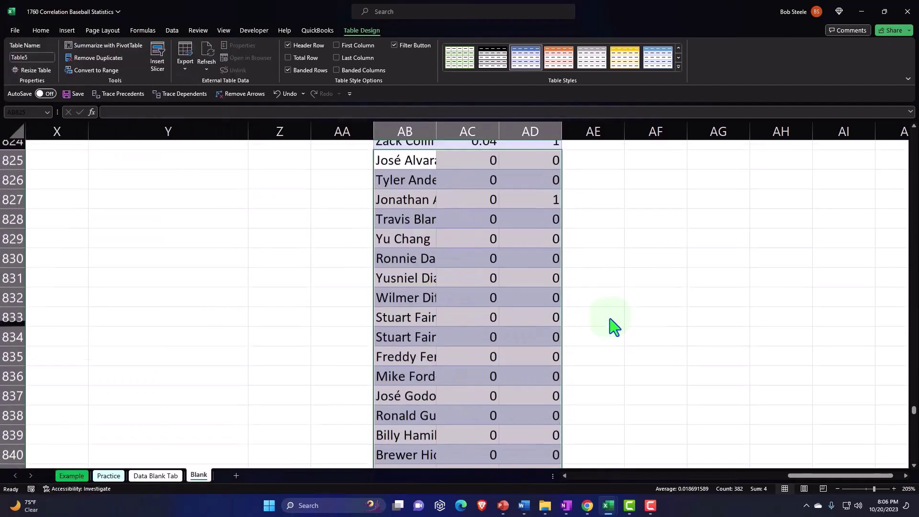
{"action": "left_click", "coordinate": [531, 345]}
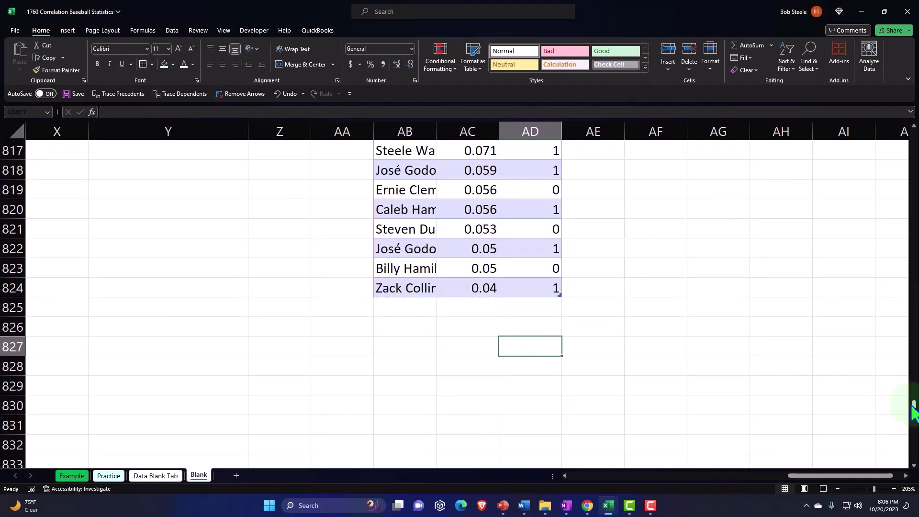
Return to the start of the table and sort it by RBI from smallest to largest.
{"action": "left_click_drag", "start_coordinate": [914, 409], "coordinate": [913, 102]}
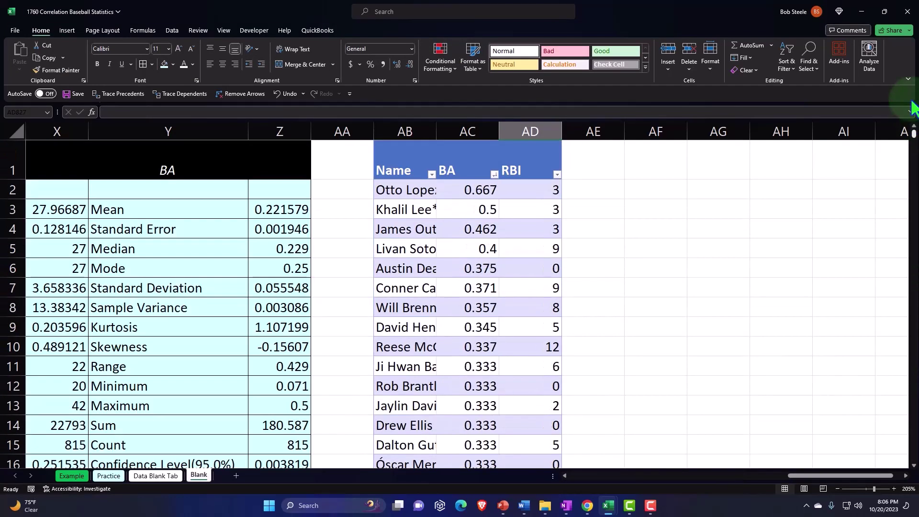
{"action": "left_click", "coordinate": [557, 175]}
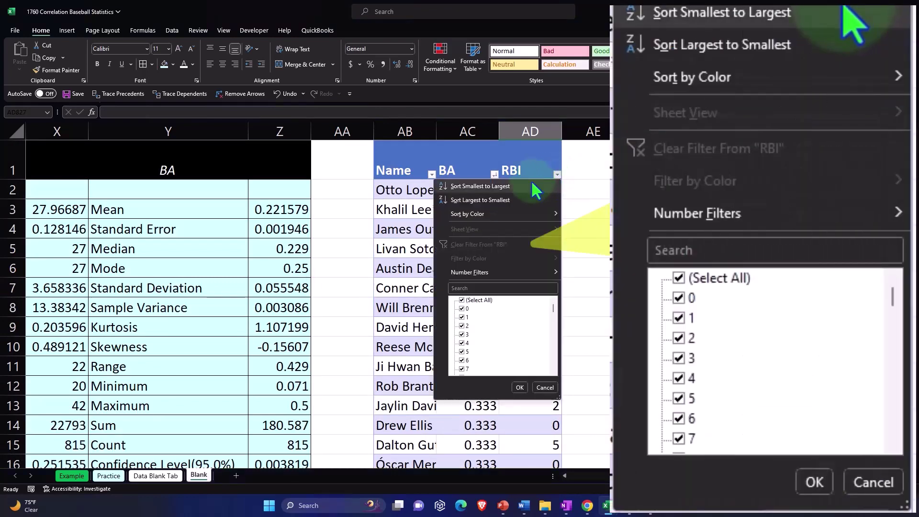
{"action": "left_click", "coordinate": [531, 186]}
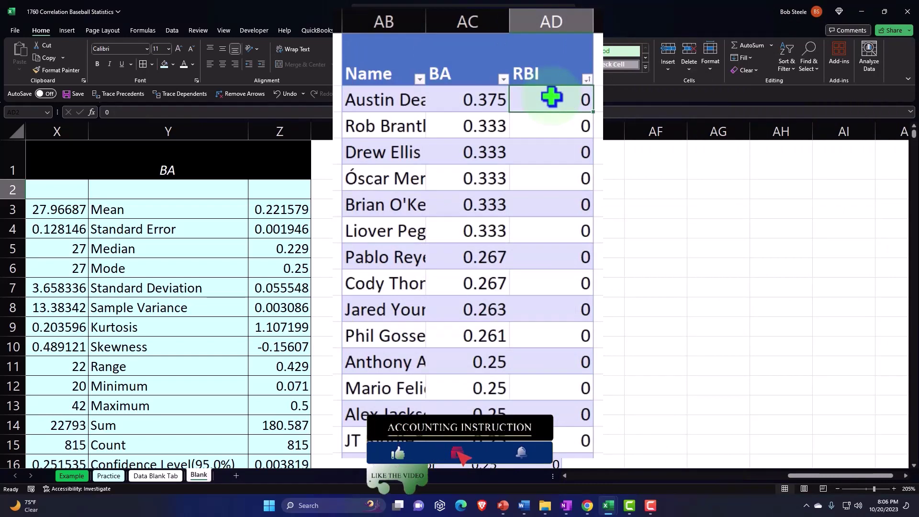
Check the RBI column down to its last entry and sort the table by RBI from largest to smallest.
{"action": "key", "text": "ctrl+shift+Down"}
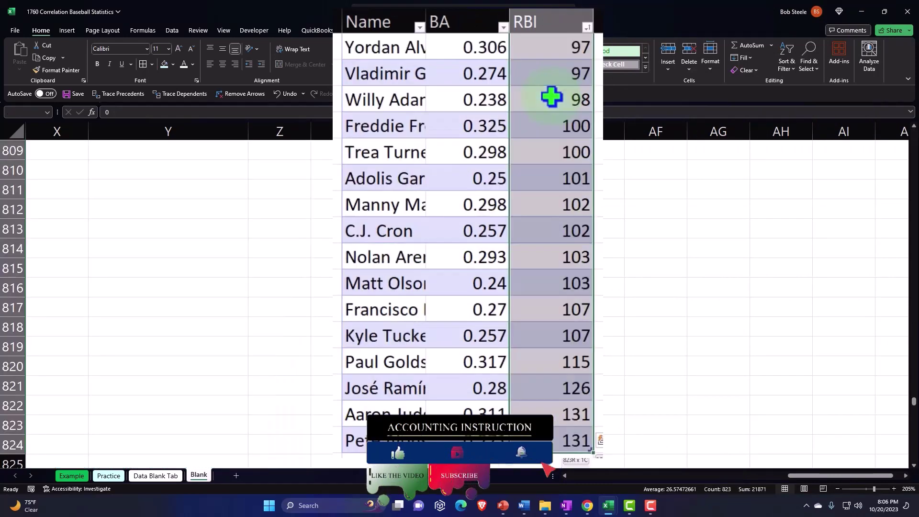
{"action": "key", "text": "ctrl+shift+Up"}
{"action": "left_click", "coordinate": [557, 176]}
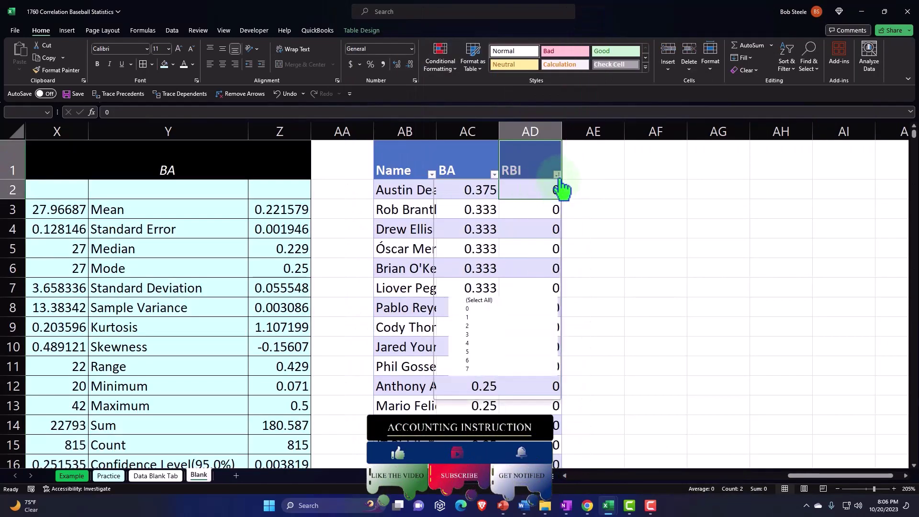
{"action": "left_click", "coordinate": [505, 200]}
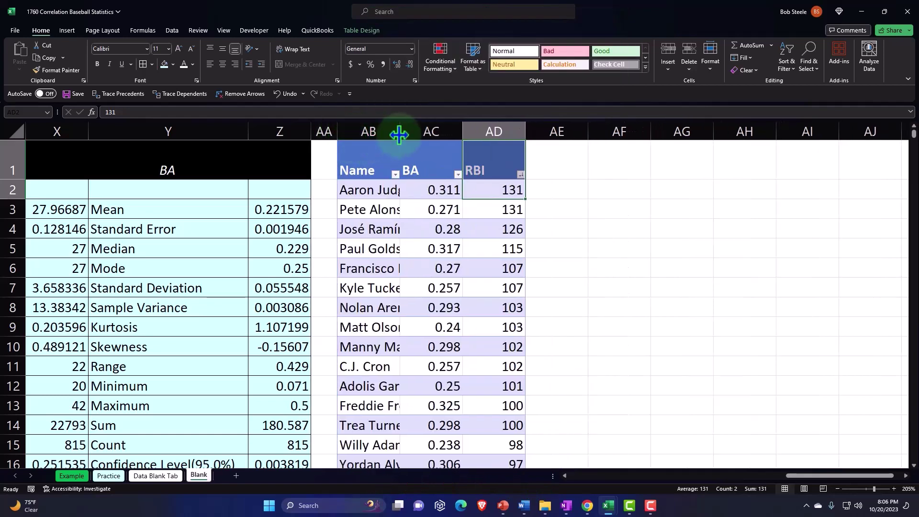
Widen the Name column and narrow the blank column AE beside the table.
{"action": "left_click_drag", "start_coordinate": [399, 135], "coordinate": [428, 132]}
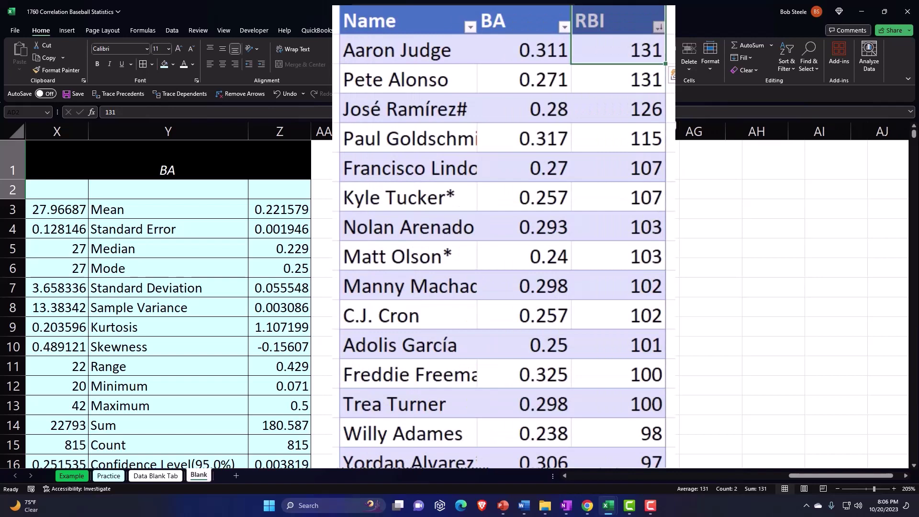
{"action": "left_click_drag", "start_coordinate": [571, 132], "coordinate": [565, 132]}
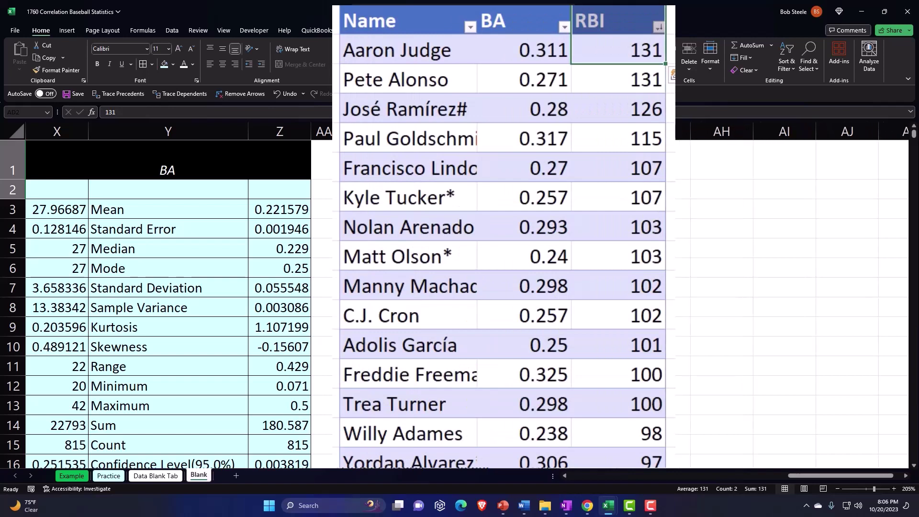
{"action": "left_click", "coordinate": [596, 160]}
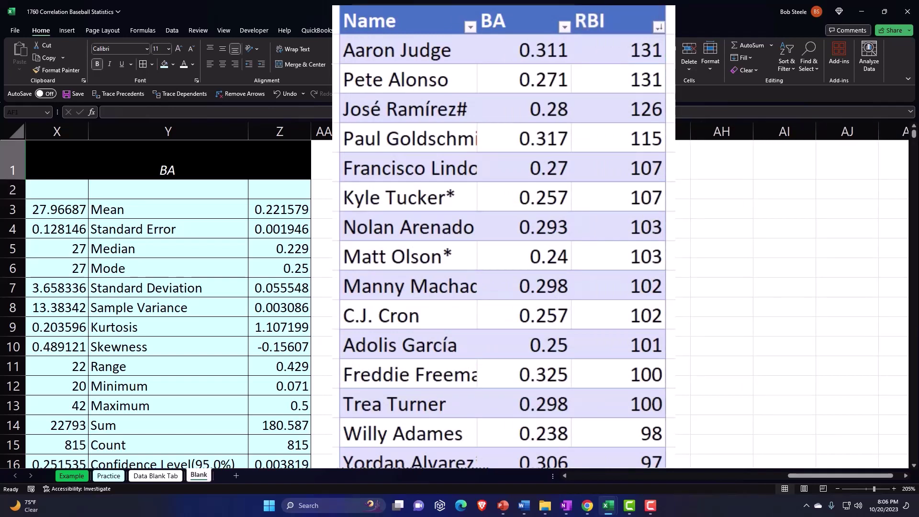
Enter the headings BA in cell AG1 and RBI in cell AH1.
{"action": "left_click", "coordinate": [683, 161]}
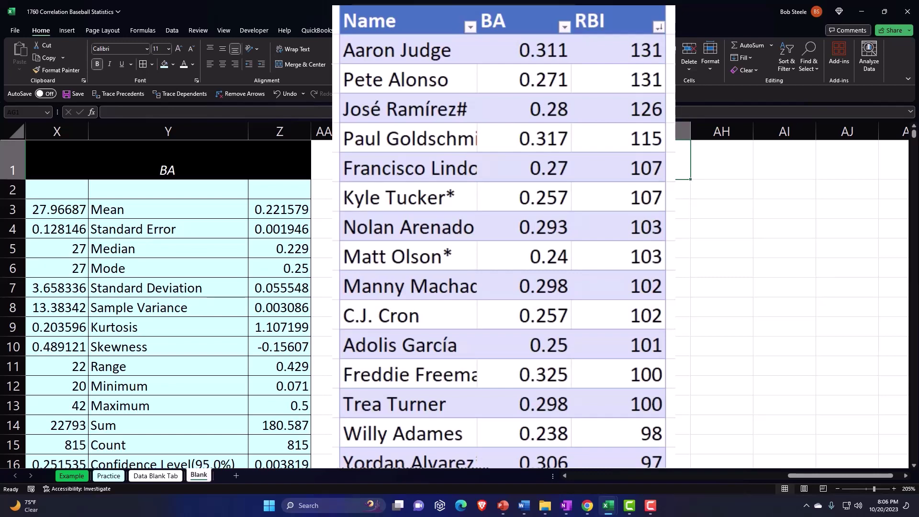
{"action": "type", "text": "BA"}
{"action": "key", "text": "Tab"}
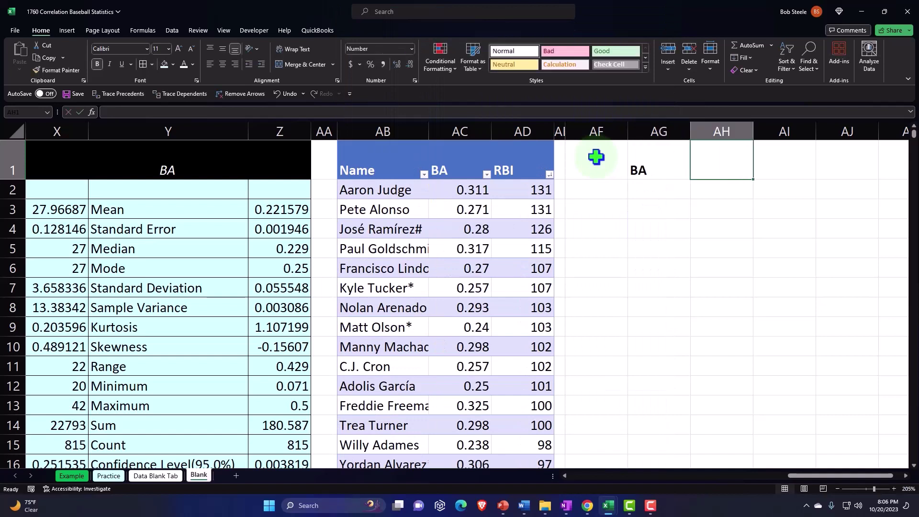
{"action": "type", "text": "BI"}
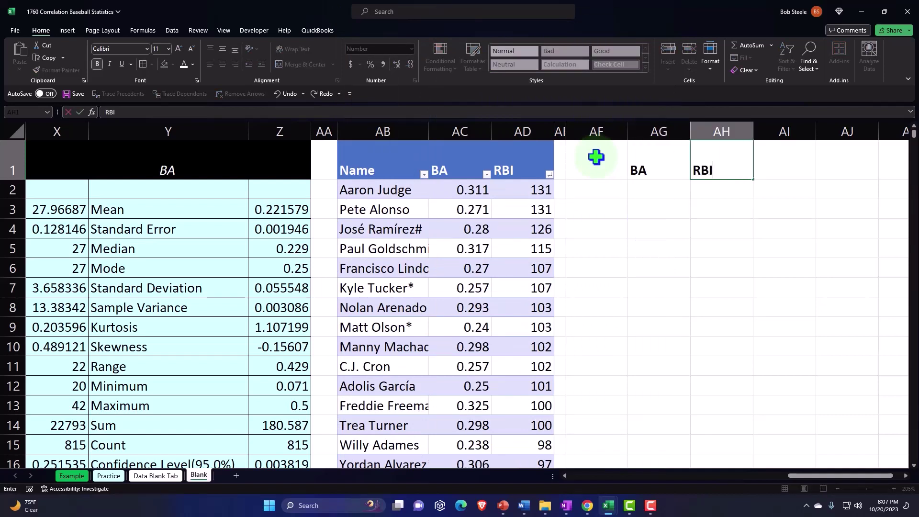
{"action": "key", "text": "Return"}
Format the BA and RBI headings in AG1:AH1 with black fill, white text and centered alignment.
{"action": "key", "text": "Up"}
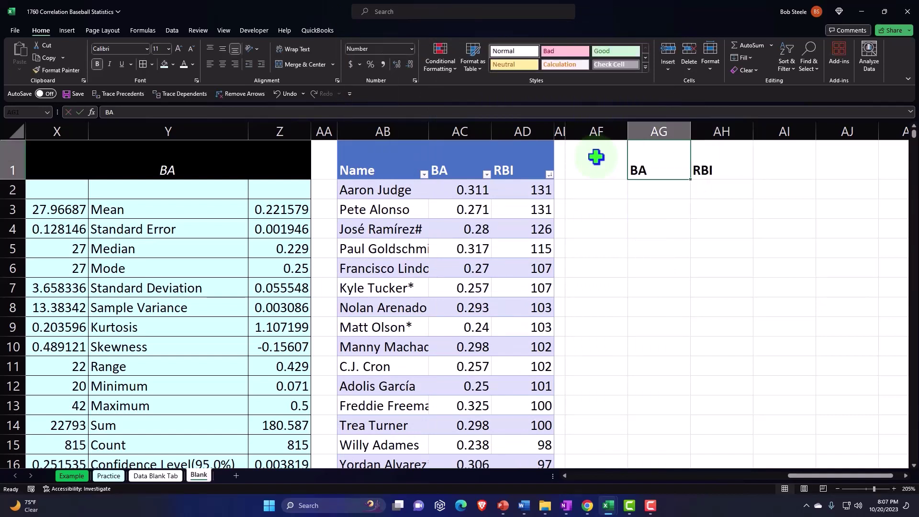
{"action": "key", "text": "shift+Right"}
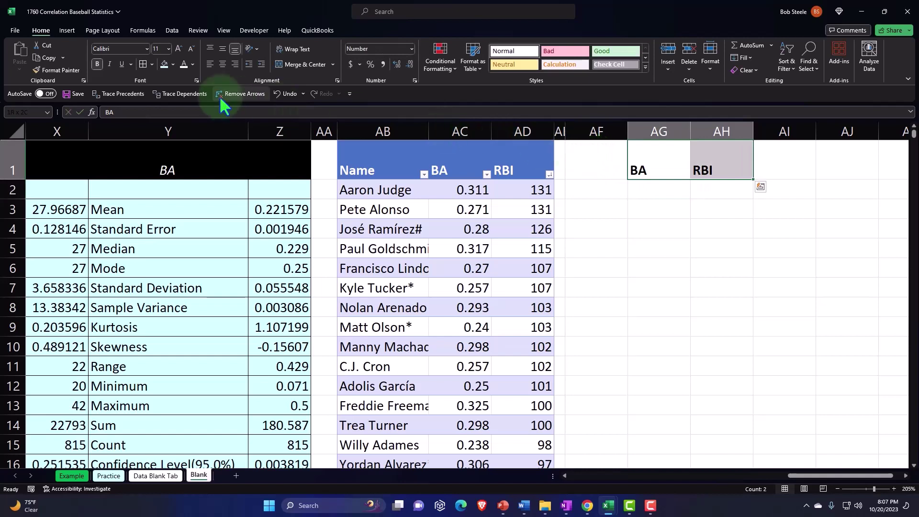
{"action": "left_click", "coordinate": [173, 64]}
{"action": "left_click", "coordinate": [175, 94]}
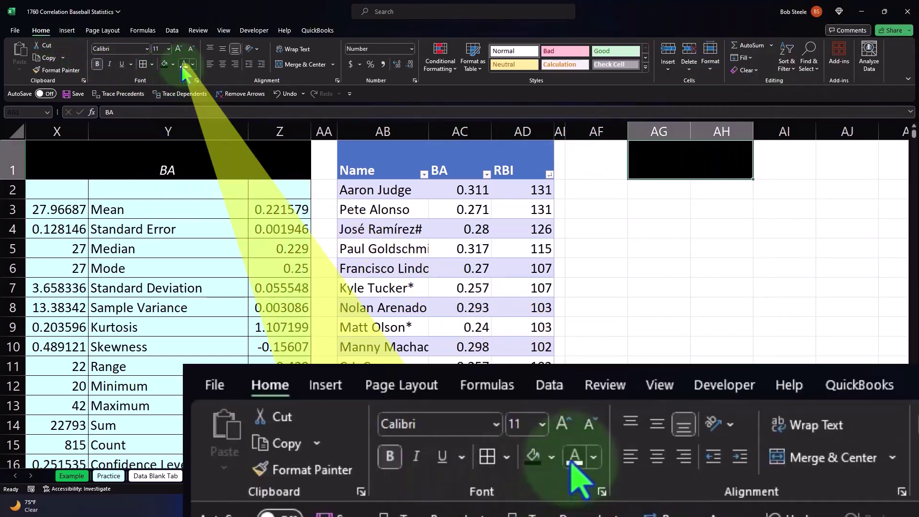
{"action": "left_click", "coordinate": [184, 64]}
{"action": "left_click", "coordinate": [222, 65]}
Enter the row labels Mean in cell AF2 and SD in cell AF3.
{"action": "left_click", "coordinate": [596, 184]}
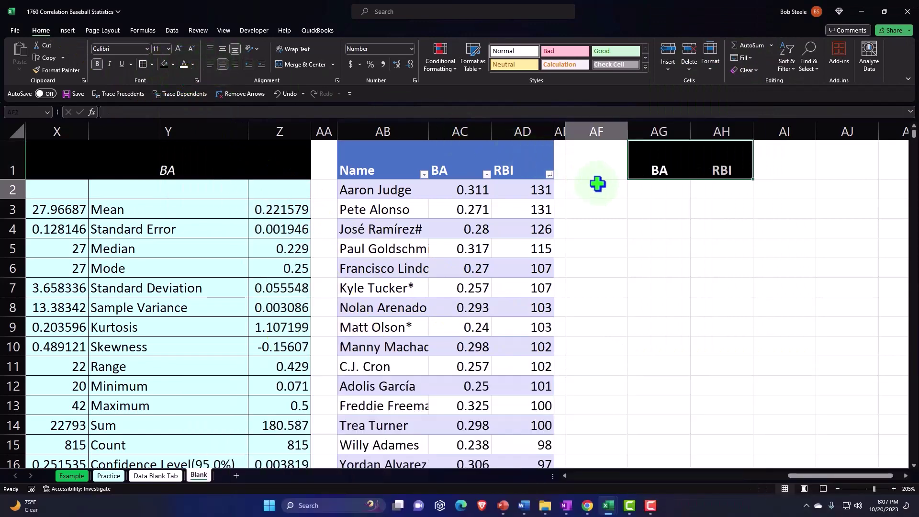
{"action": "type", "text": "Mean"}
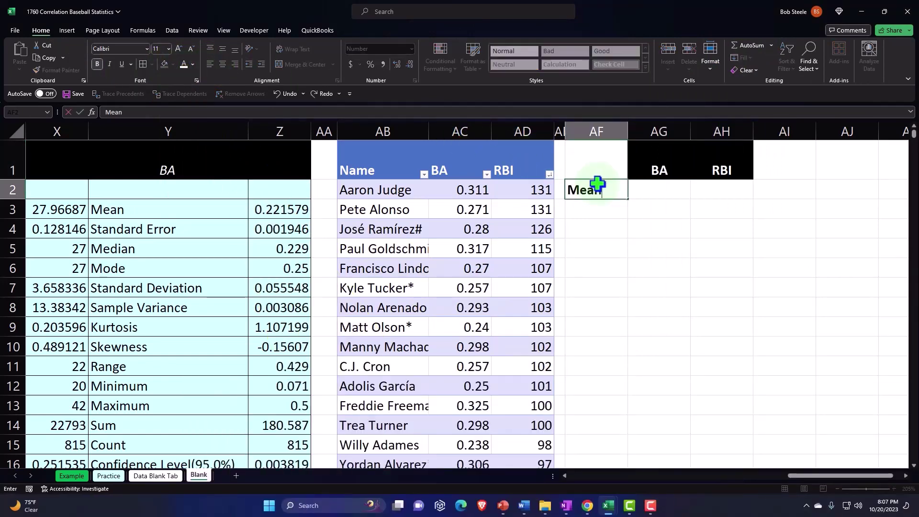
{"action": "key", "text": "Return"}
{"action": "type", "text": "SD"}
{"action": "key", "text": "Tab"}
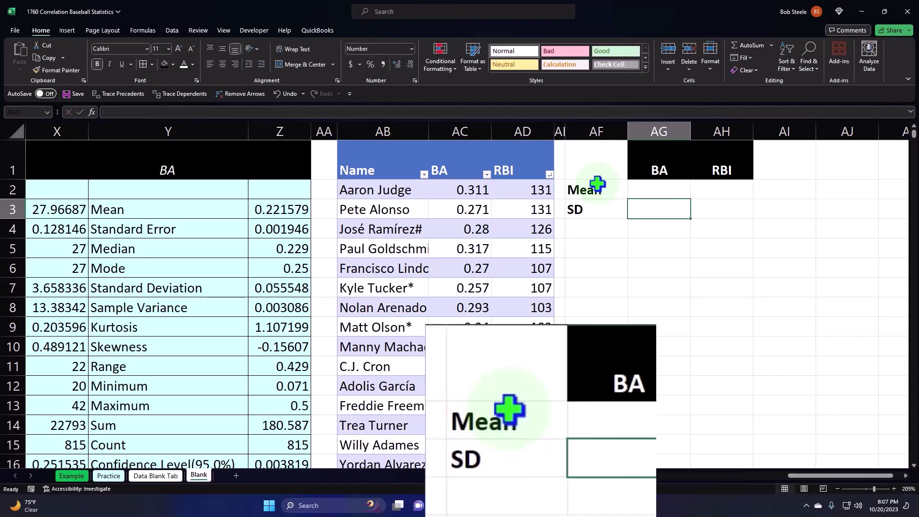
Calculate the mean of the table's whole BA column in AG2 with the AVERAGE function.
{"action": "key", "text": "Up"}
{"action": "type", "text": "=aver"}
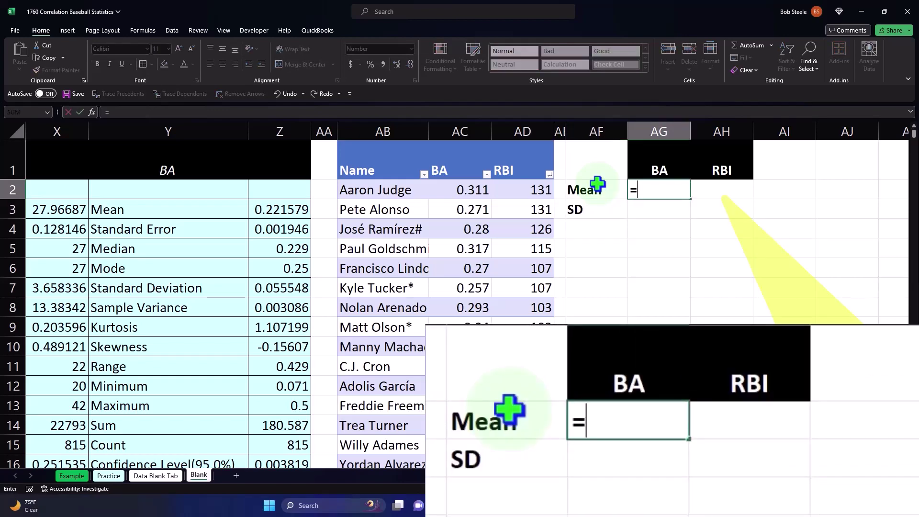
{"action": "key", "text": "Tab"}
{"action": "key", "text": "Left"}
{"action": "key", "text": "Left"}
{"action": "key", "text": "Left"}
{"action": "key", "text": "Left"}
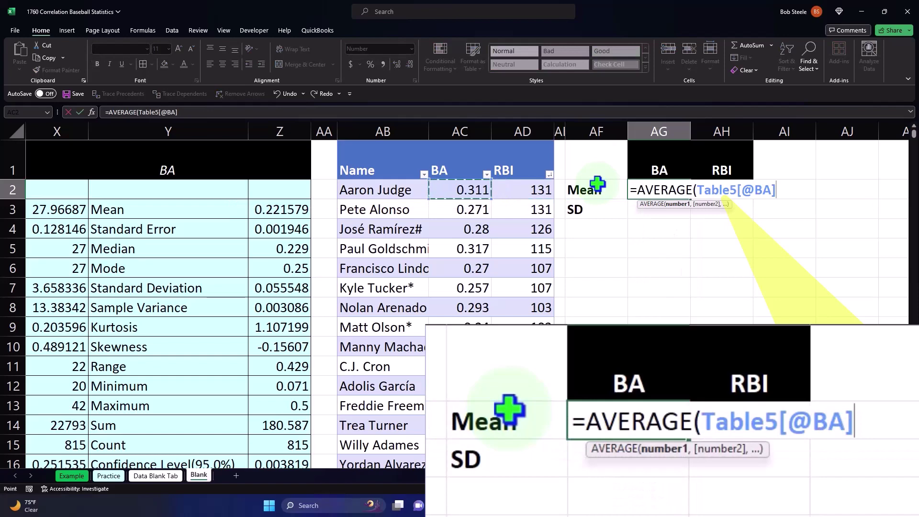
{"action": "key", "text": "ctrl+shift+Down"}
{"action": "key", "text": "Return"}
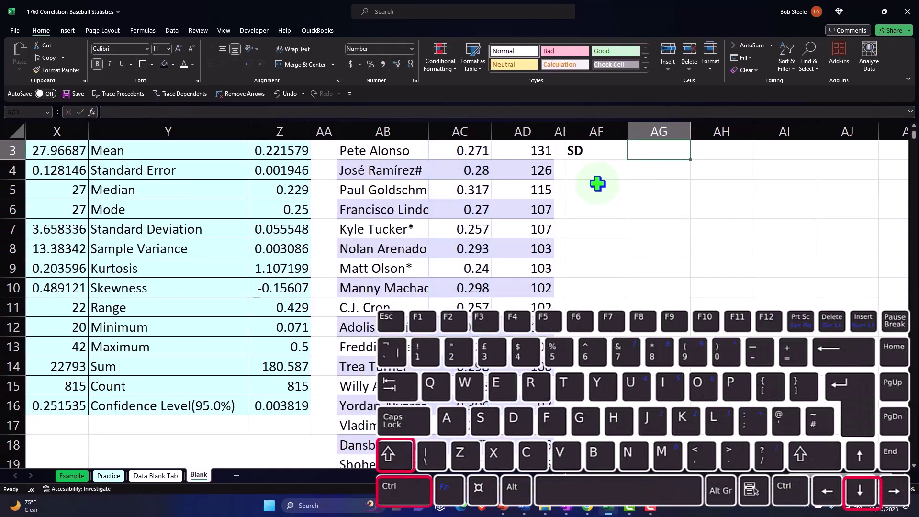
Show the BA mean with three decimal places, copy its formula to AH2 for RBI and check the copied reference.
{"action": "key", "text": "Up"}
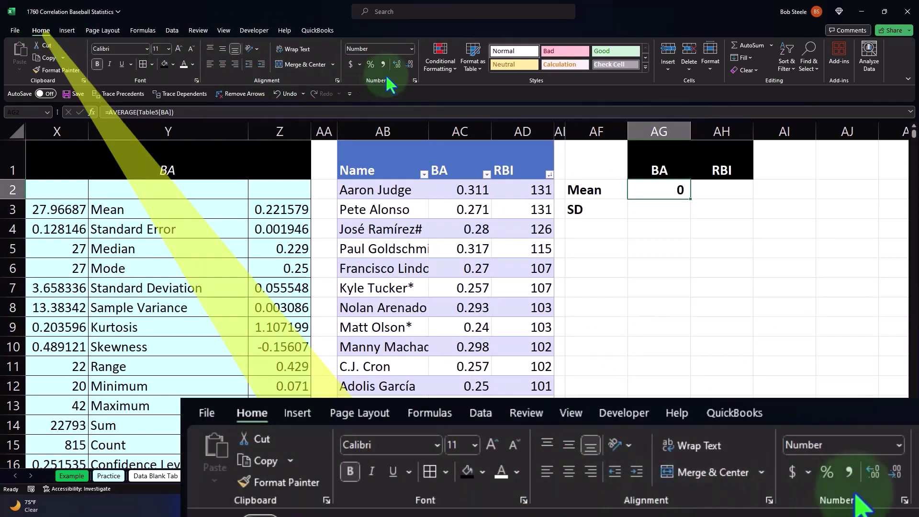
{"action": "left_click", "coordinate": [397, 65]}
{"action": "left_click", "coordinate": [396, 65]}
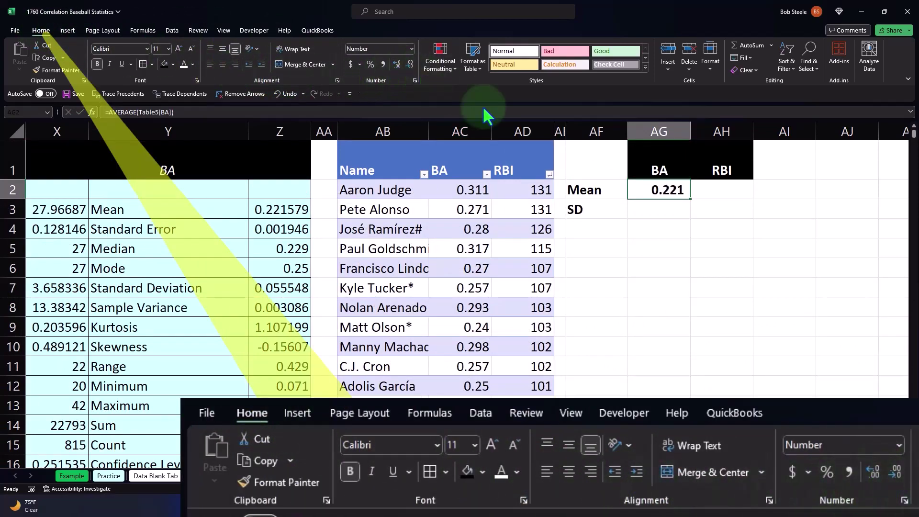
{"action": "left_click_drag", "start_coordinate": [693, 200], "coordinate": [734, 199]}
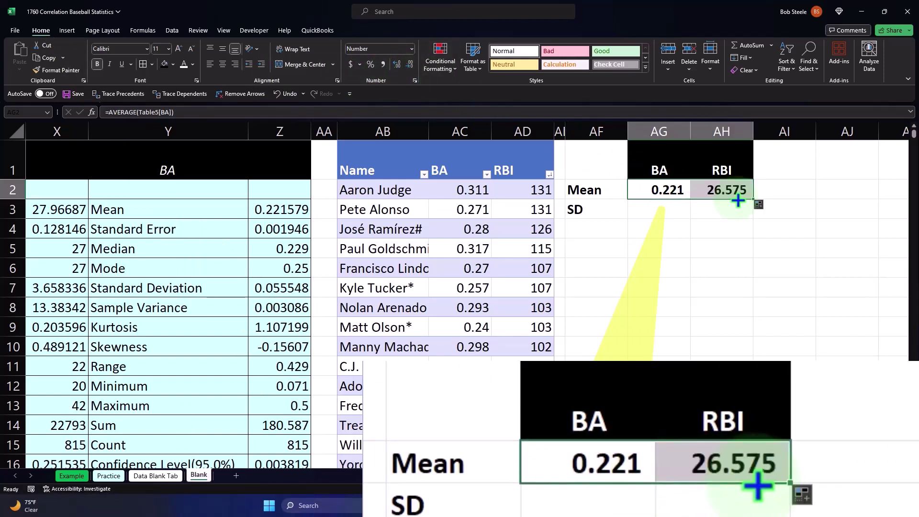
{"action": "double_click", "coordinate": [733, 191]}
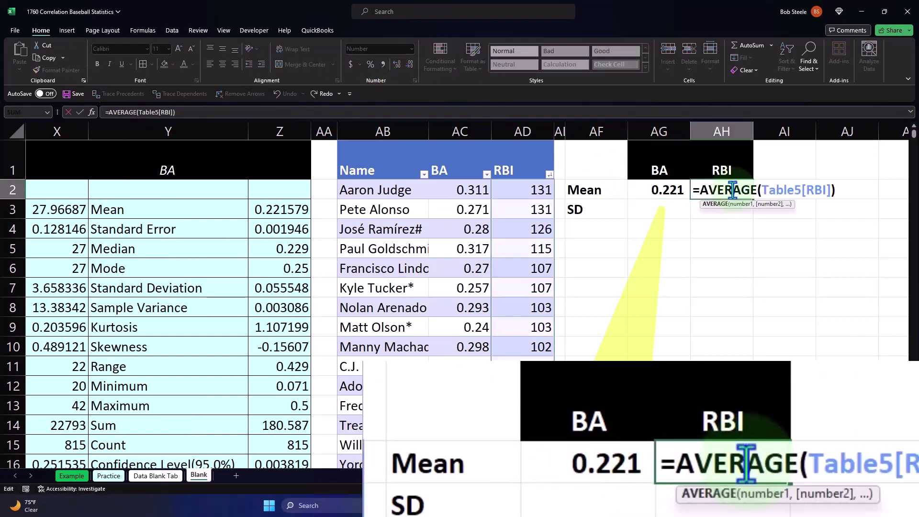
{"action": "key", "text": "Return"}
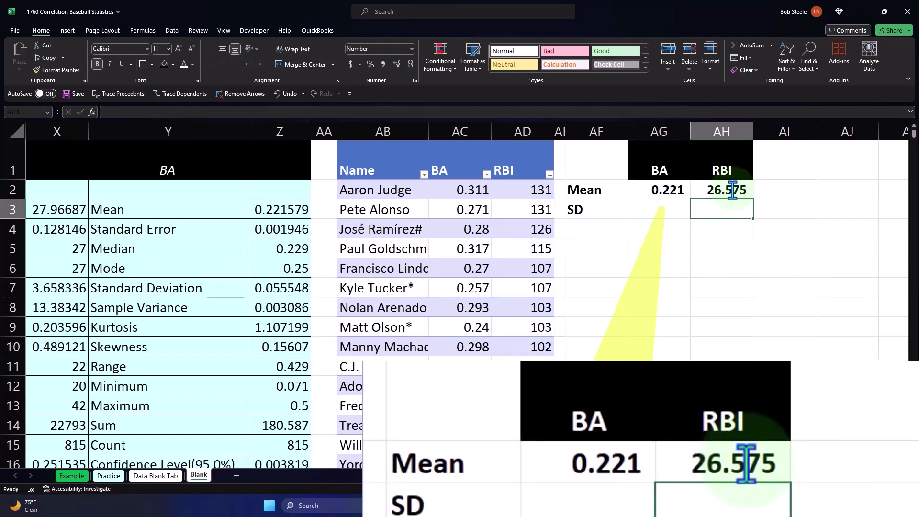
Calculate the sample standard deviation of the table's BA column in AG3 with the STDEV.S function.
{"action": "key", "text": "Left"}
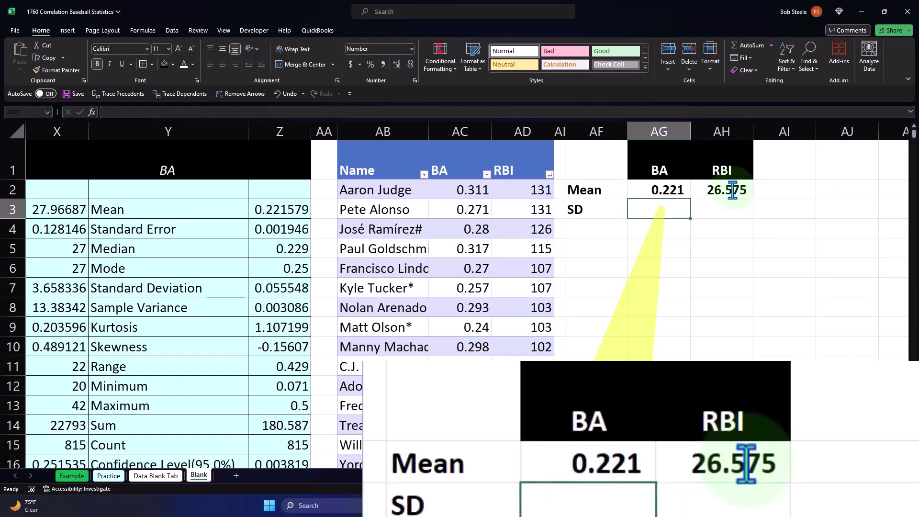
{"action": "type", "text": "="}
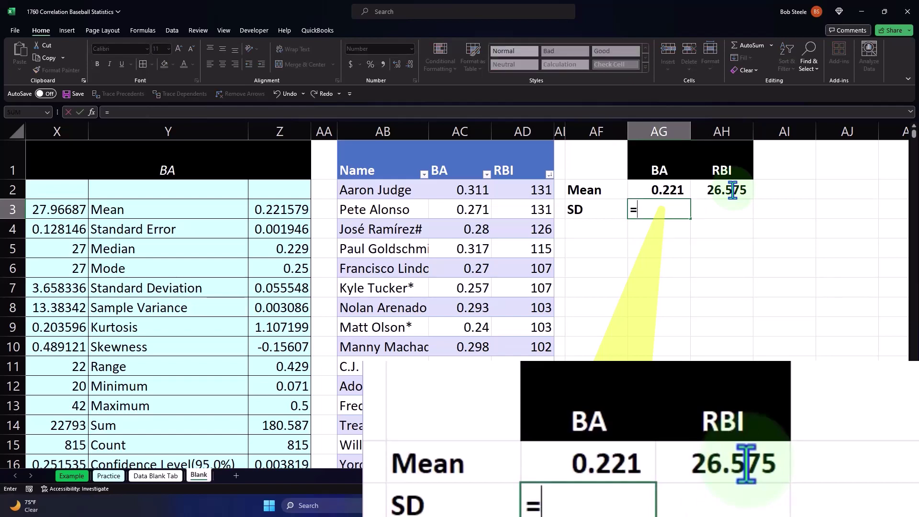
{"action": "type", "text": "st"}
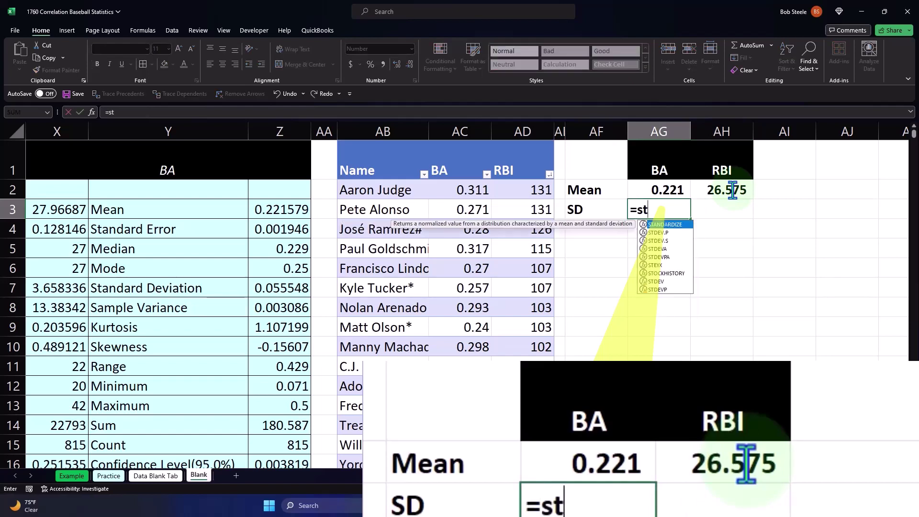
{"action": "key", "text": "Down"}
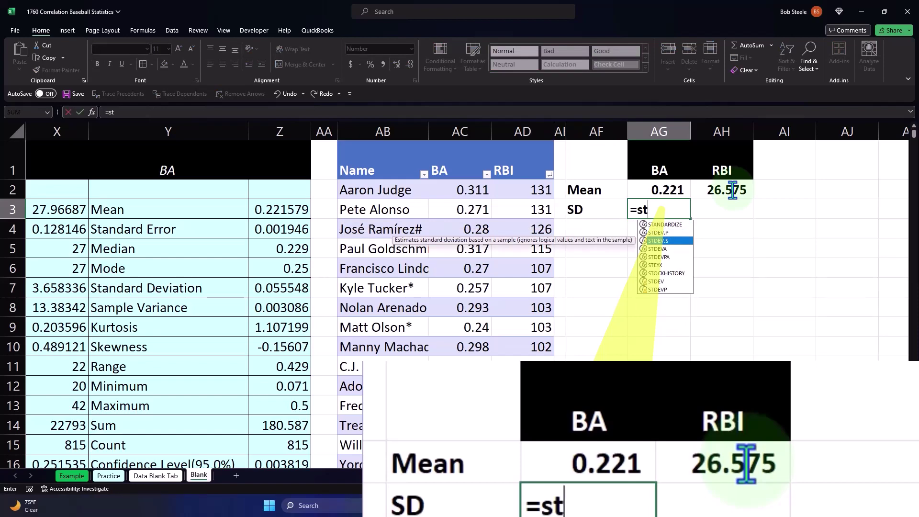
{"action": "key", "text": "Tab"}
{"action": "key", "text": "Left"}
{"action": "key", "text": "Left"}
{"action": "key", "text": "Left"}
{"action": "key", "text": "Left"}
{"action": "key", "text": "Up"}
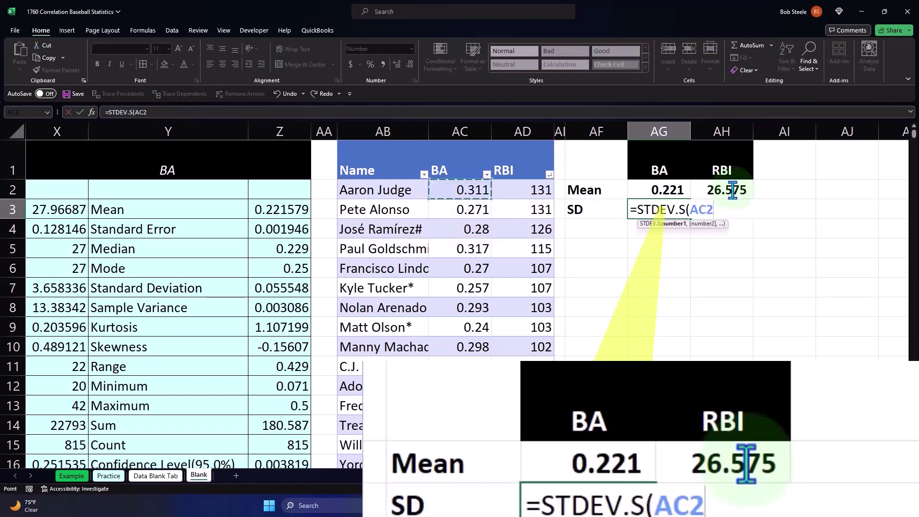
{"action": "key", "text": "ctrl+shift+Down"}
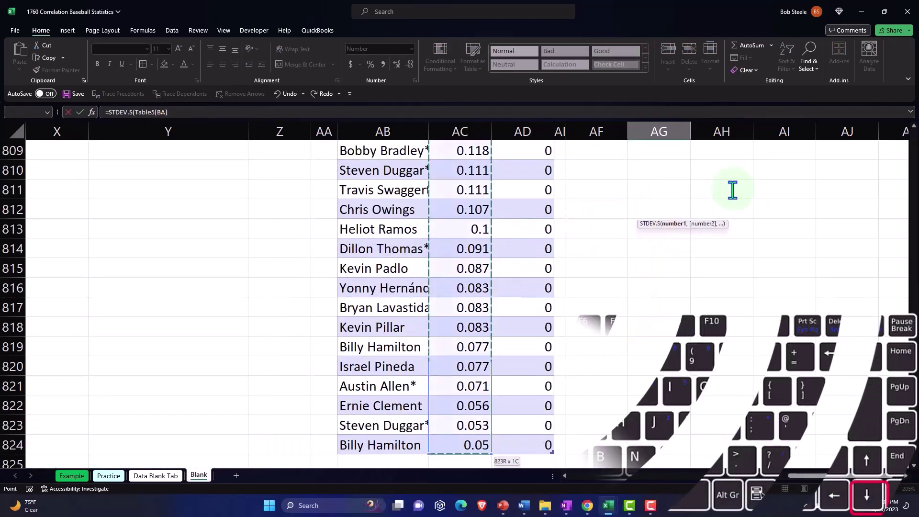
{"action": "key", "text": "Return"}
Show the BA standard deviation with three decimal places, copy its formula to AH3 for RBI and check the copied reference.
{"action": "key", "text": "Up"}
{"action": "key", "text": "Up"}
{"action": "key", "text": "Up"}
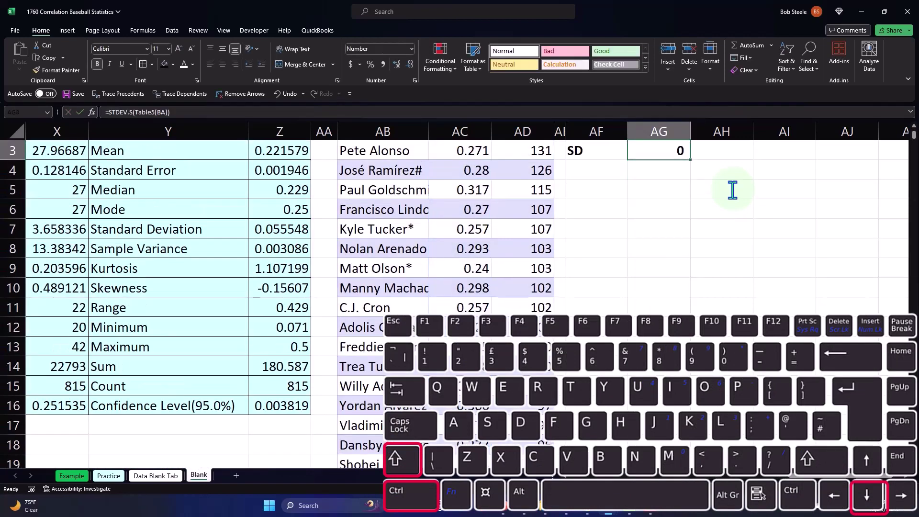
{"action": "key", "text": "Down"}
{"action": "key", "text": "Down"}
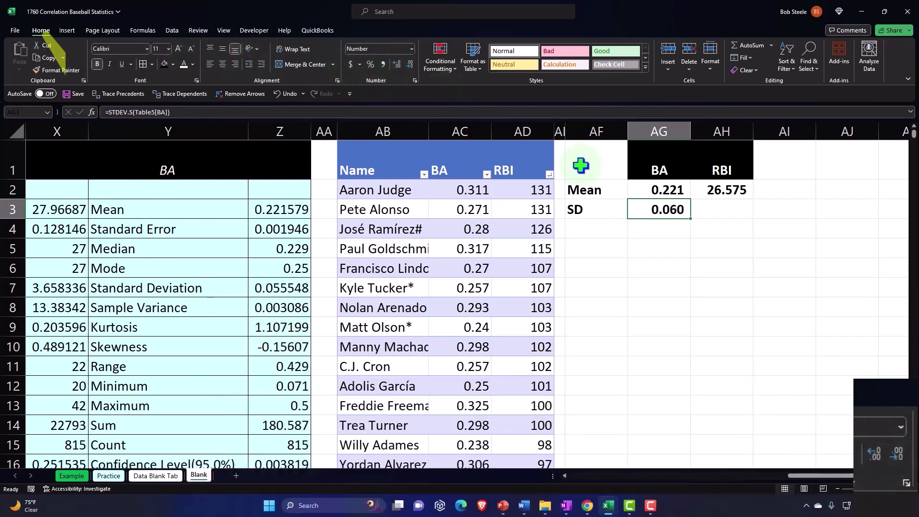
{"action": "left_click_drag", "start_coordinate": [690, 220], "coordinate": [733, 213]}
{"action": "left_click", "coordinate": [735, 214]}
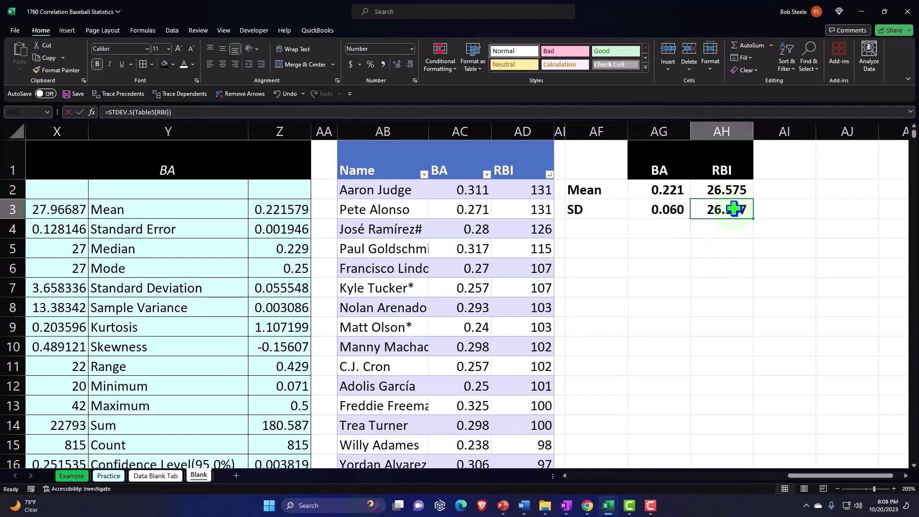
{"action": "double_click", "coordinate": [735, 212]}
{"action": "key", "text": "Return"}
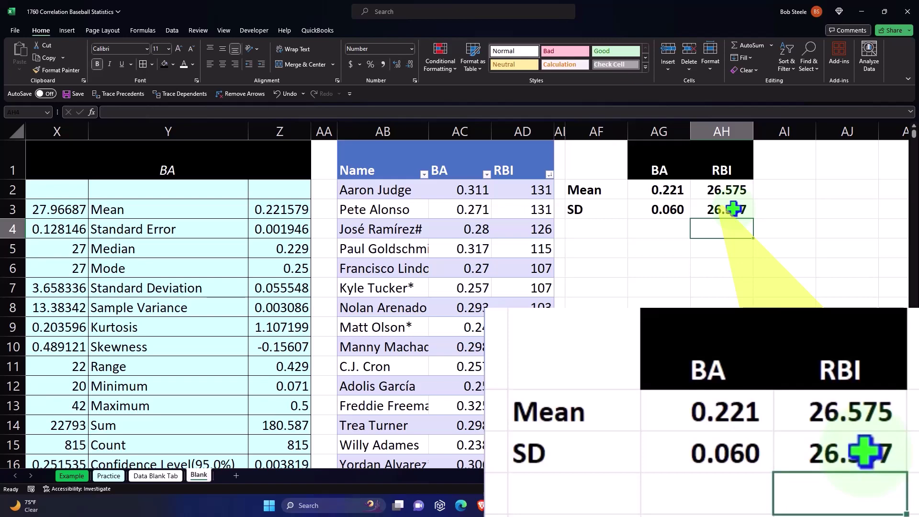
Copy the table's BA and RBI columns and paste them as values into columns AJ and AK.
{"action": "key", "text": "Right"}
{"action": "key", "text": "Right"}
{"action": "key", "text": "Right"}
{"action": "key", "text": "Right"}
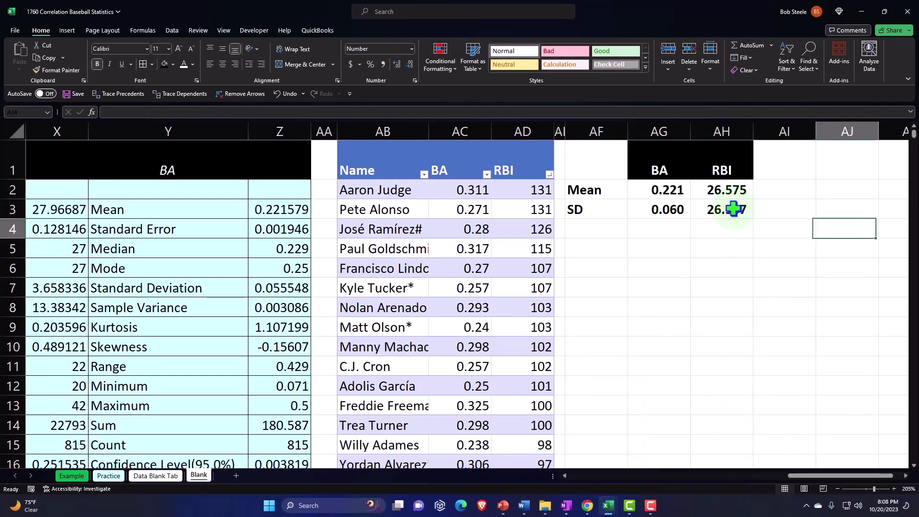
{"action": "left_click_drag", "start_coordinate": [242, 131], "coordinate": [275, 133]}
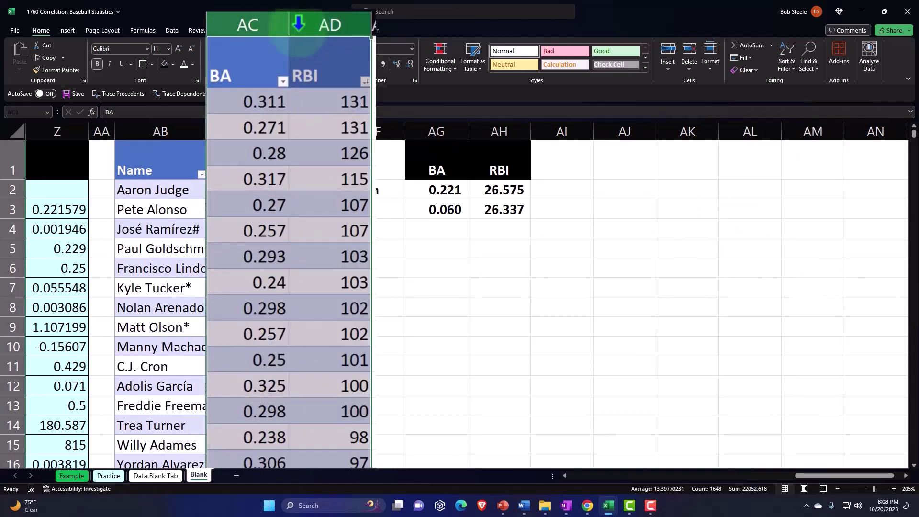
{"action": "key", "text": "ctrl+c"}
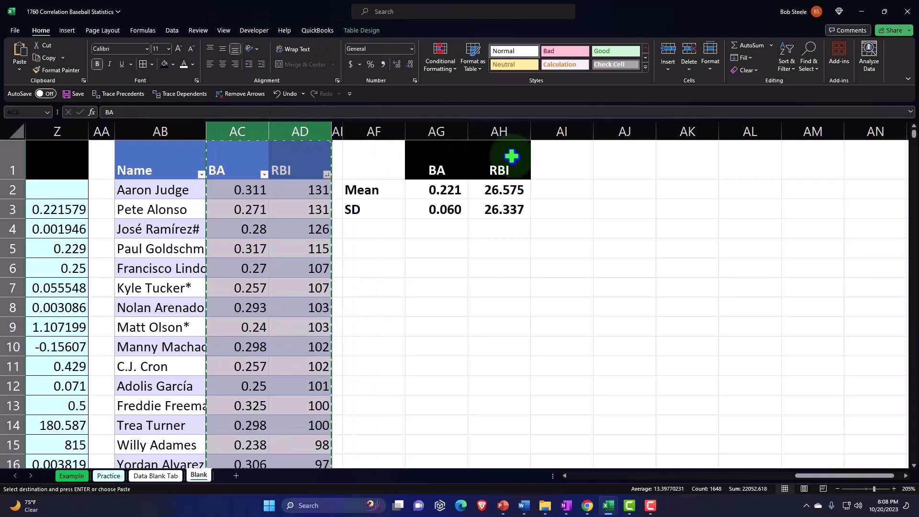
{"action": "left_click", "coordinate": [623, 153]}
{"action": "right_click", "coordinate": [623, 154]}
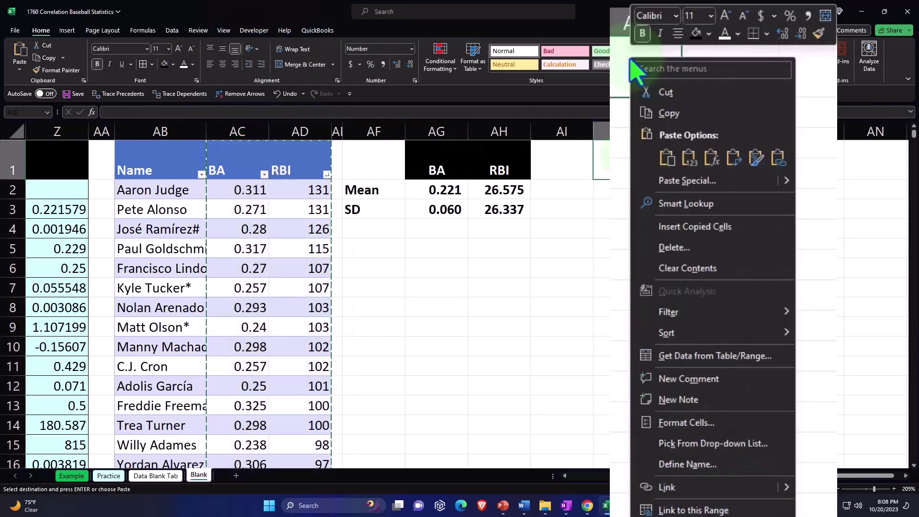
{"action": "left_click", "coordinate": [632, 220]}
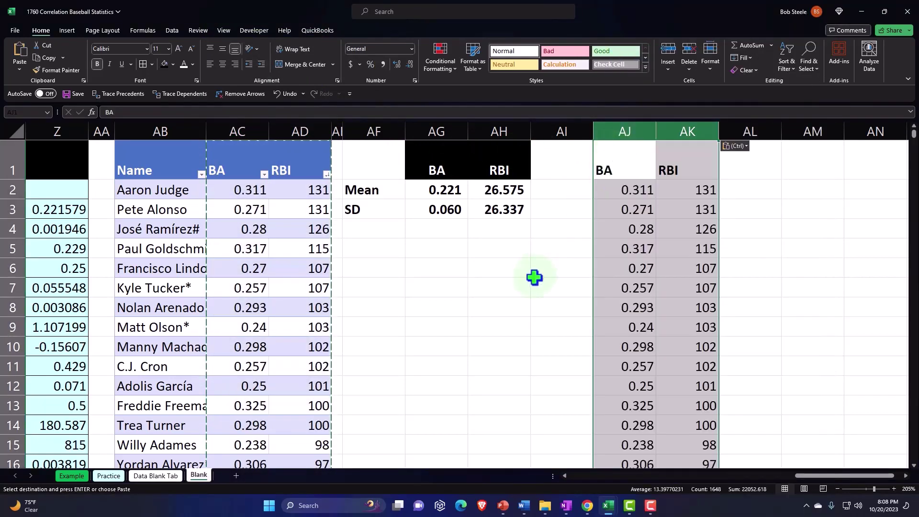
{"action": "left_click", "coordinate": [534, 277]}
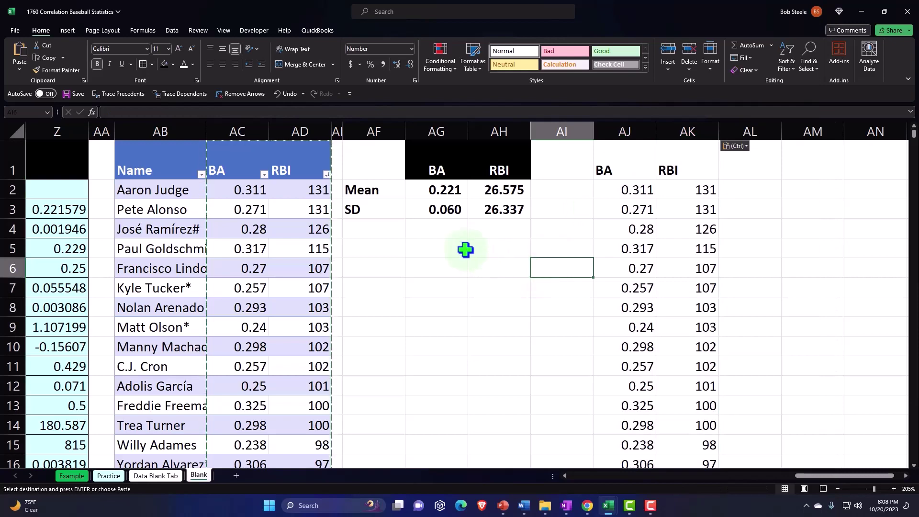
Insert a histogram of the table's whole BA column and move it below the mean and SD figures.
{"action": "left_click", "coordinate": [239, 165]}
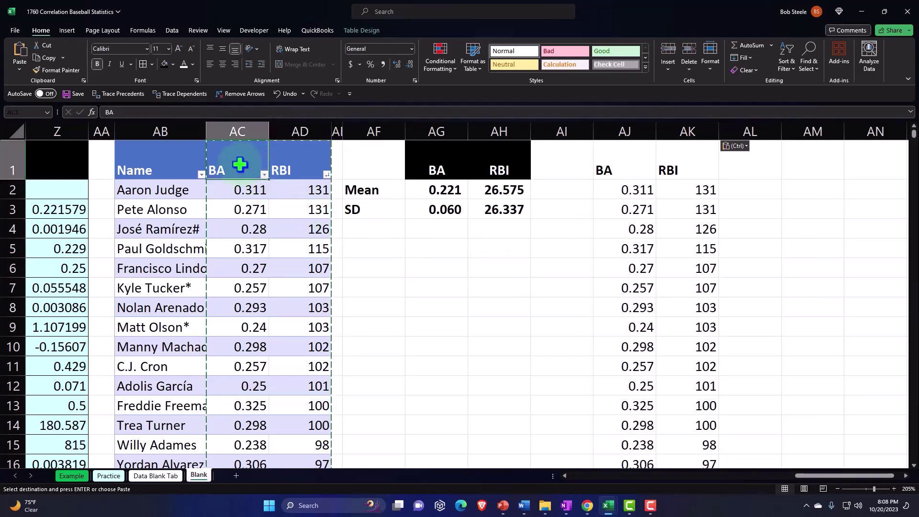
{"action": "key", "text": "ctrl+shift+Down"}
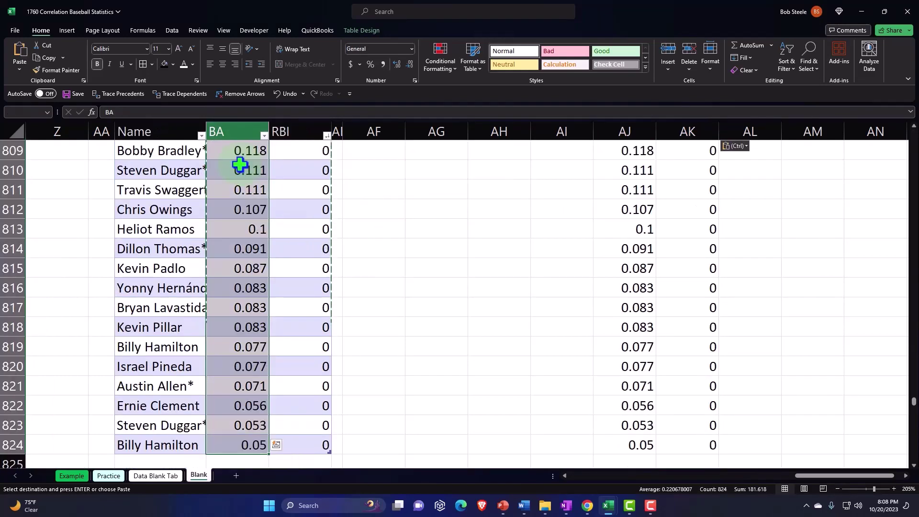
{"action": "key", "text": "ctrl+BackSpace"}
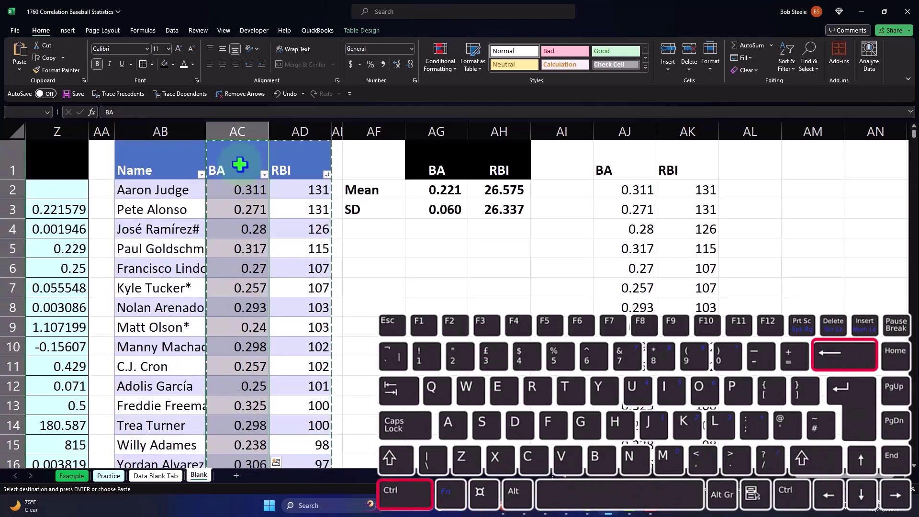
{"action": "left_click", "coordinate": [69, 28]}
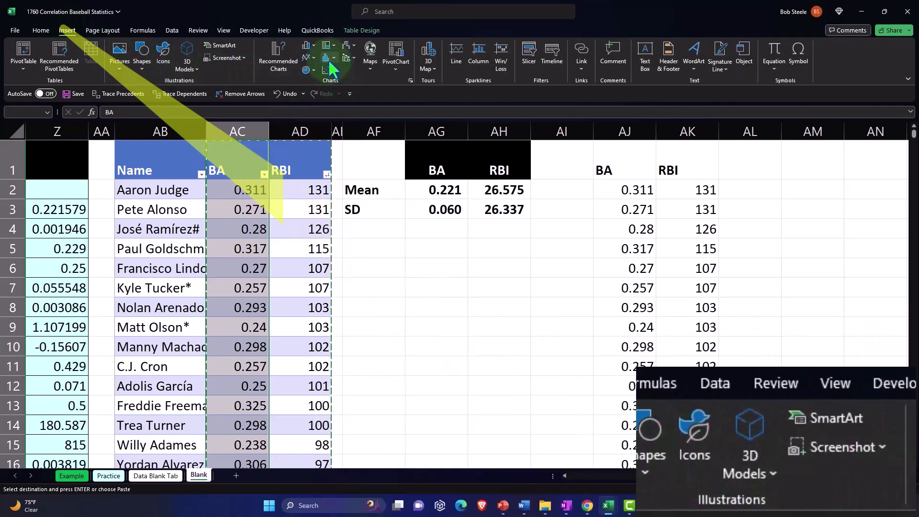
{"action": "left_click", "coordinate": [328, 58]}
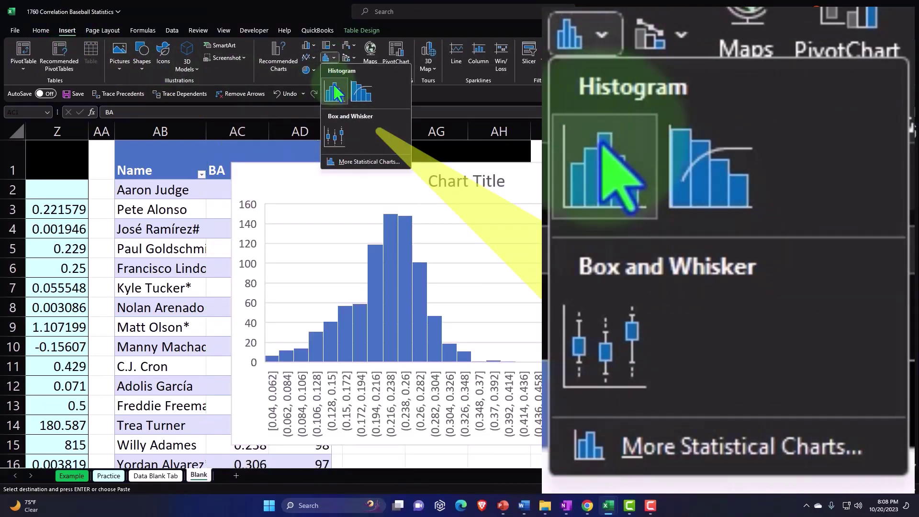
{"action": "left_click", "coordinate": [334, 82]}
{"action": "left_click_drag", "start_coordinate": [316, 153], "coordinate": [388, 240]}
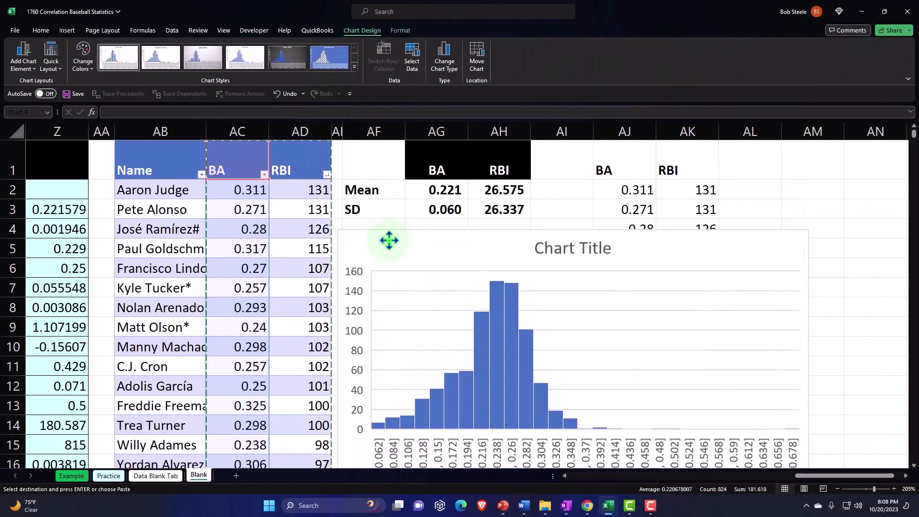
Change the histogram's title to BA.
{"action": "left_click", "coordinate": [536, 247]}
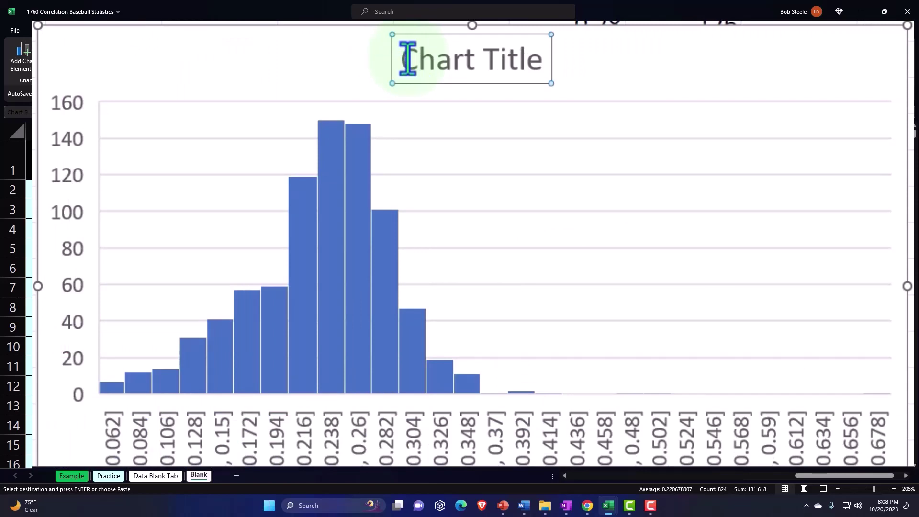
{"action": "type", "text": "Ba"}
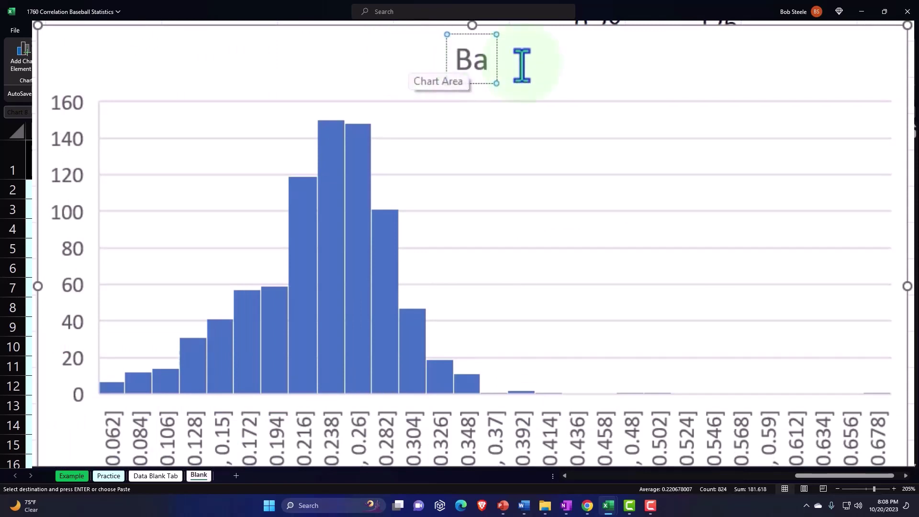
{"action": "key", "text": "BackSpace"}
{"action": "type", "text": "A"}
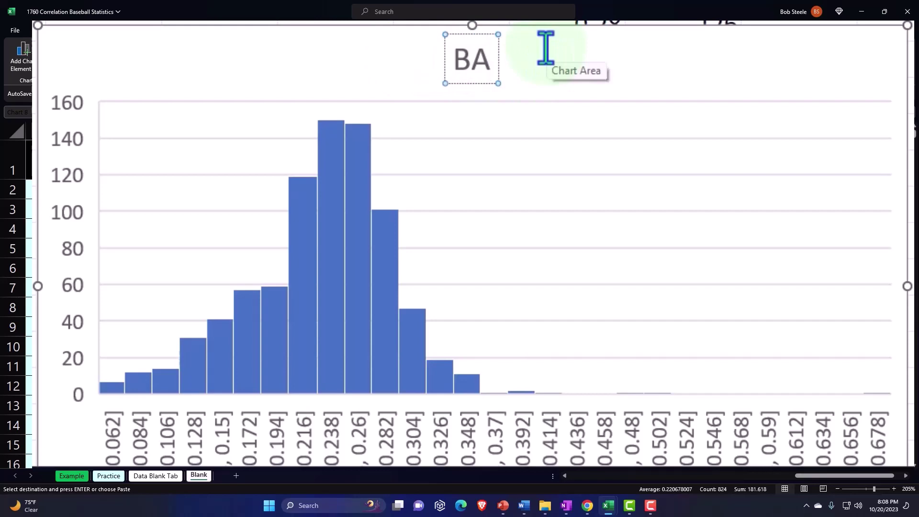
{"action": "key", "text": "Escape"}
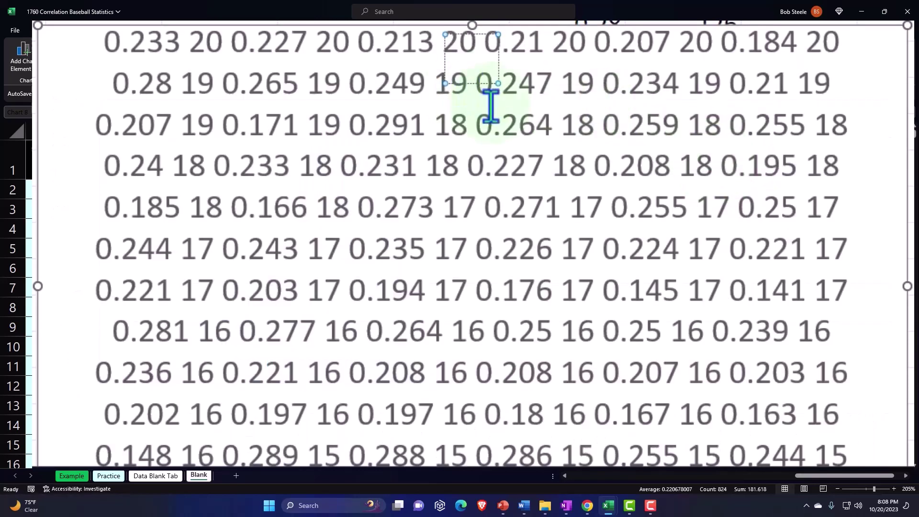
{"action": "double_click", "coordinate": [479, 105]}
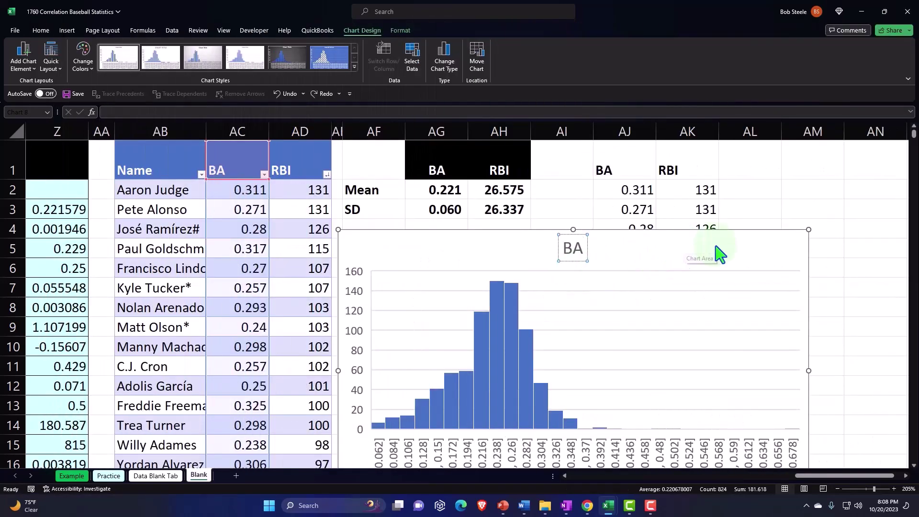
Move the BA histogram down and shrink it to span columns AF to AI, starting at about row 17.
{"action": "left_click", "coordinate": [732, 245]}
{"action": "left_click_drag", "start_coordinate": [722, 245], "coordinate": [712, 375]}
{"action": "scroll", "coordinate": [657, 245], "scroll_direction": "down", "scroll_amount": 2}
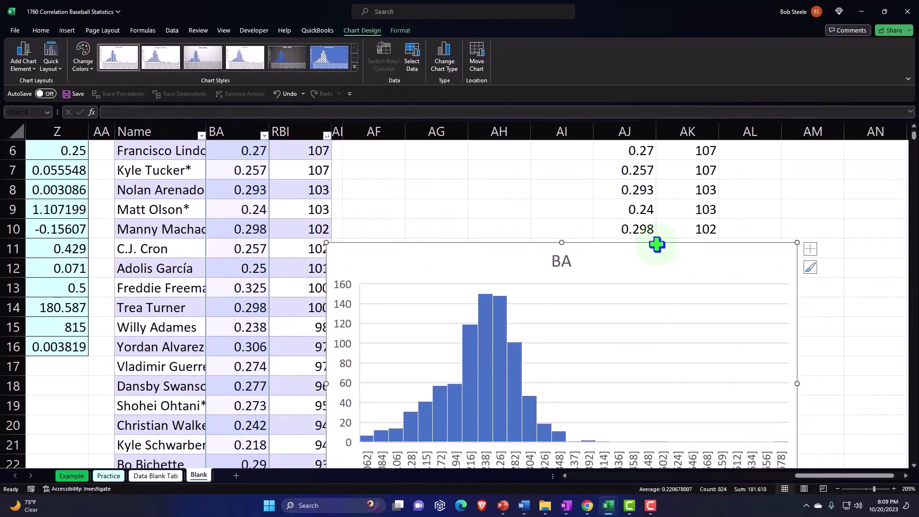
{"action": "left_click_drag", "start_coordinate": [642, 256], "coordinate": [652, 299]}
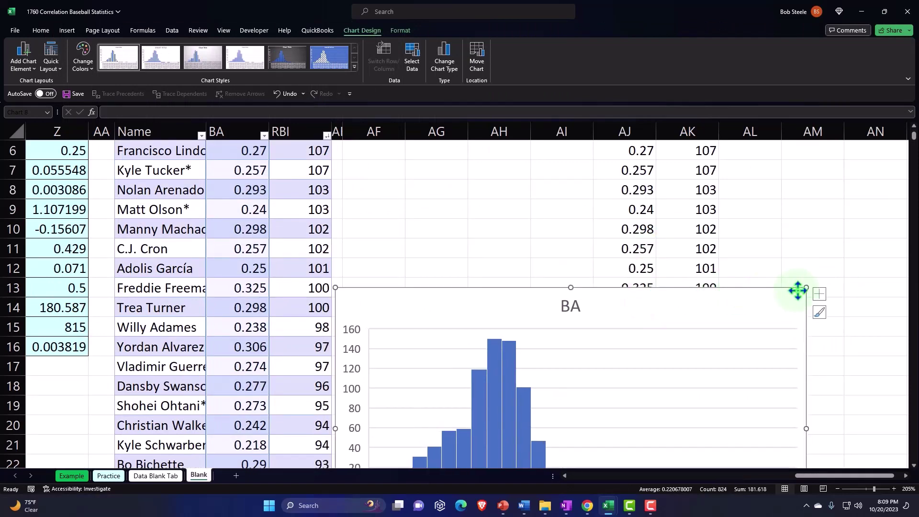
{"action": "left_click_drag", "start_coordinate": [806, 287], "coordinate": [587, 368]}
{"action": "left_click", "coordinate": [527, 301]}
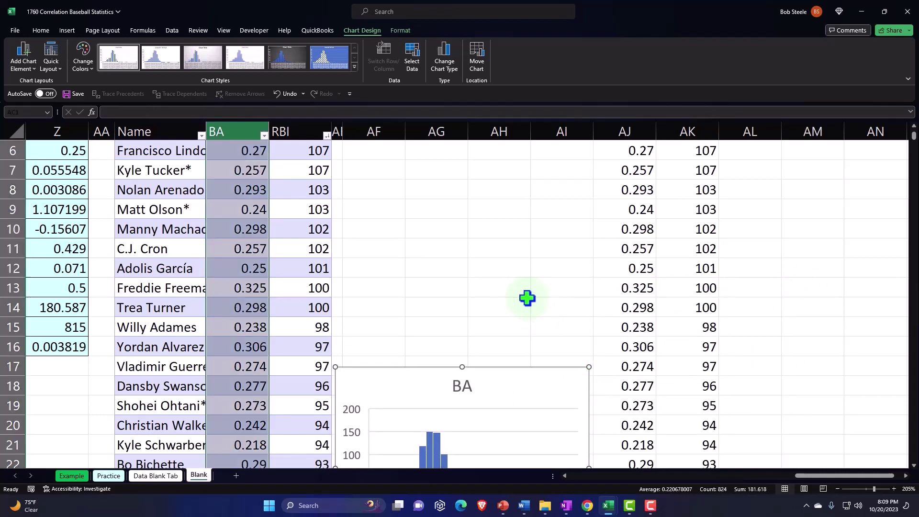
Insert a histogram of the table's whole RBI column and move it beside the table, starting at about row 2.
{"action": "scroll", "coordinate": [519, 299], "scroll_direction": "up", "scroll_amount": 2}
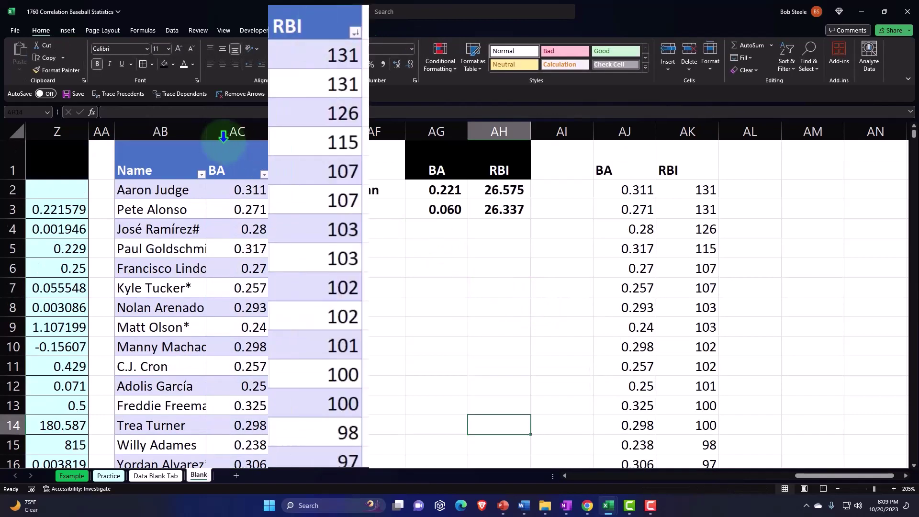
{"action": "left_click", "coordinate": [287, 163]}
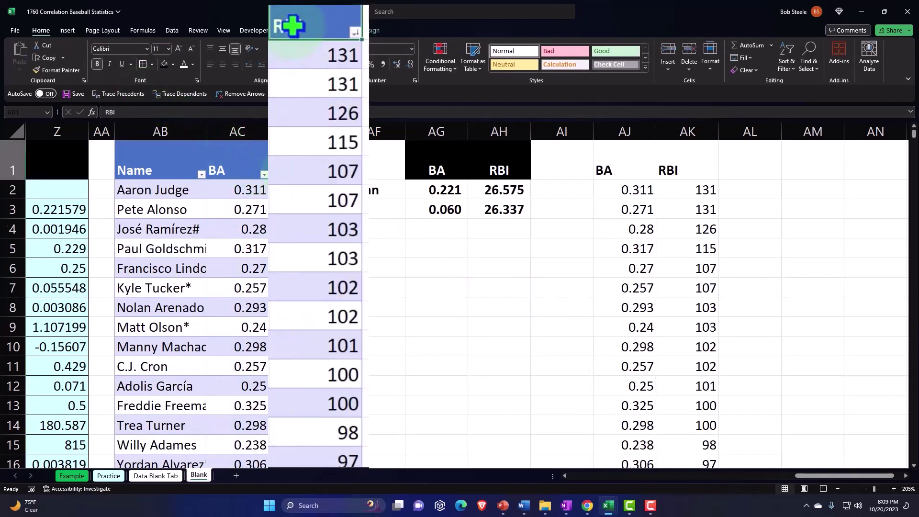
{"action": "key", "text": "ctrl+shift+Down"}
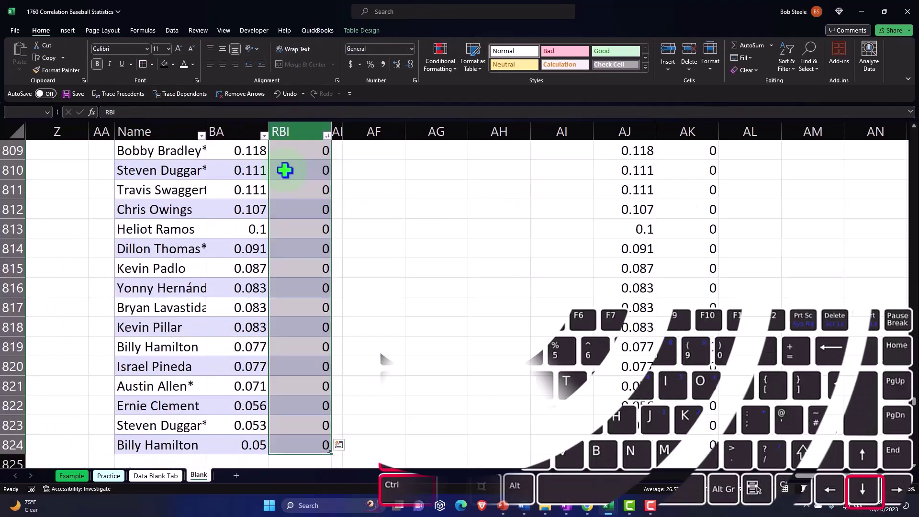
{"action": "key", "text": "ctrl+BackSpace"}
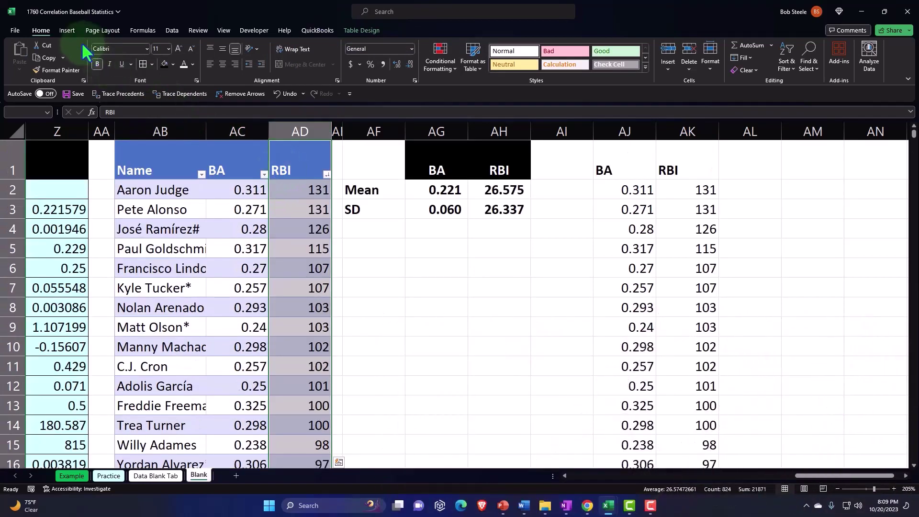
{"action": "left_click", "coordinate": [67, 30]}
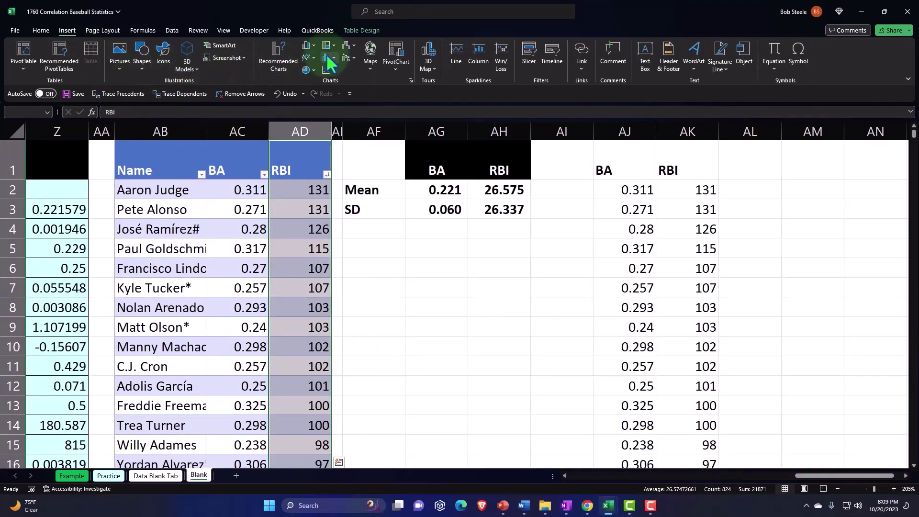
{"action": "left_click", "coordinate": [327, 56]}
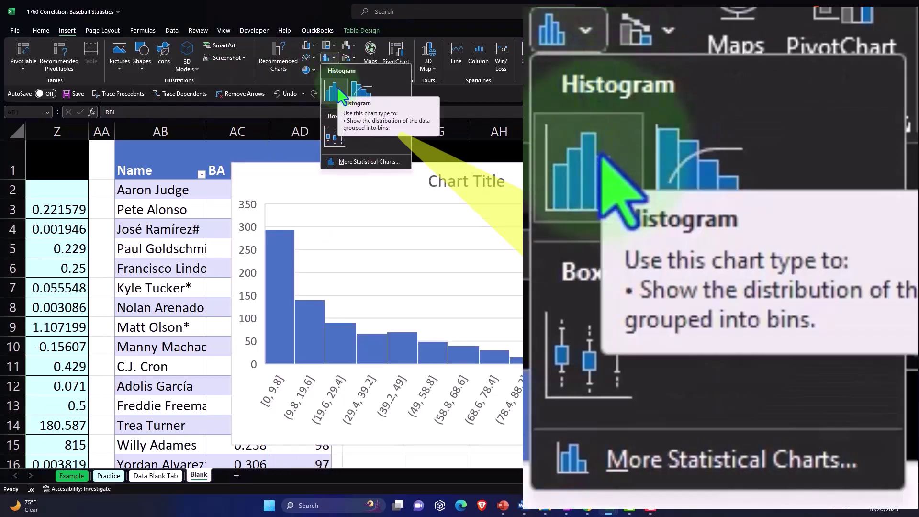
{"action": "left_click", "coordinate": [337, 86]}
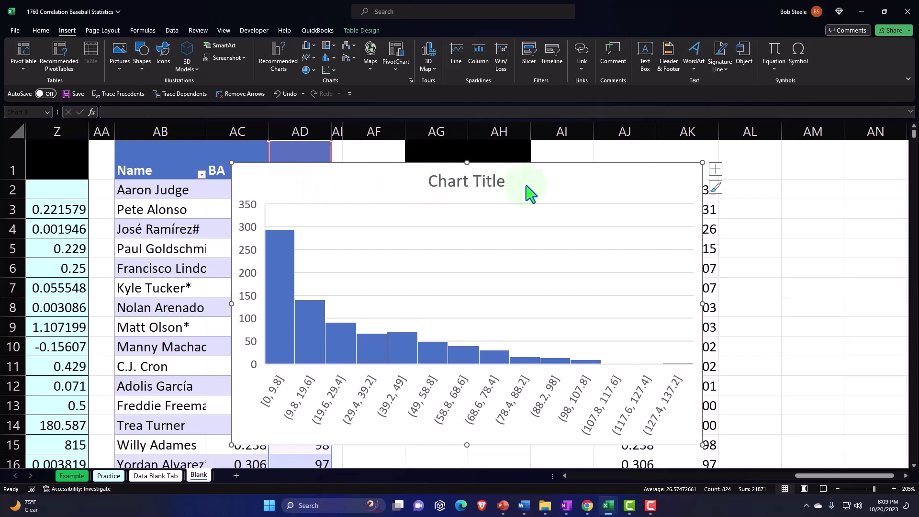
{"action": "left_click_drag", "start_coordinate": [528, 183], "coordinate": [643, 202]}
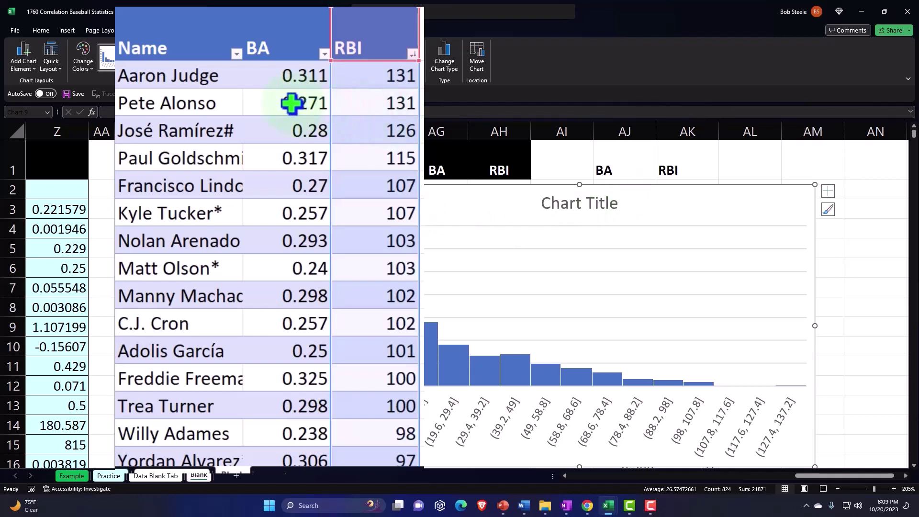
Title the new histogram RBI and shrink it so that it starts at about row 9, below the mean and SD figures.
{"action": "left_click", "coordinate": [277, 80]}
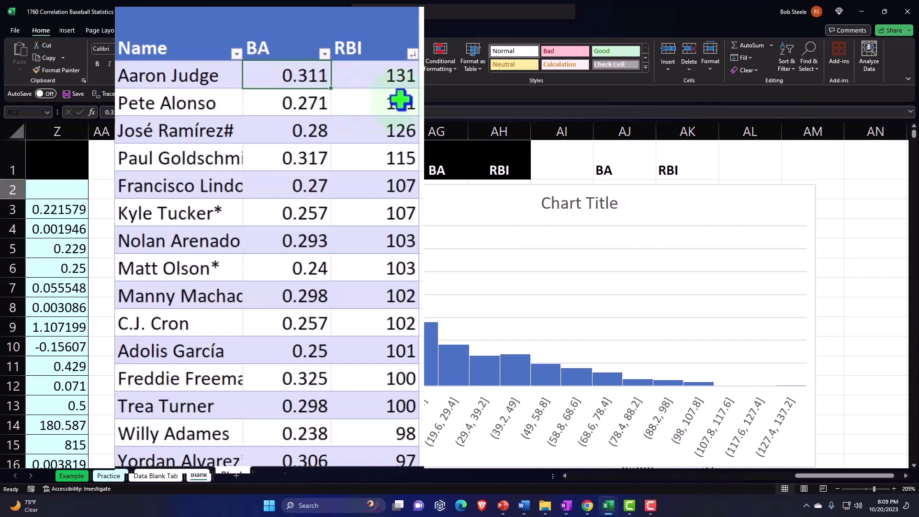
{"action": "left_click", "coordinate": [376, 203]}
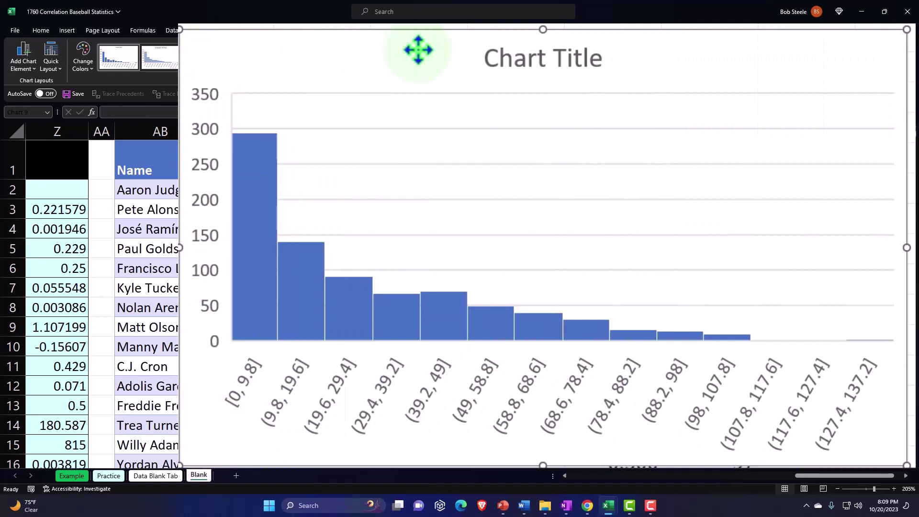
{"action": "left_click", "coordinate": [596, 58]}
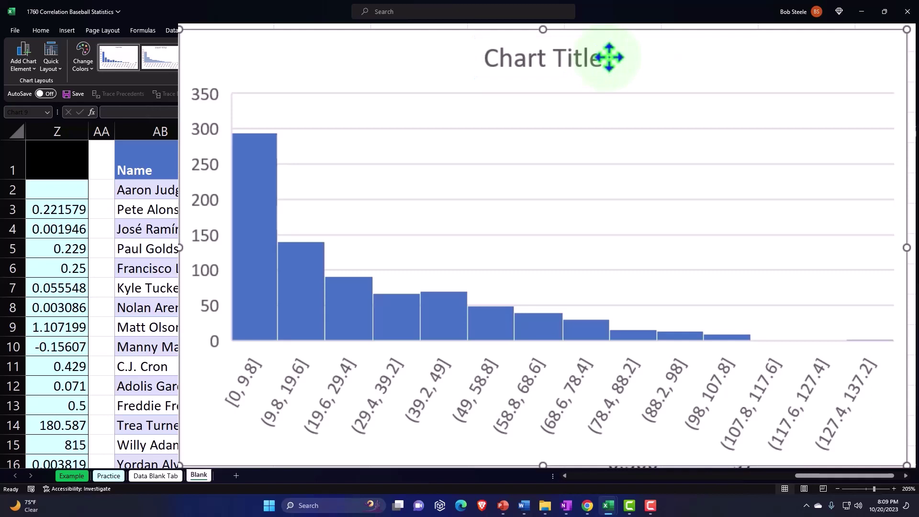
{"action": "left_click", "coordinate": [602, 56]}
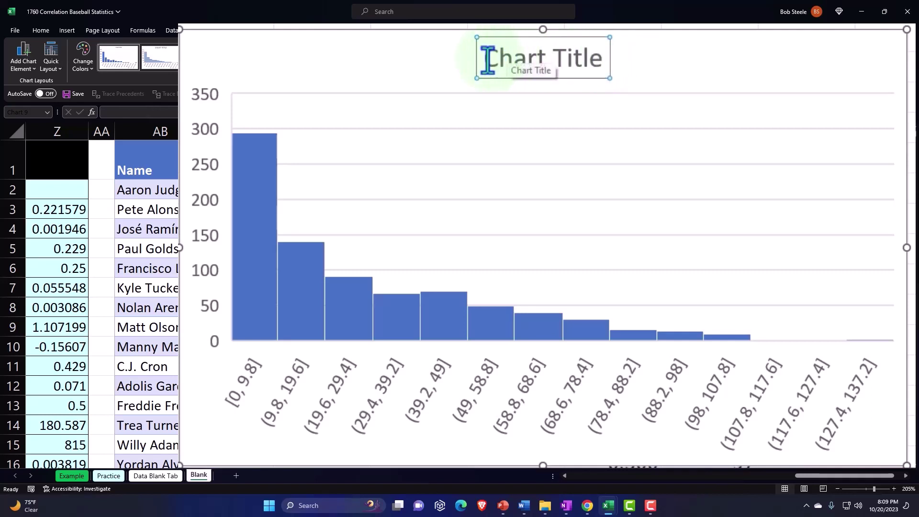
{"action": "left_click_drag", "start_coordinate": [487, 60], "coordinate": [595, 58]}
{"action": "type", "text": "RB"}
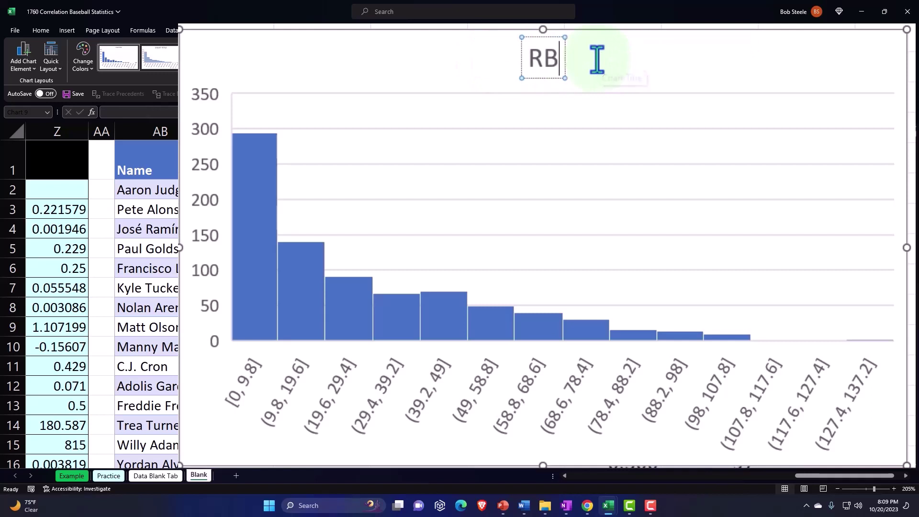
{"action": "type", "text": "I"}
{"action": "left_click", "coordinate": [709, 65]}
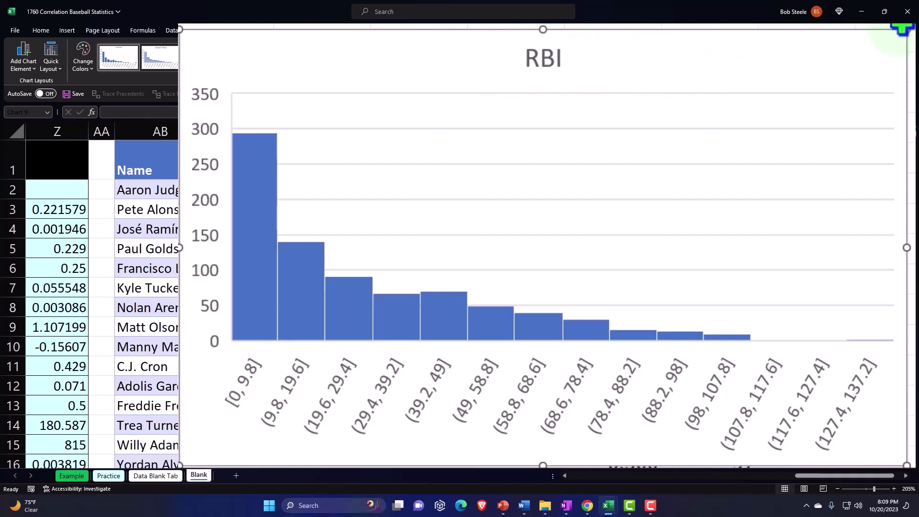
{"action": "left_click_drag", "start_coordinate": [814, 185], "coordinate": [668, 322]}
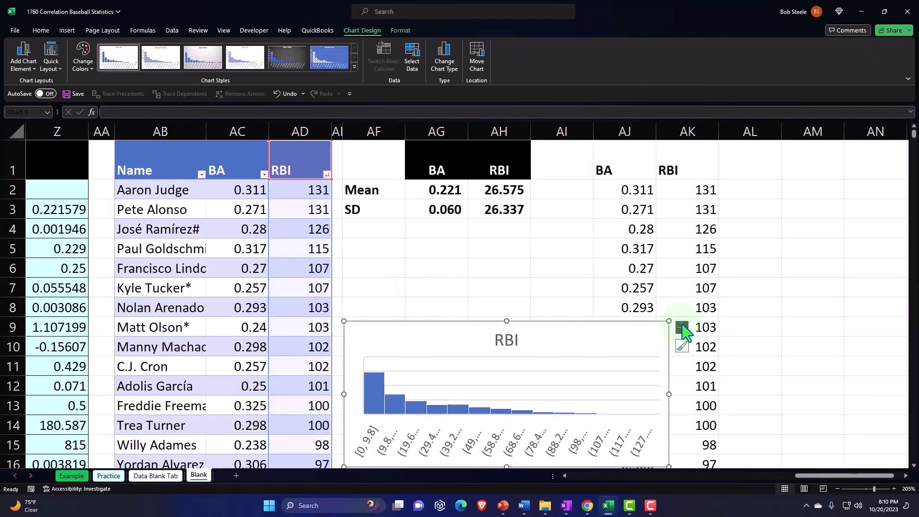
Narrow the RBI histogram so that it spans columns AF to AI above the BA histogram.
{"action": "left_click_drag", "start_coordinate": [668, 319], "coordinate": [582, 315]}
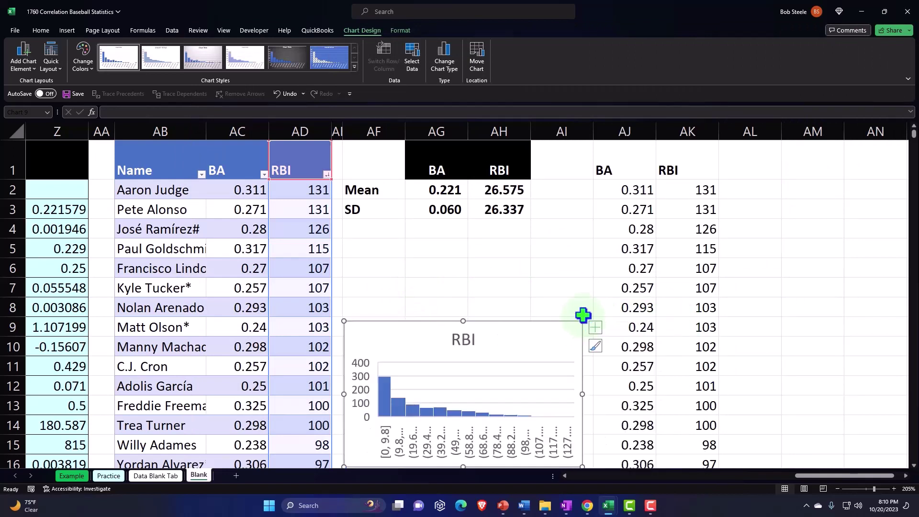
{"action": "scroll", "coordinate": [583, 315], "scroll_direction": "down", "scroll_amount": 2}
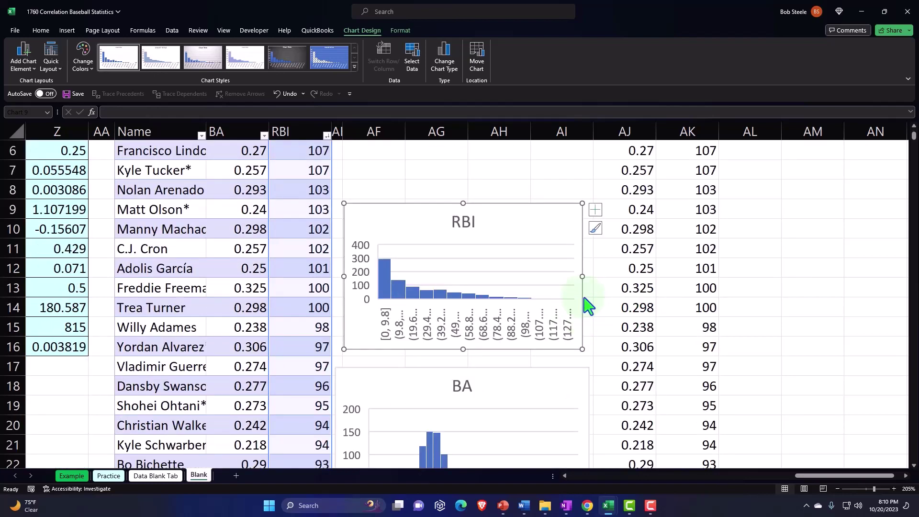
{"action": "scroll", "coordinate": [570, 301], "scroll_direction": "up", "scroll_amount": 2}
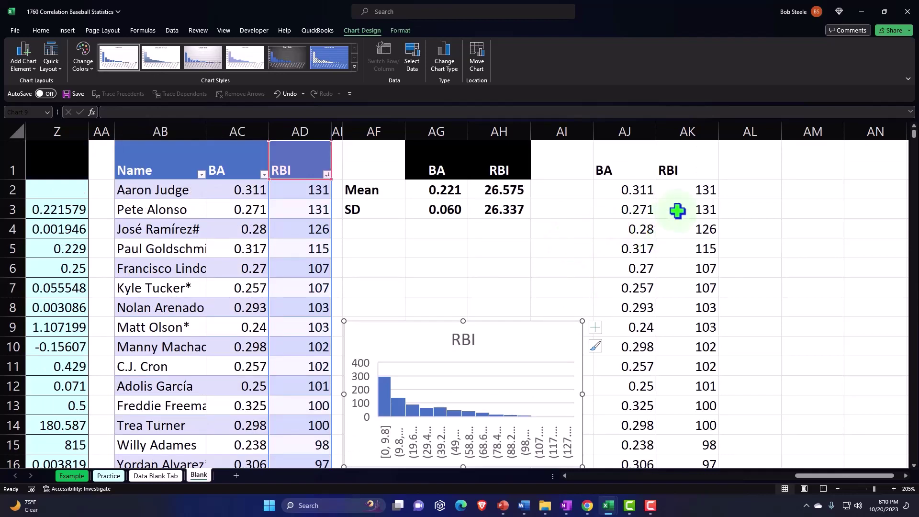
Format the BA and RBI header cells AJ1:AK1 with a black fill and white font.
{"action": "left_click_drag", "start_coordinate": [632, 160], "coordinate": [663, 161]}
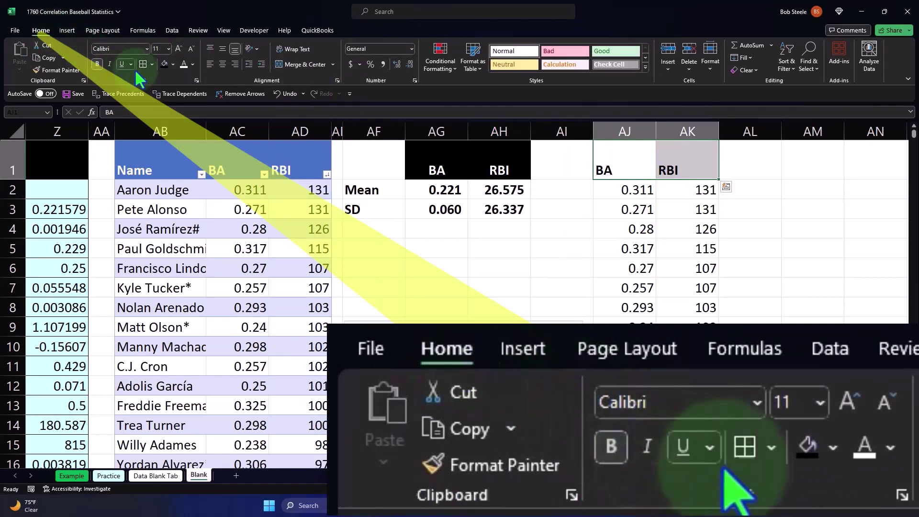
{"action": "left_click", "coordinate": [164, 64]}
{"action": "left_click", "coordinate": [184, 65]}
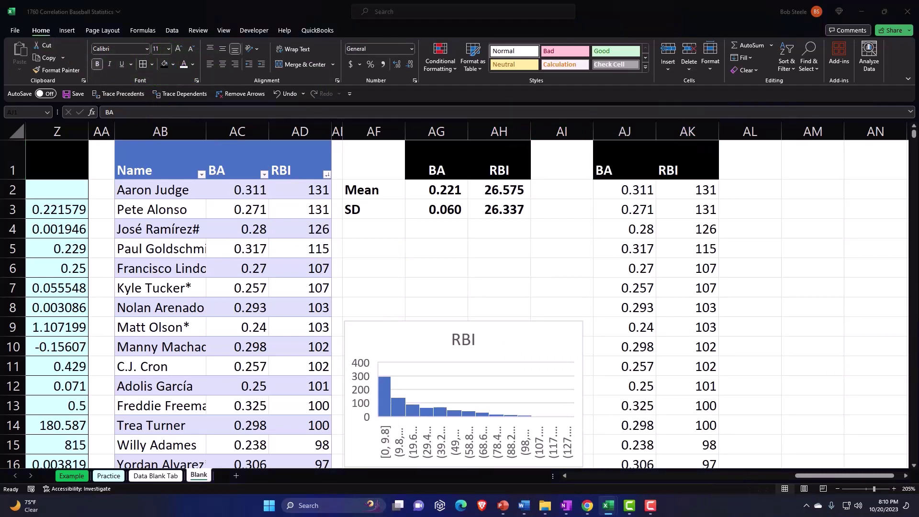
Paste the copied correlation formula text box and place it below the mean and SD figures, above the RBI histogram.
{"action": "key", "text": "ctrl+v"}
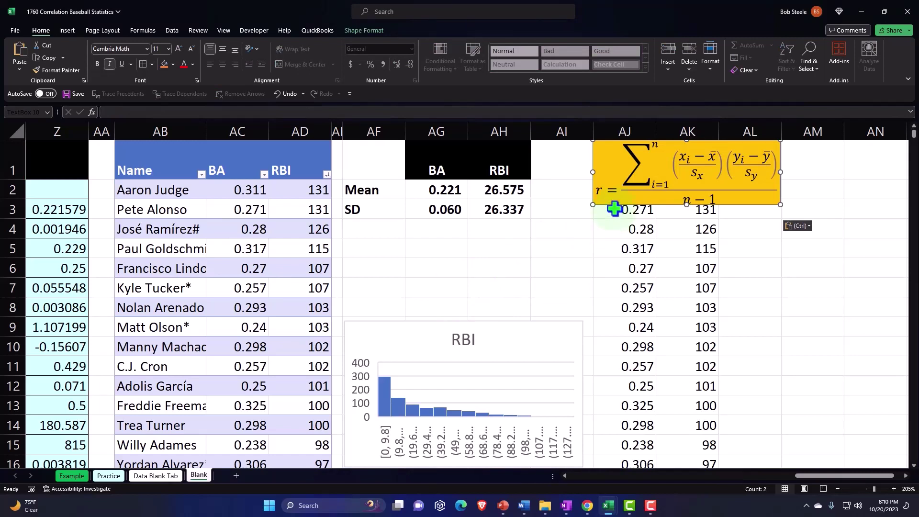
{"action": "left_click_drag", "start_coordinate": [613, 204], "coordinate": [367, 291]}
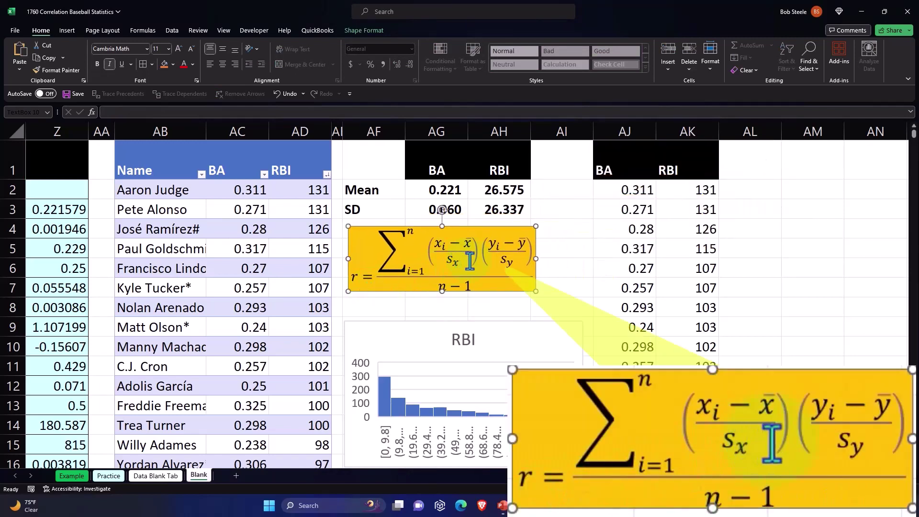
Insert a new column AK between the copied BA and RBI columns and head it Z BA.
{"action": "left_click", "coordinate": [688, 129]}
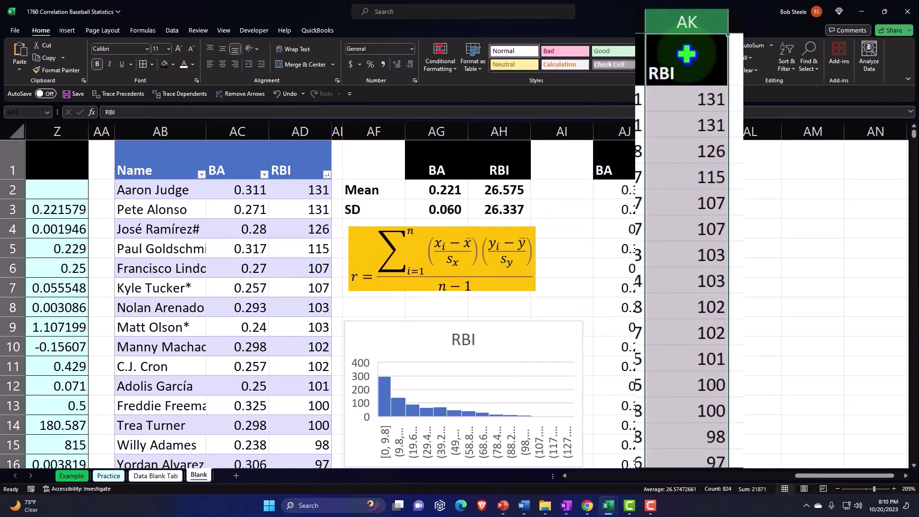
{"action": "right_click", "coordinate": [688, 134]}
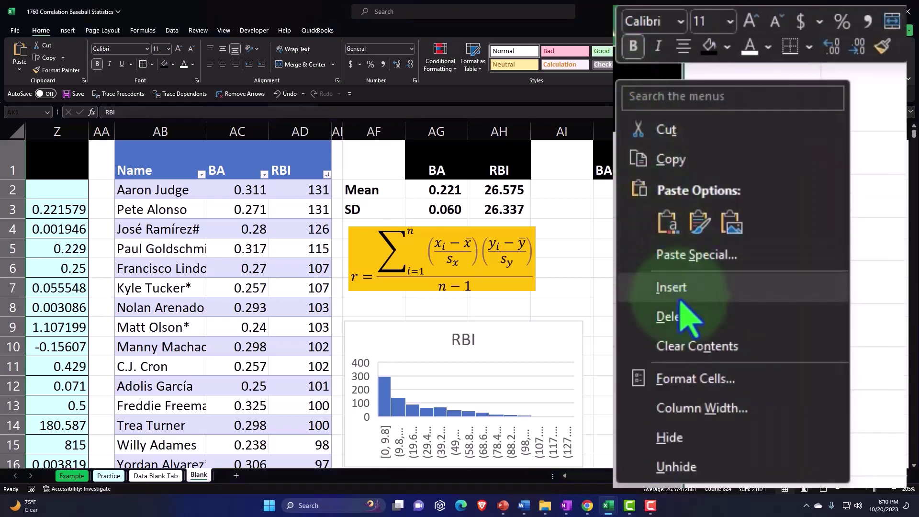
{"action": "left_click", "coordinate": [675, 289]}
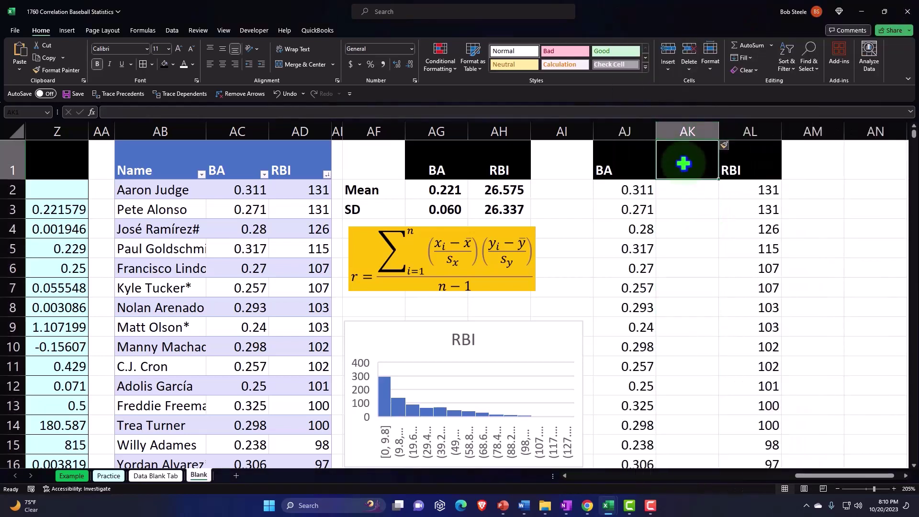
{"action": "type", "text": "Z BA"}
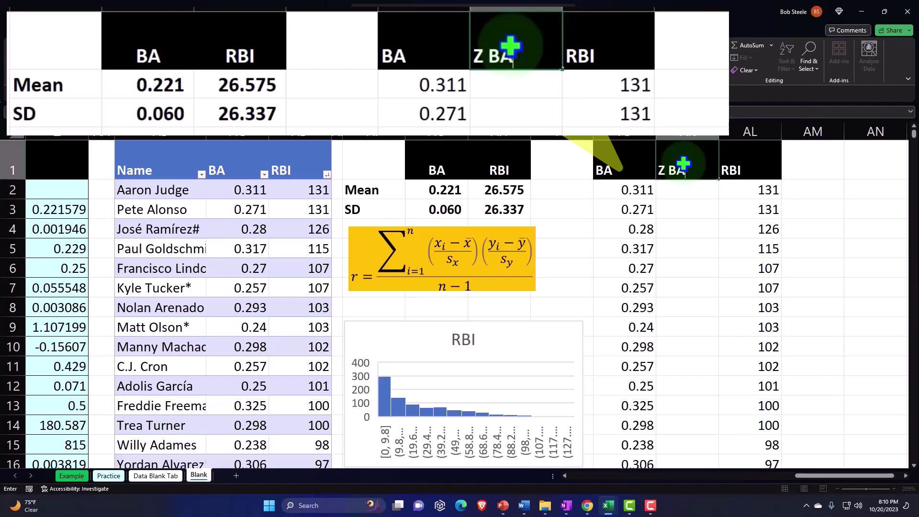
{"action": "key", "text": "Return"}
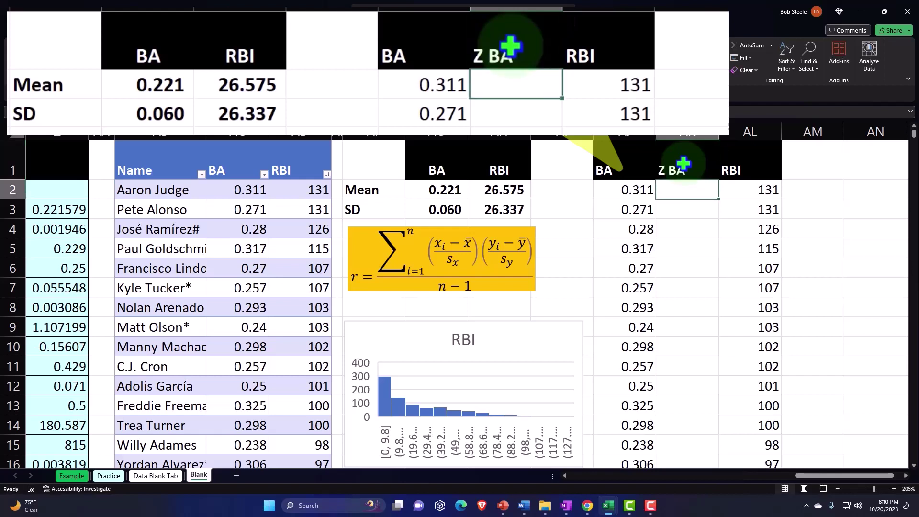
Enter the z-score formula =(AJ2-$AG$2)/$AG$3 in cell AK2.
{"action": "type", "text": "="}
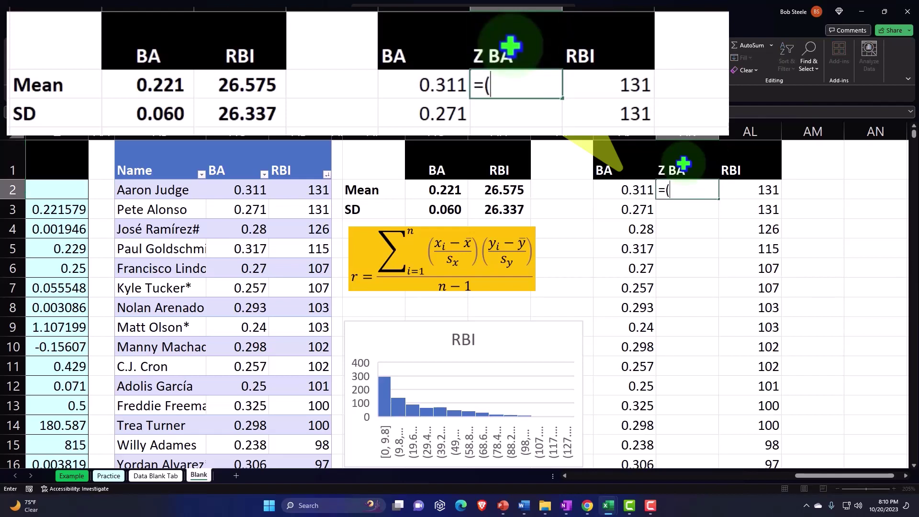
{"action": "type", "text": "("}
{"action": "key", "text": "Left"}
{"action": "type", "text": "-"}
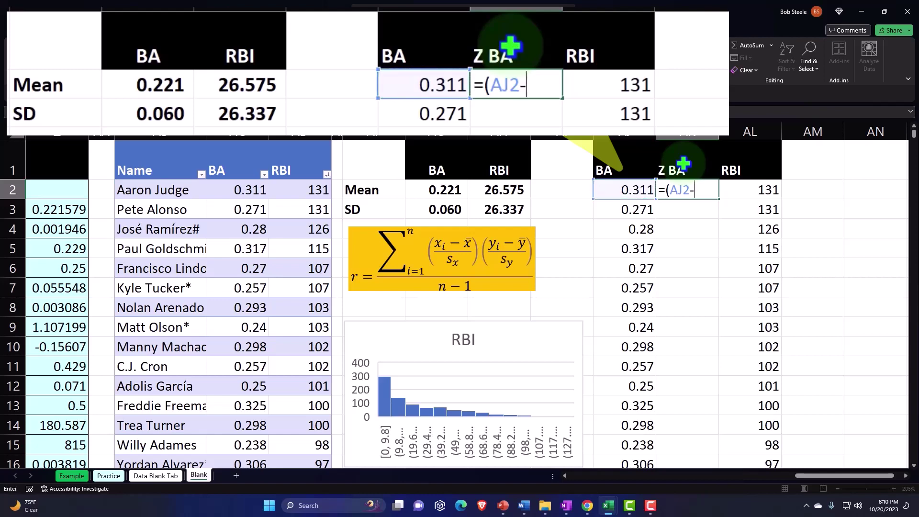
{"action": "key", "text": "Left"}
{"action": "key", "text": "Left"}
{"action": "key", "text": "Left"}
{"action": "key", "text": "Left"}
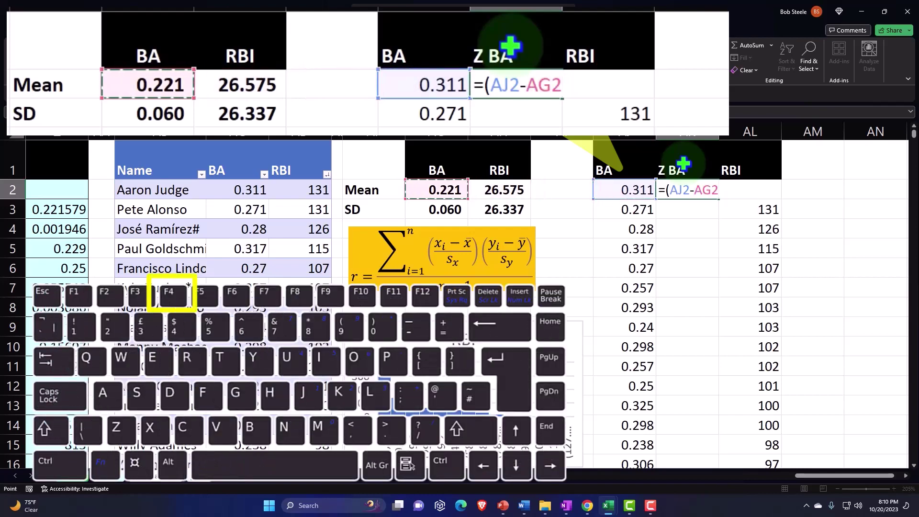
{"action": "key", "text": "F4"}
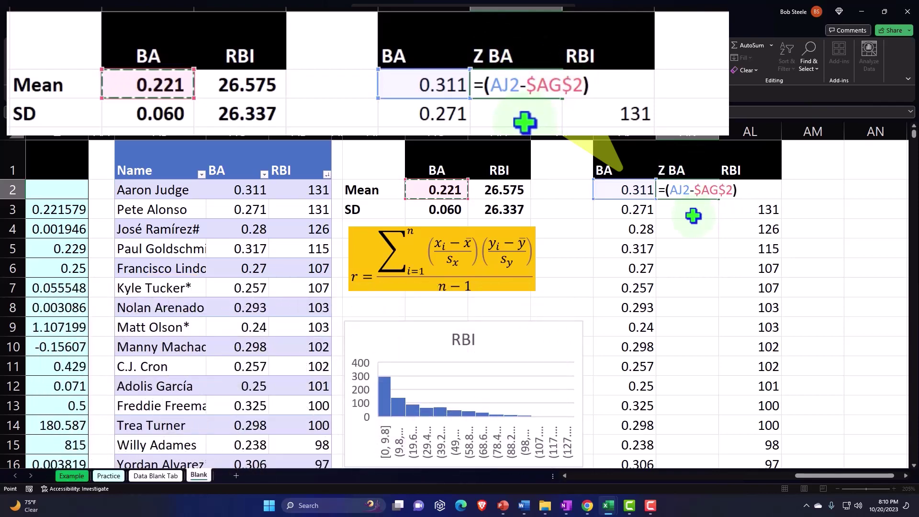
{"action": "key", "text": "Left"}
{"action": "key", "text": "Left"}
{"action": "key", "text": "Left"}
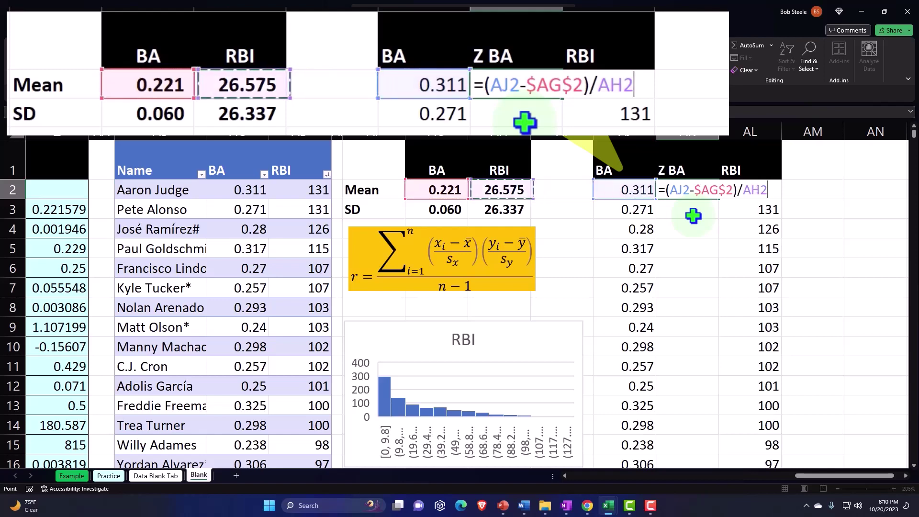
{"action": "key", "text": "Left"}
{"action": "key", "text": "Down"}
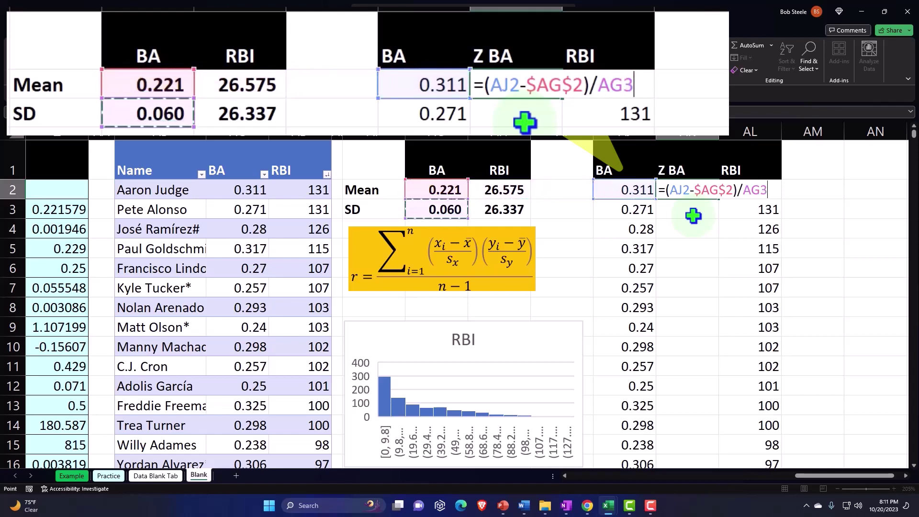
{"action": "key", "text": "F4"}
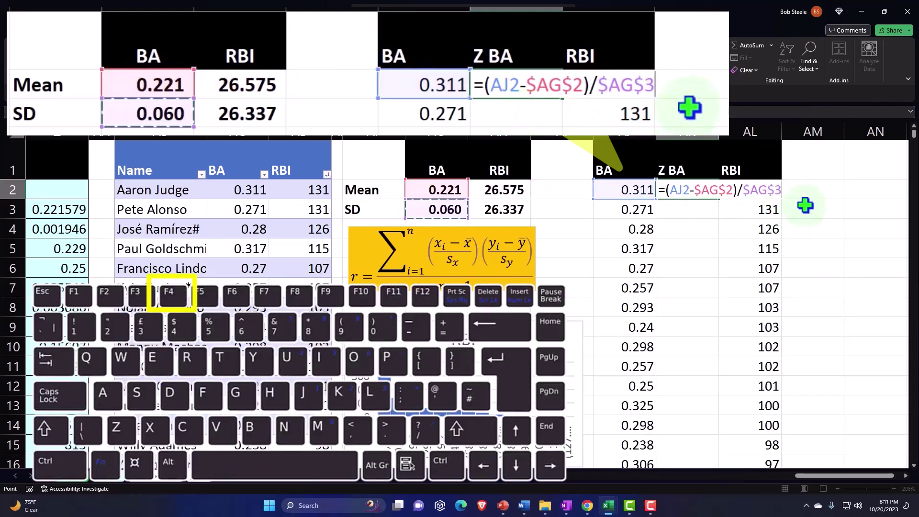
{"action": "key", "text": "Return"}
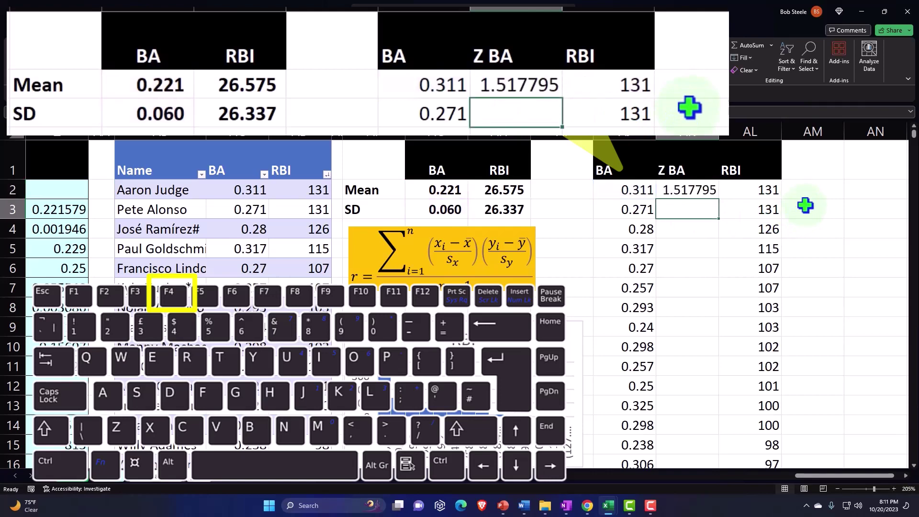
{"action": "left_click", "coordinate": [705, 193]}
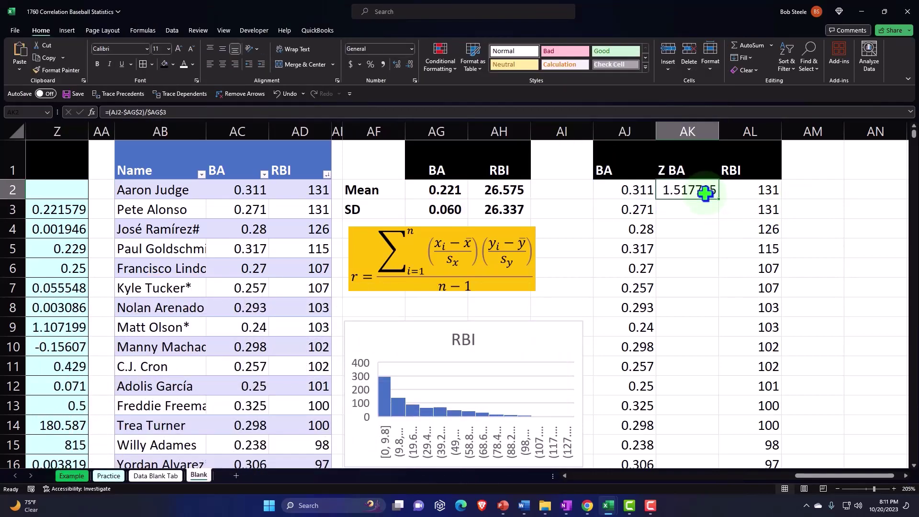
{"action": "left_click", "coordinate": [620, 128]}
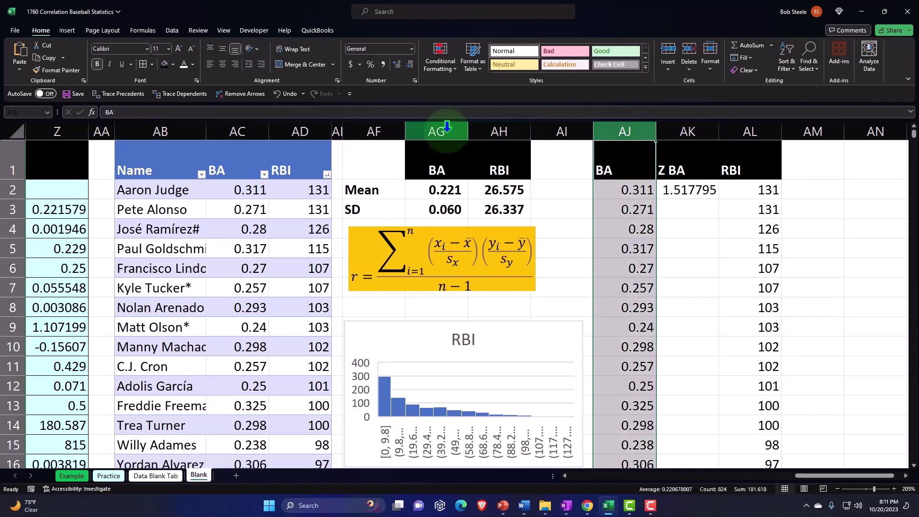
{"action": "left_click", "coordinate": [435, 186]}
Format the columns from AJ through BG as Number with 3 decimal places and red parenthesised negatives.
{"action": "left_click_drag", "start_coordinate": [622, 131], "coordinate": [844, 165]}
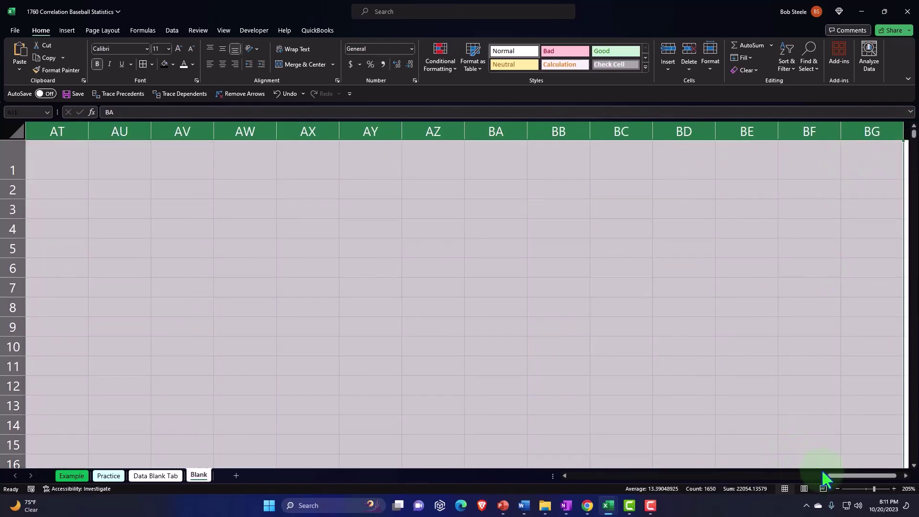
{"action": "left_click_drag", "start_coordinate": [832, 475], "coordinate": [736, 484]}
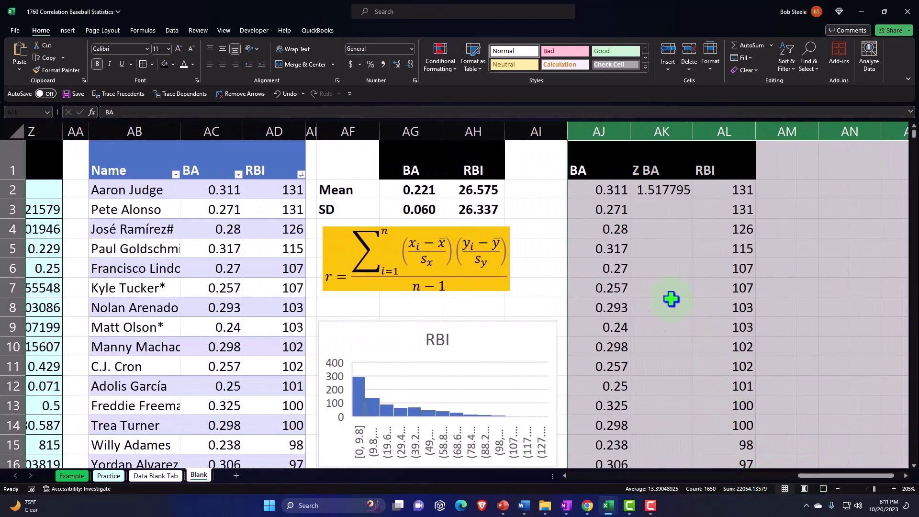
{"action": "right_click", "coordinate": [644, 238]}
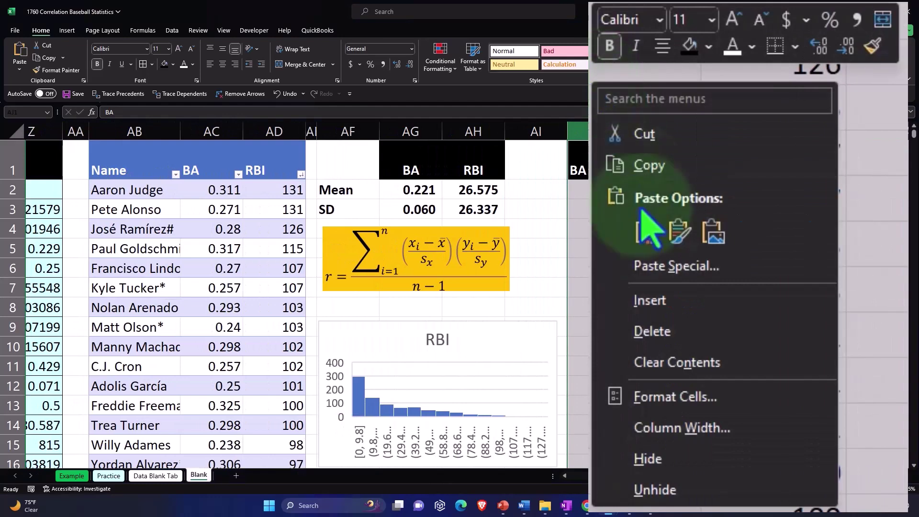
{"action": "left_click", "coordinate": [670, 398]}
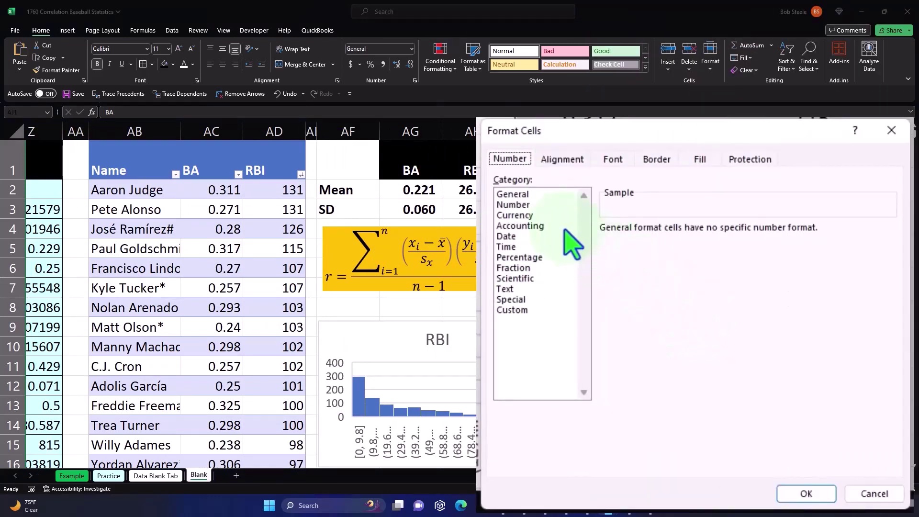
{"action": "left_click", "coordinate": [516, 206]}
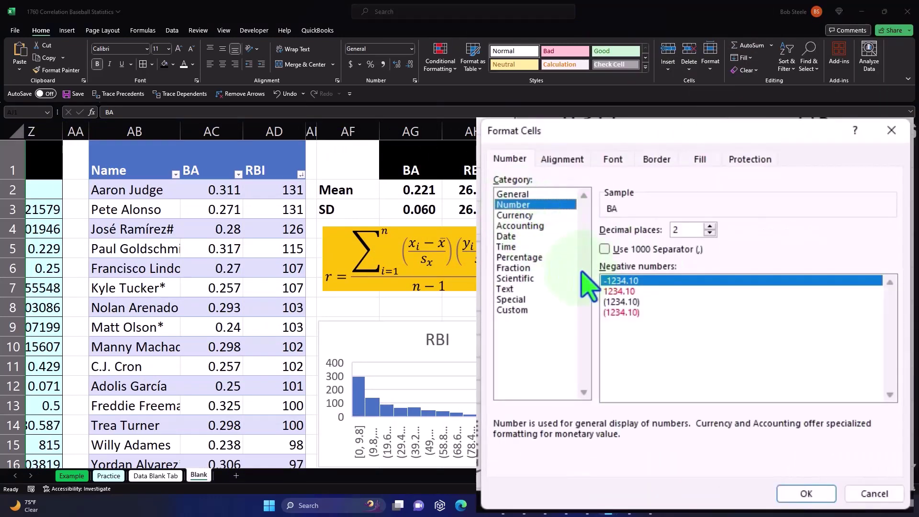
{"action": "left_click", "coordinate": [620, 312]}
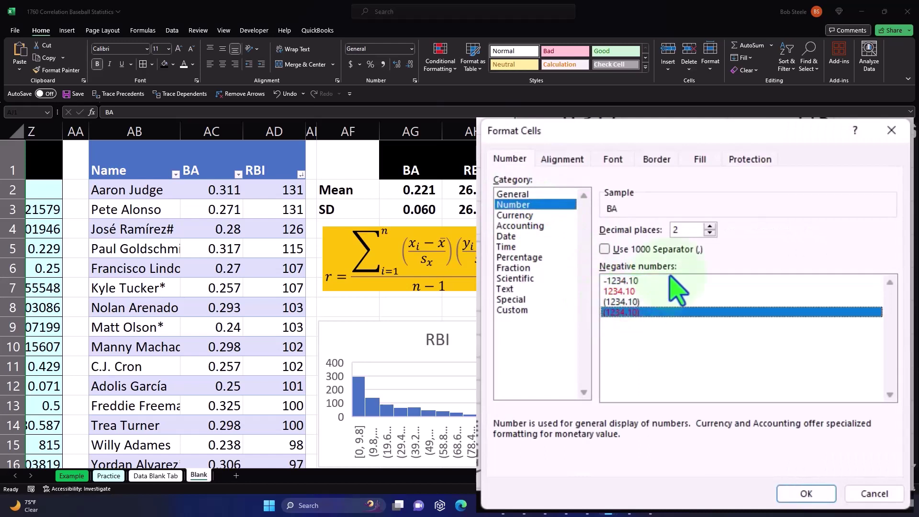
{"action": "left_click", "coordinate": [710, 226]}
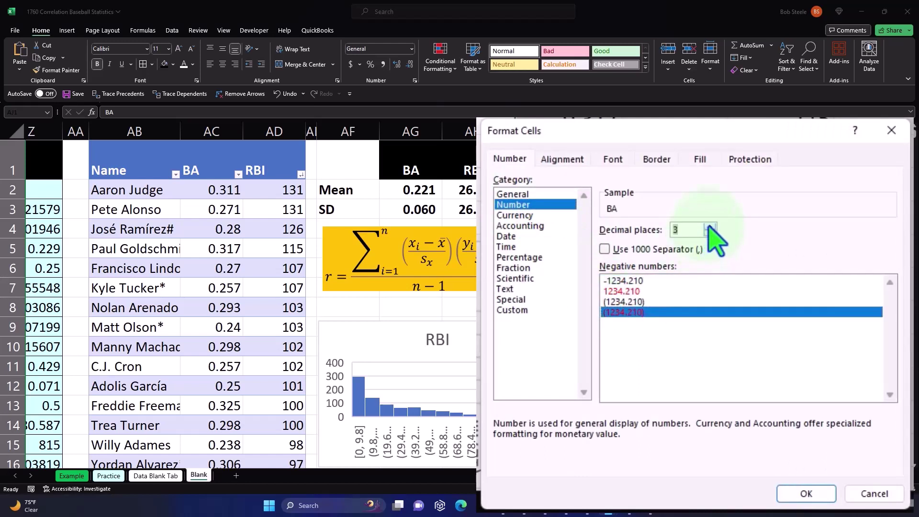
{"action": "left_click", "coordinate": [816, 489]}
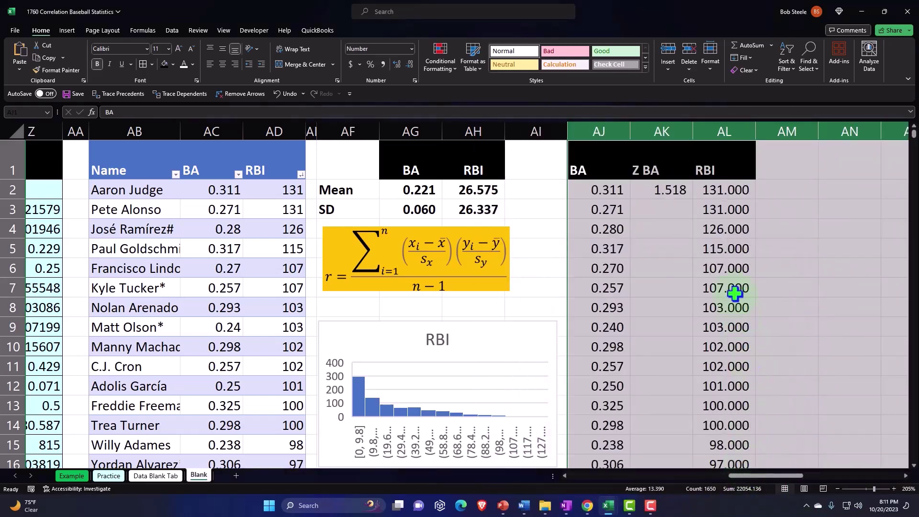
Reduce the RBI values in column AL to zero decimal places.
{"action": "left_click", "coordinate": [732, 127]}
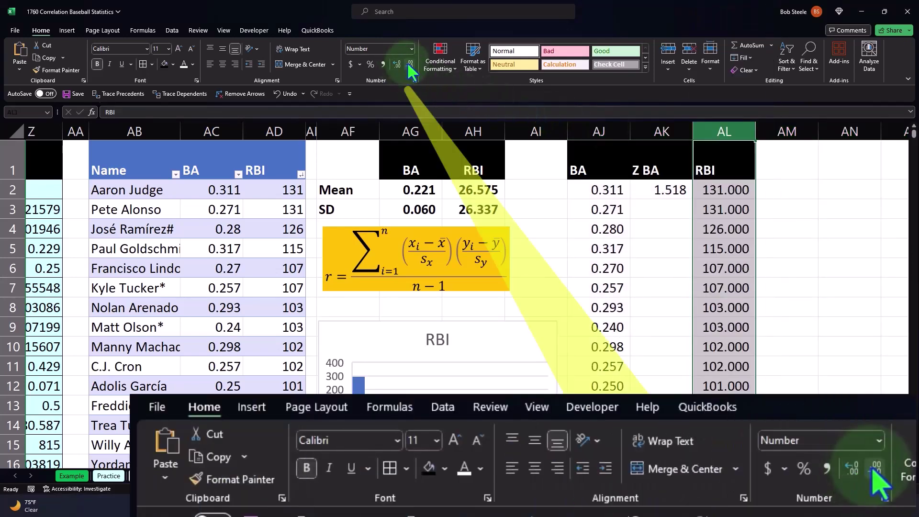
{"action": "left_click", "coordinate": [408, 63]}
{"action": "left_click", "coordinate": [408, 63]}
{"action": "left_click", "coordinate": [409, 63]}
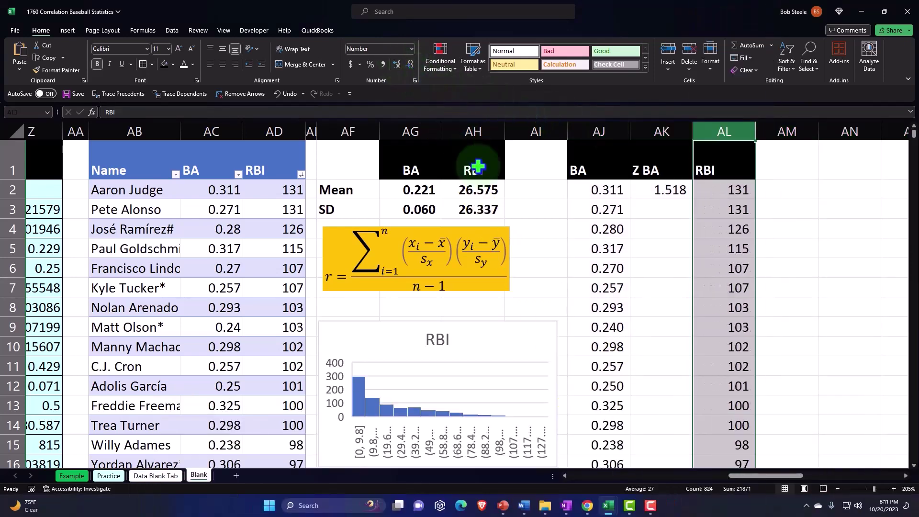
Fill the Z BA formula from AK2 down the whole data column and open AK2's formula for review.
{"action": "left_click", "coordinate": [662, 191]}
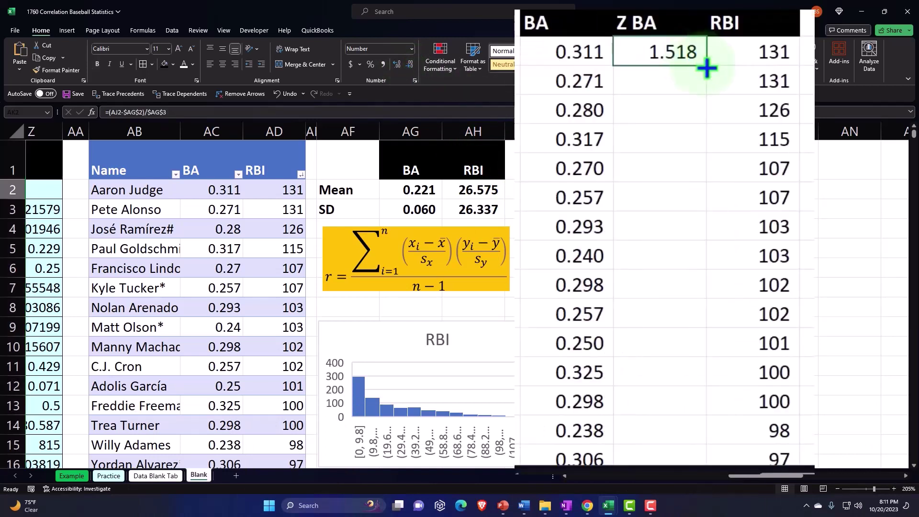
{"action": "double_click", "coordinate": [708, 69]}
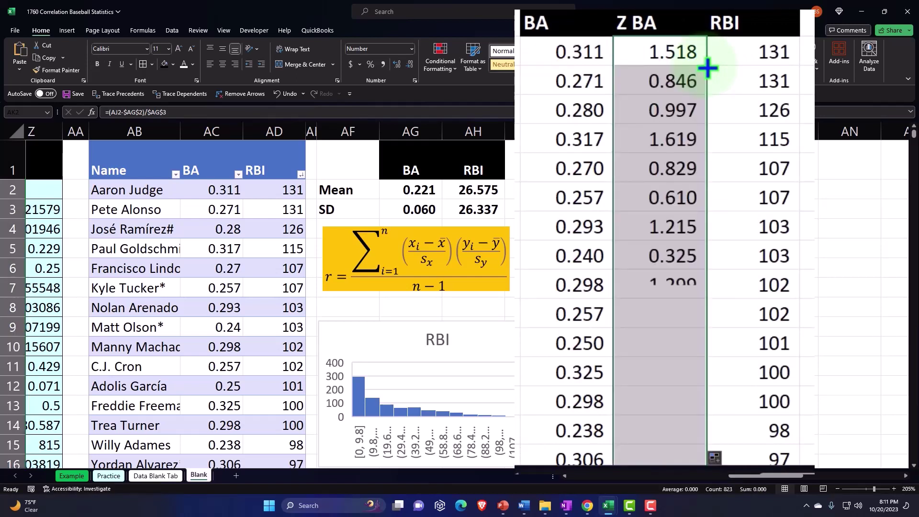
{"action": "double_click", "coordinate": [676, 55]}
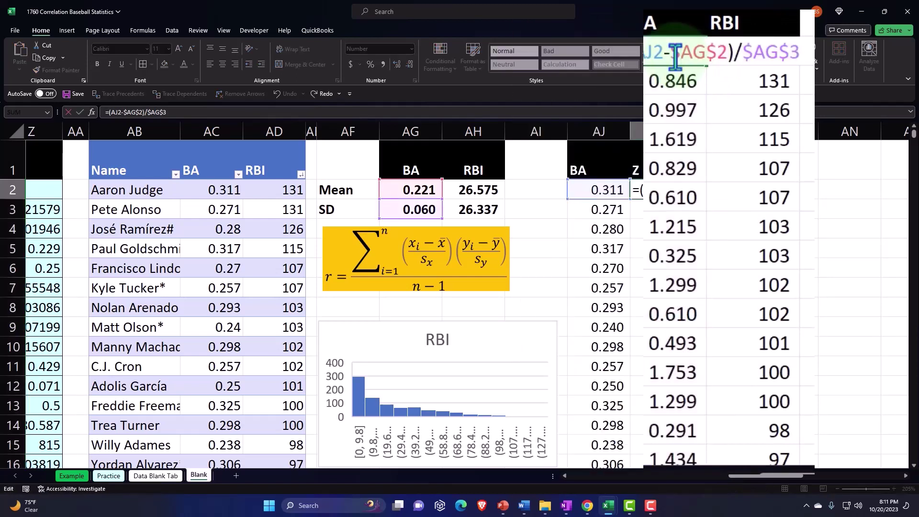
Close AK2's formula and enter the header "Z RBI" in cell AM1.
{"action": "key", "text": "Return"}
{"action": "key", "text": "Right"}
{"action": "key", "text": "Right"}
{"action": "key", "text": "Up"}
{"action": "key", "text": "Up"}
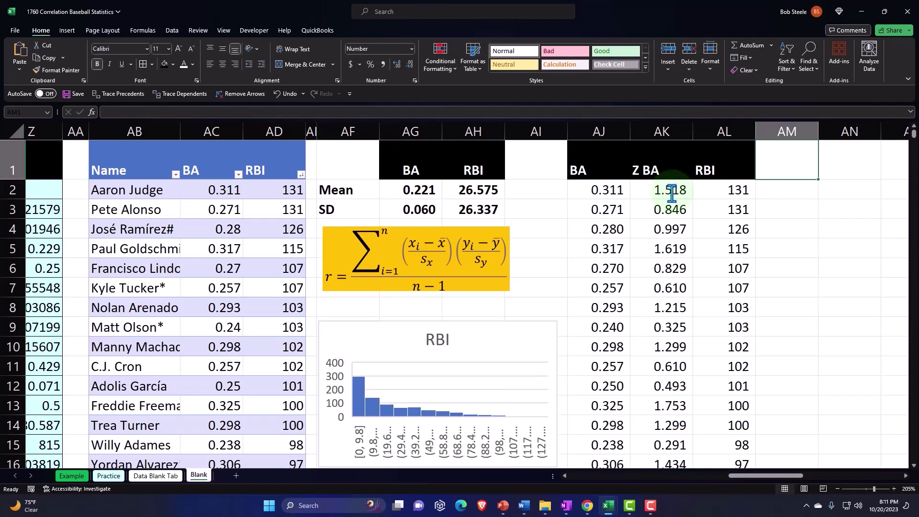
{"action": "type", "text": "Z RBI"}
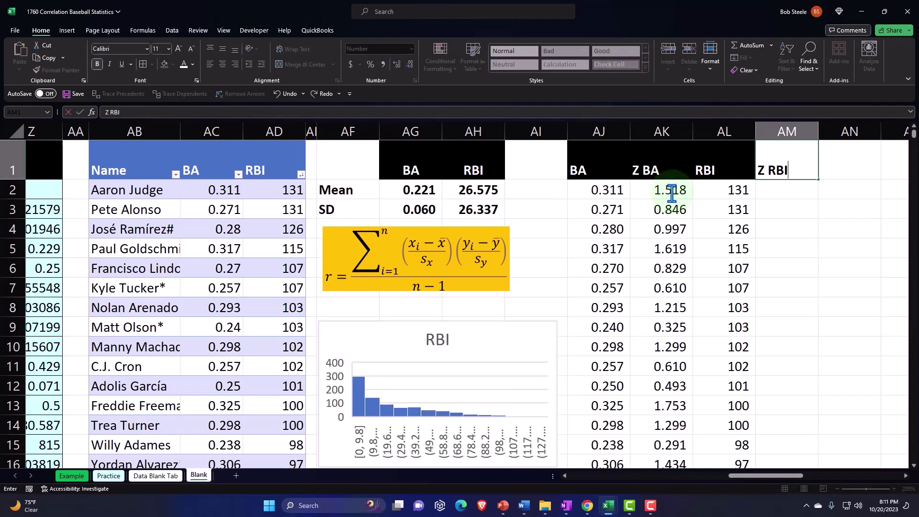
{"action": "key", "text": "Return"}
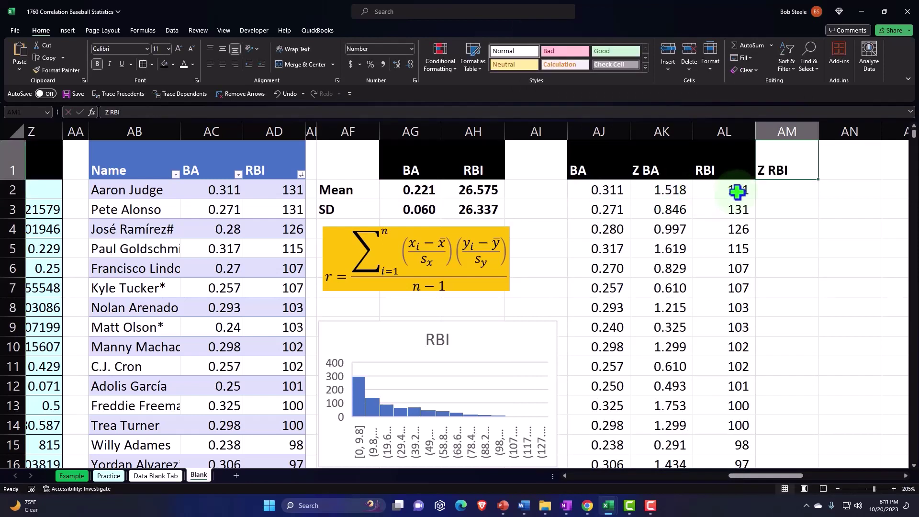
Copy the black header formatting from the RBI header in AL1 onto AM1.
{"action": "left_click", "coordinate": [736, 165]}
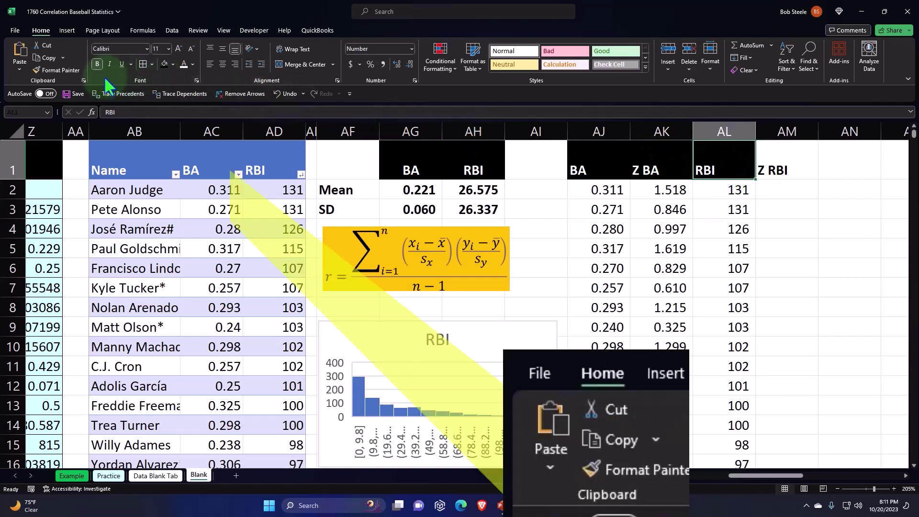
{"action": "left_click", "coordinate": [43, 58]}
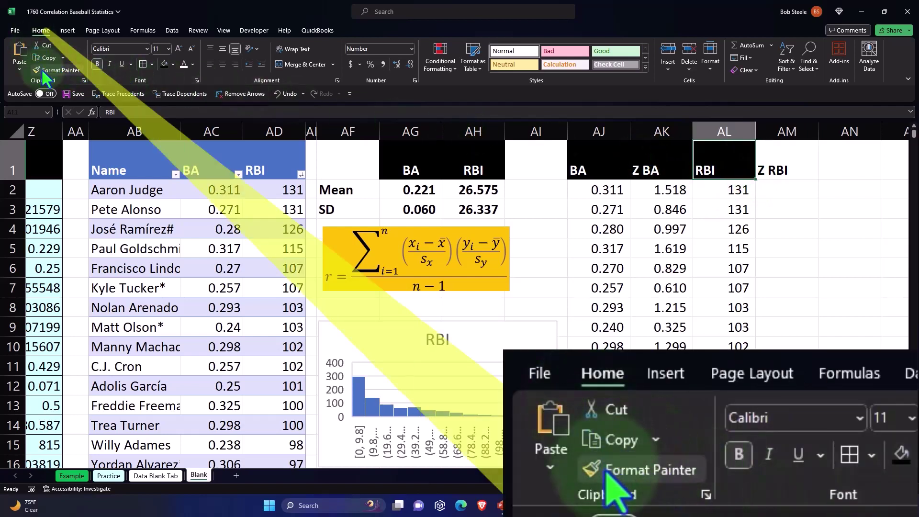
{"action": "left_click", "coordinate": [45, 71]}
{"action": "left_click", "coordinate": [790, 165]}
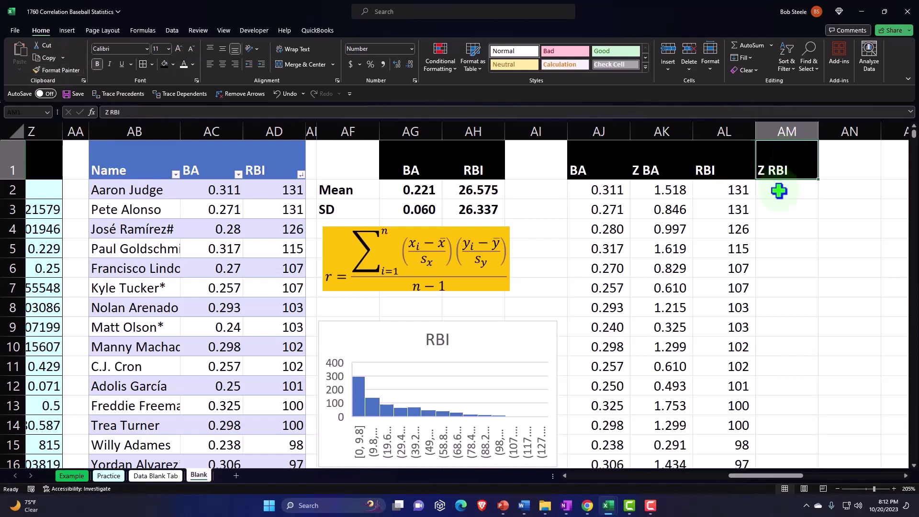
Enter the z-score formula =(AL2-$AH$2)/$AH$3 in cell AM2 and fill it down the whole data column.
{"action": "left_click", "coordinate": [779, 191]}
{"action": "type", "text": "="}
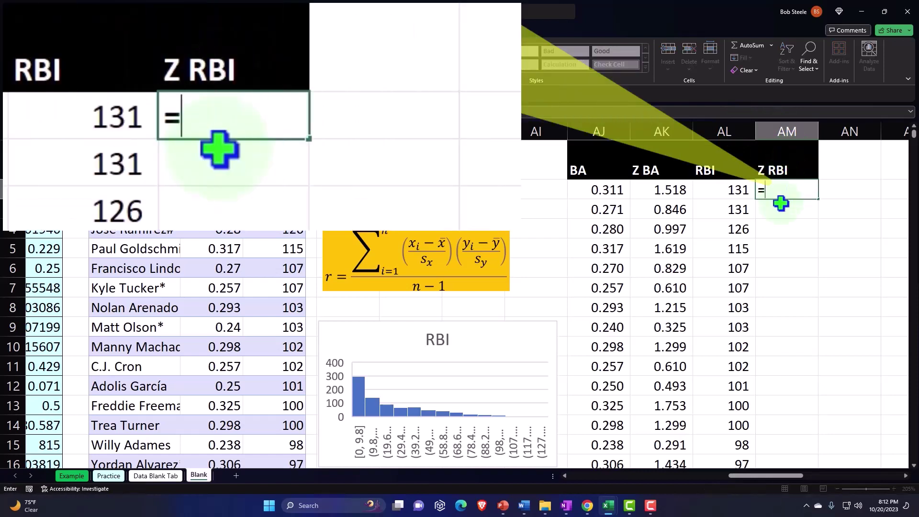
{"action": "type", "text": "("}
{"action": "key", "text": "Left"}
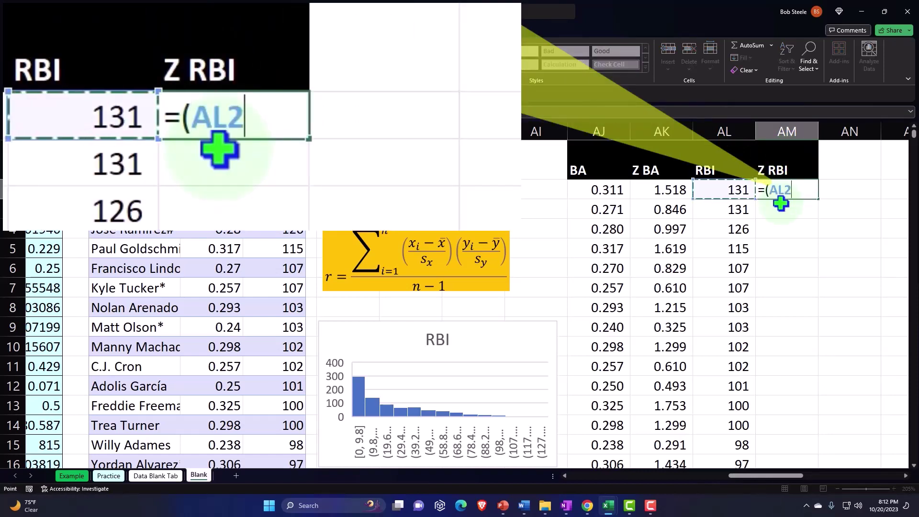
{"action": "type", "text": "-"}
{"action": "key", "text": "Left"}
{"action": "key", "text": "Left"}
{"action": "key", "text": "Left"}
{"action": "key", "text": "Left"}
{"action": "key", "text": "Left"}
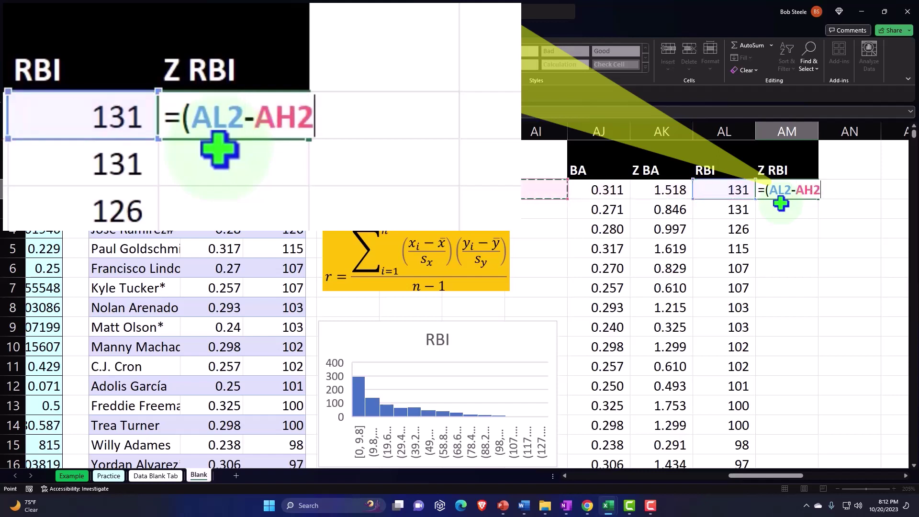
{"action": "key", "text": "F4"}
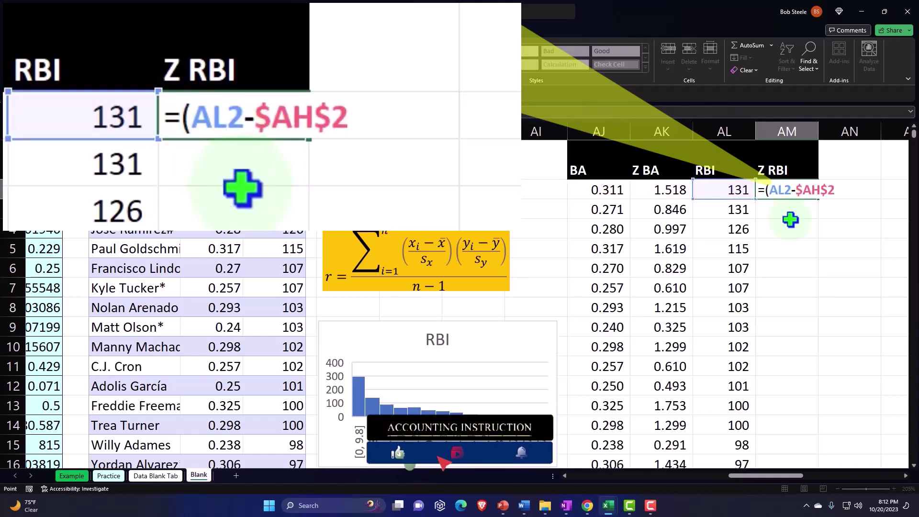
{"action": "type", "text": ")/"}
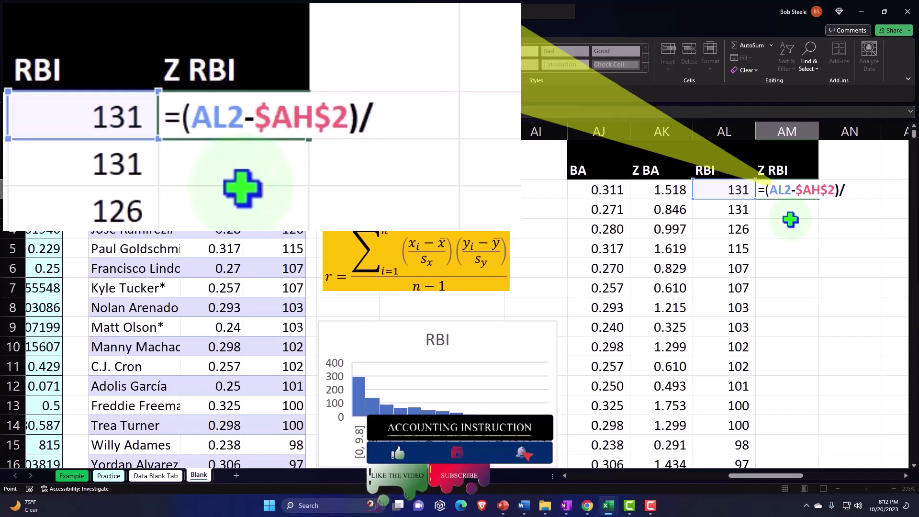
{"action": "key", "text": "Left"}
{"action": "key", "text": "Left"}
{"action": "key", "text": "Left"}
{"action": "key", "text": "Left"}
{"action": "key", "text": "Left"}
{"action": "key", "text": "Down"}
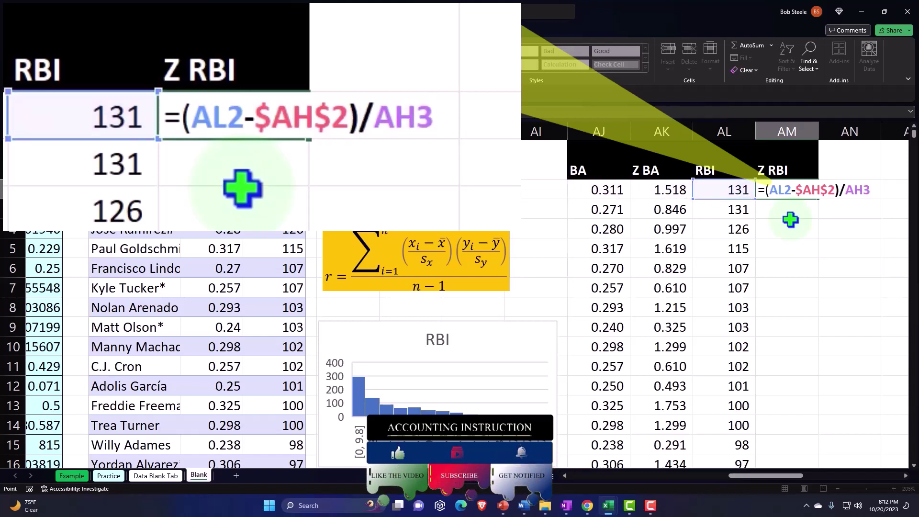
{"action": "key", "text": "F4"}
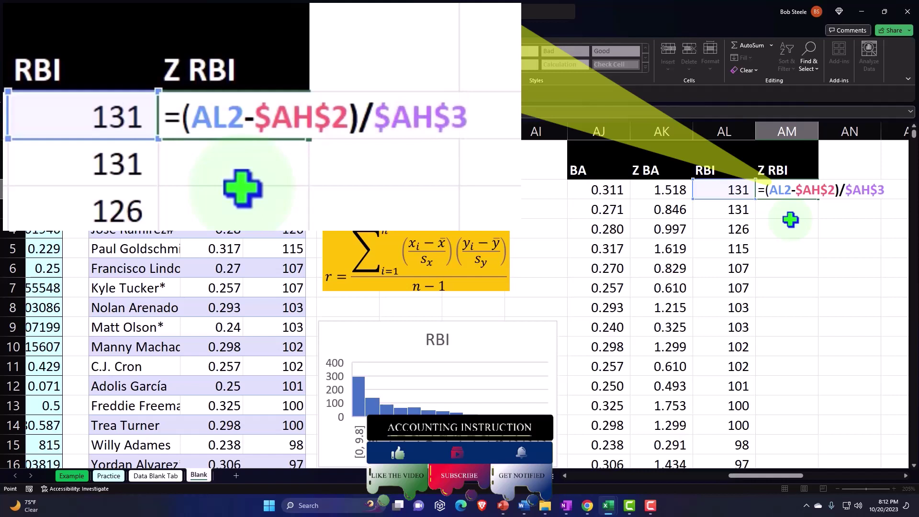
{"action": "key", "text": "Return"}
{"action": "left_click", "coordinate": [795, 192]}
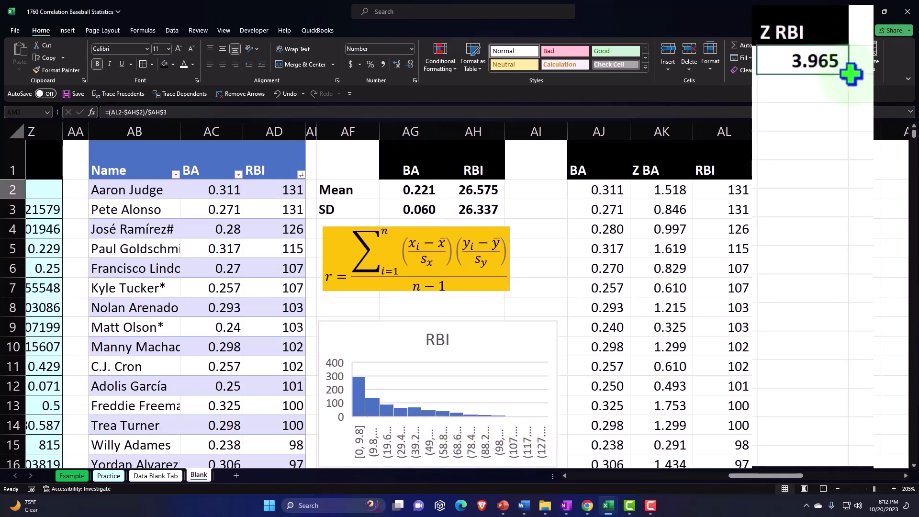
{"action": "double_click", "coordinate": [852, 77]}
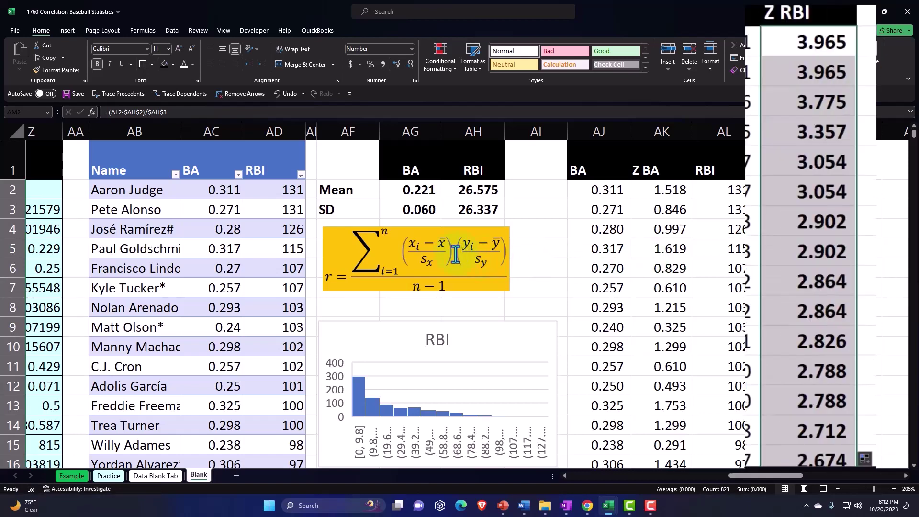
Enter the header "Z BA 8 Z RBI" in cell AN1.
{"action": "left_click", "coordinate": [850, 162]}
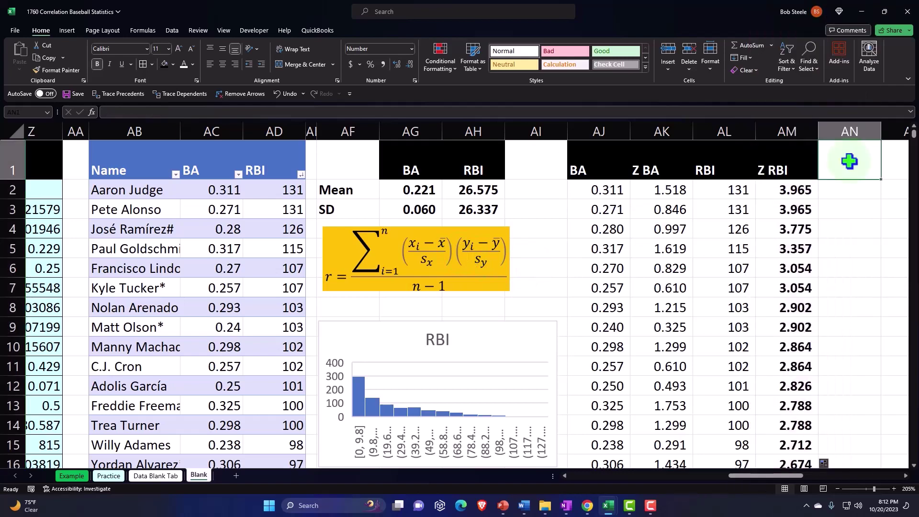
{"action": "type", "text": "Z BA"}
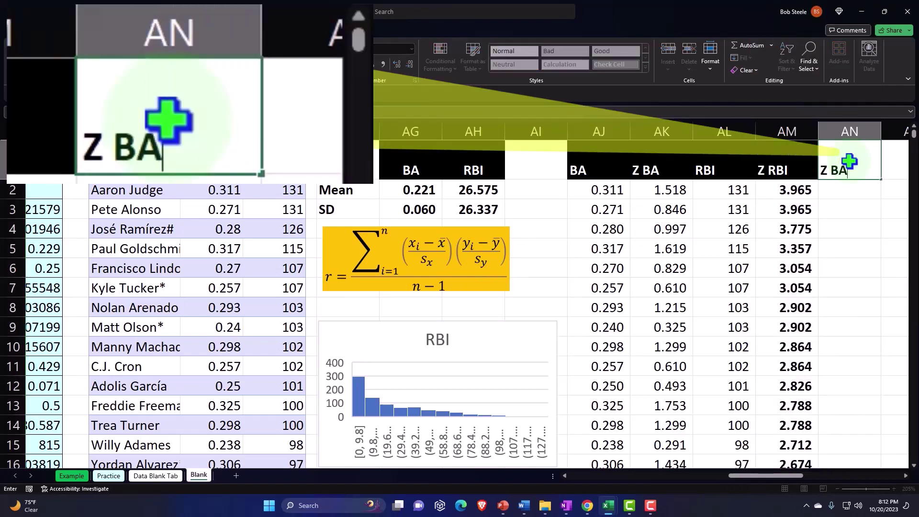
{"action": "type", "text": " 8 ZX"}
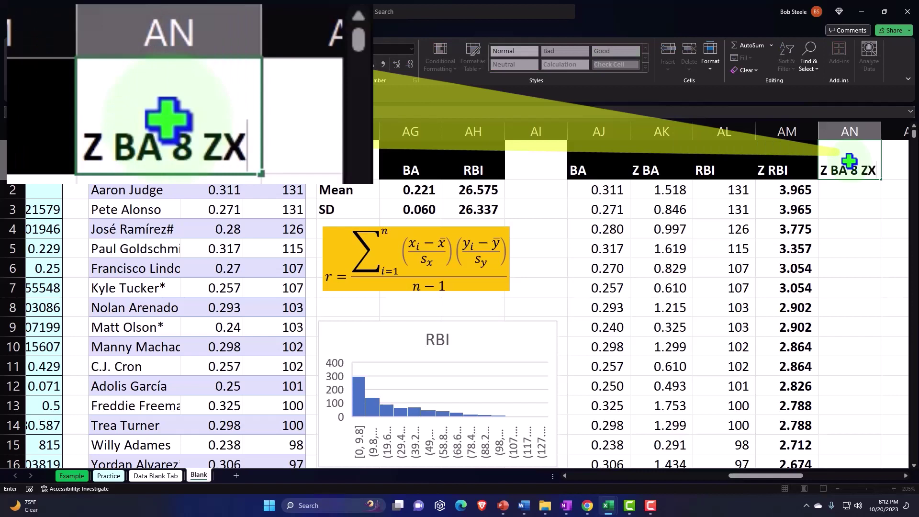
{"action": "key", "text": "BackSpace"}
{"action": "type", "text": "RBI"}
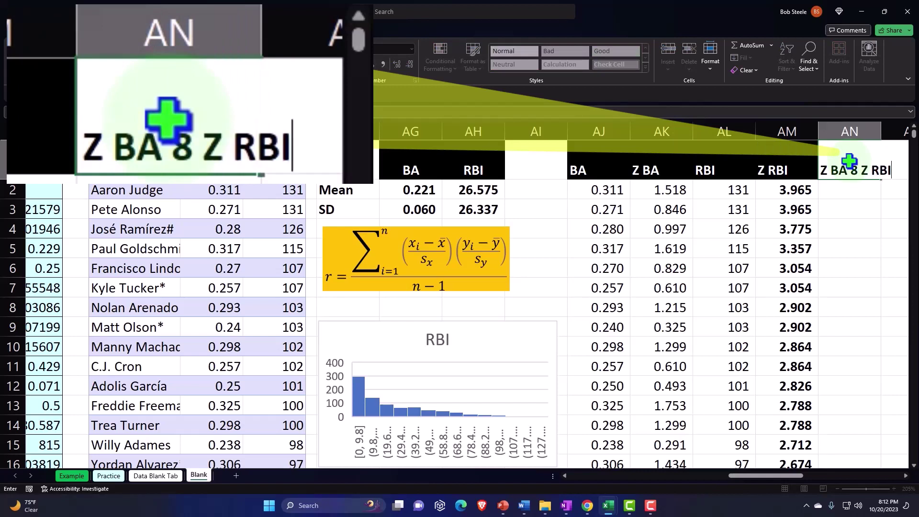
{"action": "key", "text": "Return"}
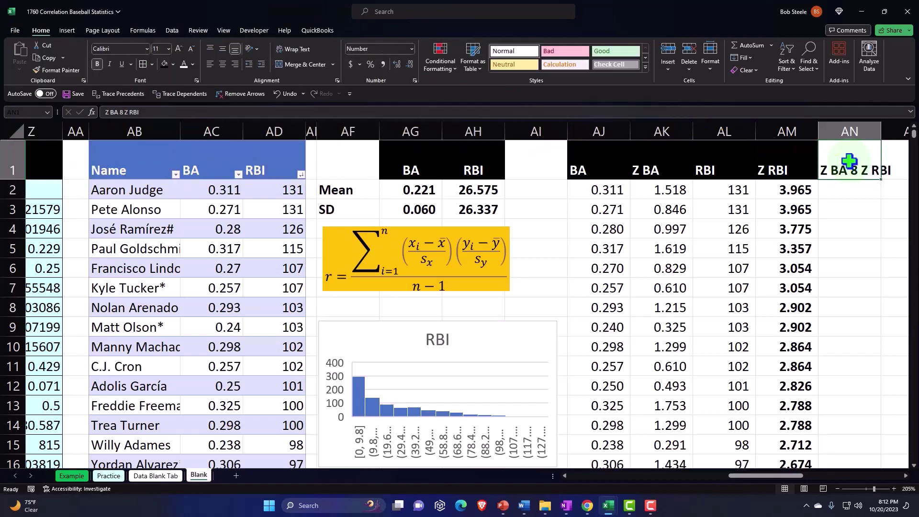
Format header AN1 with a black fill, white font, centred alignment and wrapped text.
{"action": "left_click", "coordinate": [850, 161]}
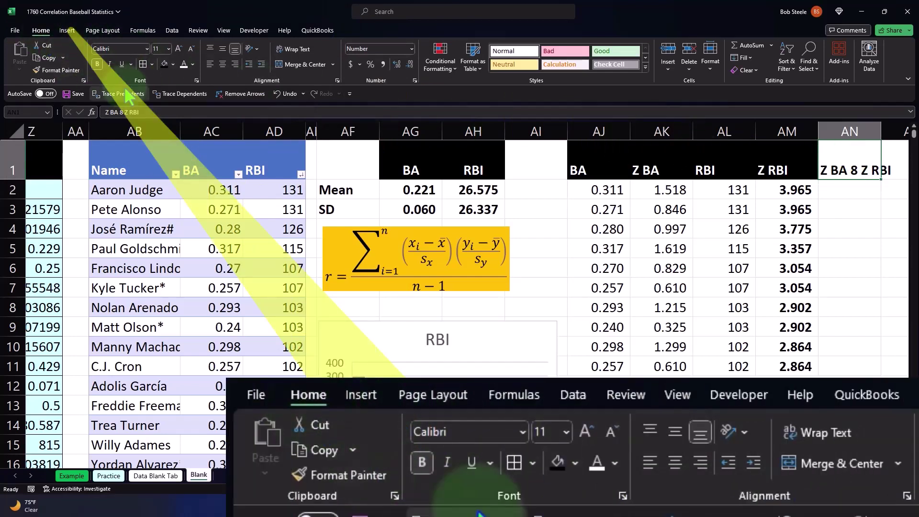
{"action": "left_click", "coordinate": [165, 64]}
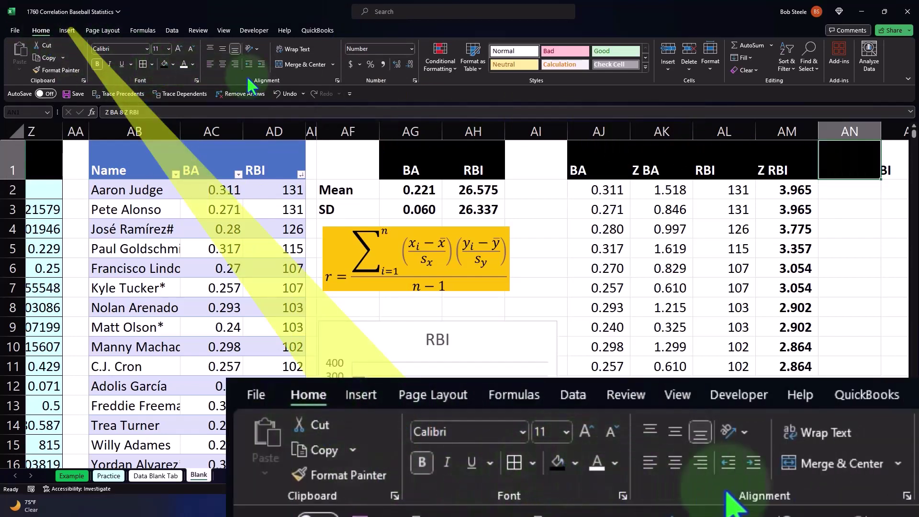
{"action": "left_click", "coordinate": [221, 65]}
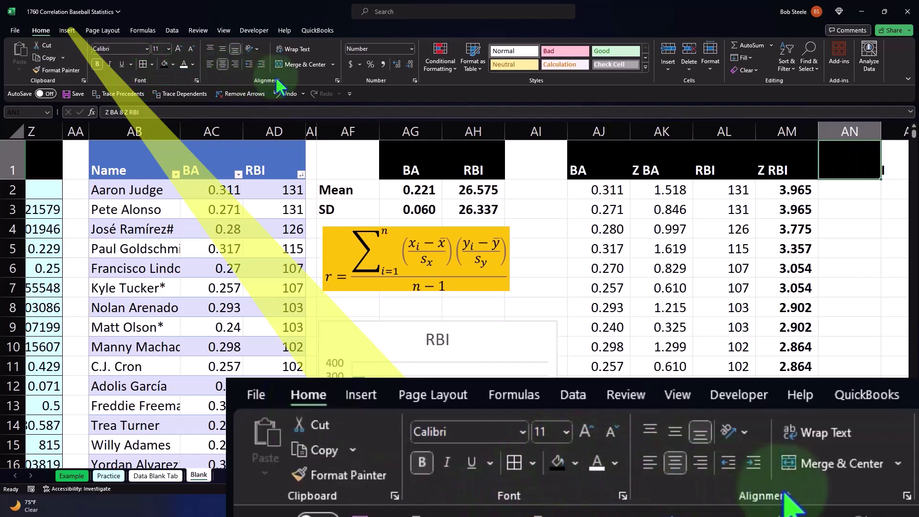
{"action": "left_click", "coordinate": [297, 48]}
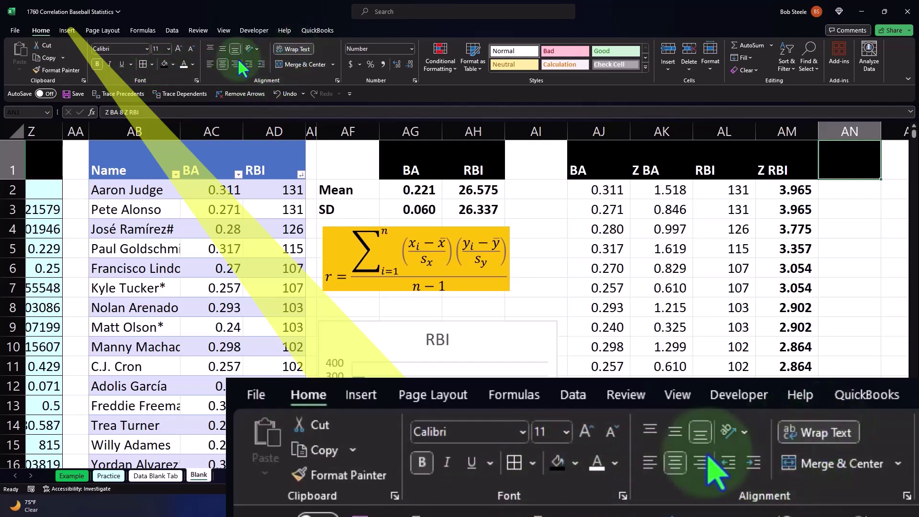
{"action": "left_click", "coordinate": [181, 64]}
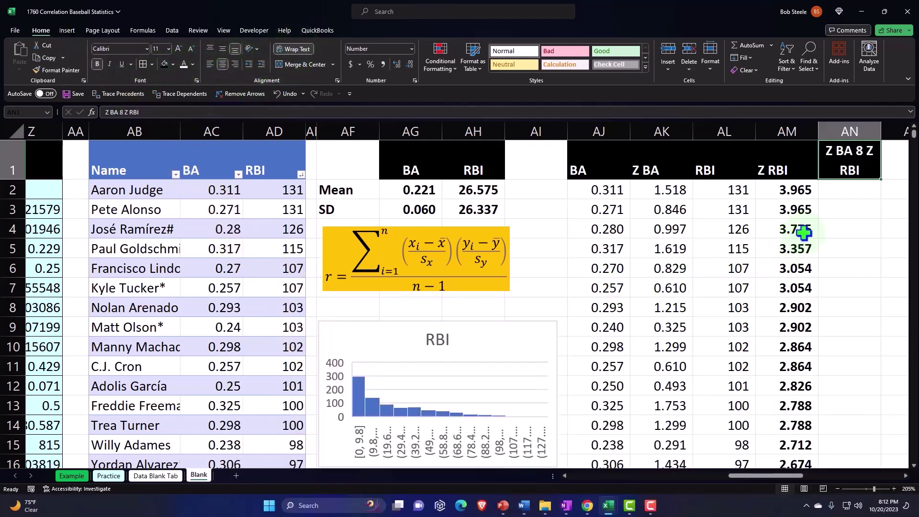
Enter the z-score product formula =AK2*AM2 in cell AN2 and fill it down the whole data column.
{"action": "left_click", "coordinate": [841, 191]}
{"action": "type", "text": "="}
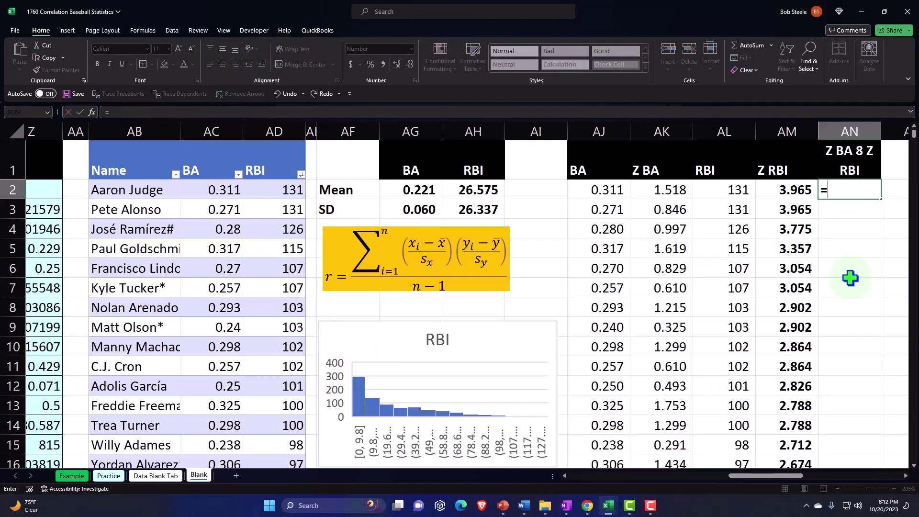
{"action": "key", "text": "Left"}
{"action": "key", "text": "Left"}
{"action": "key", "text": "Left"}
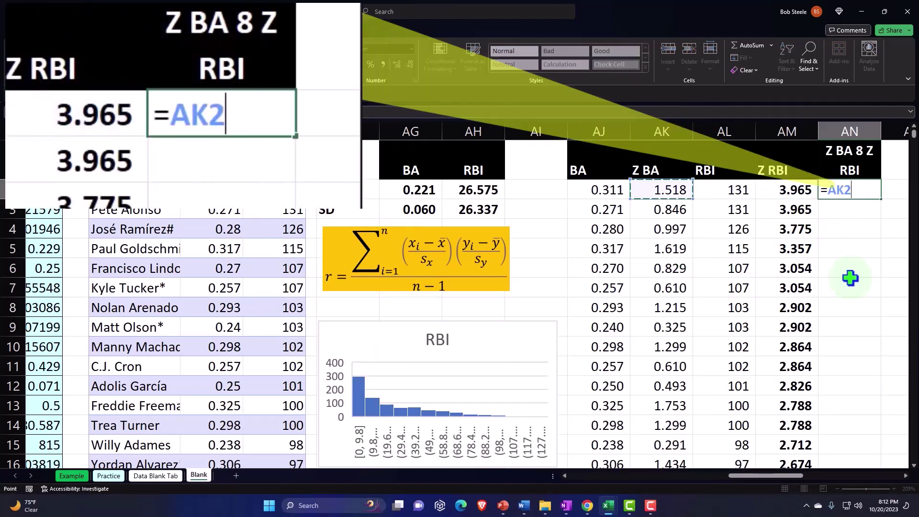
{"action": "type", "text": "*"}
{"action": "key", "text": "Left"}
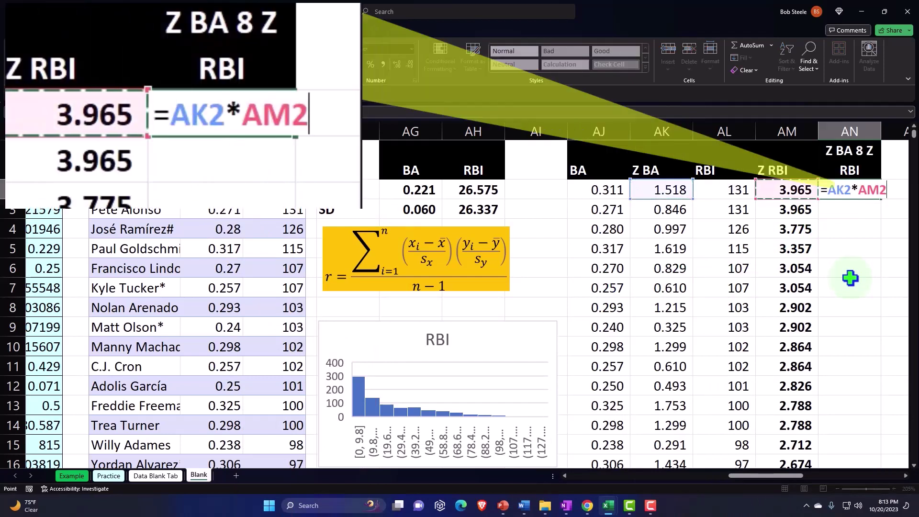
{"action": "key", "text": "Return"}
{"action": "key", "text": "Up"}
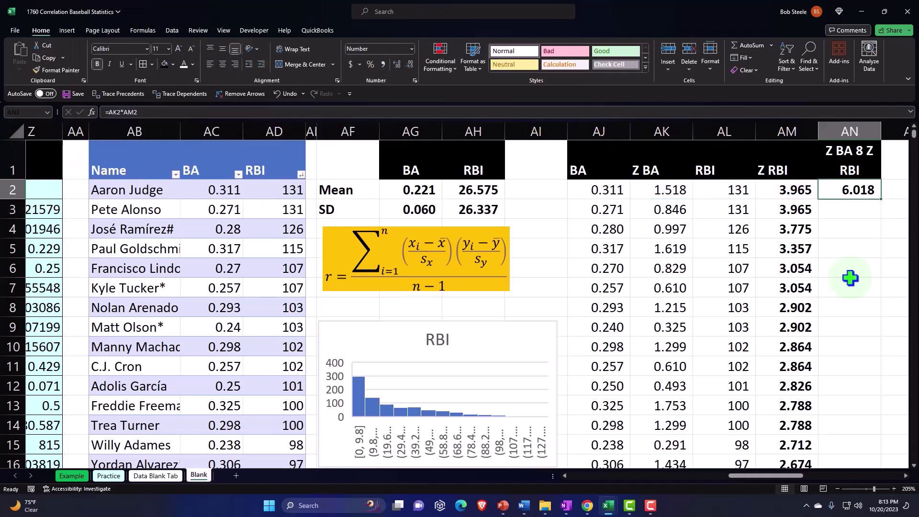
{"action": "double_click", "coordinate": [882, 200]}
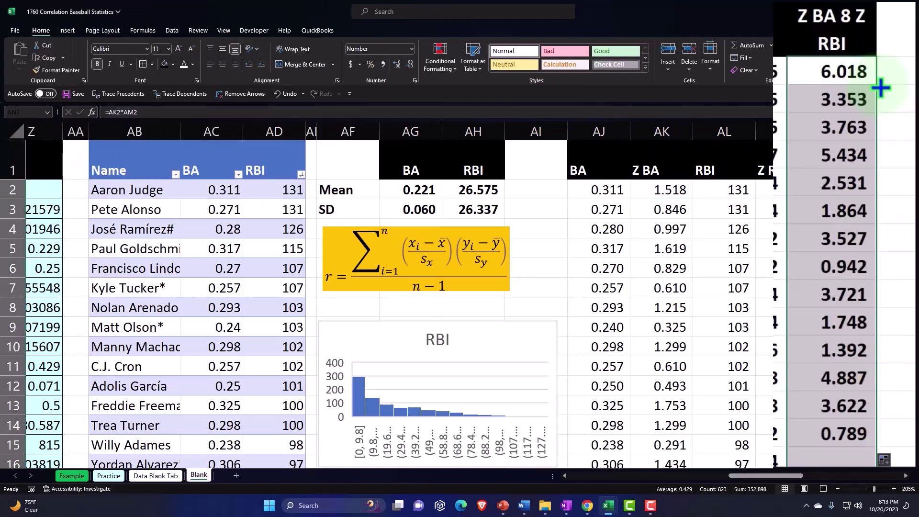
Centre the headers in AJ1:AM1 and narrow columns AJ through AN to one equal width.
{"action": "left_click_drag", "start_coordinate": [603, 156], "coordinate": [769, 157]}
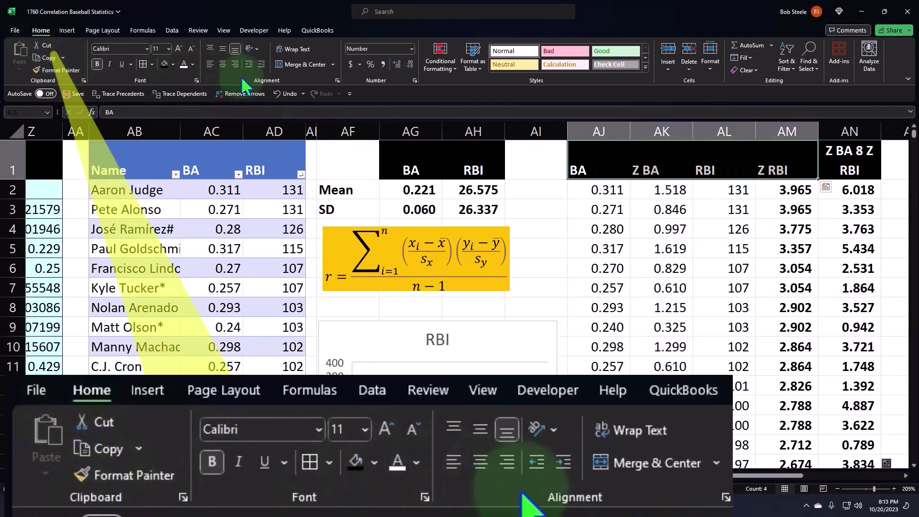
{"action": "left_click", "coordinate": [223, 66]}
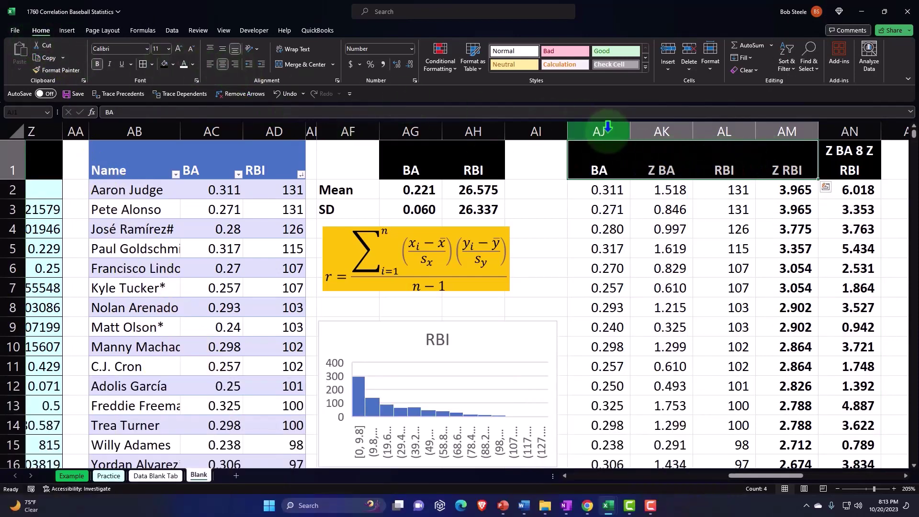
{"action": "left_click_drag", "start_coordinate": [599, 131], "coordinate": [850, 130]}
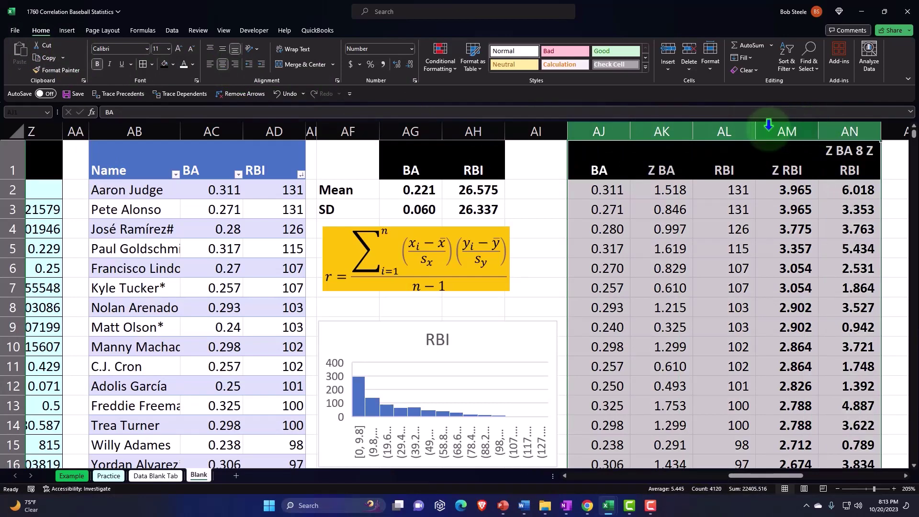
{"action": "left_click_drag", "start_coordinate": [757, 129], "coordinate": [739, 130]}
{"action": "left_click", "coordinate": [585, 156]}
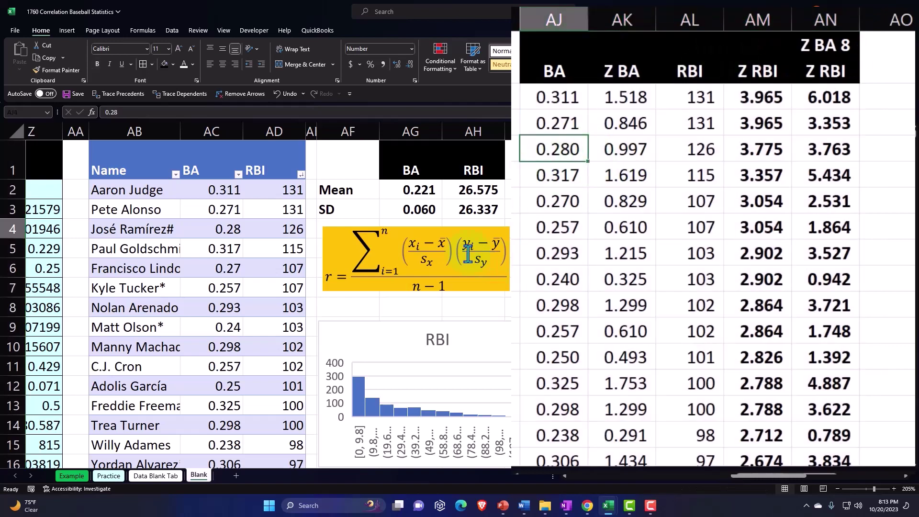
Narrow the empty column AO to a width of about 1.86 as a spacer beside the z-score product column.
{"action": "left_click", "coordinate": [838, 98]}
{"action": "scroll", "coordinate": [811, 187], "scroll_direction": "right", "scroll_amount": 3}
{"action": "left_click", "coordinate": [809, 191]}
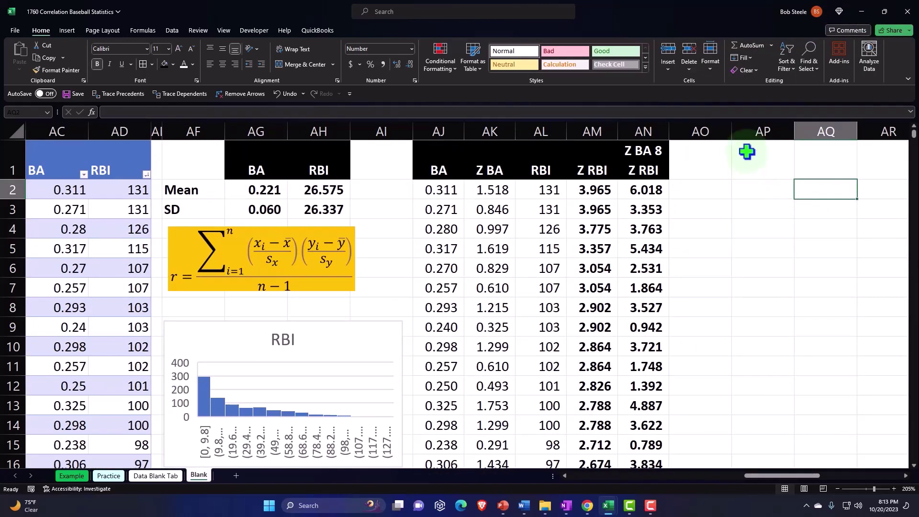
{"action": "left_click_drag", "start_coordinate": [731, 134], "coordinate": [688, 133]}
{"action": "left_click", "coordinate": [704, 156]}
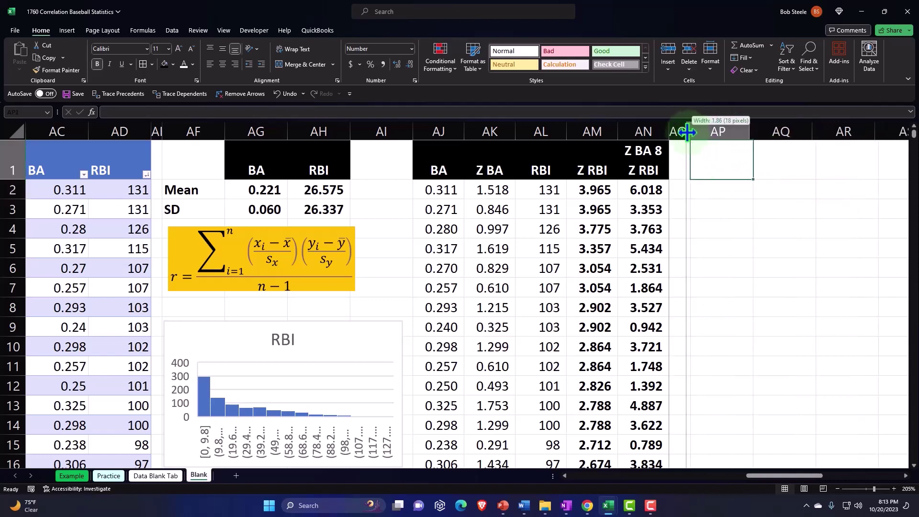
Enter the header "R - Corralation" in cell AP1.
{"action": "left_click", "coordinate": [718, 171]}
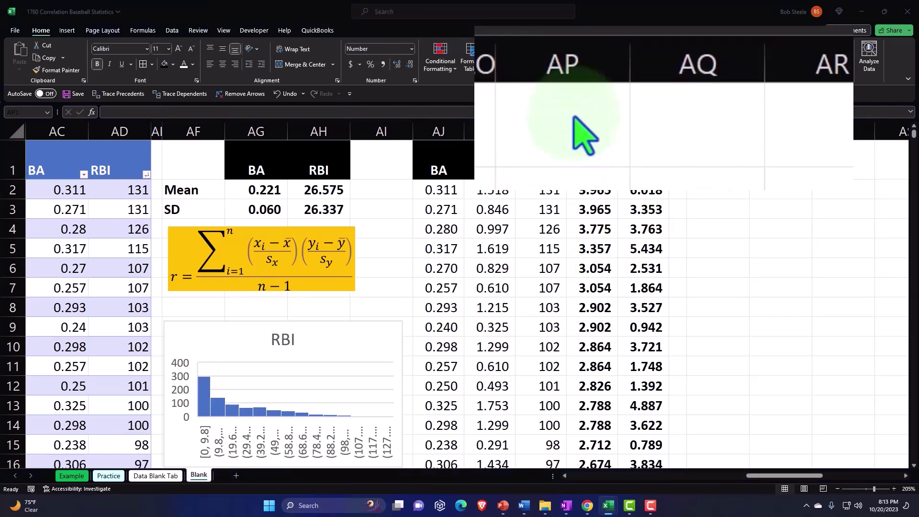
{"action": "left_click", "coordinate": [717, 157]}
{"action": "type", "text": "R"}
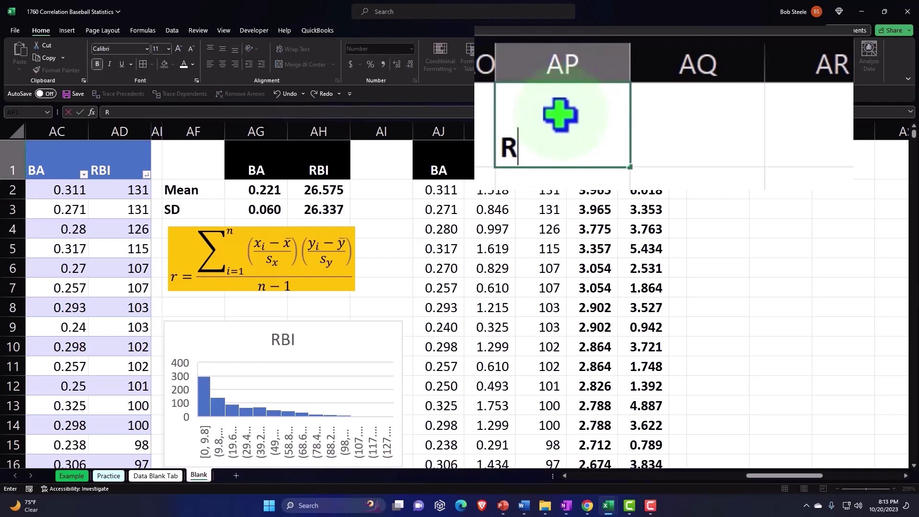
{"action": "type", "text": " - Corr"}
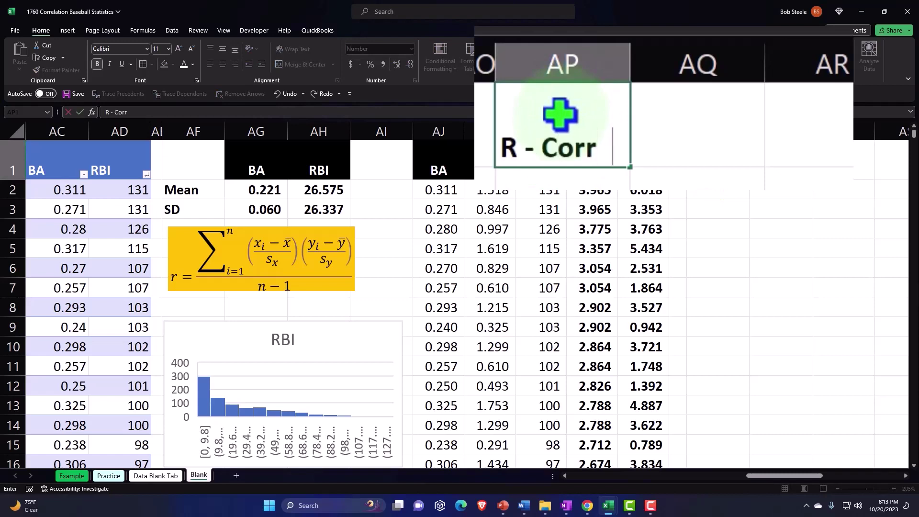
{"action": "type", "text": "alation"}
{"action": "key", "text": "Return"}
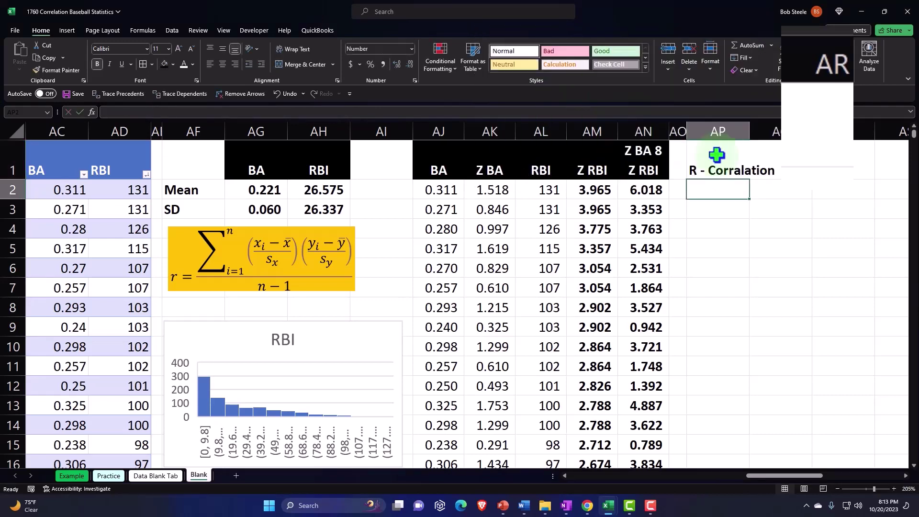
Format the header range AP1:AR1 with a black fill and white font.
{"action": "left_click_drag", "start_coordinate": [717, 154], "coordinate": [820, 156]}
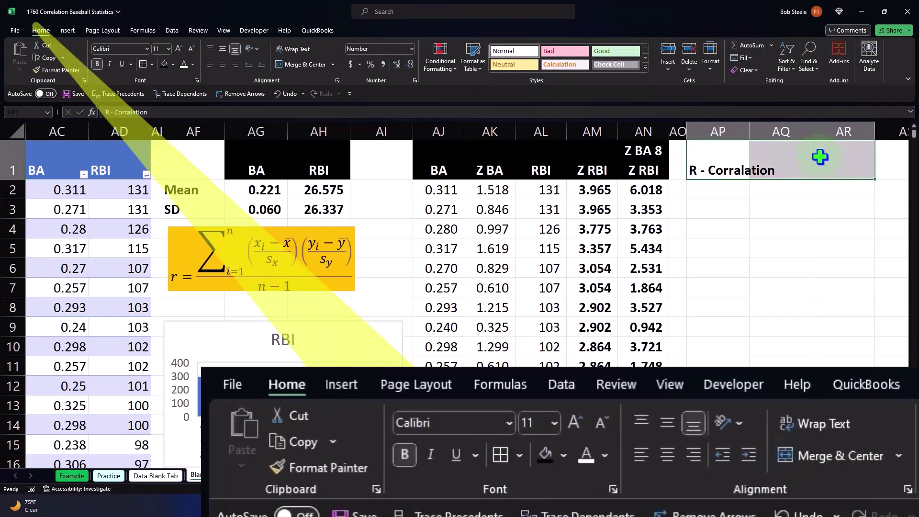
{"action": "left_click", "coordinate": [161, 67]}
{"action": "left_click", "coordinate": [182, 64]}
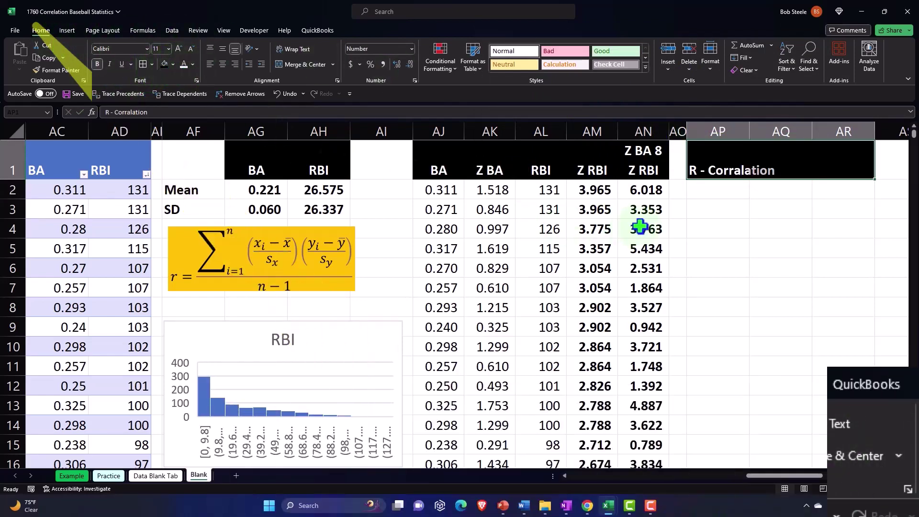
Enter the label "Sum Z BA * Z RBI" in cell AP2.
{"action": "left_click", "coordinate": [704, 190]}
{"action": "type", "text": "Sum"}
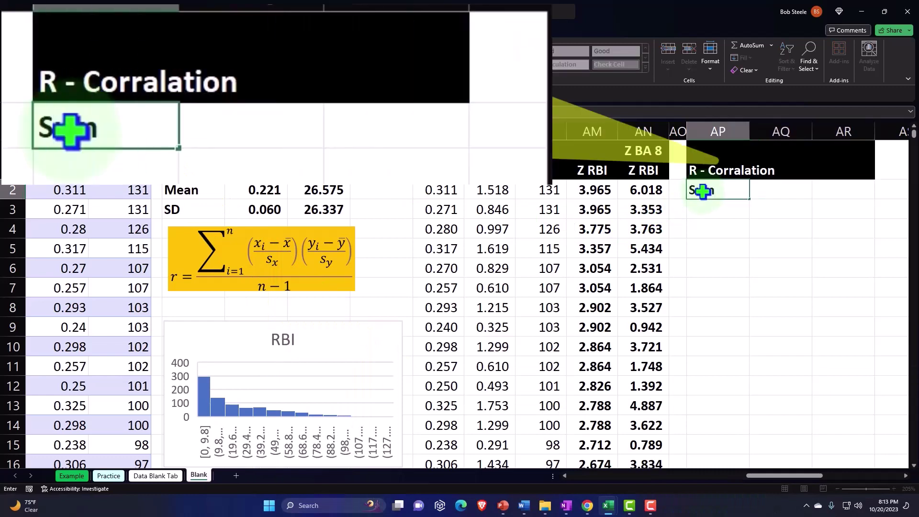
{"action": "type", "text": " z BA"}
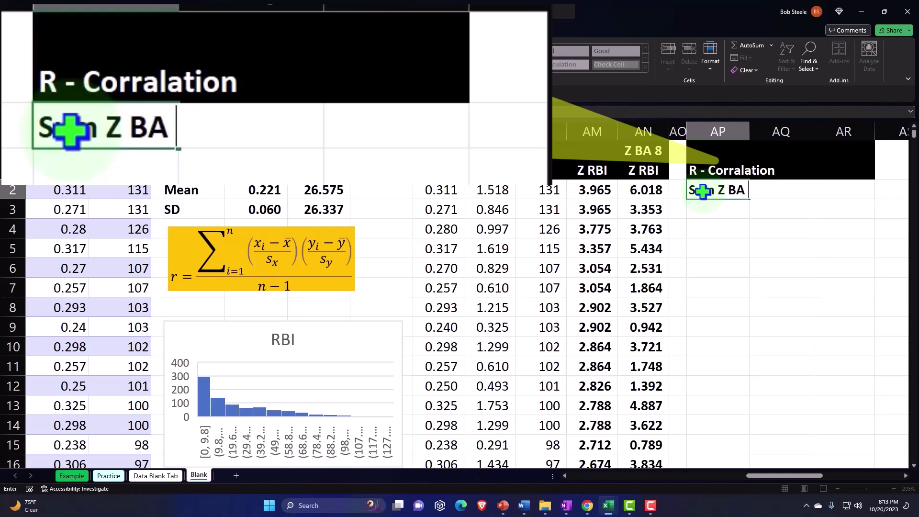
{"action": "type", "text": " 8 ZX"}
{"action": "key", "text": "BackSpace"}
{"action": "key", "text": "BackSpace"}
{"action": "key", "text": "BackSpace"}
{"action": "key", "text": "BackSpace"}
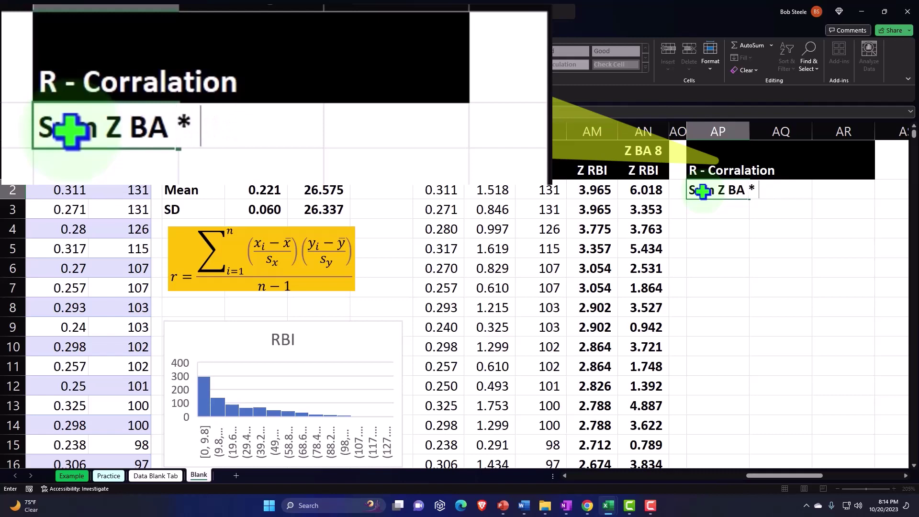
{"action": "type", "text": "* Z RBI"}
{"action": "key", "text": "Tab"}
{"action": "key", "text": "Tab"}
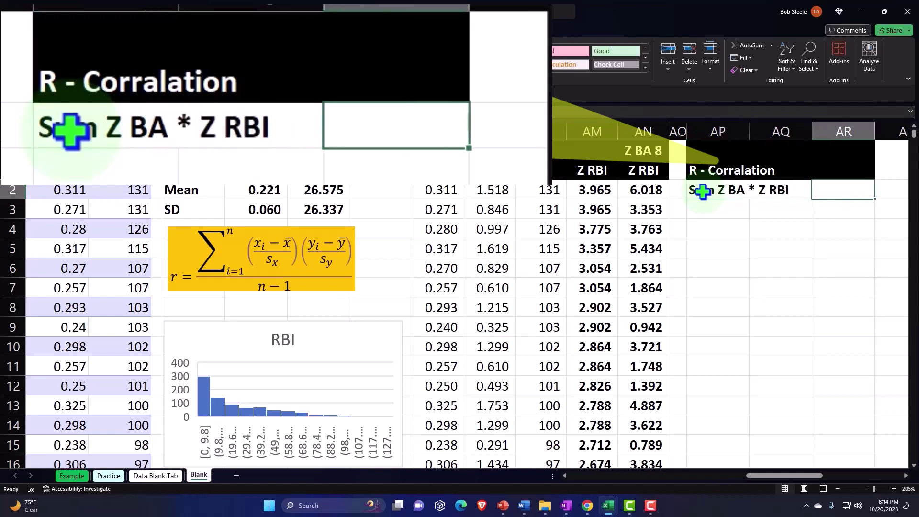
Sum the whole z-score product column in cell AR2 with a SUM formula running from AN2 to the last data row.
{"action": "type", "text": "="}
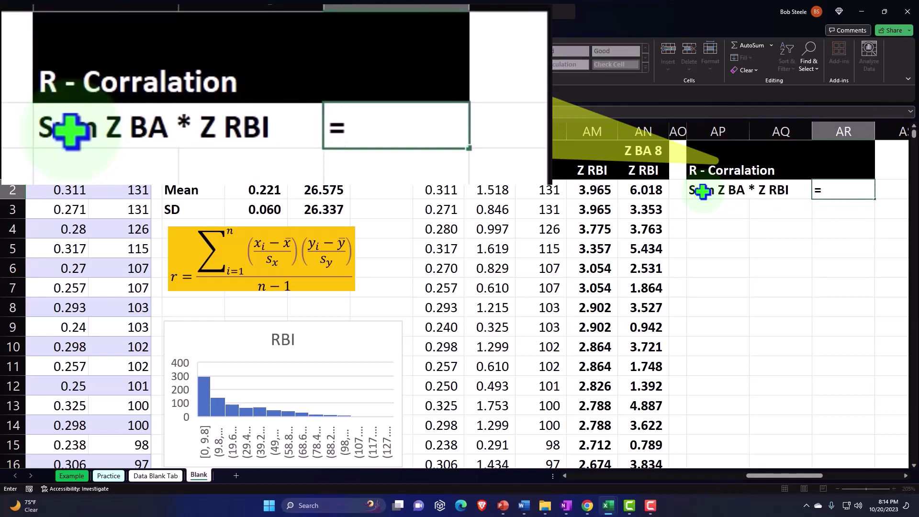
{"action": "type", "text": "sum("}
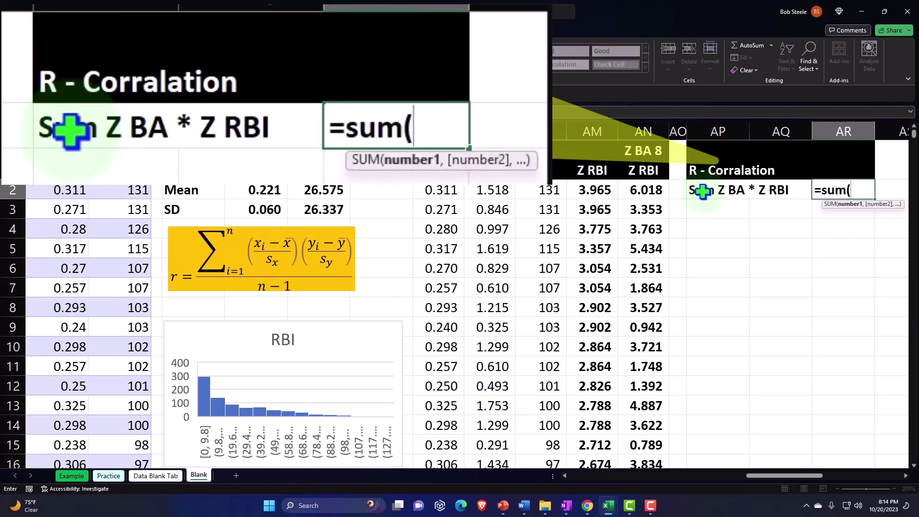
{"action": "key", "text": "Left"}
{"action": "key", "text": "Left"}
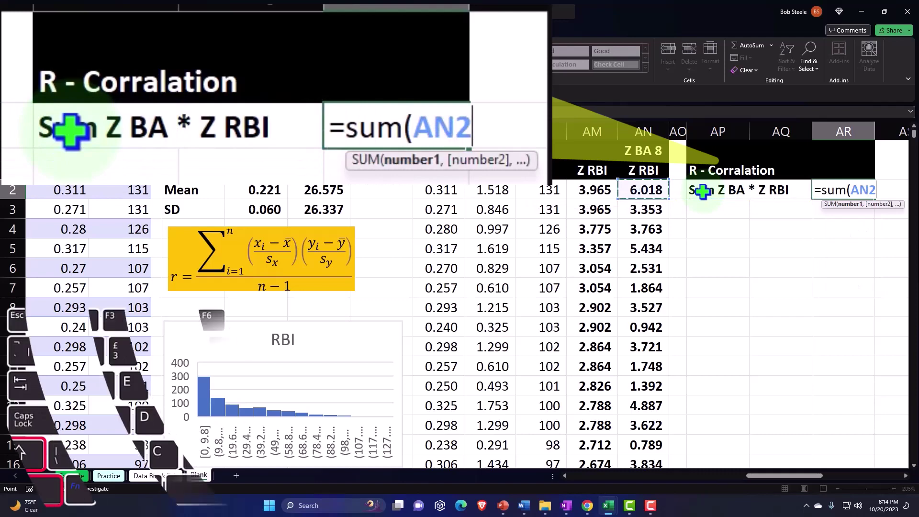
{"action": "key", "text": "ctrl+shift+Down"}
{"action": "key", "text": "Return"}
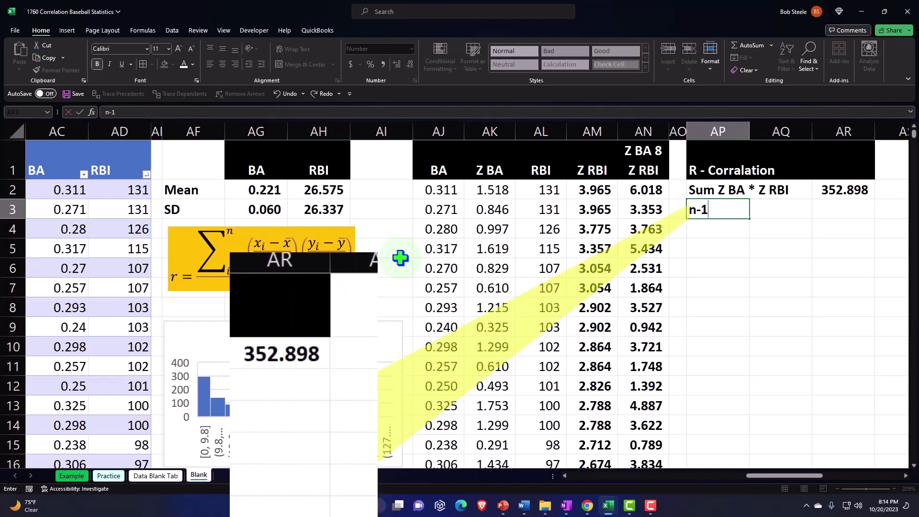
Enter the labels "n-1:", "n", "less 1" and "n-1" down cells AP3 to AP6.
{"action": "key", "text": "Return"}
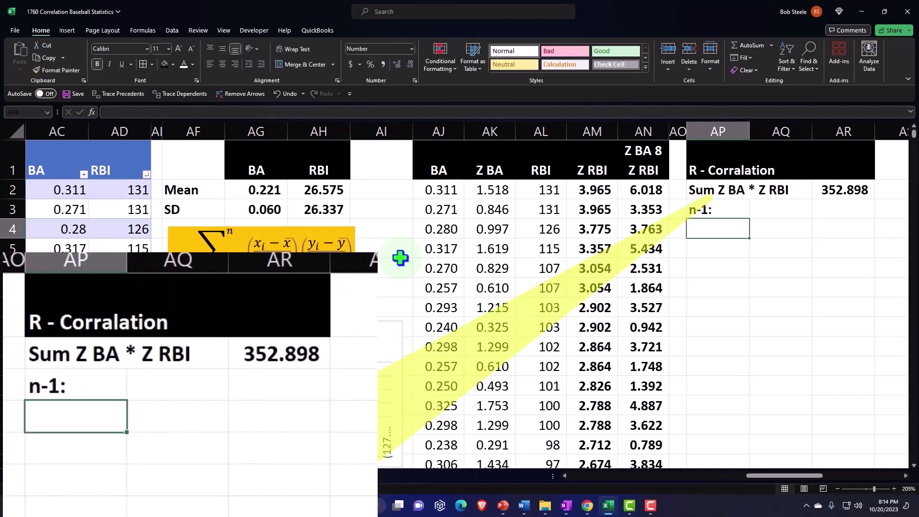
{"action": "key", "text": "BackSpace"}
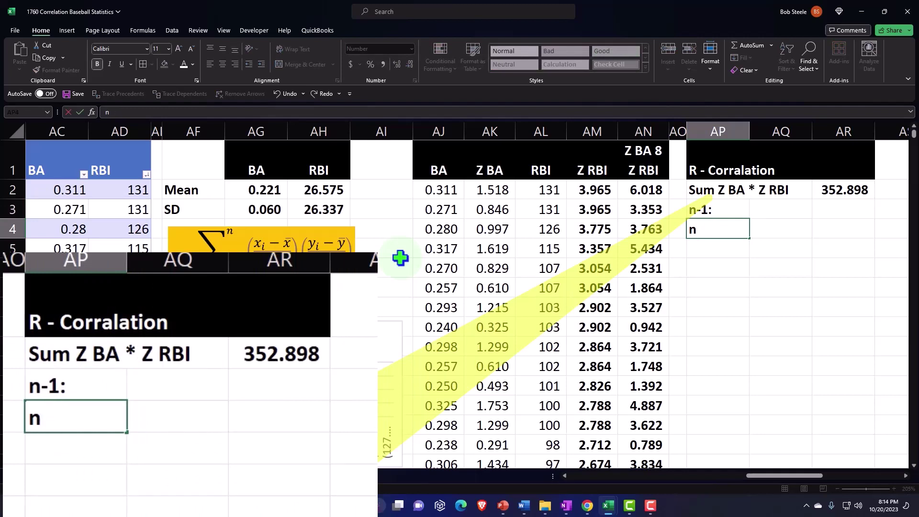
{"action": "key", "text": "Return"}
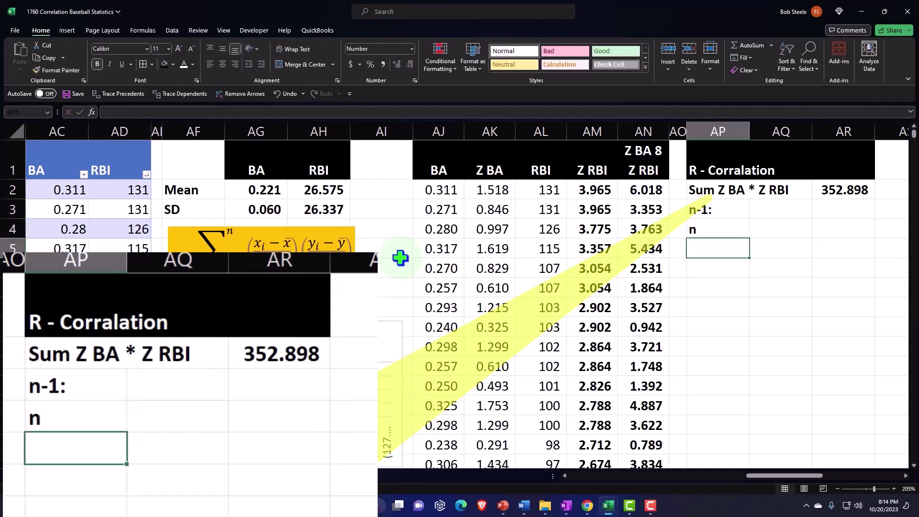
{"action": "type", "text": "less 1"}
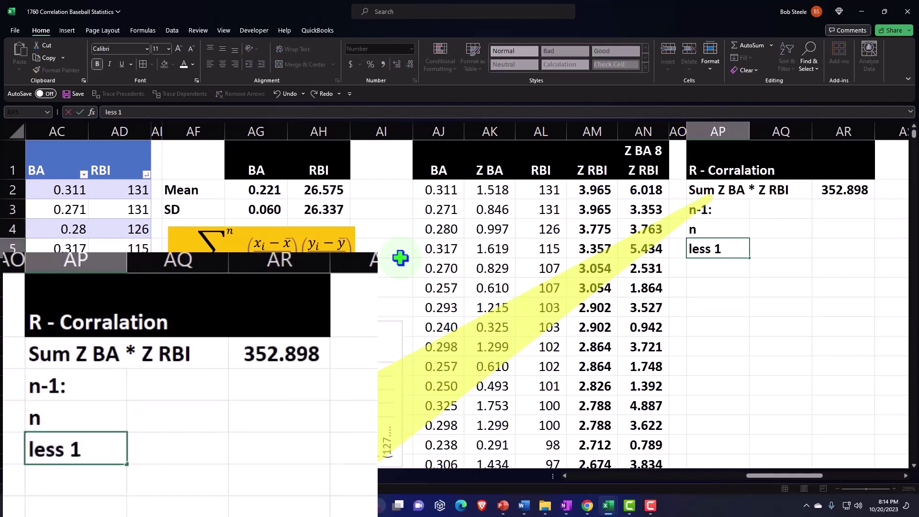
{"action": "key", "text": "Return"}
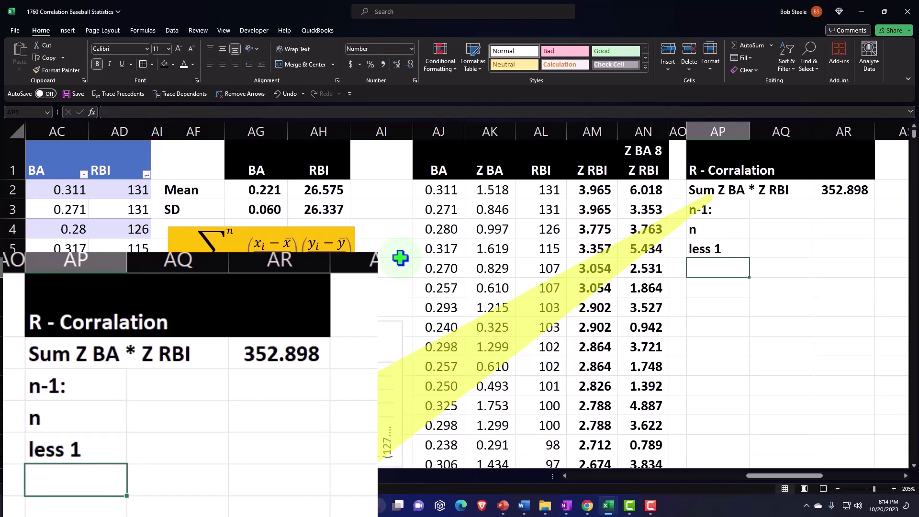
{"action": "type", "text": "n-1"}
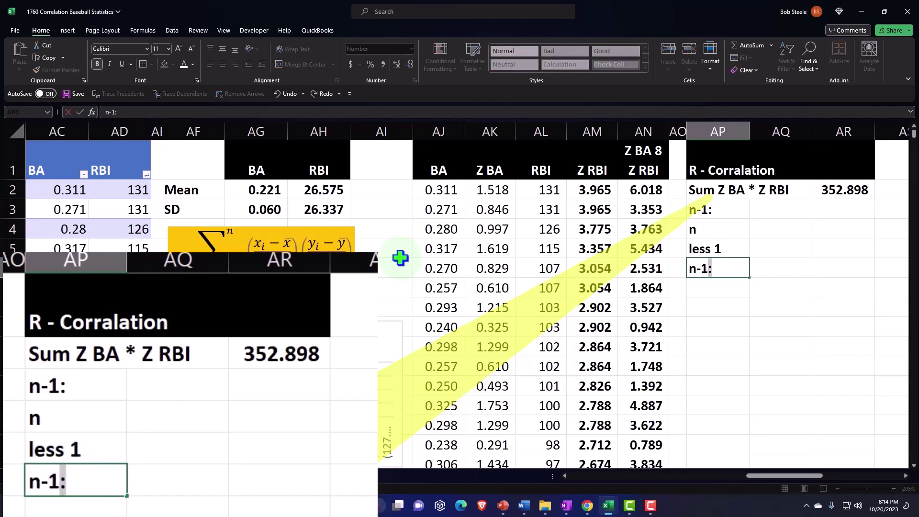
{"action": "key", "text": "Tab"}
Count the BA values in cell AQ4 beside the "n" label with a COUNT formula over AJ2:AJ824.
{"action": "key", "text": "Up"}
{"action": "key", "text": "Up"}
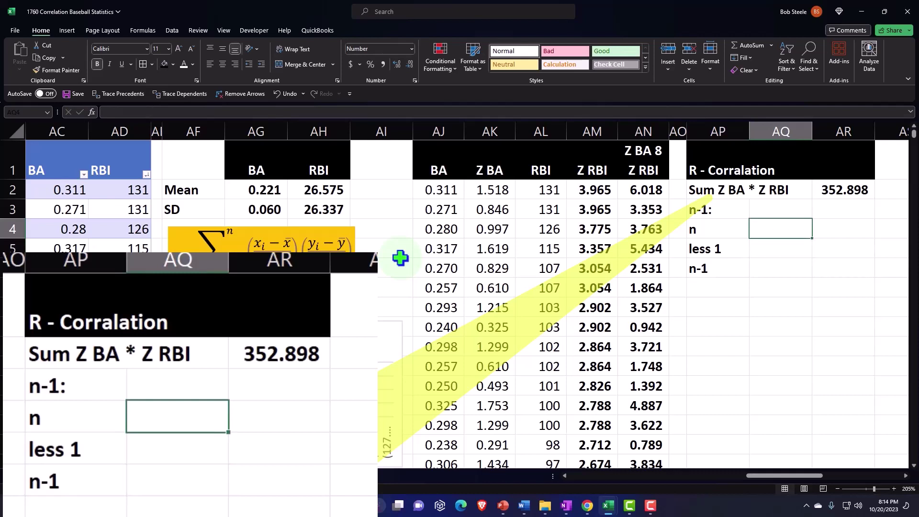
{"action": "type", "text": "="}
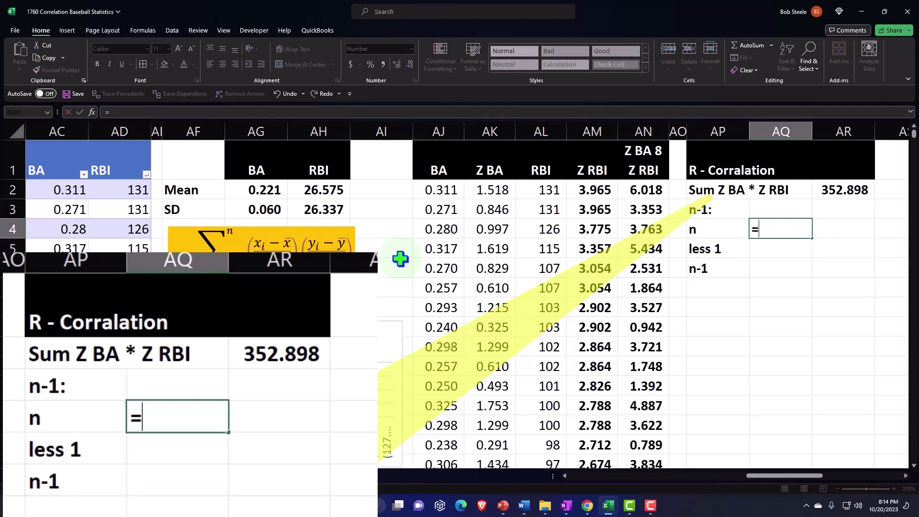
{"action": "type", "text": "count("}
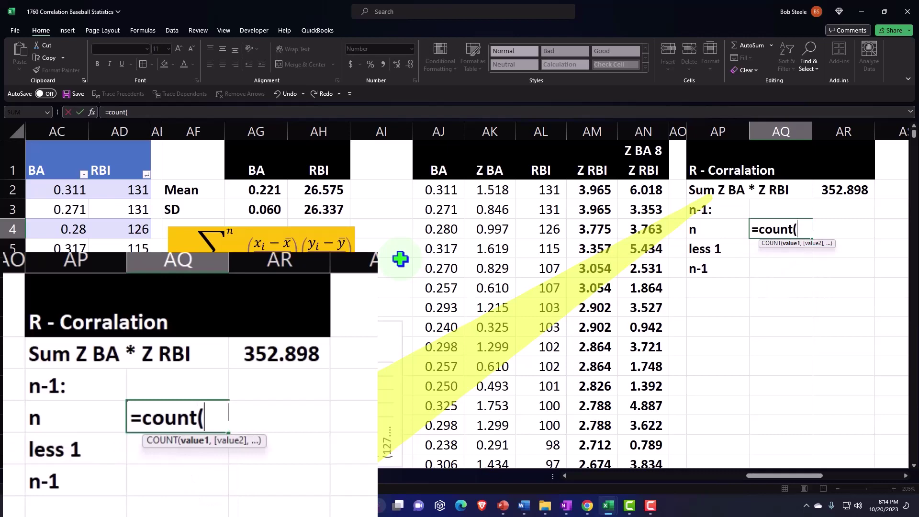
{"action": "key", "text": "Left"}
{"action": "key", "text": "Left"}
{"action": "key", "text": "Left"}
{"action": "key", "text": "Left"}
{"action": "key", "text": "Left"}
{"action": "key", "text": "Left"}
{"action": "key", "text": "Left"}
{"action": "key", "text": "Up"}
{"action": "key", "text": "Up"}
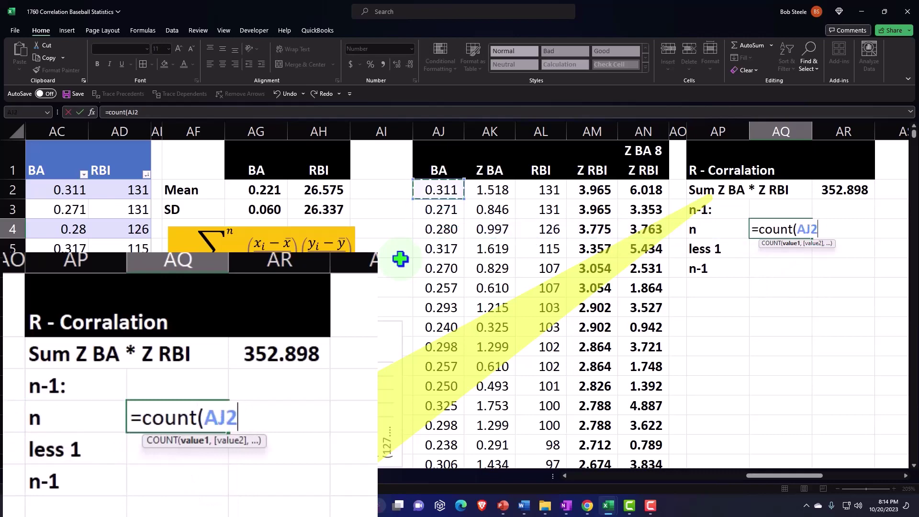
{"action": "key", "text": "ctrl+shift+Down"}
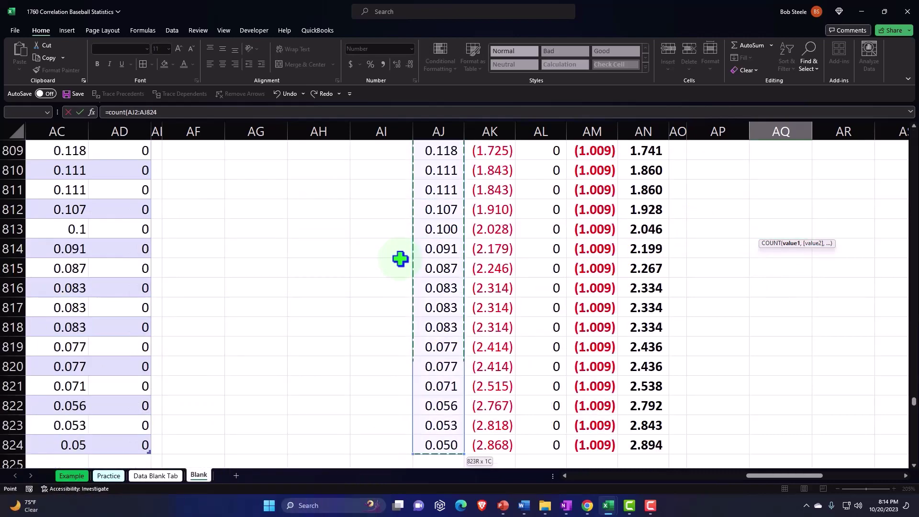
{"action": "key", "text": "Return"}
{"action": "scroll", "coordinate": [400, 259], "scroll_direction": "up", "scroll_amount": 2}
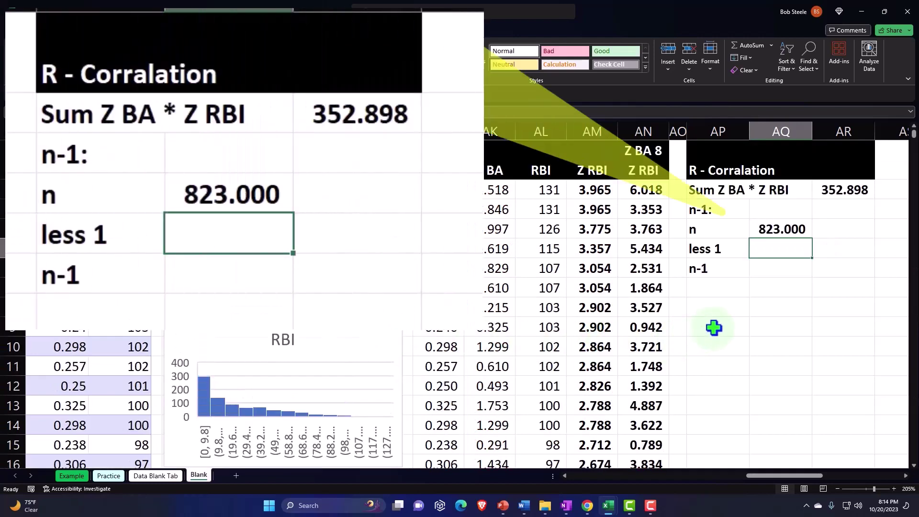
Enter 1 in cell AQ5 beside "less 1" and calculate n-1 in cell AR6 with =AQ4-AQ5.
{"action": "type", "text": "1"}
{"action": "key", "text": "Return"}
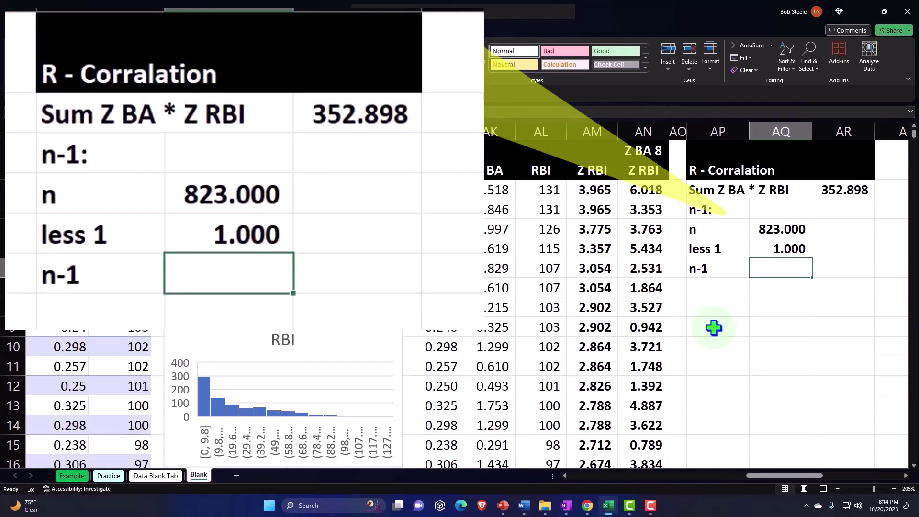
{"action": "key", "text": "Right"}
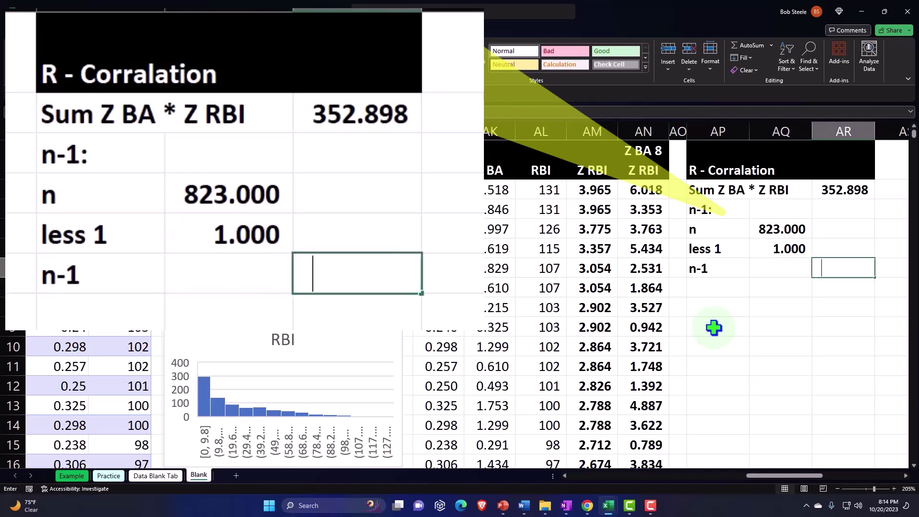
{"action": "type", "text": "="}
{"action": "key", "text": "Left"}
{"action": "key", "text": "Up"}
{"action": "key", "text": "Up"}
{"action": "type", "text": "-"}
{"action": "key", "text": "Left"}
{"action": "key", "text": "Up"}
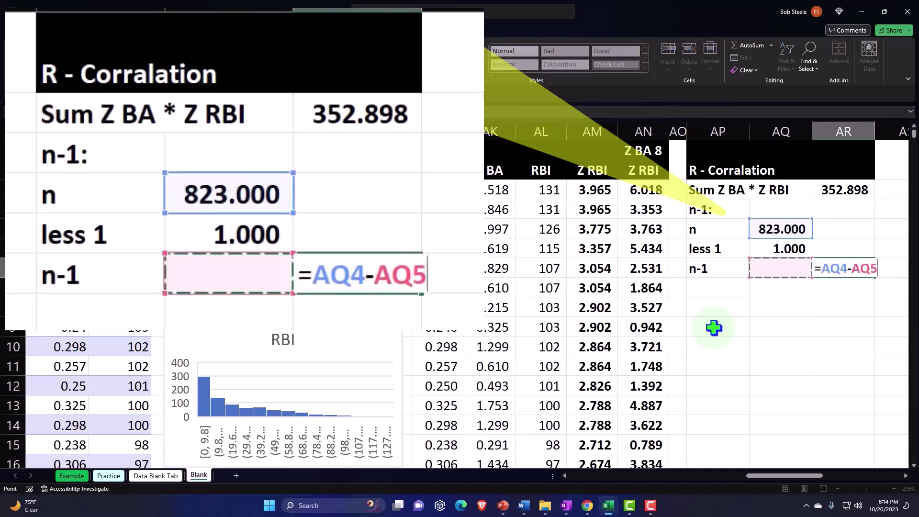
{"action": "key", "text": "Return"}
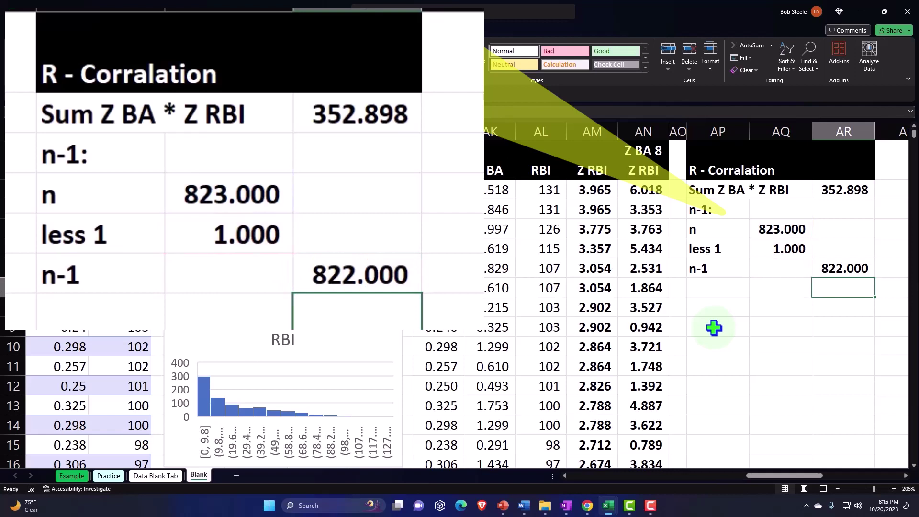
Enter the label "R-corralation" in cell AP7 and select cell AR7 for its result.
{"action": "key", "text": "Left"}
{"action": "key", "text": "Left"}
{"action": "type", "text": "R-"}
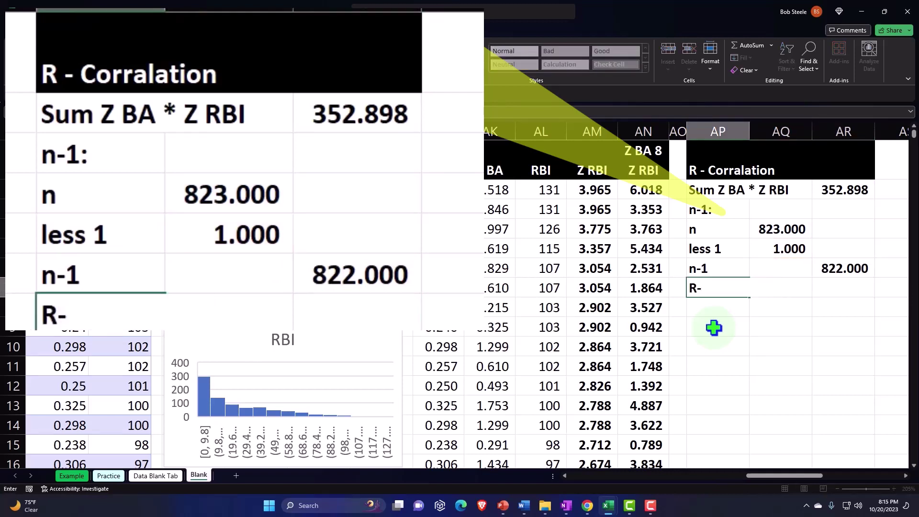
{"action": "type", "text": "corrallation"}
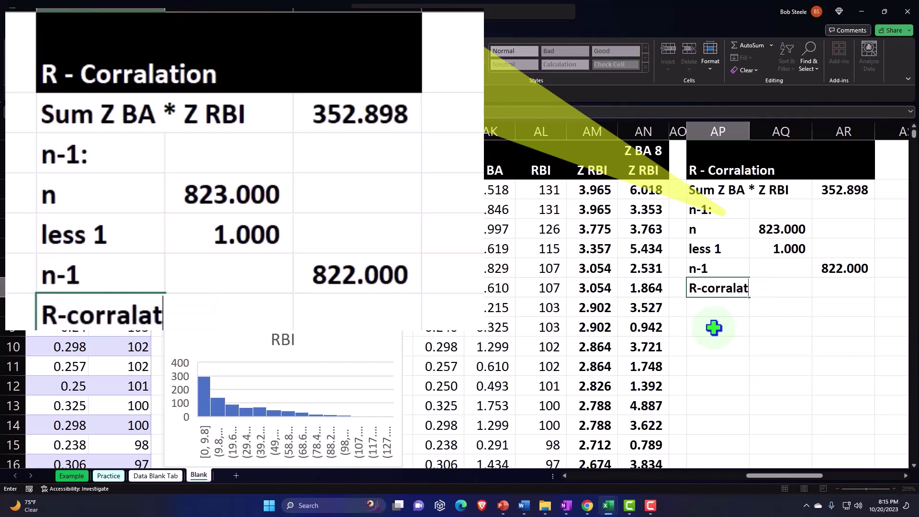
{"action": "key", "text": "Right"}
{"action": "key", "text": "Right"}
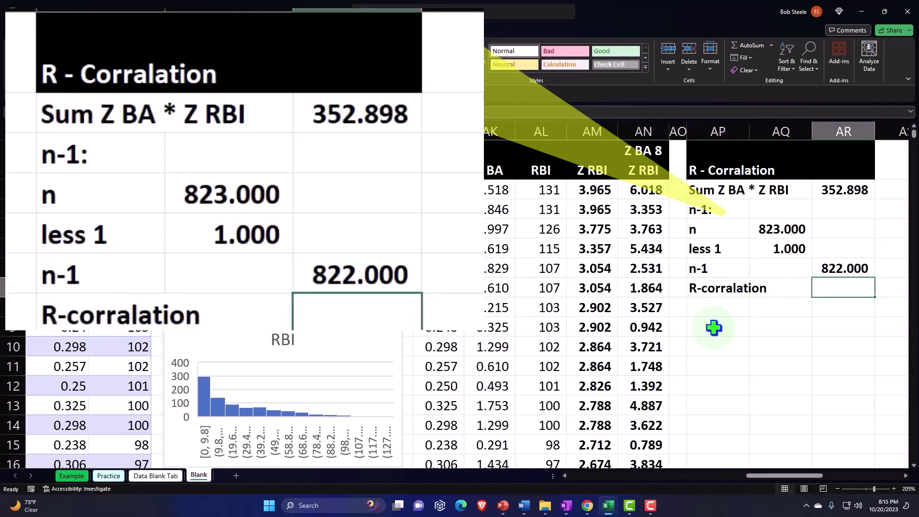
Calculate the correlation in cell AR7 by dividing the z-score product sum by n-1 with =AR2/AR6.
{"action": "type", "text": "="}
{"action": "key", "text": "Up"}
{"action": "key", "text": "Up"}
{"action": "key", "text": "Up"}
{"action": "key", "text": "Up"}
{"action": "key", "text": "Up"}
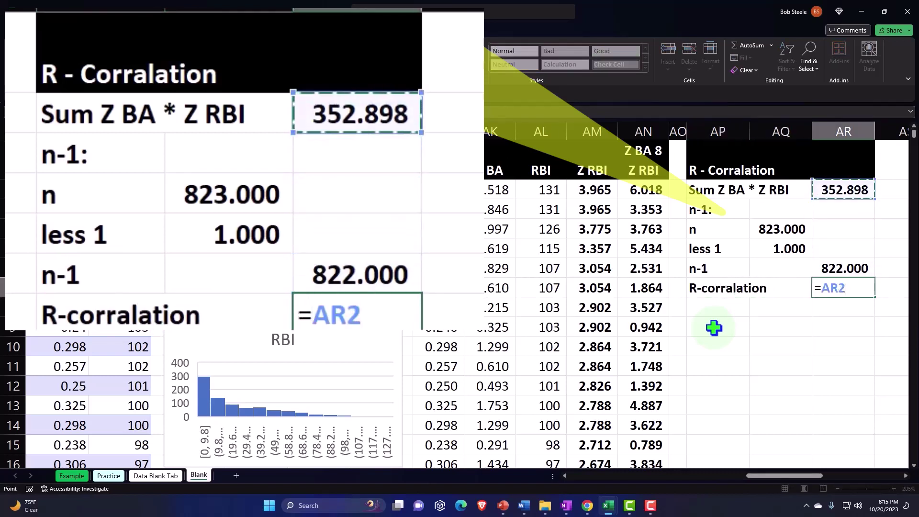
{"action": "type", "text": "/"}
{"action": "key", "text": "Up"}
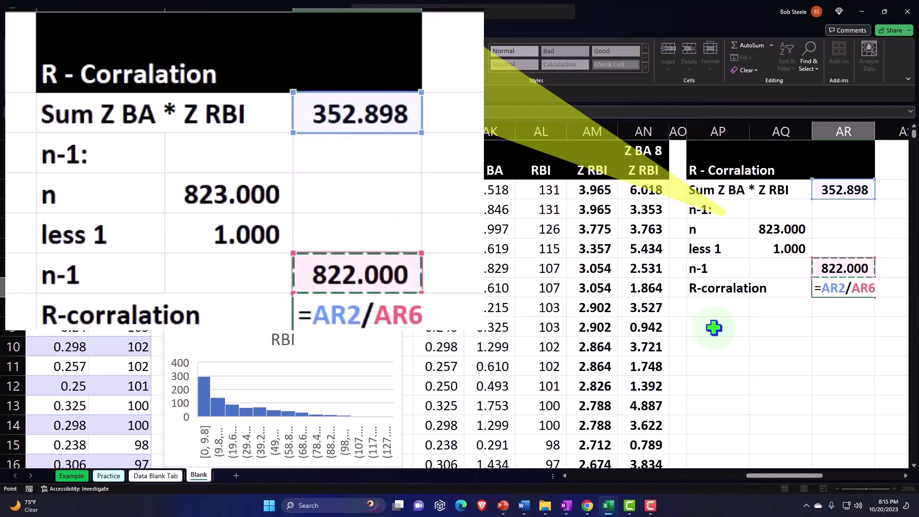
{"action": "key", "text": "Return"}
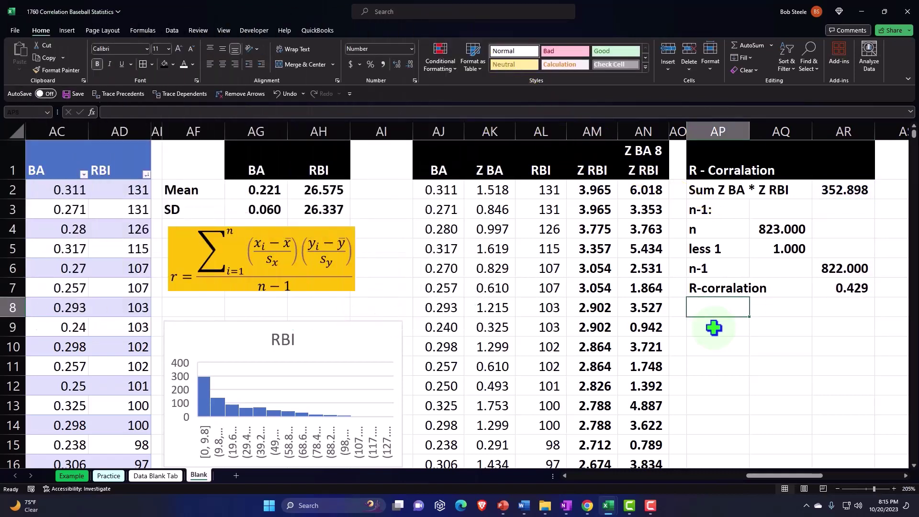
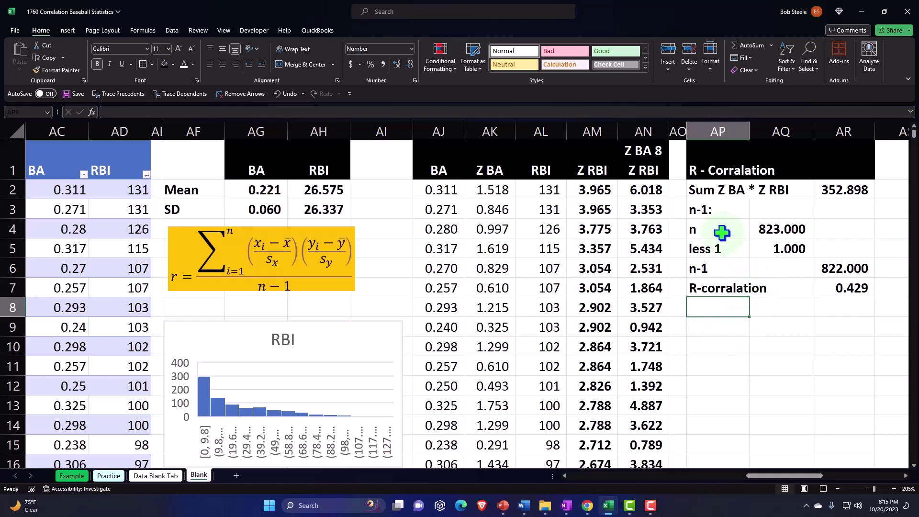
Indent the labels "n", "less 1" and "n-1" in AP4:AP6 one level, and indent "n-1" one further level.
{"action": "left_click_drag", "start_coordinate": [722, 233], "coordinate": [720, 262]}
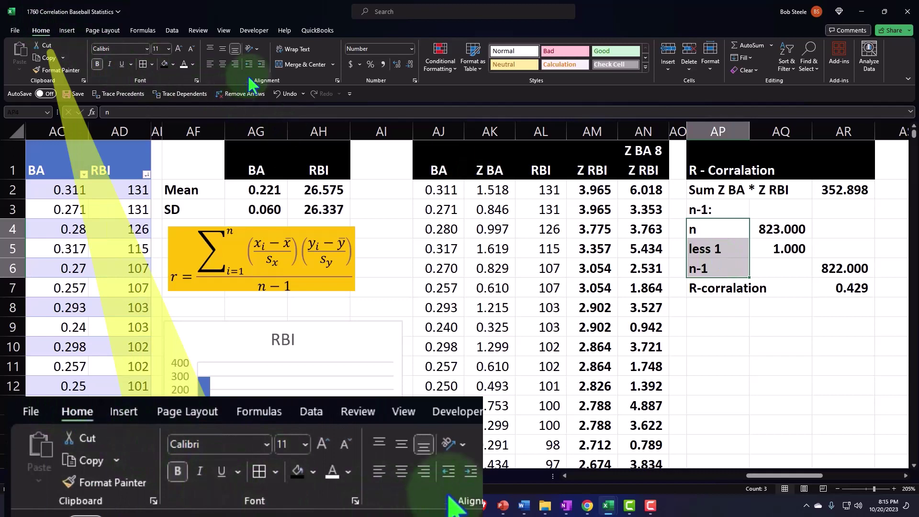
{"action": "left_click", "coordinate": [261, 63]}
{"action": "left_click", "coordinate": [713, 270]}
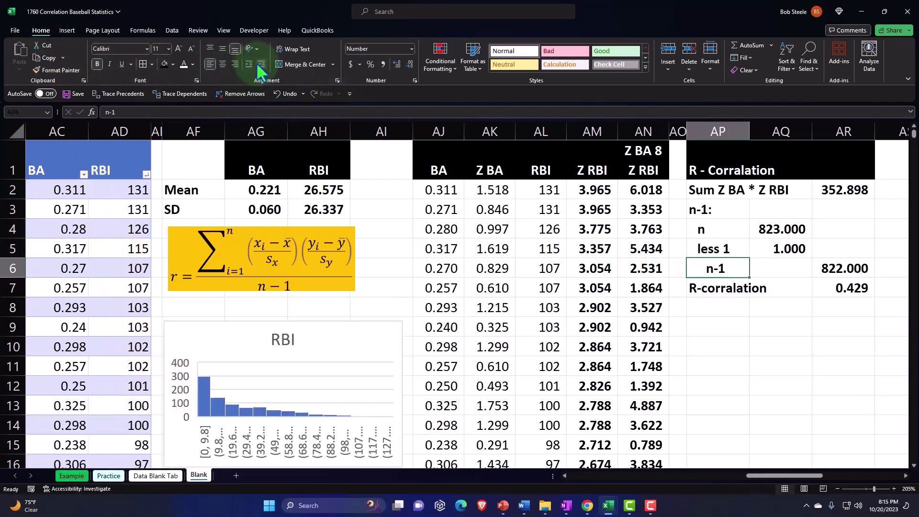
Underline the "less 1" value in cell AQ5 and the n-1 result in cell AR6.
{"action": "left_click", "coordinate": [780, 247]}
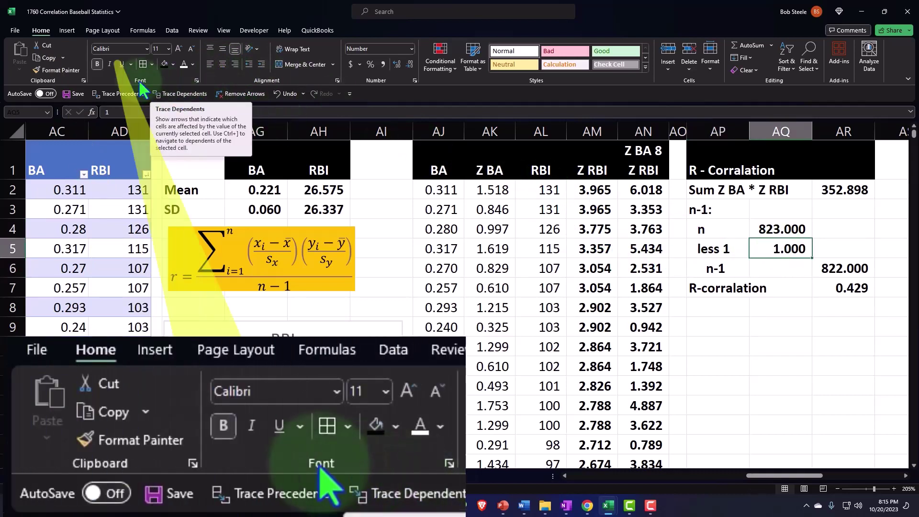
{"action": "left_click", "coordinate": [122, 64]}
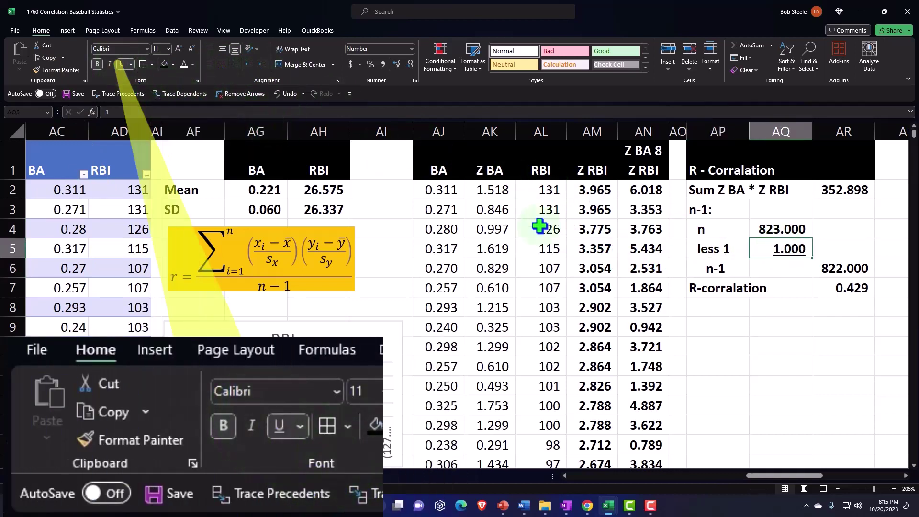
{"action": "left_click", "coordinate": [827, 269]}
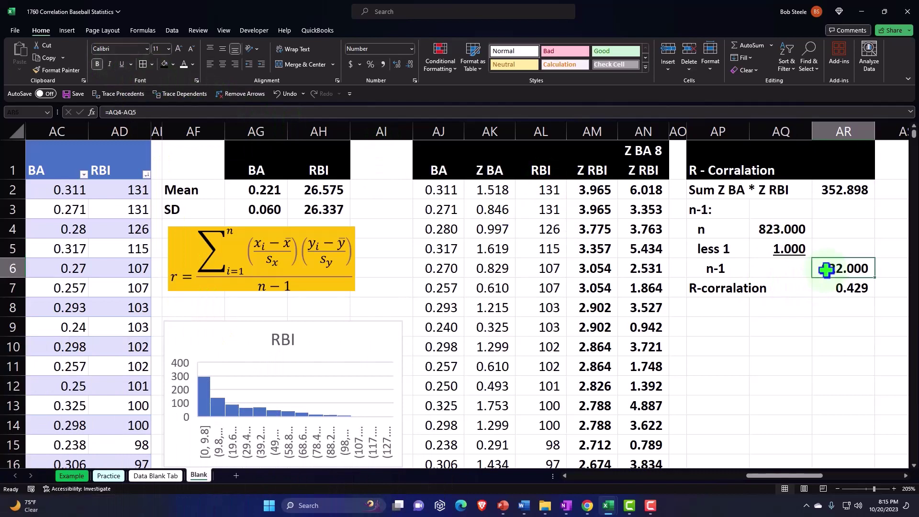
{"action": "left_click", "coordinate": [122, 64]}
Remove all decimal places from the n, less 1 and n-1 values in AQ4:AR6.
{"action": "left_click_drag", "start_coordinate": [768, 225], "coordinate": [834, 267]}
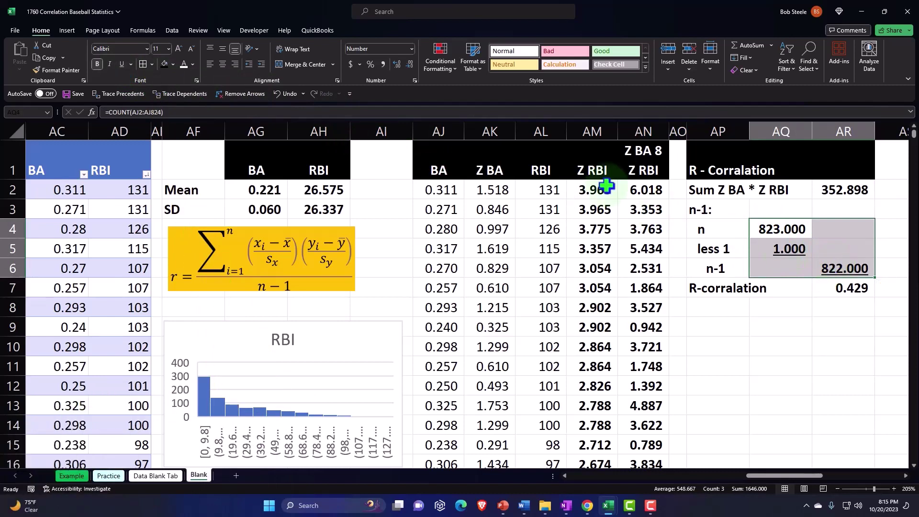
{"action": "left_click", "coordinate": [409, 64]}
{"action": "left_click", "coordinate": [409, 64]}
{"action": "left_click", "coordinate": [409, 64]}
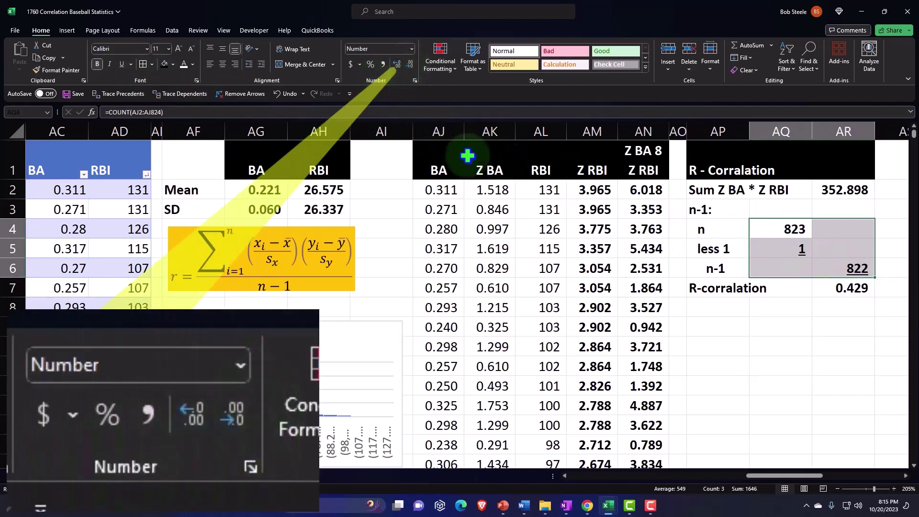
{"action": "left_click", "coordinate": [696, 289]}
{"action": "left_click_drag", "start_coordinate": [718, 191], "coordinate": [823, 284]}
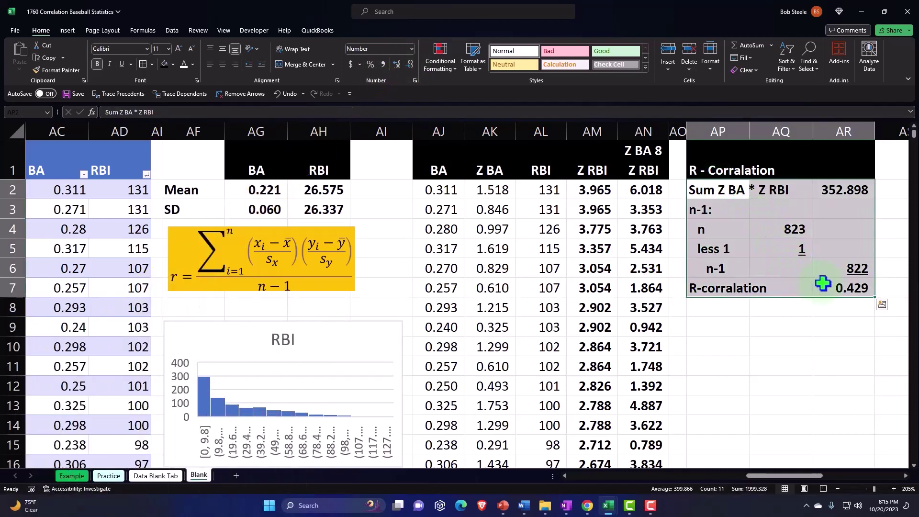
{"action": "left_click", "coordinate": [787, 323]}
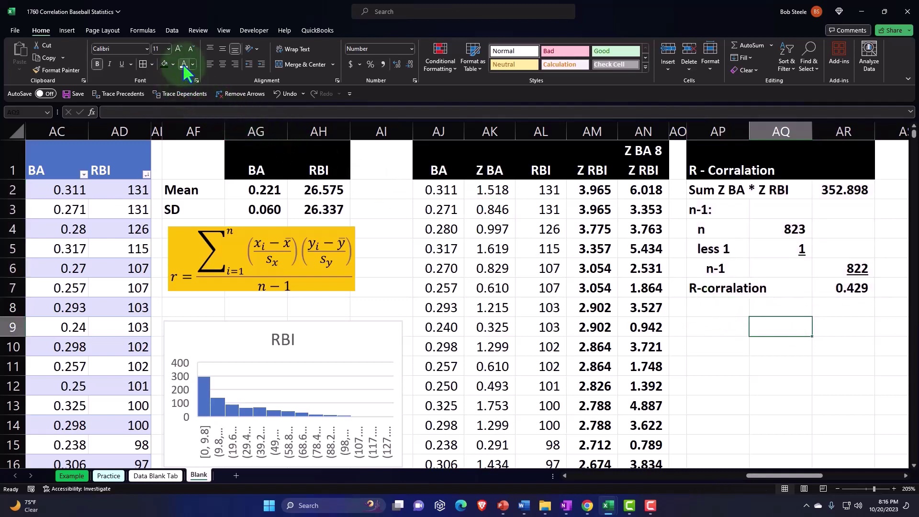
Check in the Excel add-ins settings that the Analysis ToolPak is enabled.
{"action": "left_click", "coordinate": [172, 31]}
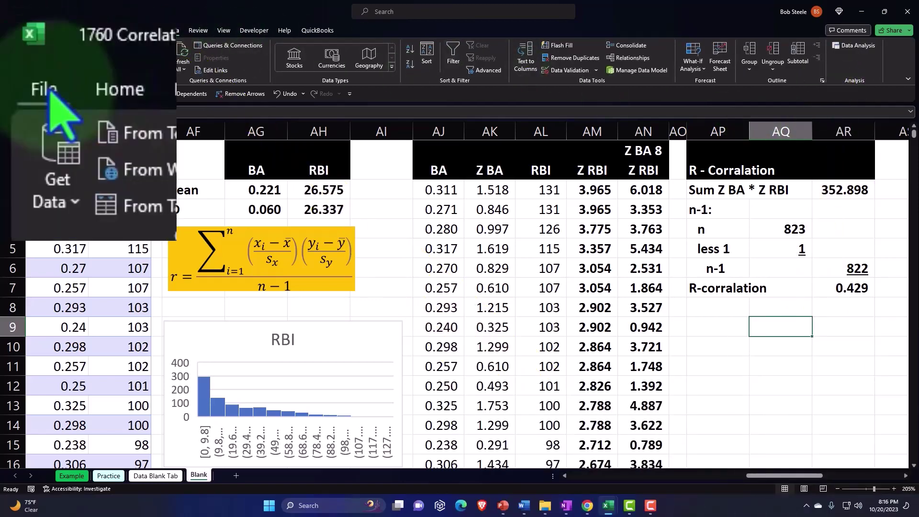
{"action": "left_click", "coordinate": [16, 28]}
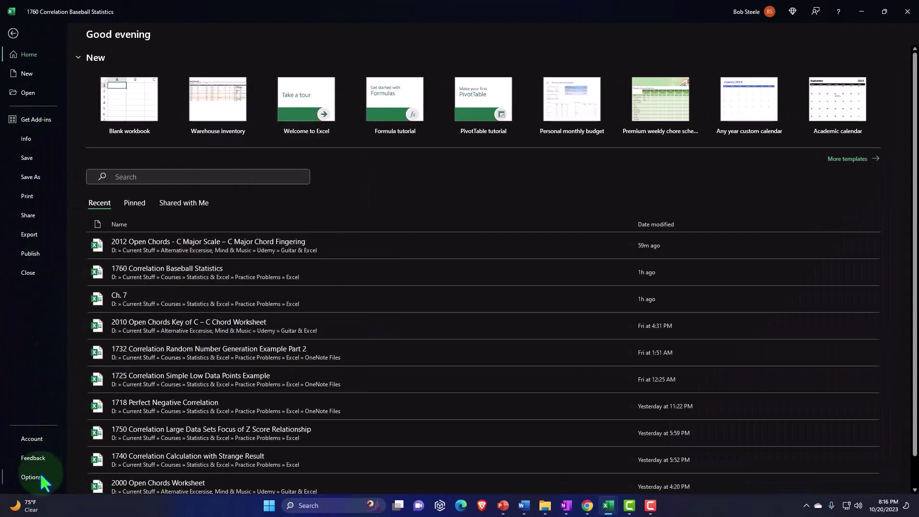
{"action": "left_click", "coordinate": [40, 475]}
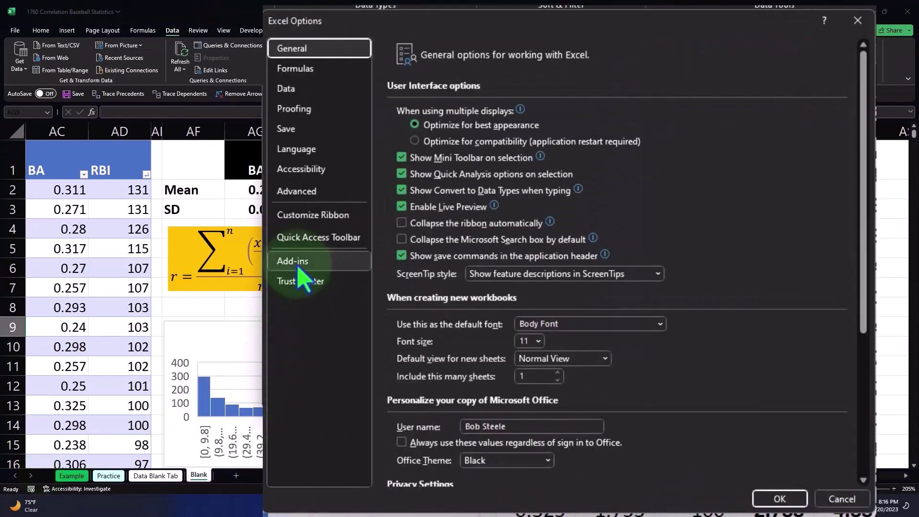
{"action": "left_click", "coordinate": [293, 262]}
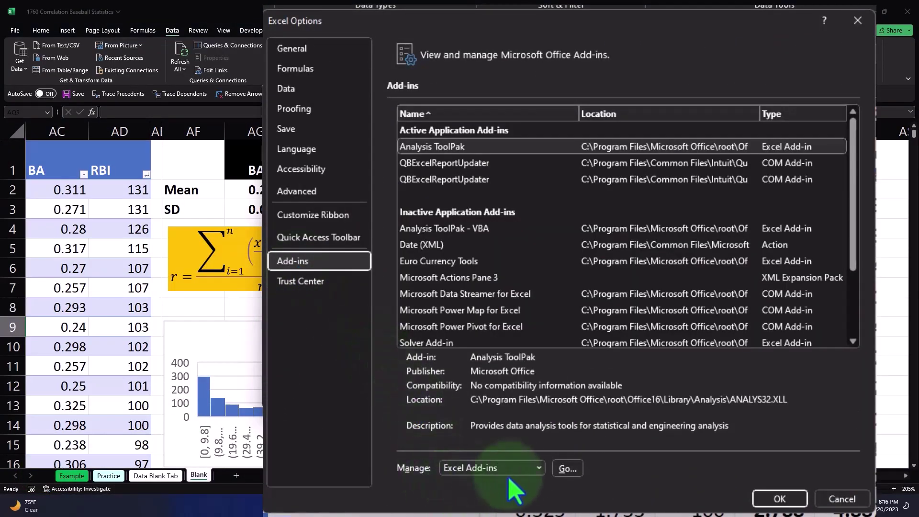
{"action": "left_click", "coordinate": [524, 473]}
{"action": "left_click", "coordinate": [560, 469]}
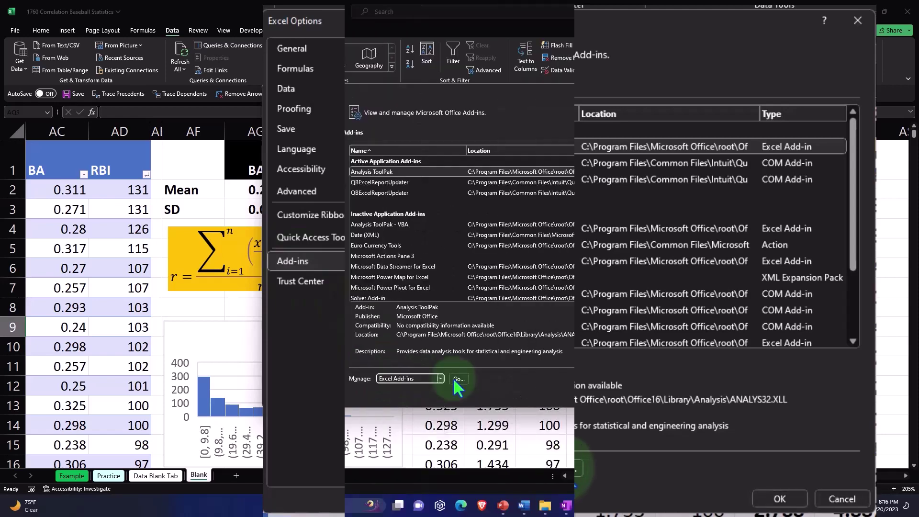
{"action": "left_click", "coordinate": [459, 379]}
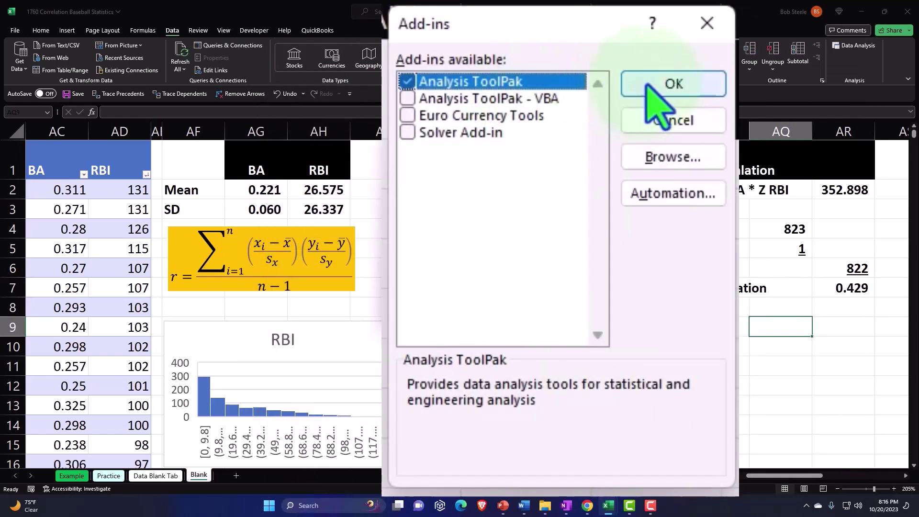
{"action": "left_click", "coordinate": [647, 85]}
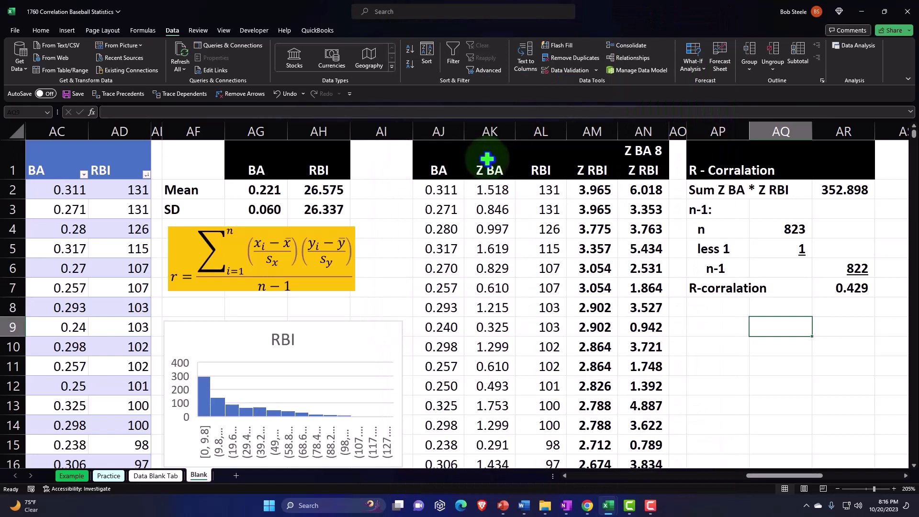
Start the Correlation data analysis and set its input range to the BA and RBI columns, $AC$1:$AD$824, including the header row.
{"action": "left_click", "coordinate": [851, 47]}
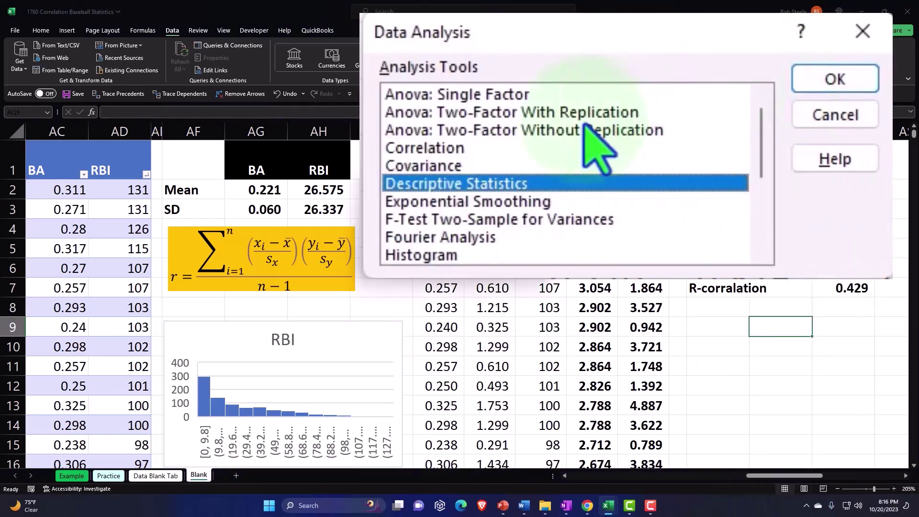
{"action": "left_click", "coordinate": [444, 148]}
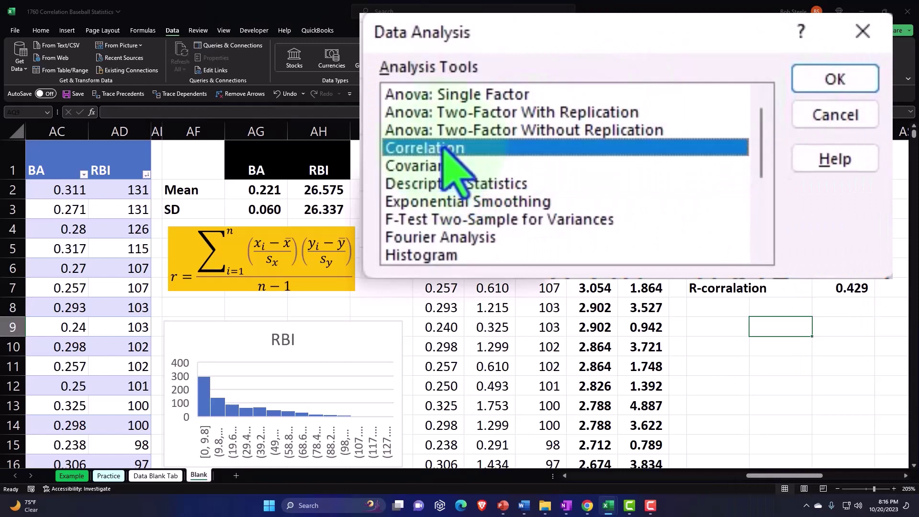
{"action": "left_click", "coordinate": [813, 78]}
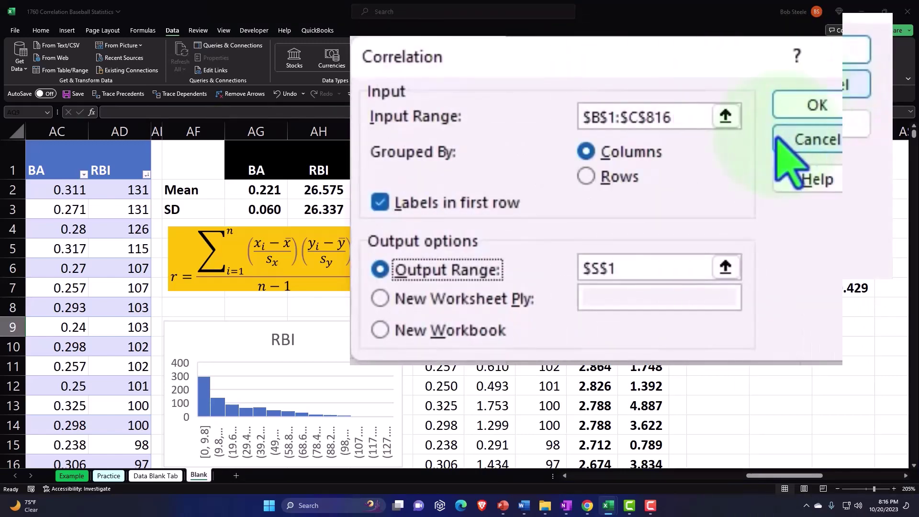
{"action": "left_click", "coordinate": [725, 117]}
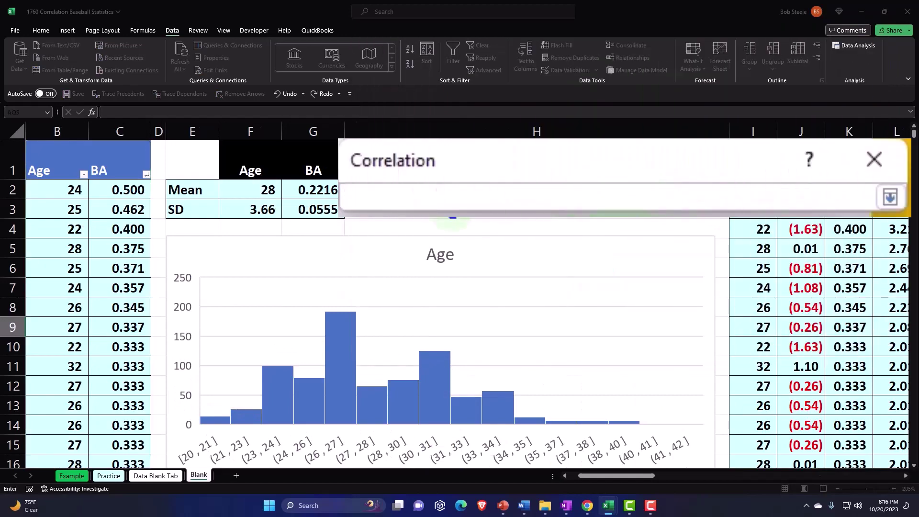
{"action": "left_click", "coordinate": [453, 215]}
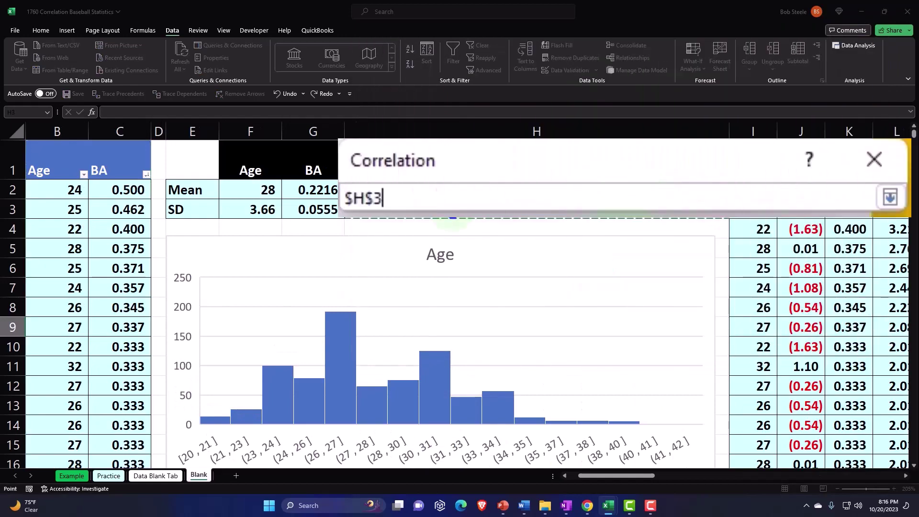
{"action": "key", "text": "Right"}
{"action": "key", "text": "Right"}
{"action": "key", "text": "Right"}
{"action": "key", "text": "Right"}
{"action": "key", "text": "Right"}
{"action": "key", "text": "Right"}
{"action": "key", "text": "Right"}
{"action": "key", "text": "Right"}
{"action": "key", "text": "Right"}
{"action": "key", "text": "Right"}
{"action": "key", "text": "Right"}
{"action": "key", "text": "Right"}
{"action": "key", "text": "Right"}
{"action": "key", "text": "Right"}
{"action": "key", "text": "Right"}
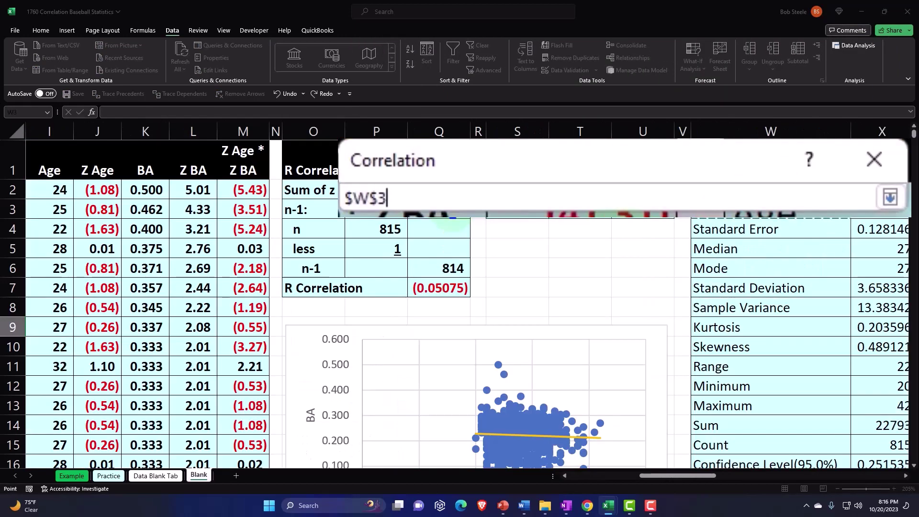
{"action": "key", "text": "Right"}
{"action": "key", "text": "Right"}
{"action": "key", "text": "Right"}
{"action": "key", "text": "Right"}
{"action": "key", "text": "Right"}
{"action": "key", "text": "Right"}
{"action": "key", "text": "Right"}
{"action": "key", "text": "Right"}
{"action": "key", "text": "Right"}
{"action": "key", "text": "Right"}
{"action": "key", "text": "Right"}
{"action": "key", "text": "Right"}
{"action": "key", "text": "Right"}
{"action": "key", "text": "Right"}
{"action": "key", "text": "Right"}
{"action": "key", "text": "Right"}
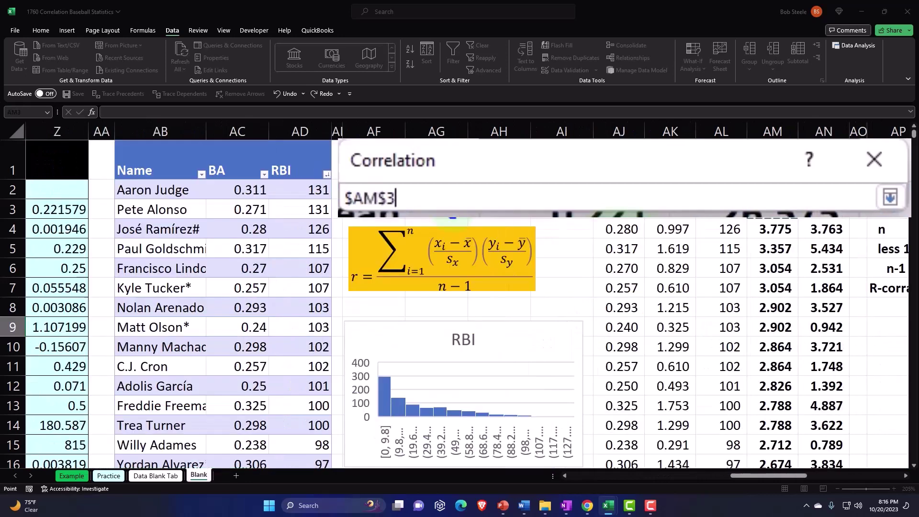
{"action": "key", "text": "Left"}
{"action": "key", "text": "Left"}
{"action": "key", "text": "Left"}
{"action": "key", "text": "Left"}
{"action": "key", "text": "Left"}
{"action": "key", "text": "Left"}
{"action": "key", "text": "Left"}
{"action": "key", "text": "Left"}
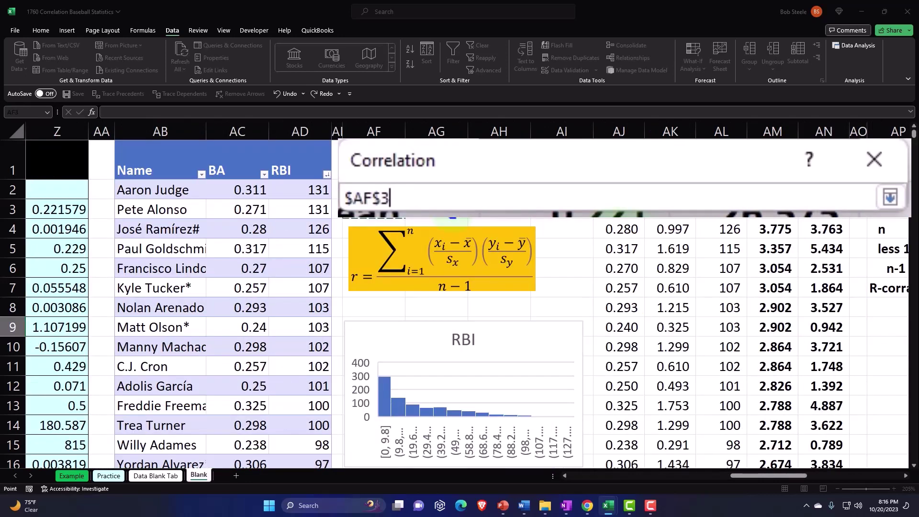
{"action": "key", "text": "shift+Right"}
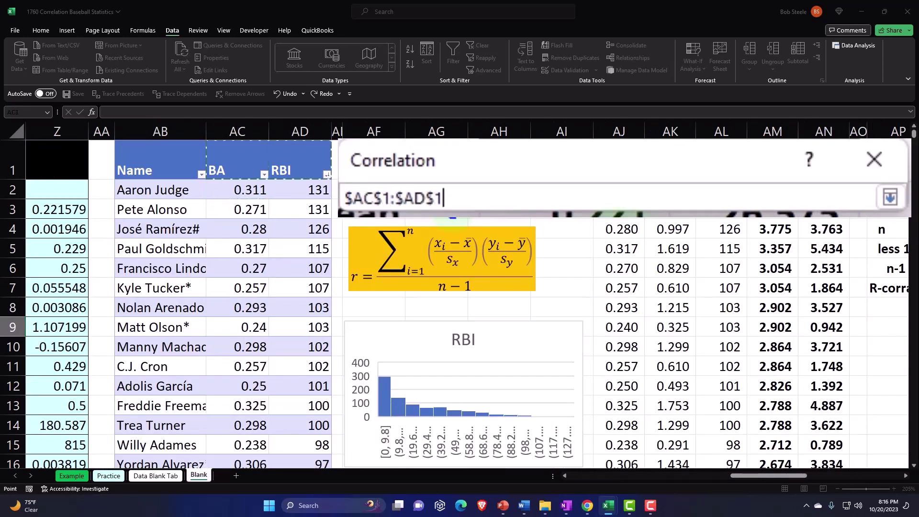
{"action": "key", "text": "ctrl+shift+Down"}
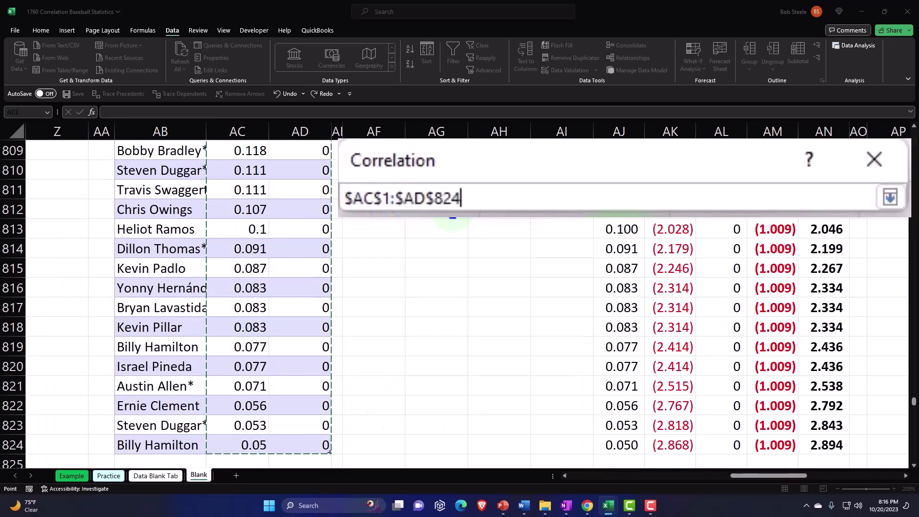
{"action": "key", "text": "ctrl+BackSpace"}
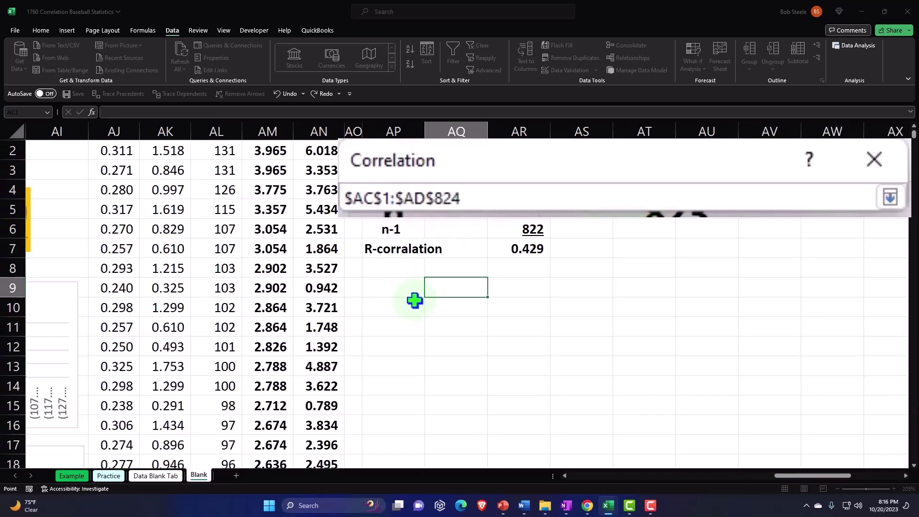
{"action": "left_click", "coordinate": [890, 197]}
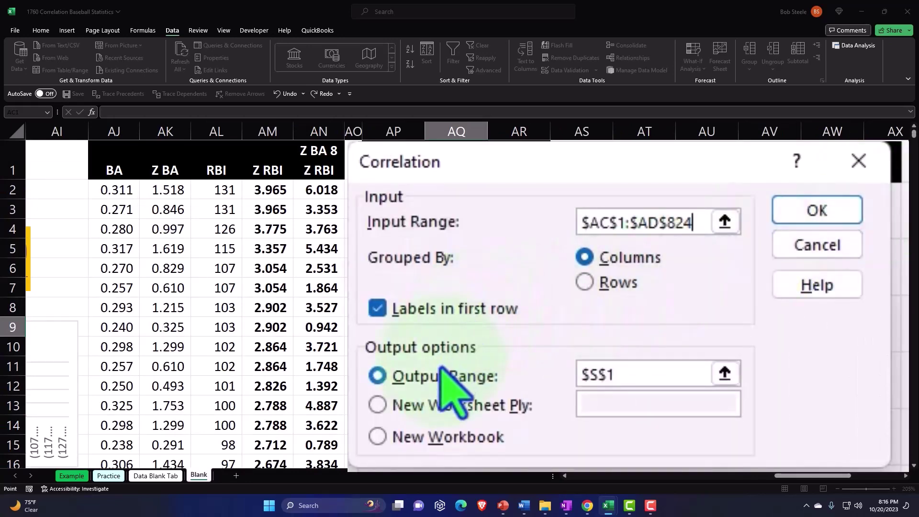
Set the correlation output range to cell $AT$1, beside the R-correlation summary table, and run the analysis.
{"action": "left_click", "coordinate": [726, 375]}
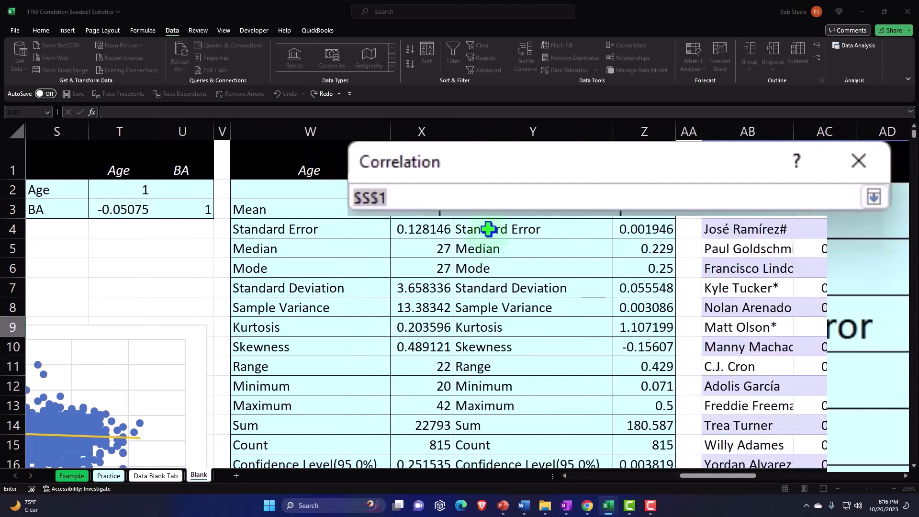
{"action": "key", "text": "BackSpace"}
{"action": "left_click", "coordinate": [563, 241]}
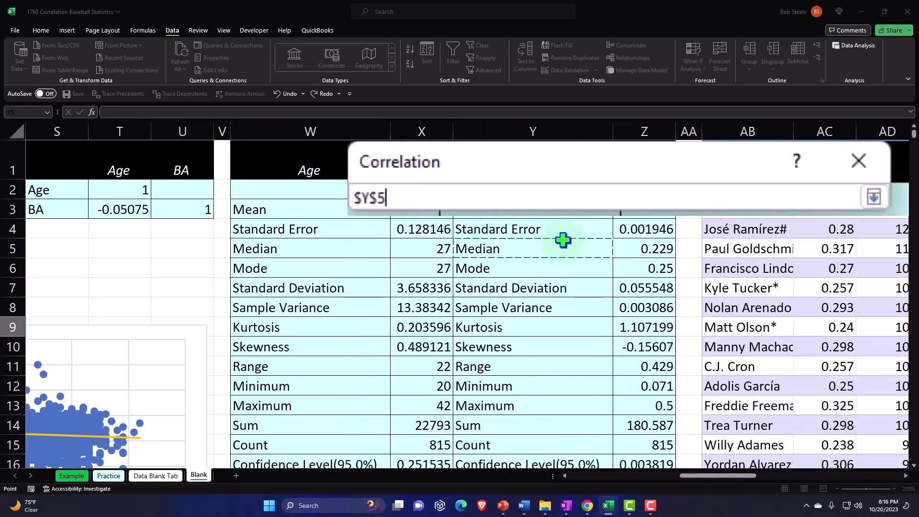
{"action": "key", "text": "Right"}
{"action": "key", "text": "Right"}
{"action": "key", "text": "Right"}
{"action": "key", "text": "Right"}
{"action": "key", "text": "Right"}
{"action": "key", "text": "Right"}
{"action": "key", "text": "Right"}
{"action": "key", "text": "Right"}
{"action": "key", "text": "Right"}
{"action": "key", "text": "Right"}
{"action": "key", "text": "Right"}
{"action": "key", "text": "Right"}
{"action": "key", "text": "Right"}
{"action": "key", "text": "Right"}
{"action": "key", "text": "Right"}
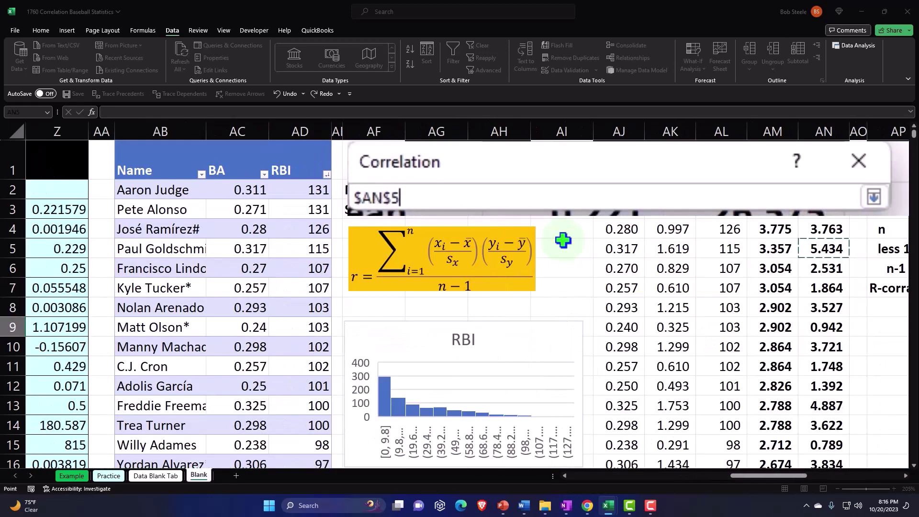
{"action": "key", "text": "Right"}
{"action": "key", "text": "Right"}
{"action": "key", "text": "Right"}
{"action": "key", "text": "Right"}
{"action": "key", "text": "Right"}
{"action": "key", "text": "Right"}
{"action": "key", "text": "Right"}
{"action": "key", "text": "Right"}
{"action": "key", "text": "Right"}
{"action": "key", "text": "Right"}
{"action": "key", "text": "Right"}
{"action": "key", "text": "Right"}
{"action": "key", "text": "Right"}
{"action": "key", "text": "Right"}
{"action": "key", "text": "Right"}
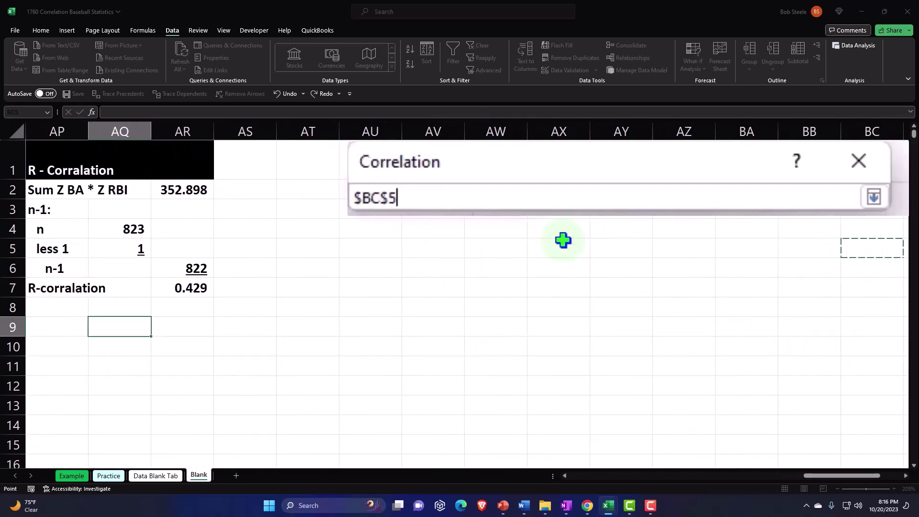
{"action": "key", "text": "Left"}
{"action": "key", "text": "Left"}
{"action": "key", "text": "Left"}
{"action": "key", "text": "Left"}
{"action": "key", "text": "Left"}
{"action": "key", "text": "Left"}
{"action": "key", "text": "Left"}
{"action": "key", "text": "Left"}
{"action": "key", "text": "Left"}
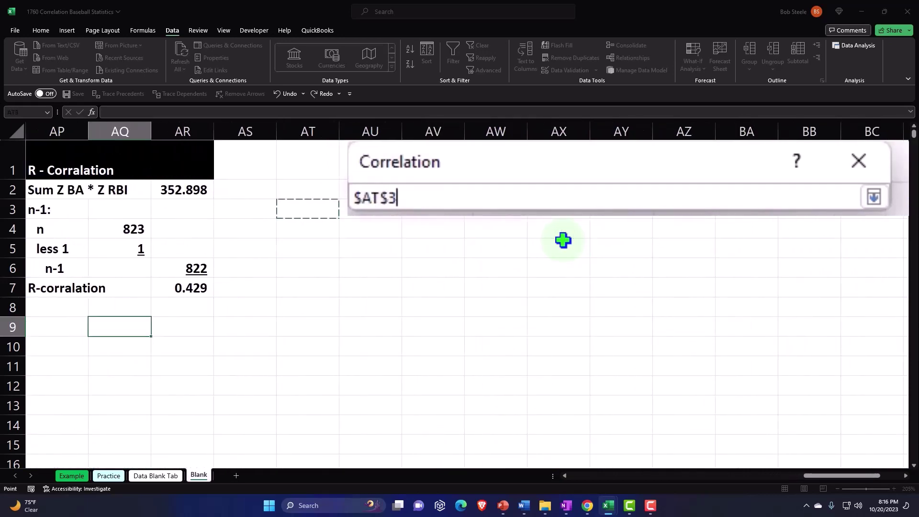
{"action": "left_click", "coordinate": [875, 196]}
{"action": "left_click", "coordinate": [836, 211]}
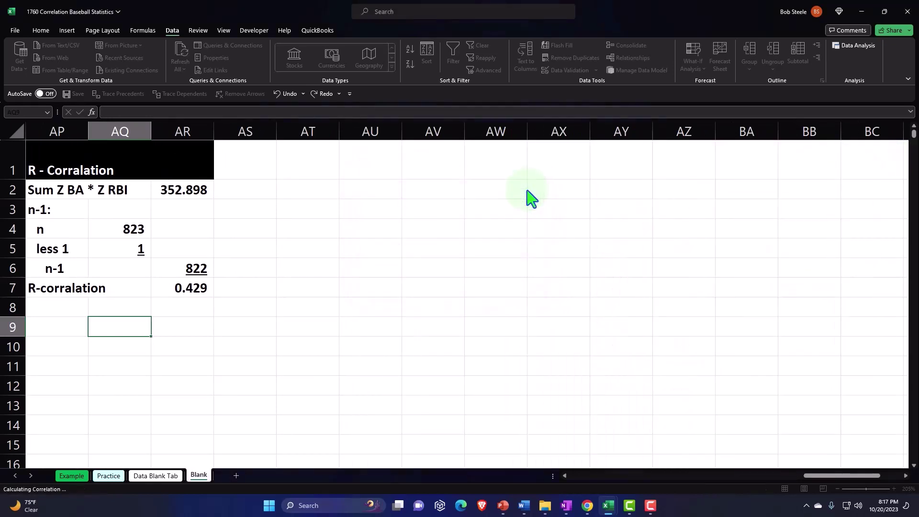
{"action": "left_click", "coordinate": [375, 325]}
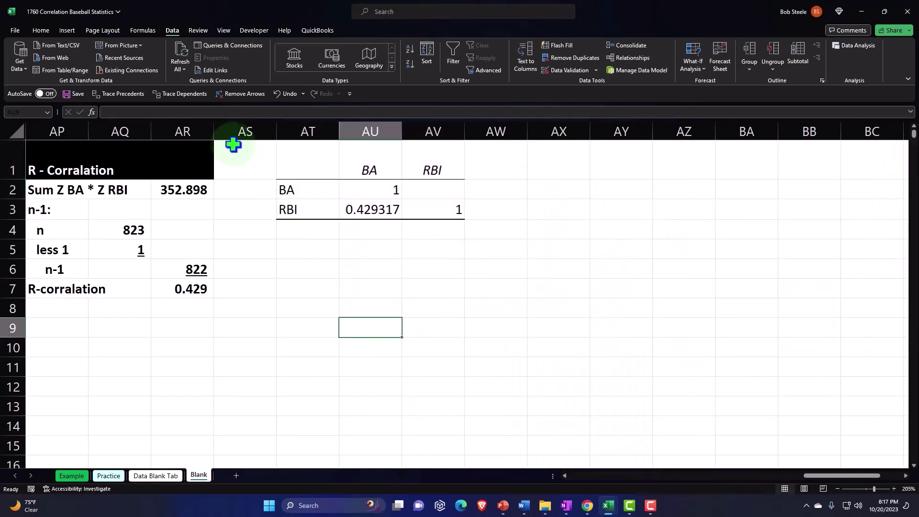
Narrow the blank spacer column AS and show the R-correlation result in AR7 with six decimal places.
{"action": "left_click_drag", "start_coordinate": [275, 131], "coordinate": [224, 132]}
{"action": "left_click", "coordinate": [196, 283]}
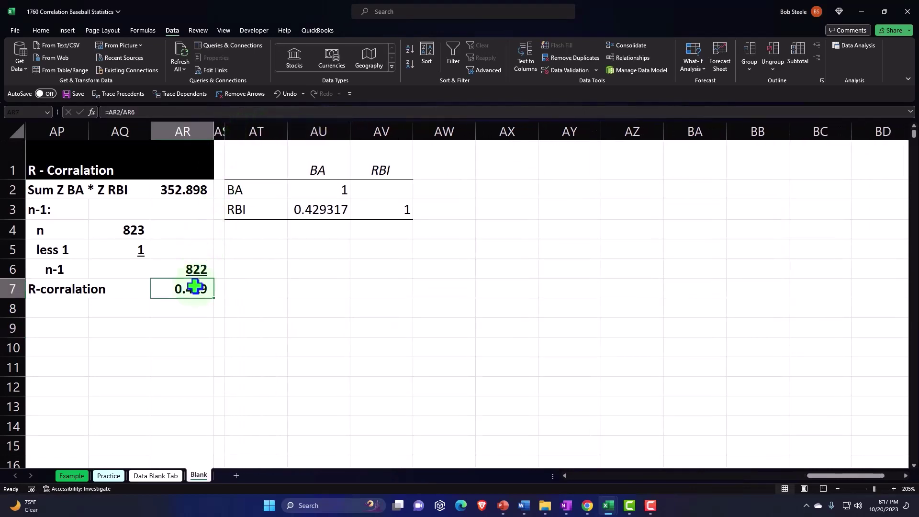
{"action": "left_click", "coordinate": [35, 33]}
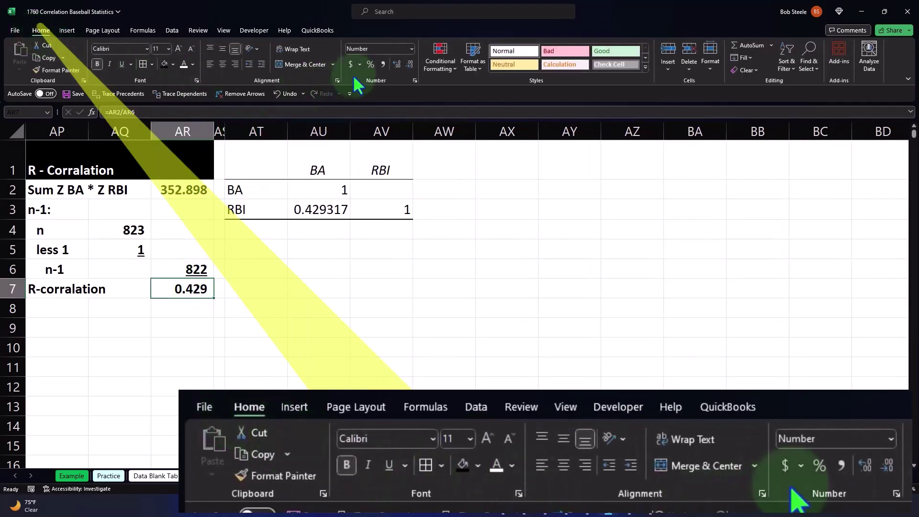
{"action": "left_click", "coordinate": [397, 65]}
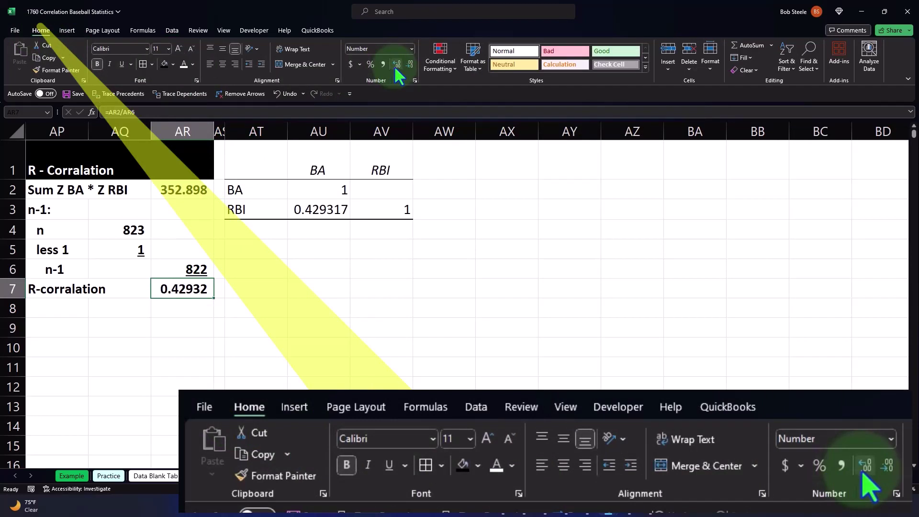
{"action": "left_click", "coordinate": [342, 343]}
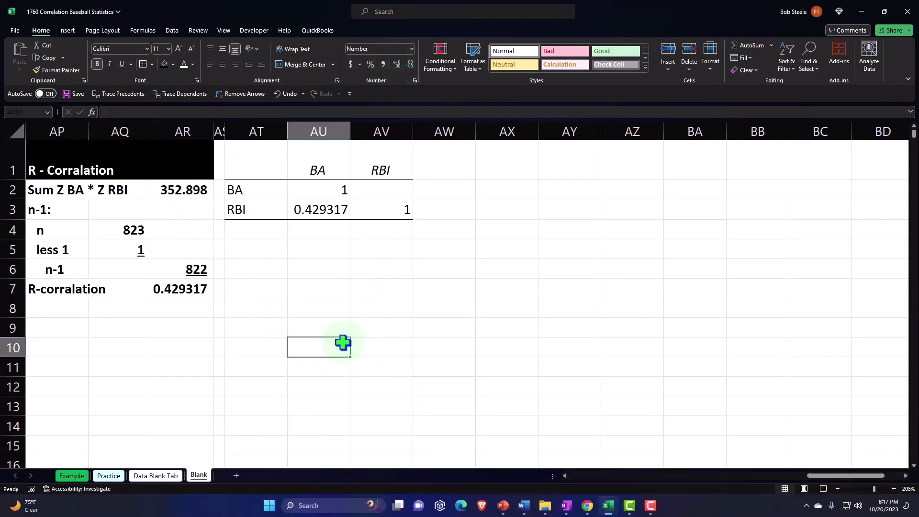
Insert a scatter chart from the BA and RBI table columns, AC1:AD824, including the header row.
{"action": "key", "text": "Left"}
{"action": "key", "text": "Left"}
{"action": "key", "text": "Left"}
{"action": "key", "text": "Left"}
{"action": "key", "text": "Left"}
{"action": "key", "text": "Left"}
{"action": "key", "text": "Left"}
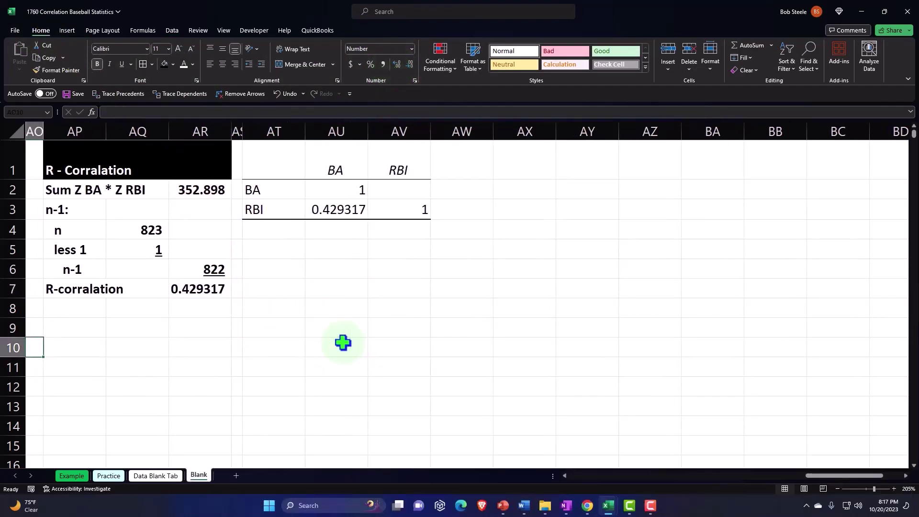
{"action": "key", "text": "Left"}
{"action": "key", "text": "Left"}
{"action": "key", "text": "Left"}
{"action": "key", "text": "Left"}
{"action": "key", "text": "Left"}
{"action": "key", "text": "Left"}
{"action": "key", "text": "Left"}
{"action": "key", "text": "Left"}
{"action": "key", "text": "Left"}
{"action": "key", "text": "Left"}
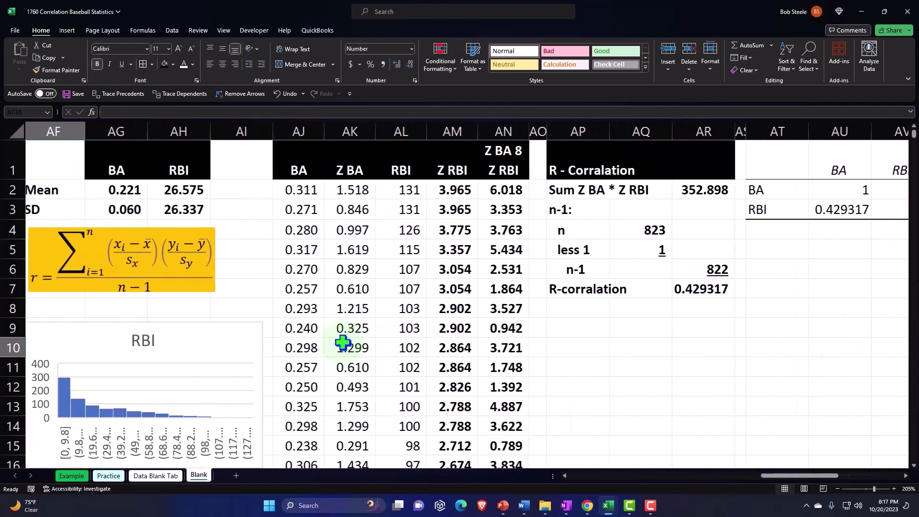
{"action": "key", "text": "Left"}
{"action": "key", "text": "Left"}
{"action": "key", "text": "Left"}
{"action": "key", "text": "Up"}
{"action": "key", "text": "Up"}
{"action": "key", "text": "Up"}
{"action": "key", "text": "Up"}
{"action": "key", "text": "Up"}
{"action": "key", "text": "Up"}
{"action": "key", "text": "Up"}
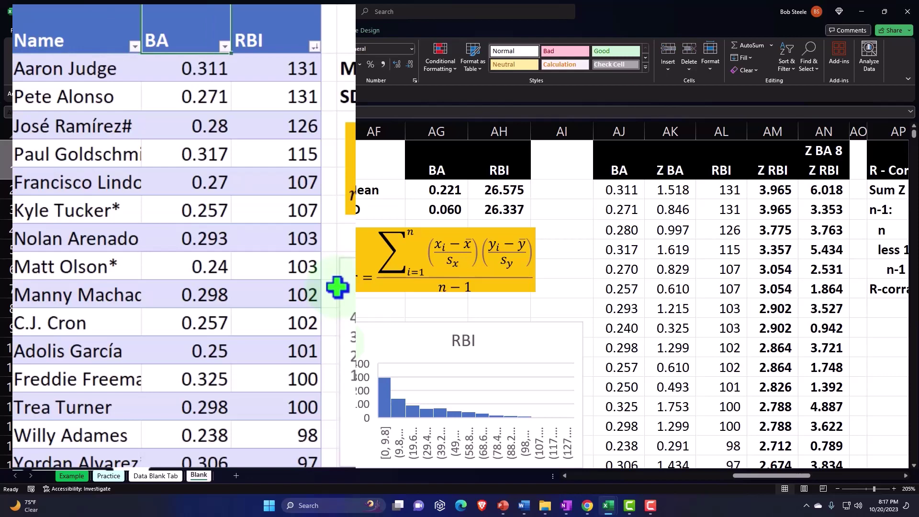
{"action": "key", "text": "shift+Right"}
{"action": "key", "text": "ctrl+shift+Down"}
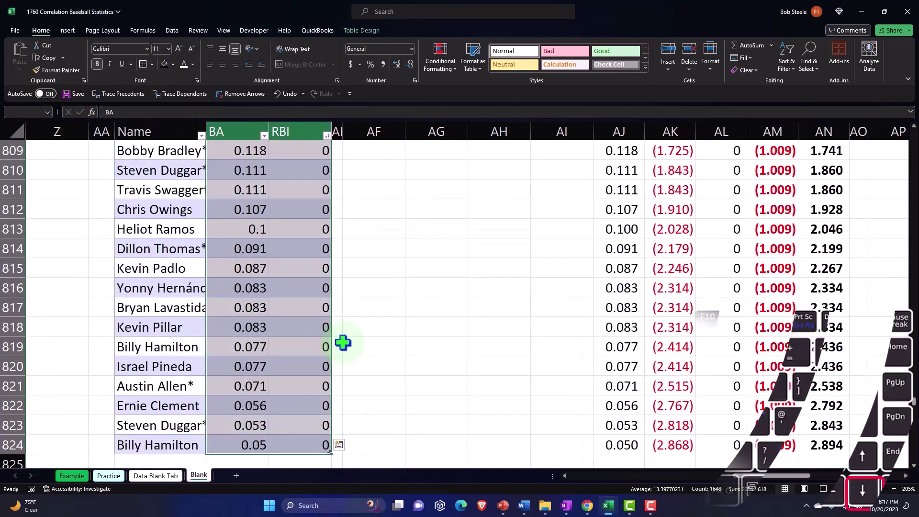
{"action": "key", "text": "ctrl+BackSpace"}
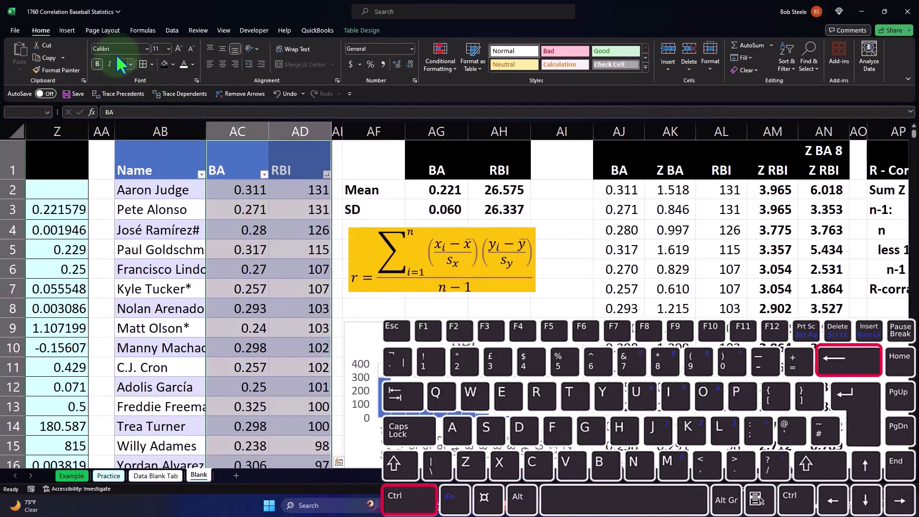
{"action": "left_click", "coordinate": [66, 31]}
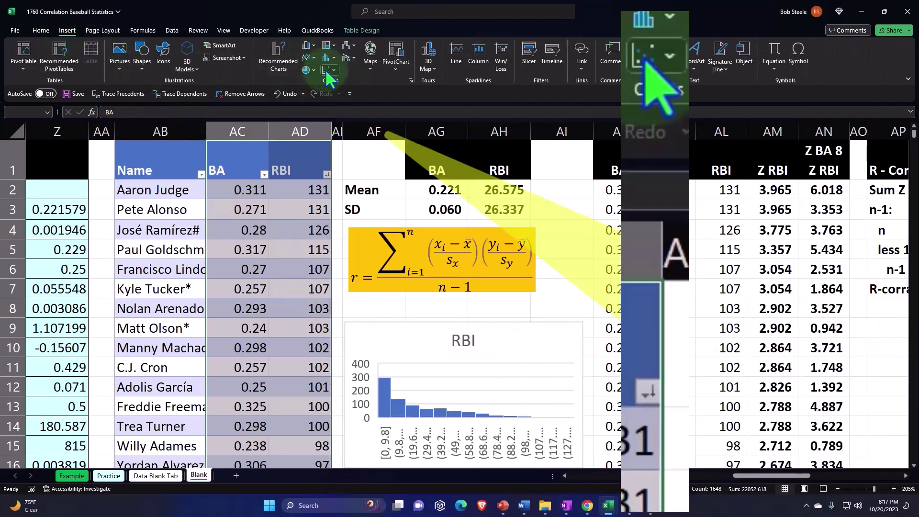
{"action": "left_click", "coordinate": [328, 69]}
{"action": "left_click", "coordinate": [336, 101]}
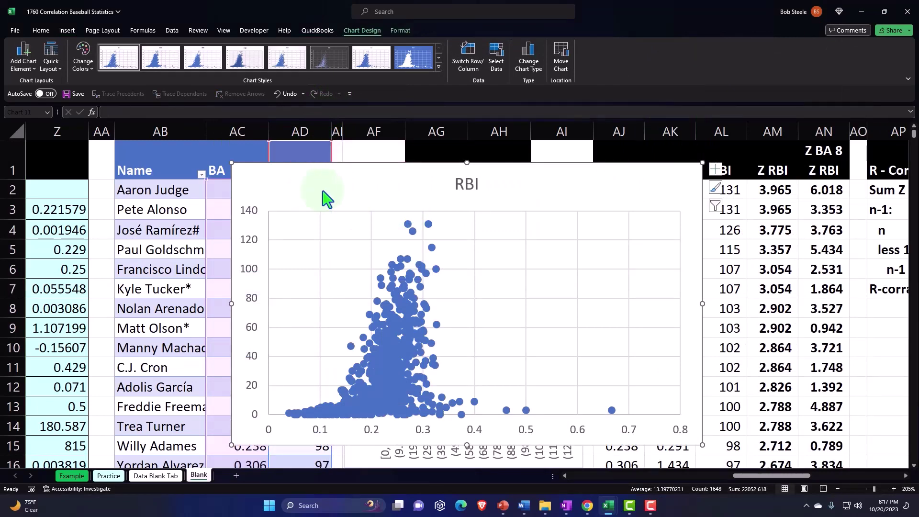
Move the scatter chart off the player table to start around column AF, and remove its chart title.
{"action": "left_click_drag", "start_coordinate": [531, 193], "coordinate": [650, 194]}
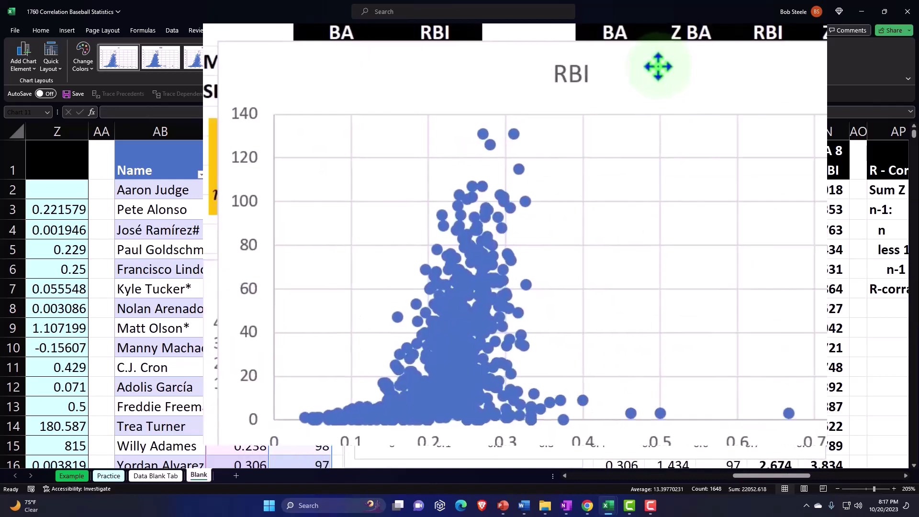
{"action": "left_click_drag", "start_coordinate": [659, 65], "coordinate": [648, 45]}
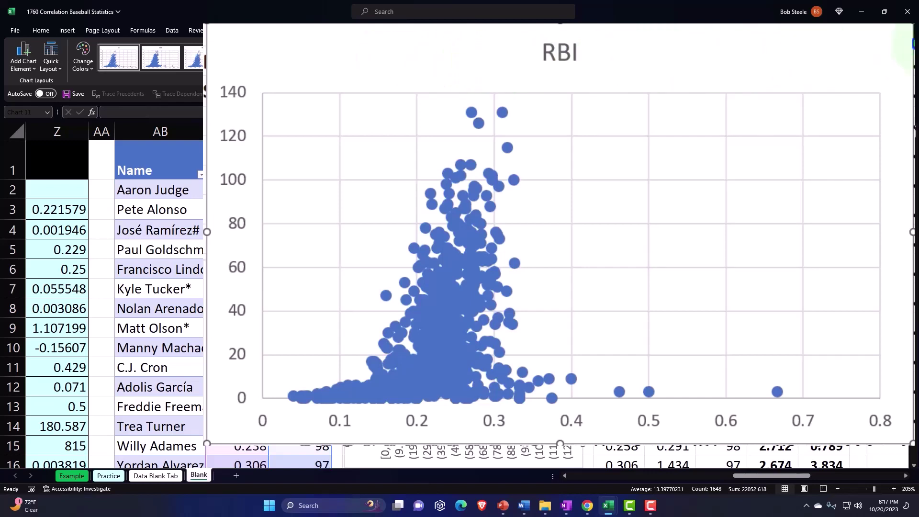
{"action": "left_click", "coordinate": [579, 56]}
{"action": "key", "text": "Delete"}
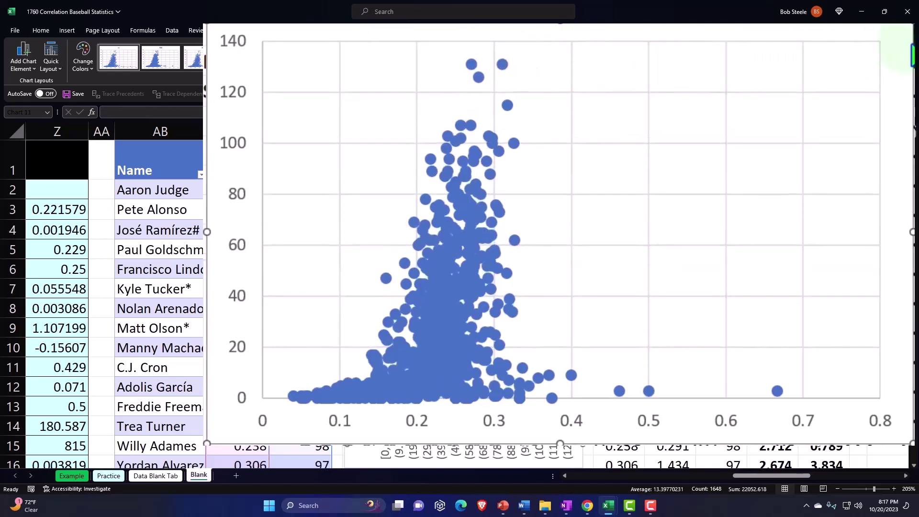
Add axis titles to the scatter chart and link the horizontal axis title to the BA header in AC1.
{"action": "left_click", "coordinate": [824, 171]}
{"action": "left_click", "coordinate": [808, 174]}
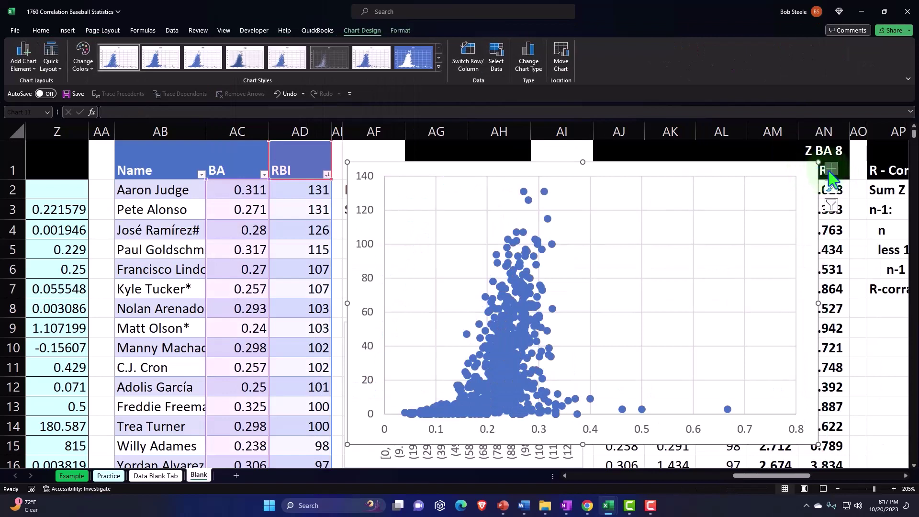
{"action": "left_click", "coordinate": [827, 173]}
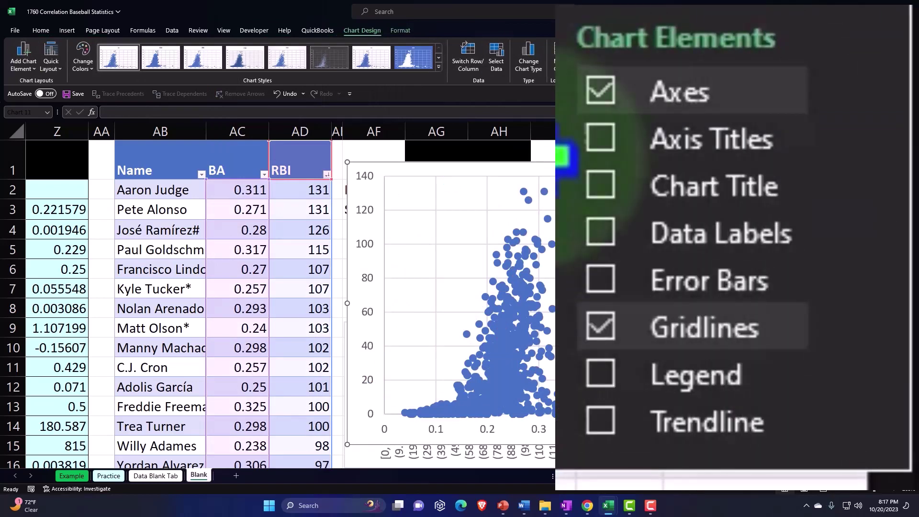
{"action": "left_click", "coordinate": [601, 138]}
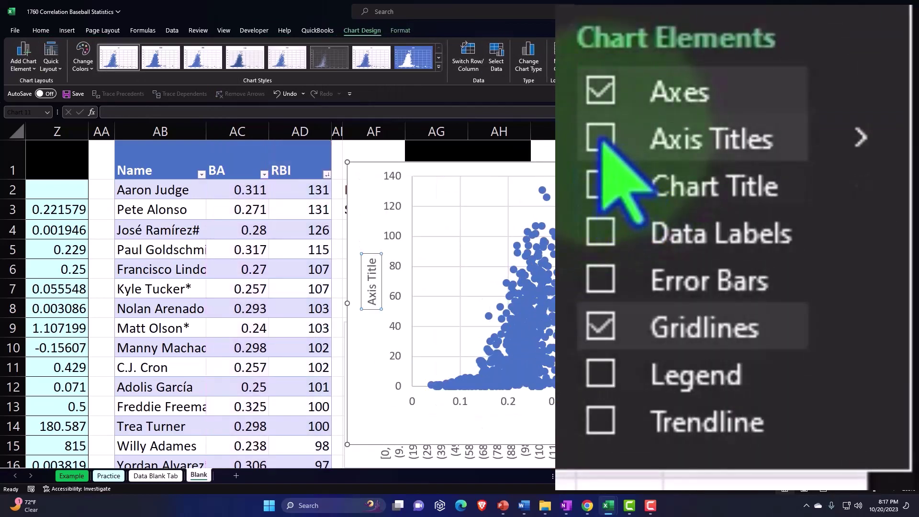
{"action": "left_click", "coordinate": [608, 425]}
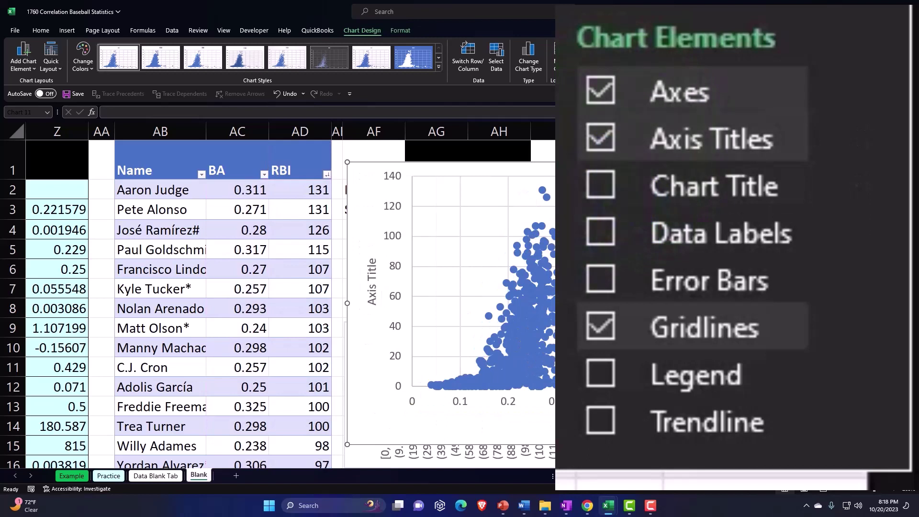
{"action": "type", "text": "="}
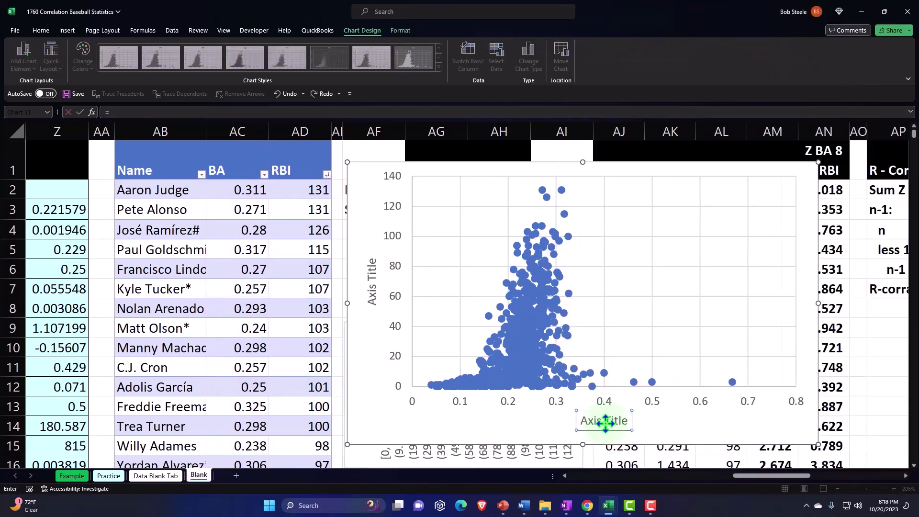
{"action": "left_click", "coordinate": [226, 166]}
{"action": "key", "text": "Return"}
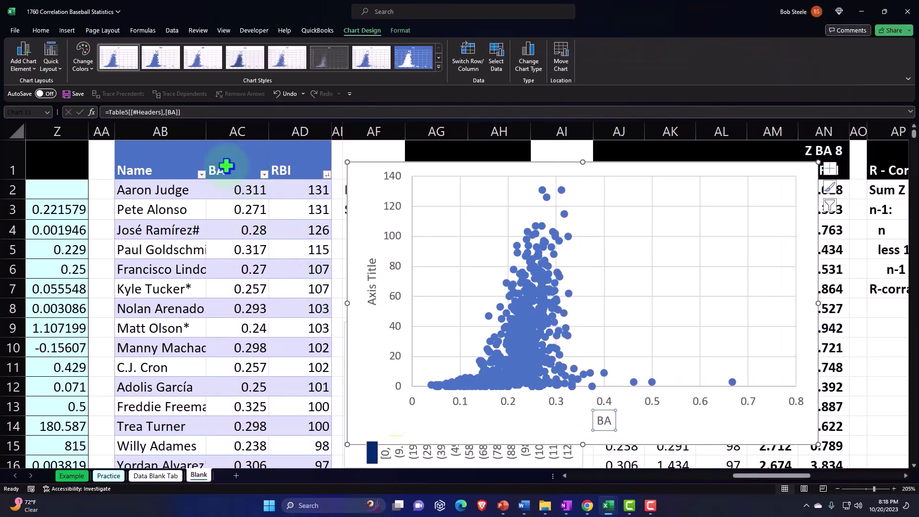
Link the scatter chart's vertical axis title to the RBI header in cell AD1.
{"action": "left_click", "coordinate": [371, 270]}
{"action": "type", "text": "="}
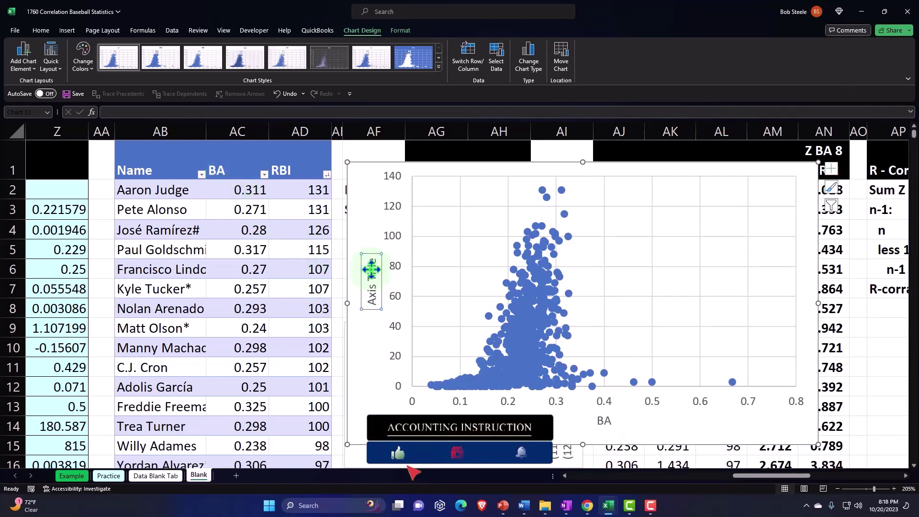
{"action": "left_click", "coordinate": [327, 54]}
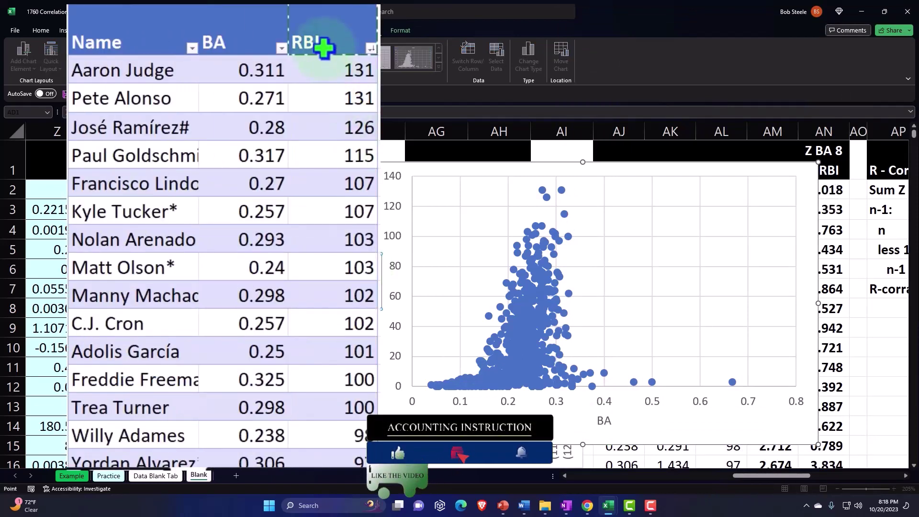
{"action": "key", "text": "Return"}
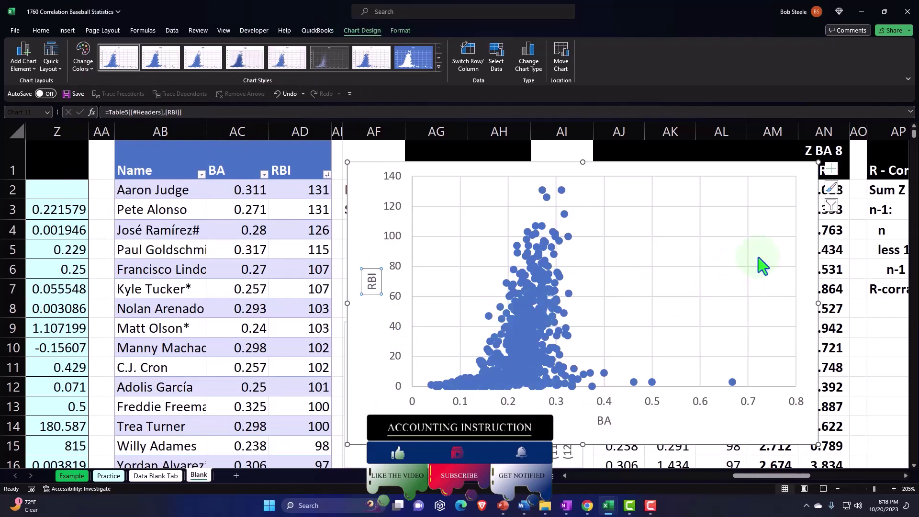
Add a linear trendline to the BA and RBI scatter chart and open its formatting options.
{"action": "left_click", "coordinate": [831, 173]}
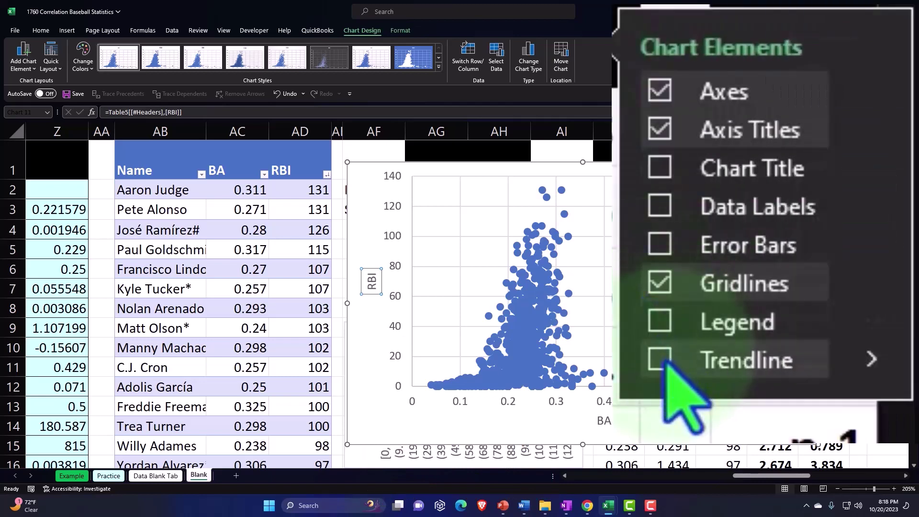
{"action": "left_click", "coordinate": [662, 360]}
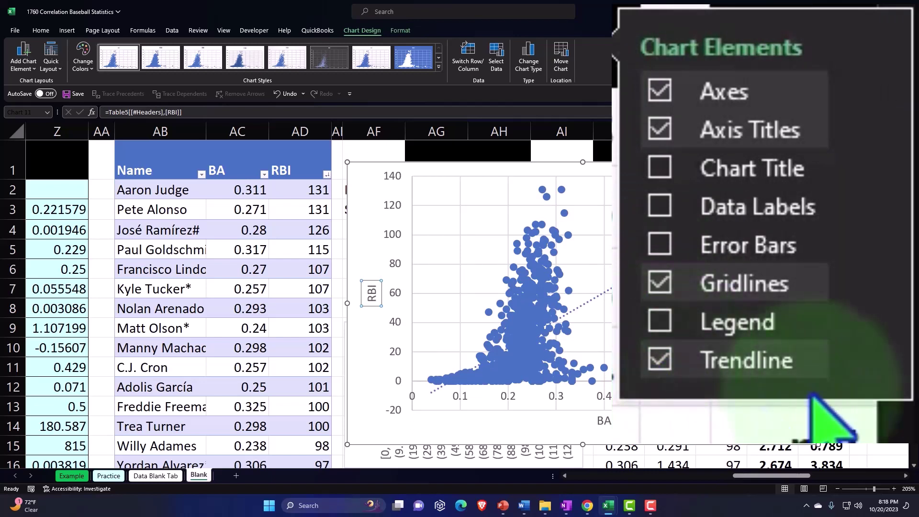
{"action": "left_click", "coordinate": [872, 359]}
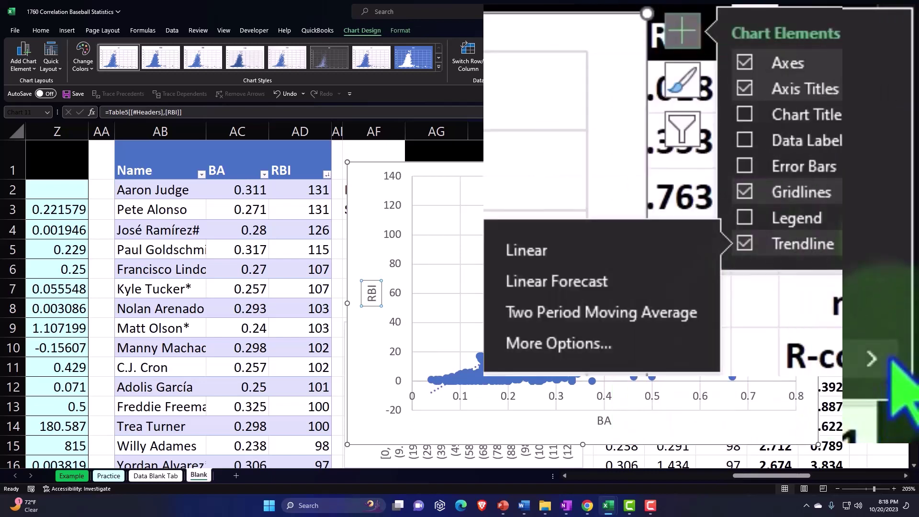
{"action": "left_click", "coordinate": [623, 344]}
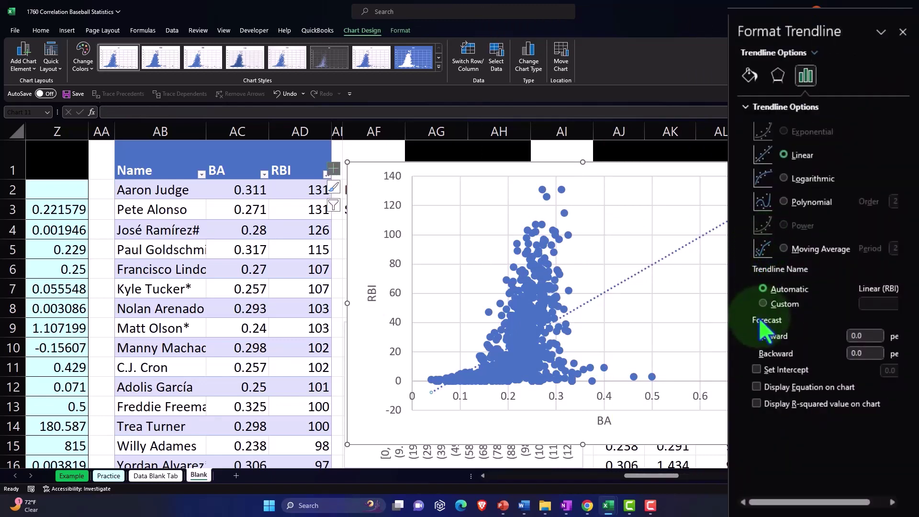
Format the trendline as a solid line in the standard gold-orange colour and close the formatting options.
{"action": "left_click", "coordinate": [751, 78]}
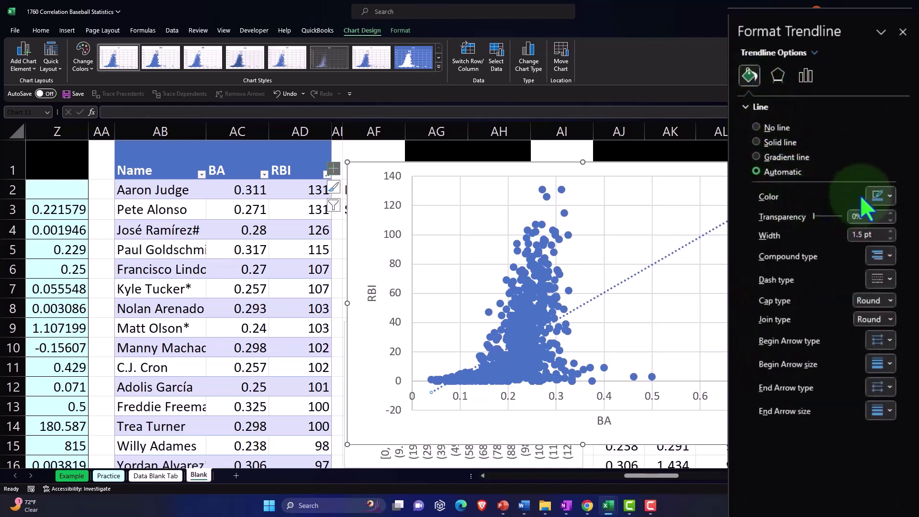
{"action": "left_click", "coordinate": [891, 280]}
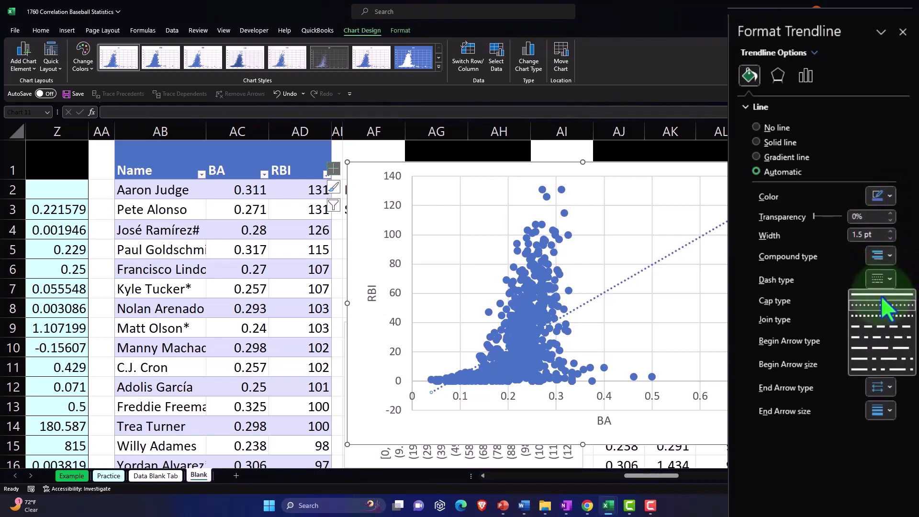
{"action": "left_click", "coordinate": [881, 295]}
{"action": "left_click", "coordinate": [890, 200]}
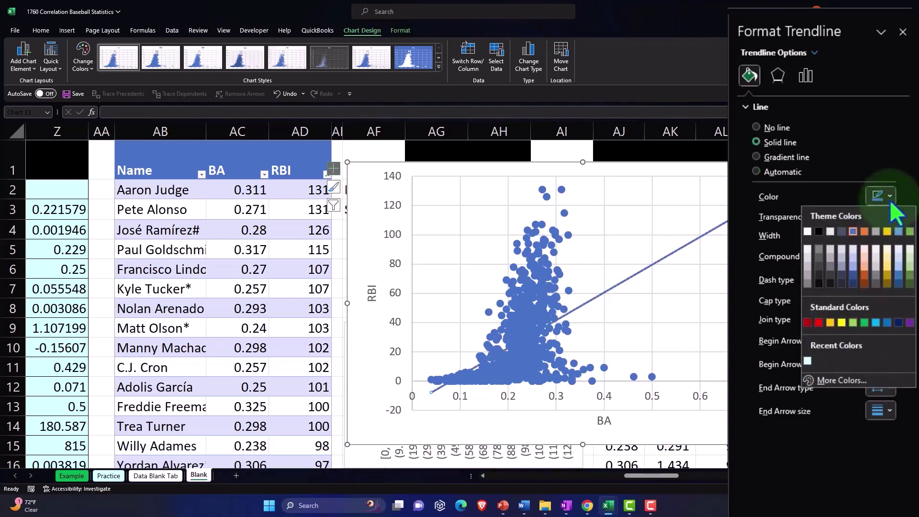
{"action": "left_click", "coordinate": [829, 319]}
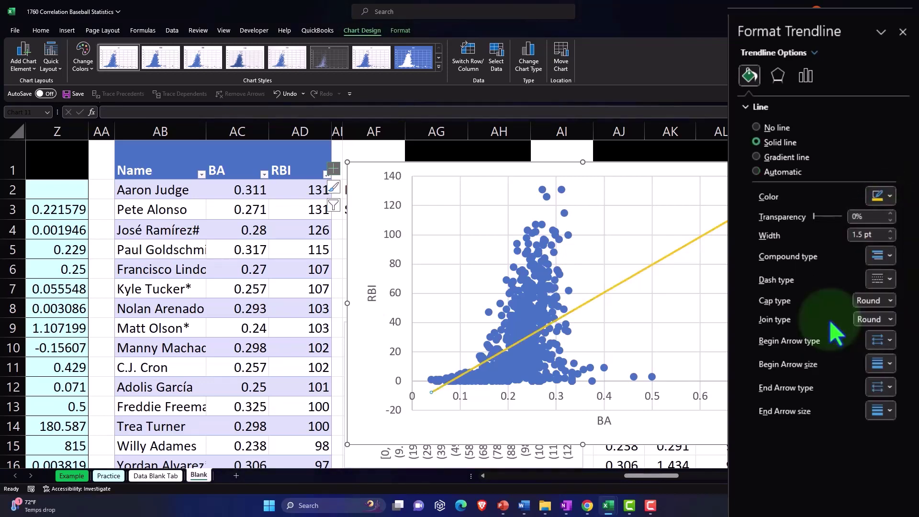
{"action": "left_click", "coordinate": [903, 32]}
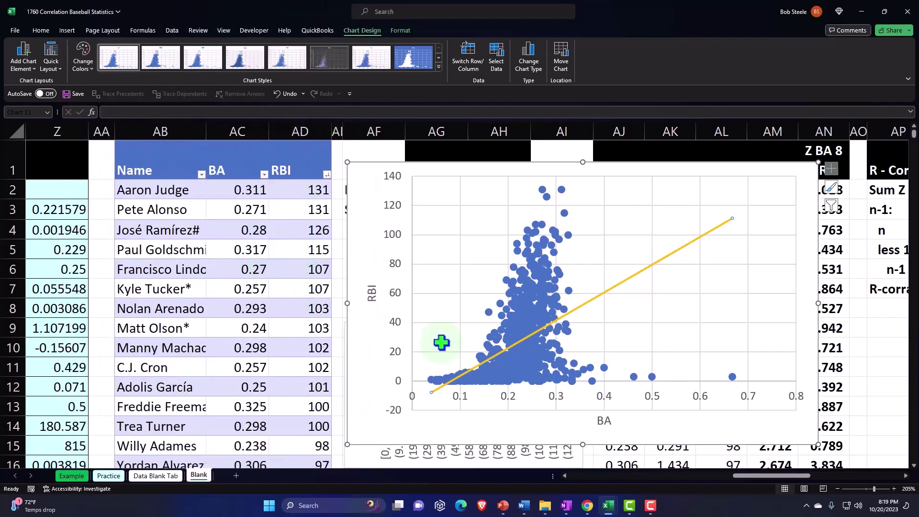
Move the scatter chart beneath the R-correlation calculation, starting around cell AP9.
{"action": "mouse_move", "coordinate": [776, 347]}
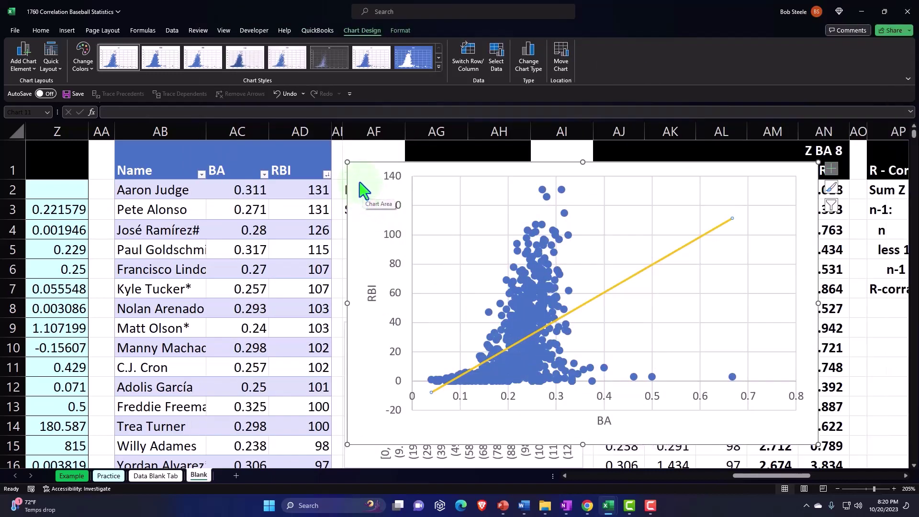
{"action": "left_click_drag", "start_coordinate": [360, 183], "coordinate": [678, 335]}
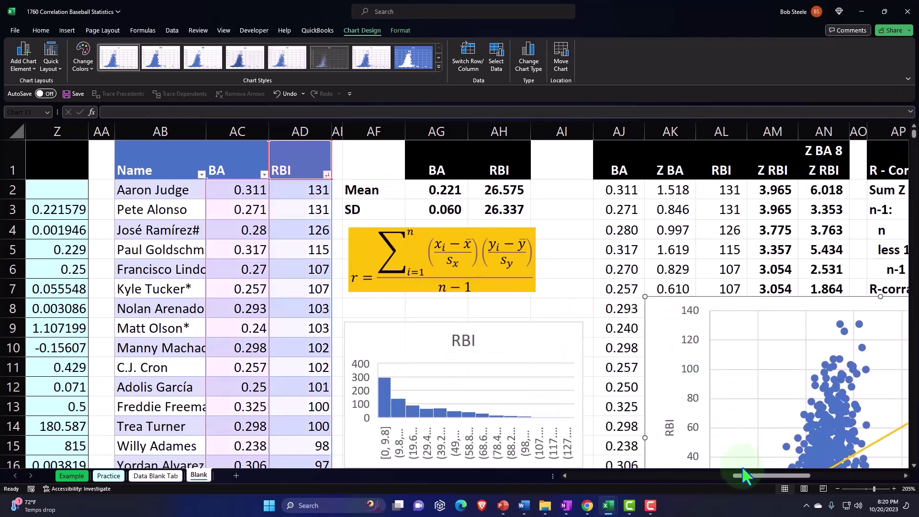
{"action": "left_click_drag", "start_coordinate": [745, 474], "coordinate": [807, 474]}
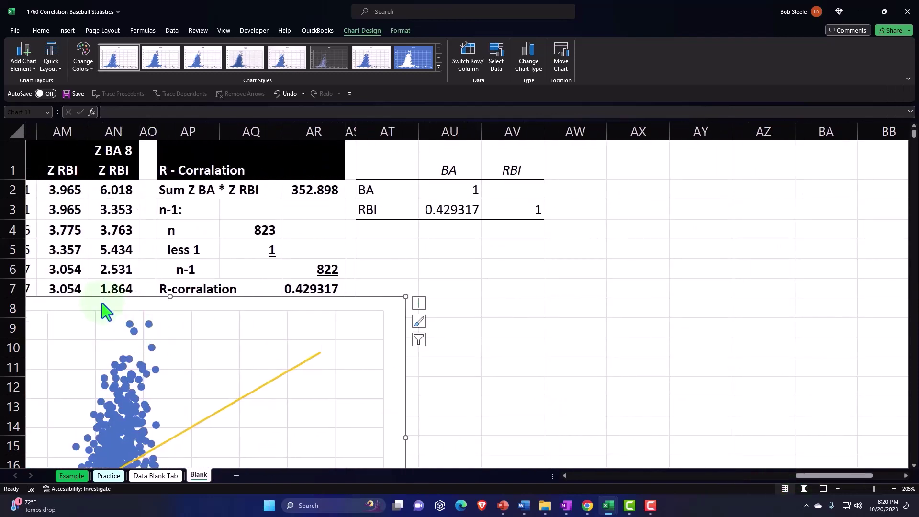
{"action": "left_click_drag", "start_coordinate": [105, 312], "coordinate": [327, 338]}
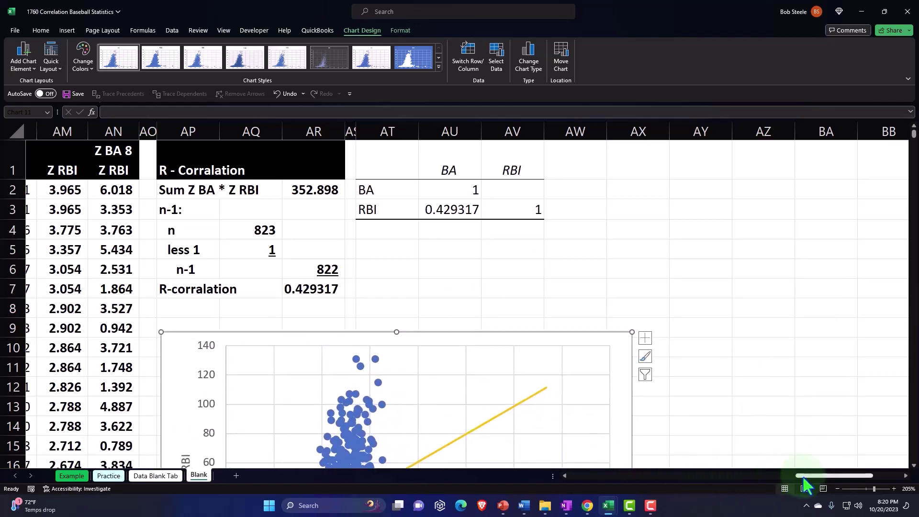
Insert a second scatter chart from the BA and RBI table columns, AC1:AD824, including the headers.
{"action": "left_click_drag", "start_coordinate": [803, 477], "coordinate": [743, 484]}
{"action": "left_click", "coordinate": [206, 167]}
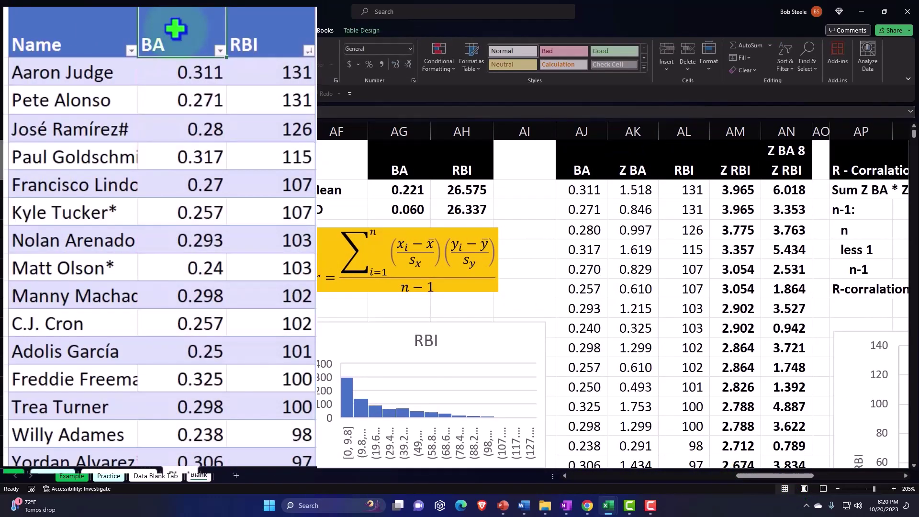
{"action": "key", "text": "shift+Right"}
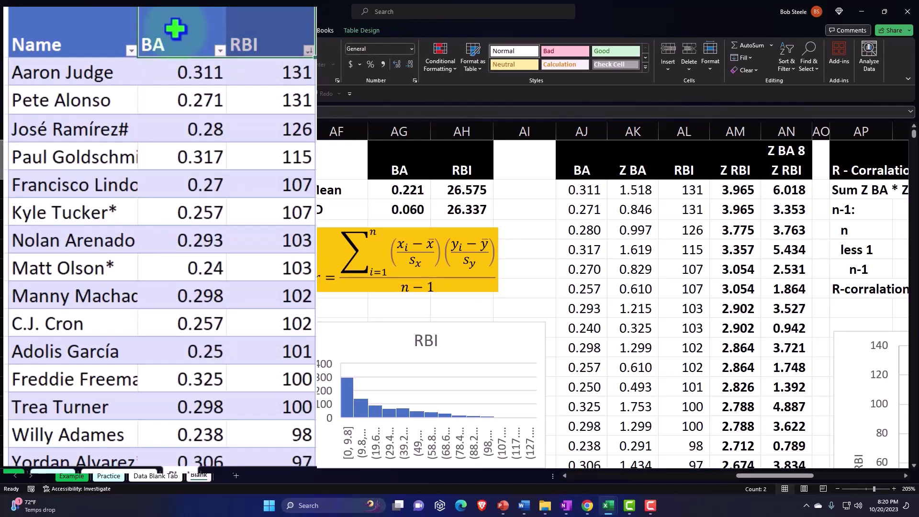
{"action": "key", "text": "ctrl+shift+Down"}
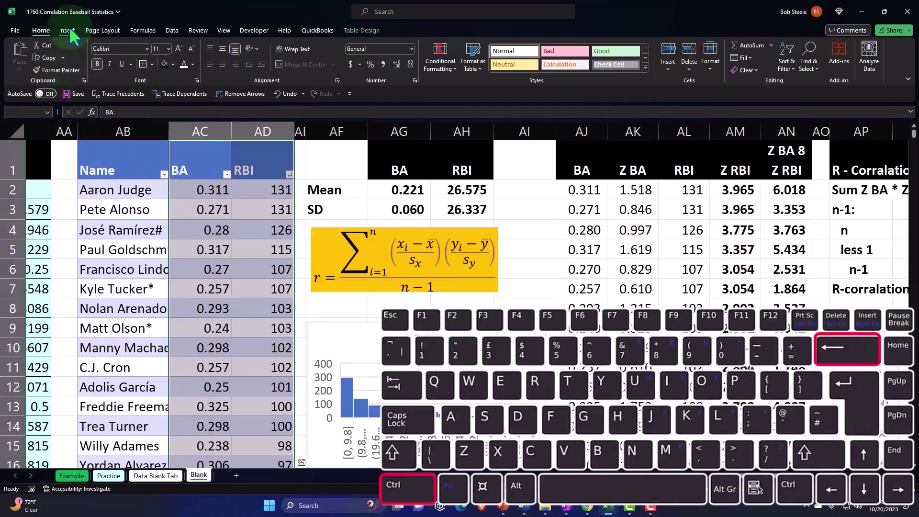
{"action": "left_click", "coordinate": [68, 29]}
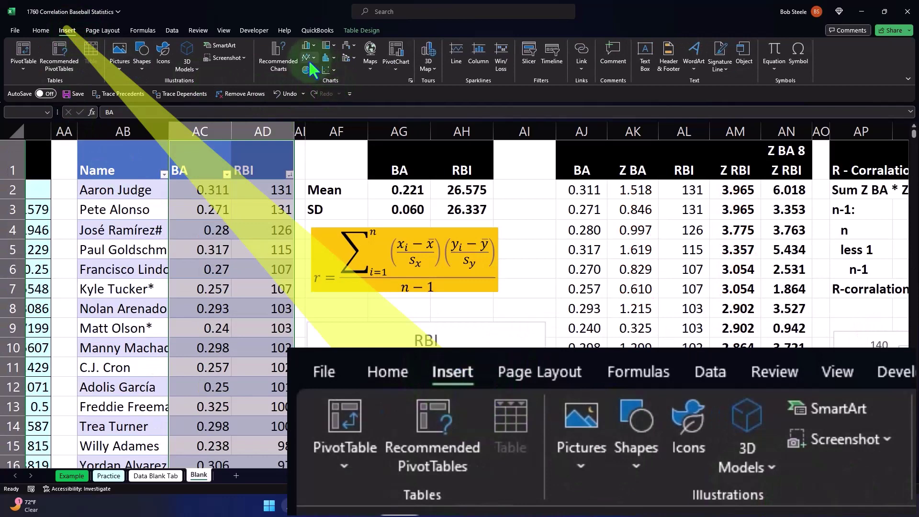
{"action": "left_click", "coordinate": [309, 60]}
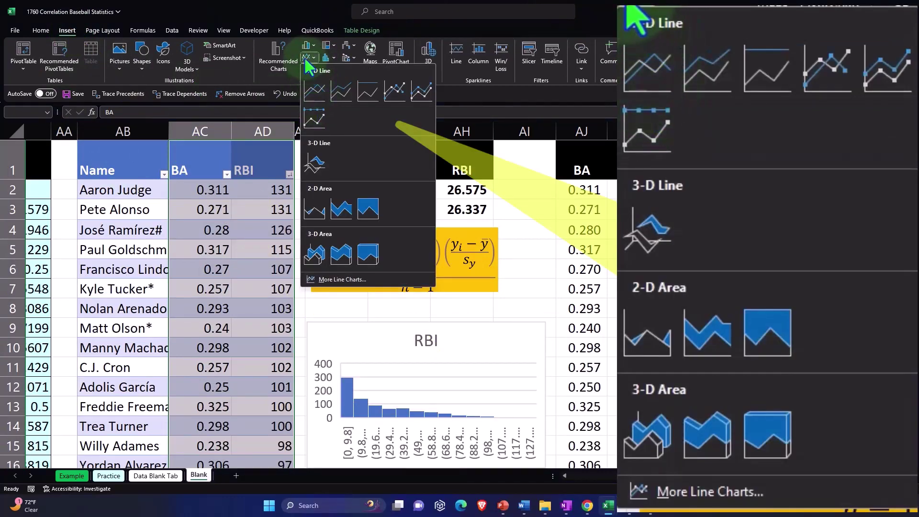
{"action": "left_click", "coordinate": [308, 59]}
{"action": "left_click", "coordinate": [327, 58]}
{"action": "left_click", "coordinate": [335, 111]}
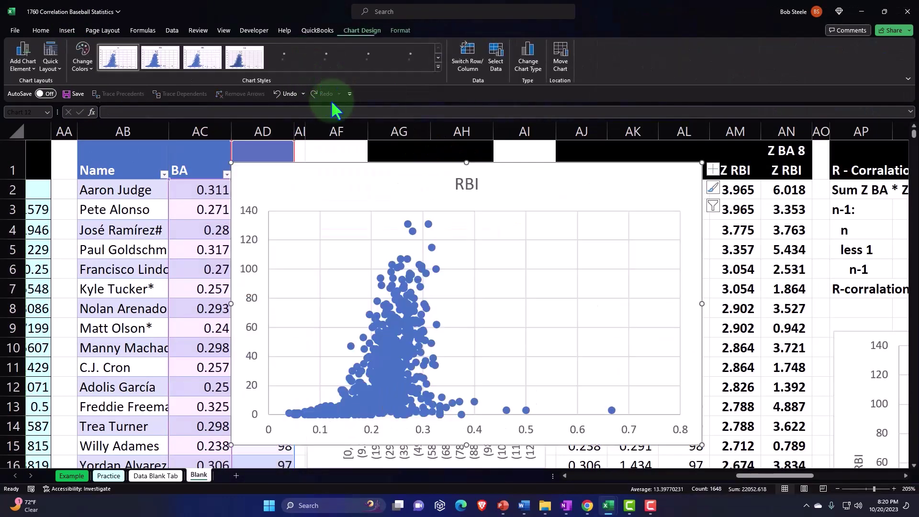
Move the second scatter chart off the player table to start around column AF, and remove its chart title.
{"action": "left_click_drag", "start_coordinate": [334, 173], "coordinate": [420, 172]}
{"action": "left_click", "coordinate": [543, 179]}
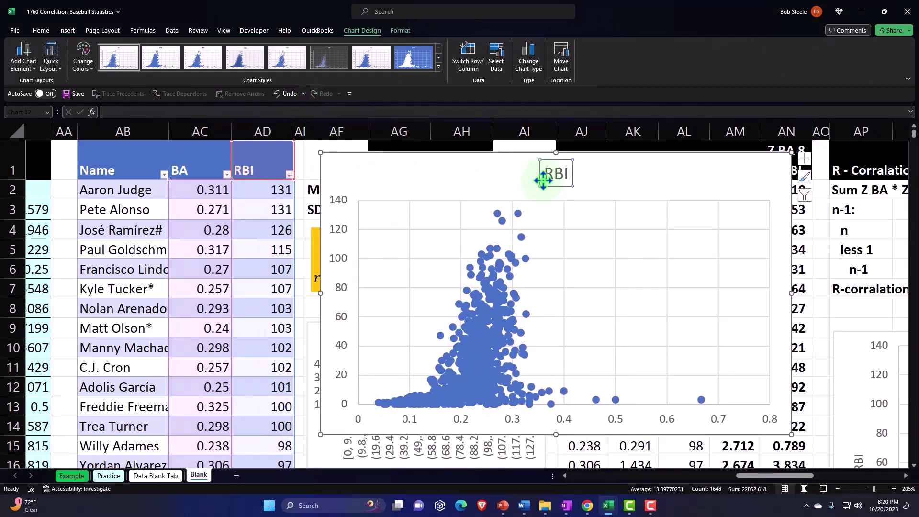
{"action": "key", "text": "Delete"}
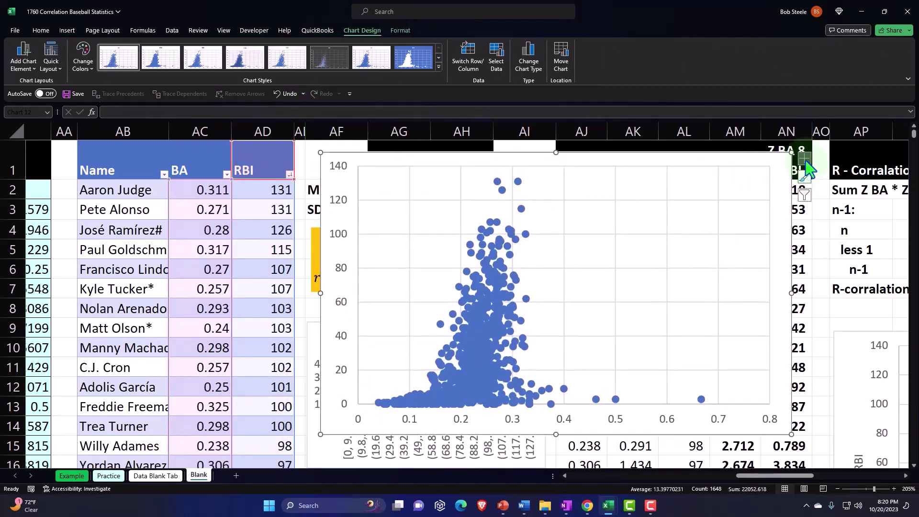
Add axis titles to the second scatter chart, linking the horizontal one to the RBI header in AD1 and the vertical one to BA in AC1.
{"action": "left_click", "coordinate": [806, 160]}
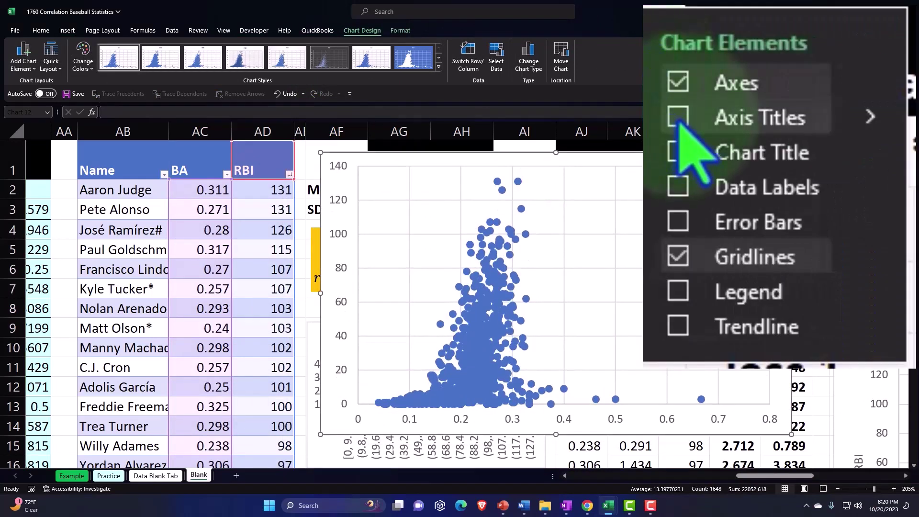
{"action": "left_click", "coordinate": [678, 119]}
{"action": "left_click", "coordinate": [602, 410]}
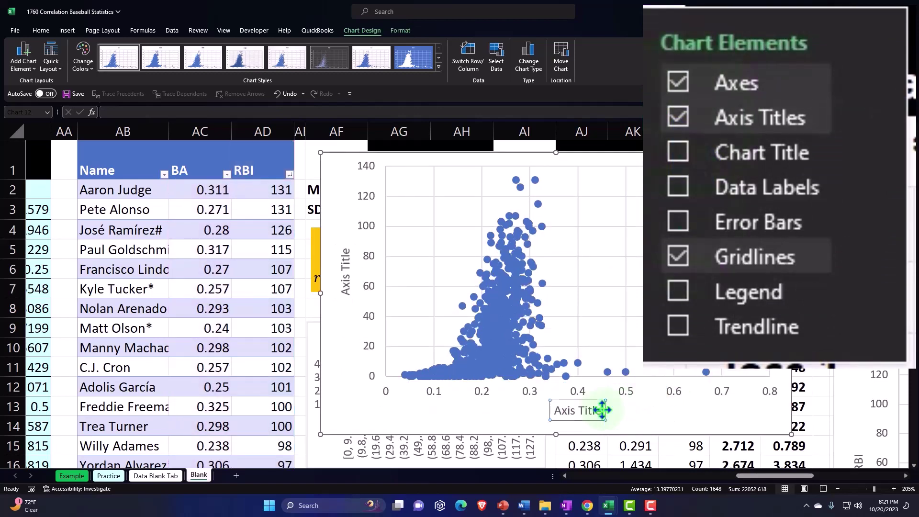
{"action": "type", "text": "="}
{"action": "left_click", "coordinate": [250, 173]}
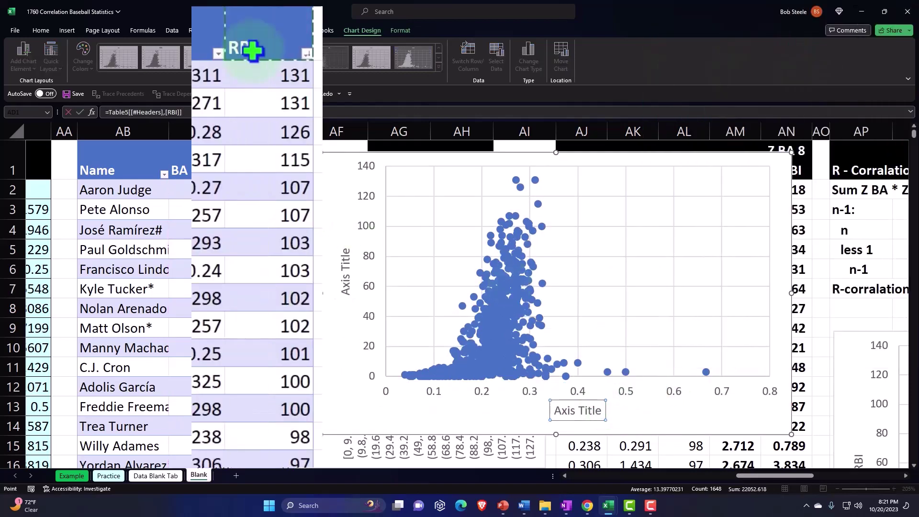
{"action": "key", "text": "Return"}
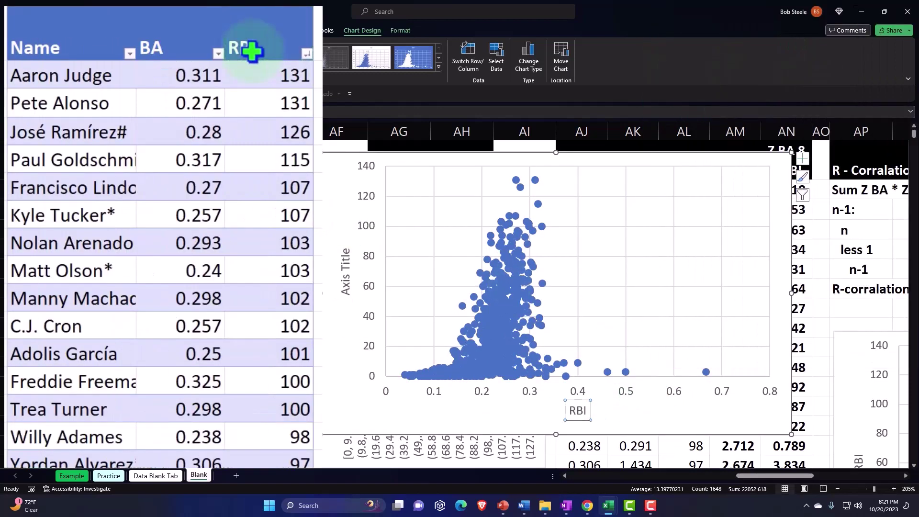
{"action": "left_click", "coordinate": [346, 268]}
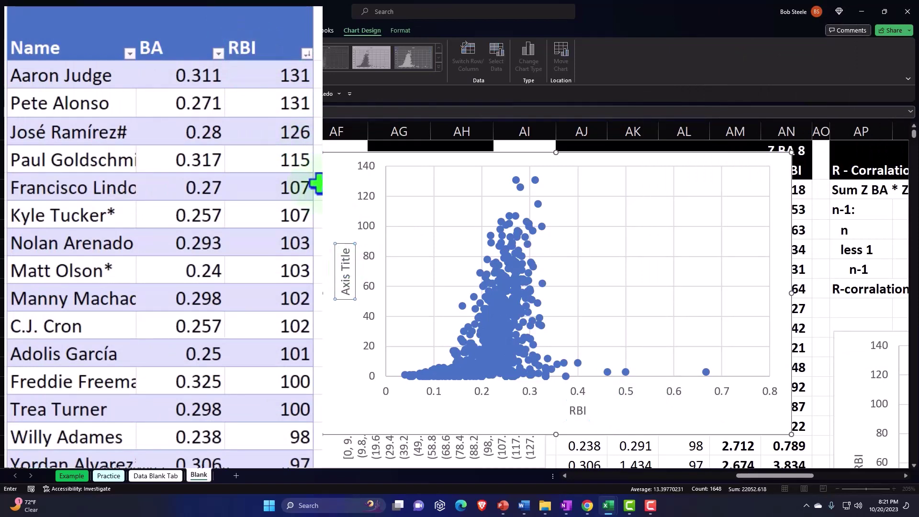
{"action": "key", "text": "Return"}
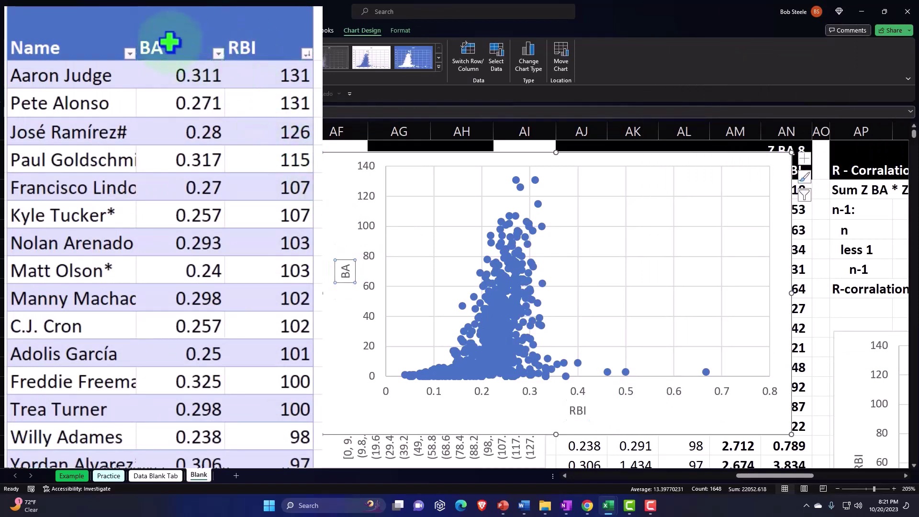
Edit the second scatter chart's RBI series so its X values come from the RBI column, AD2:AD824.
{"action": "left_click", "coordinate": [331, 170]}
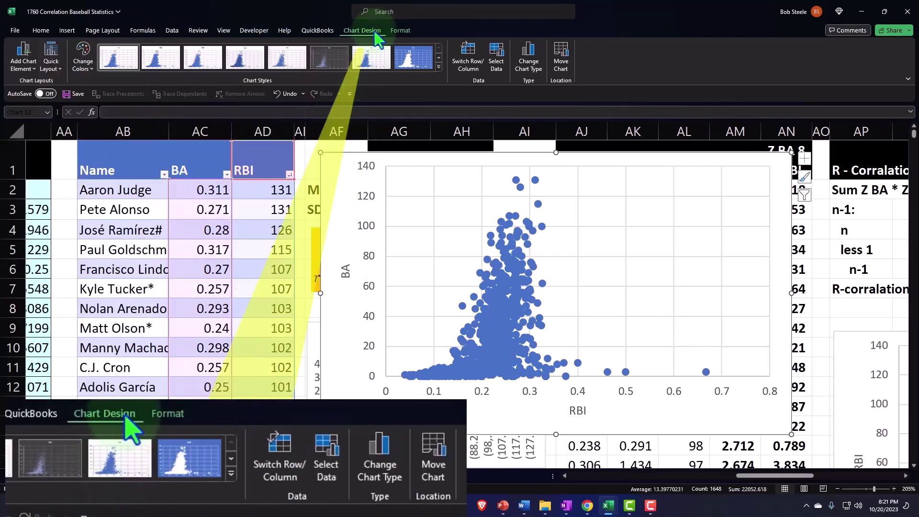
{"action": "left_click", "coordinate": [496, 62]}
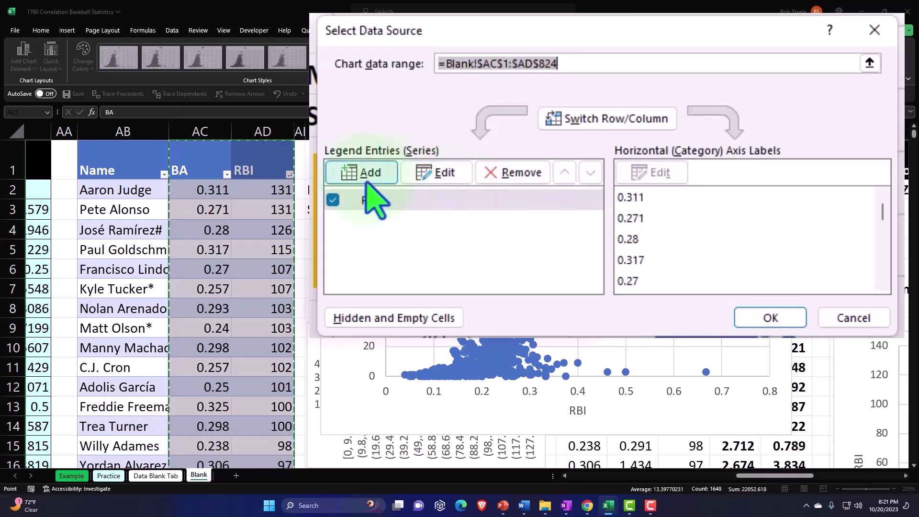
{"action": "left_click", "coordinate": [433, 176]}
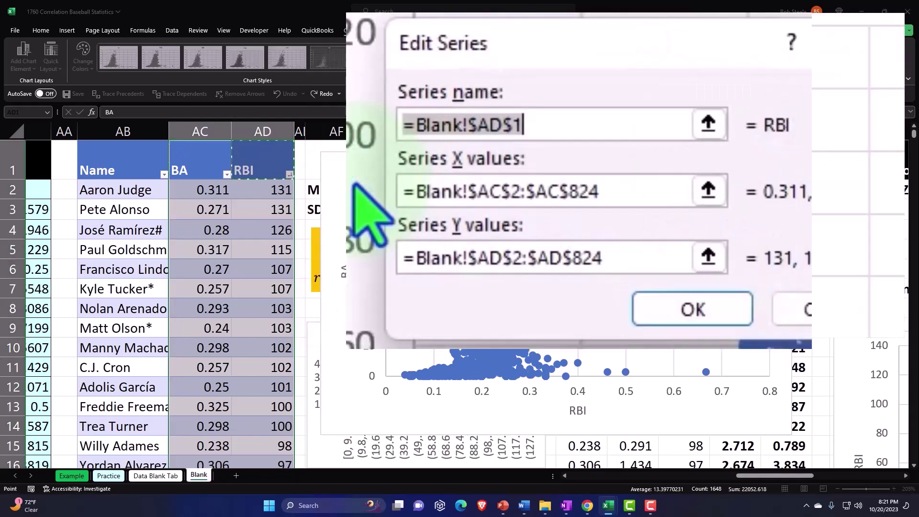
{"action": "left_click", "coordinate": [708, 191]}
{"action": "key", "text": "BackSpace"}
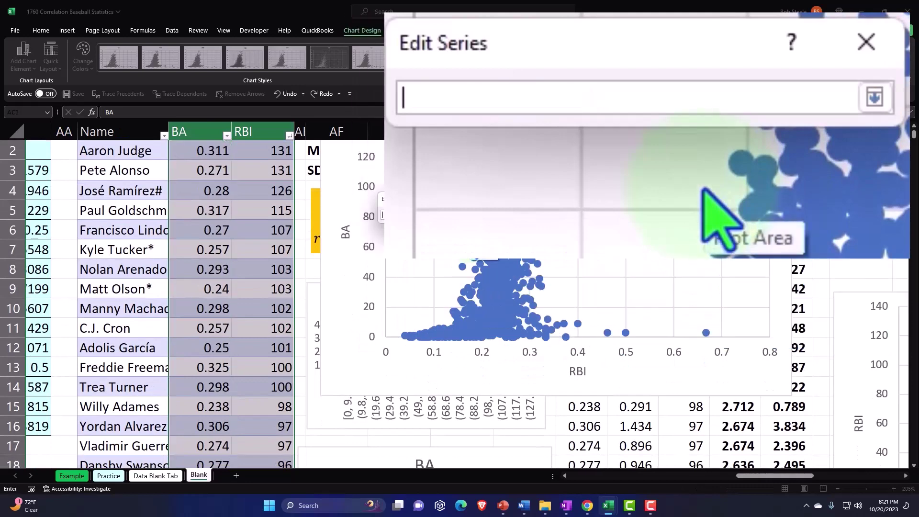
{"action": "scroll", "coordinate": [457, 260], "scroll_direction": "up", "scroll_amount": 1}
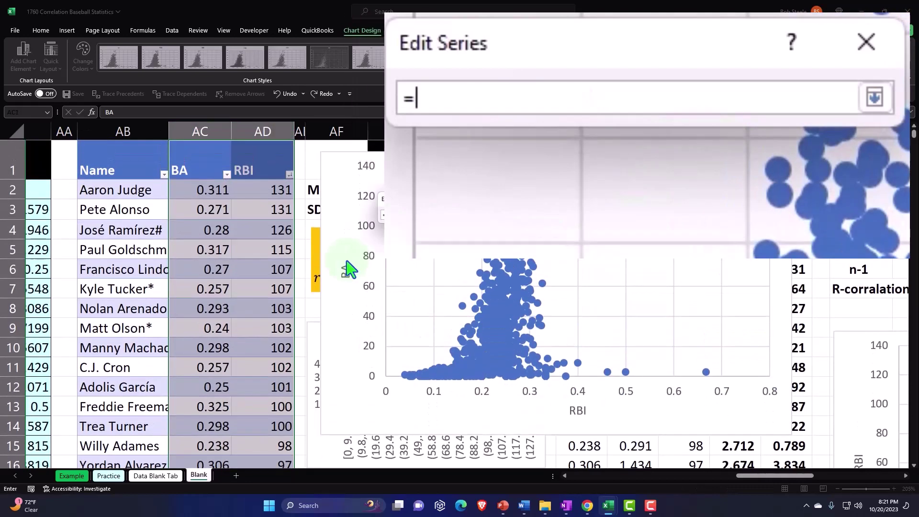
{"action": "left_click", "coordinate": [266, 192]}
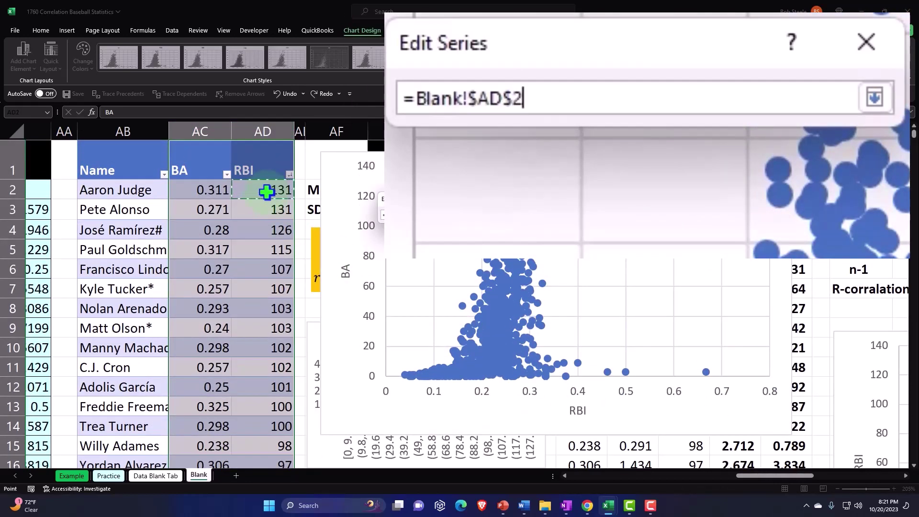
{"action": "key", "text": "ctrl+shift+Down"}
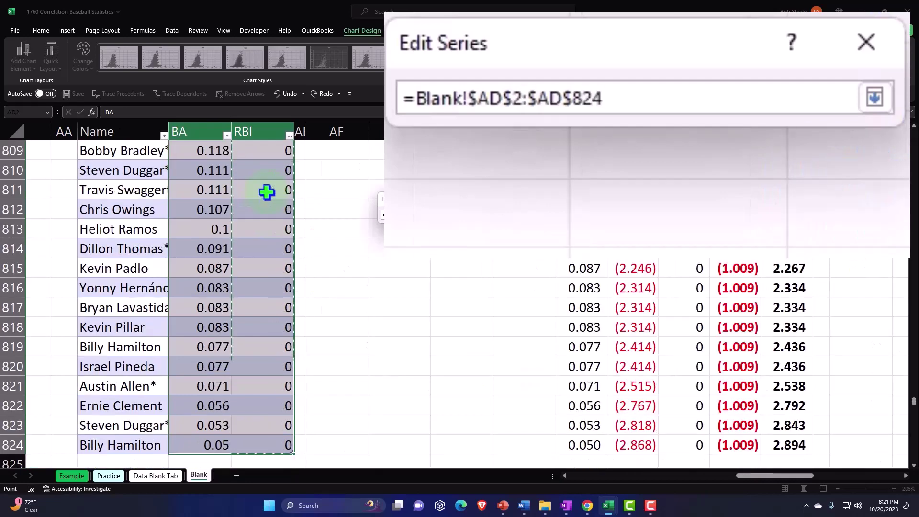
{"action": "key", "text": "ctrl+BackSpace"}
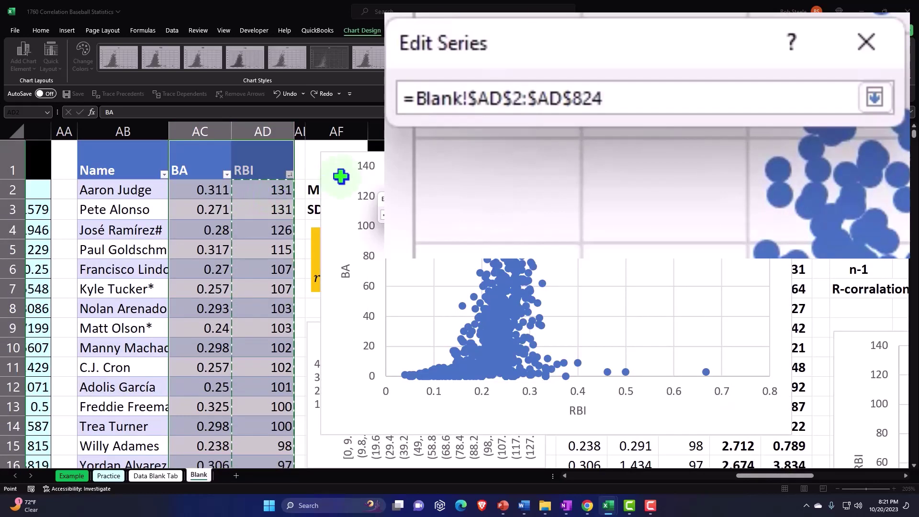
{"action": "left_click", "coordinate": [518, 214]}
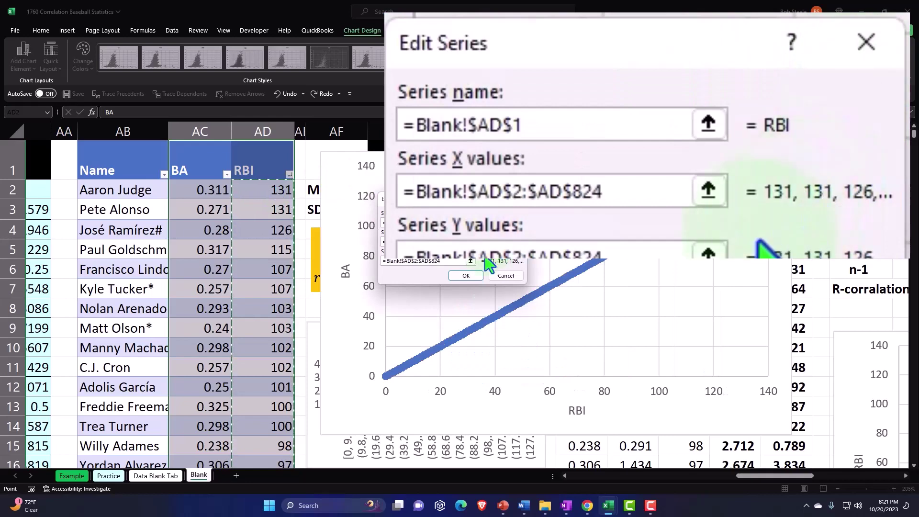
Set the series' Y values to the BA column, AC2:AC824, and accept the chart's new data source.
{"action": "left_click", "coordinate": [470, 262]}
{"action": "scroll", "coordinate": [677, 166], "scroll_direction": "down", "scroll_amount": 1}
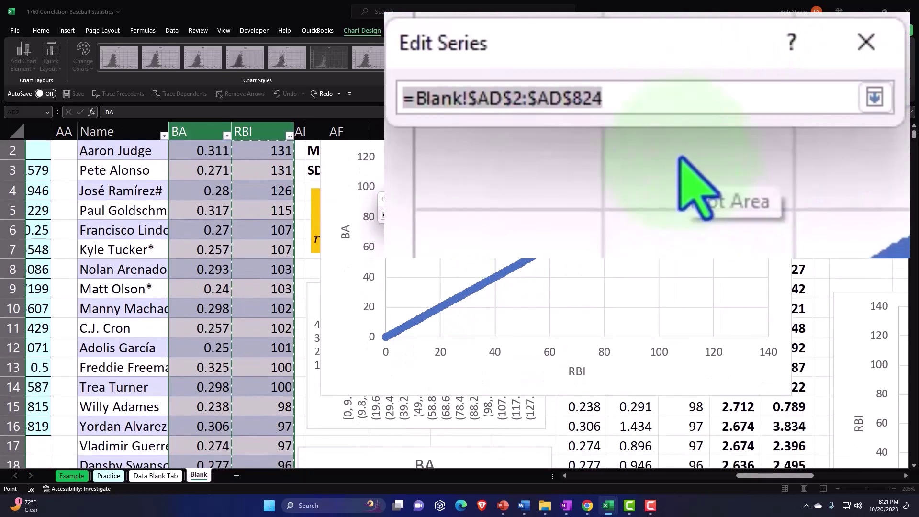
{"action": "key", "text": "Delete"}
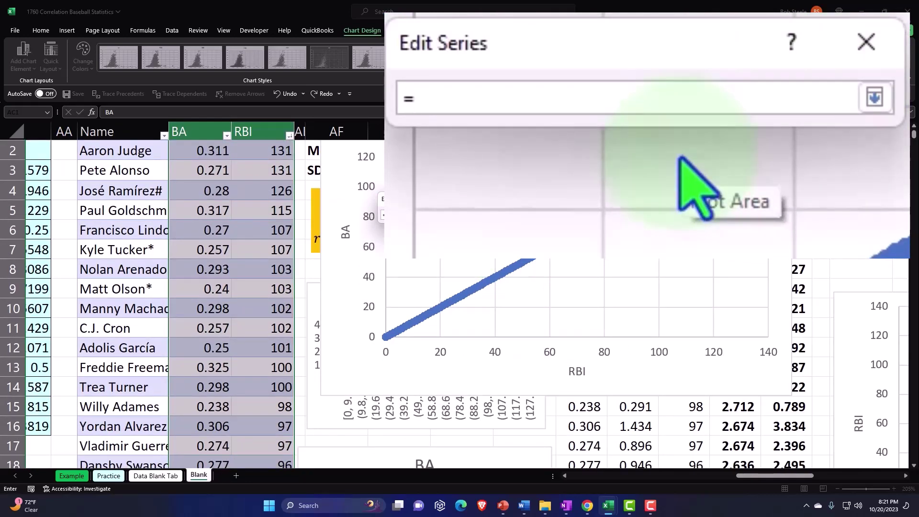
{"action": "scroll", "coordinate": [240, 249], "scroll_direction": "up", "scroll_amount": 1}
{"action": "left_click", "coordinate": [212, 192]}
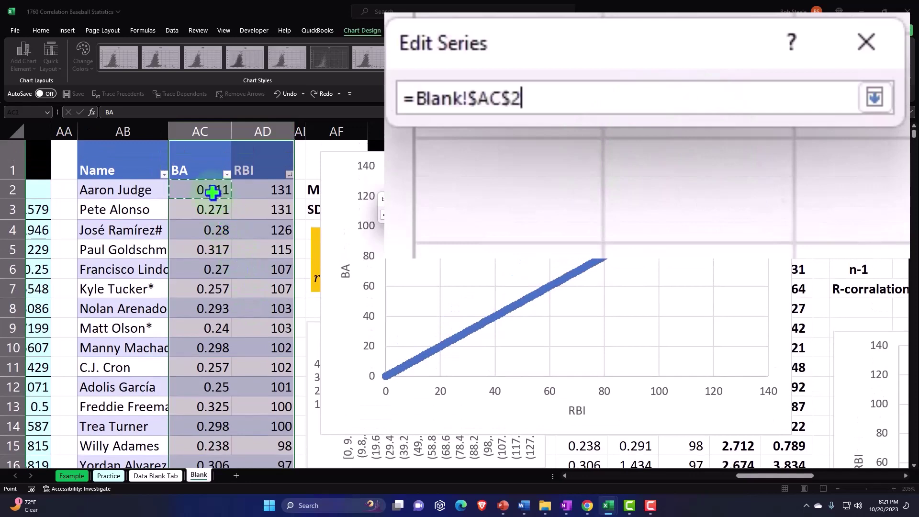
{"action": "key", "text": "ctrl+shift+Down"}
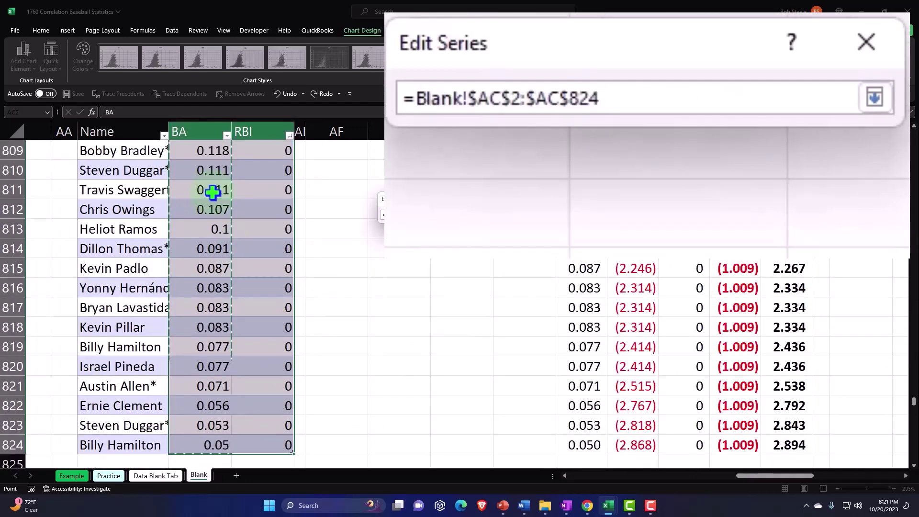
{"action": "key", "text": "ctrl+BackSpace"}
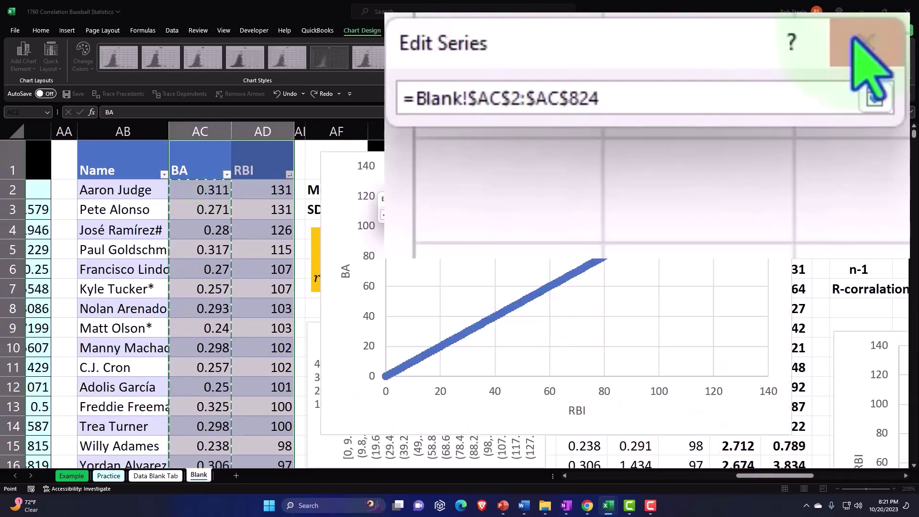
{"action": "left_click", "coordinate": [875, 97]}
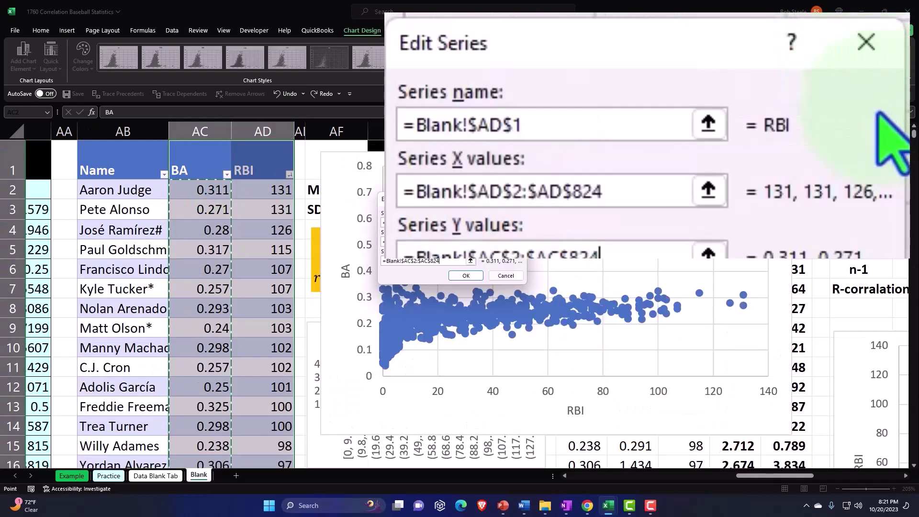
{"action": "left_click", "coordinate": [464, 278]}
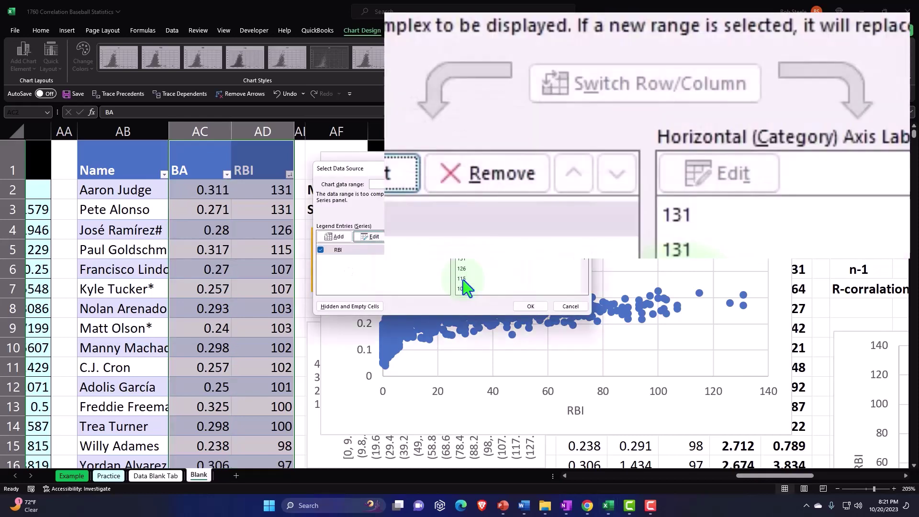
{"action": "left_click", "coordinate": [524, 306]}
Add a linear trendline to the second scatter chart and open its detailed formatting options.
{"action": "left_click", "coordinate": [804, 160]}
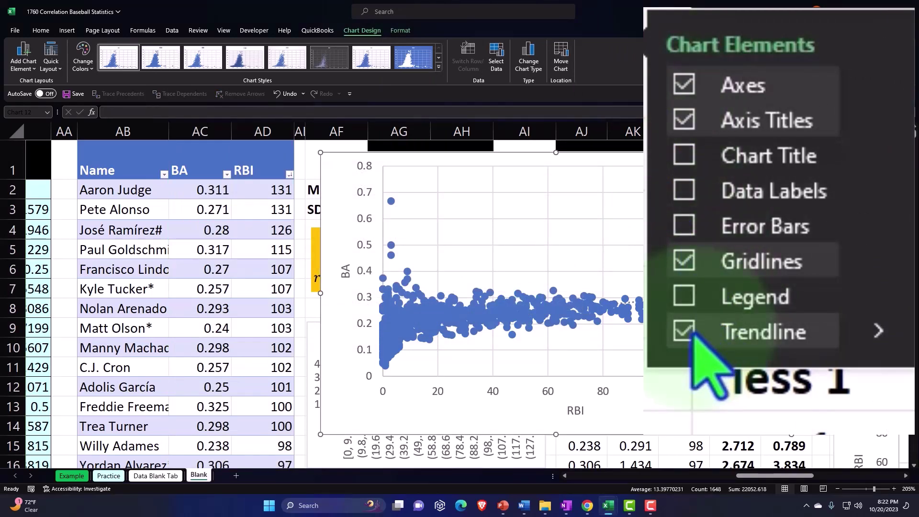
{"action": "left_click", "coordinate": [868, 341]}
{"action": "left_click", "coordinate": [526, 445]}
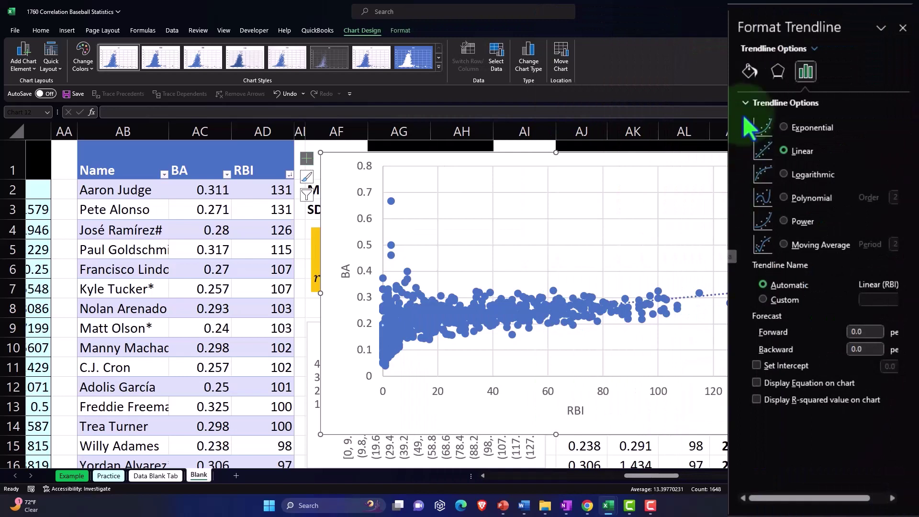
Format the second chart's trendline as a solid line in the standard orange color and close the formatting options.
{"action": "left_click", "coordinate": [749, 72]}
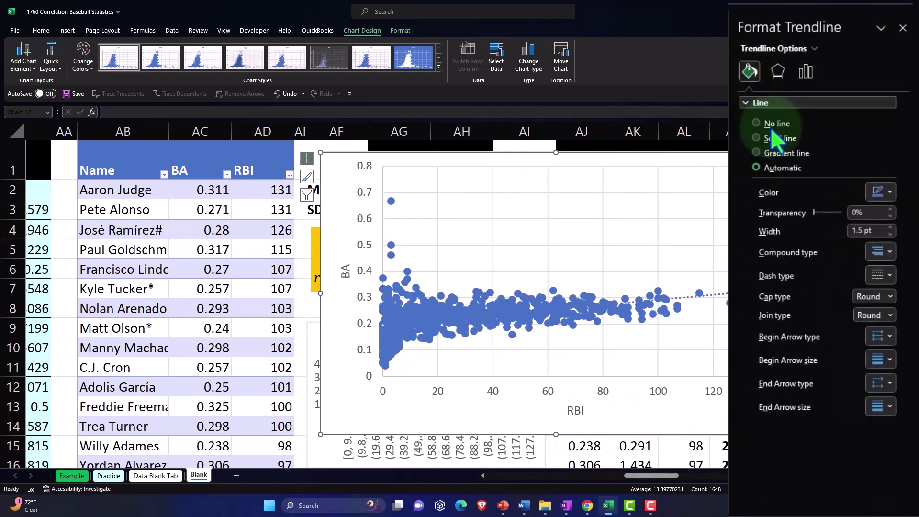
{"action": "left_click", "coordinate": [890, 280]}
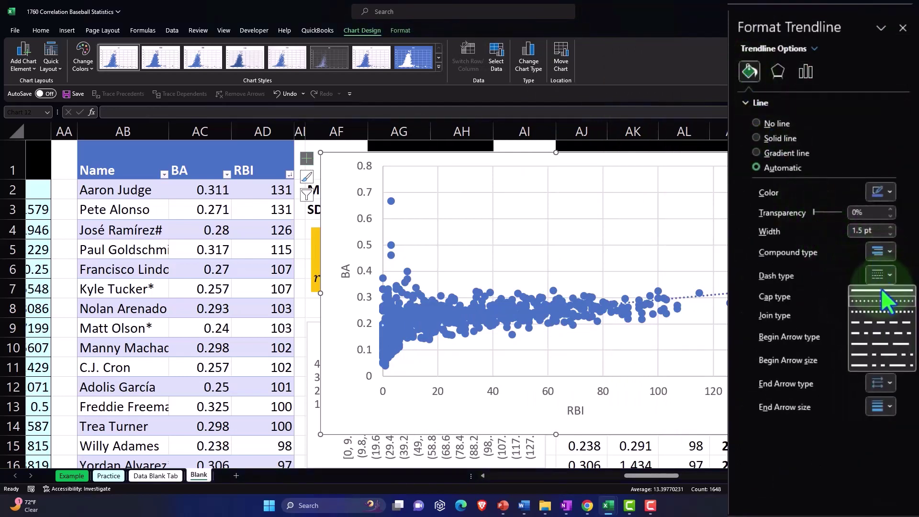
{"action": "left_click", "coordinate": [881, 289]}
{"action": "left_click", "coordinate": [882, 191]}
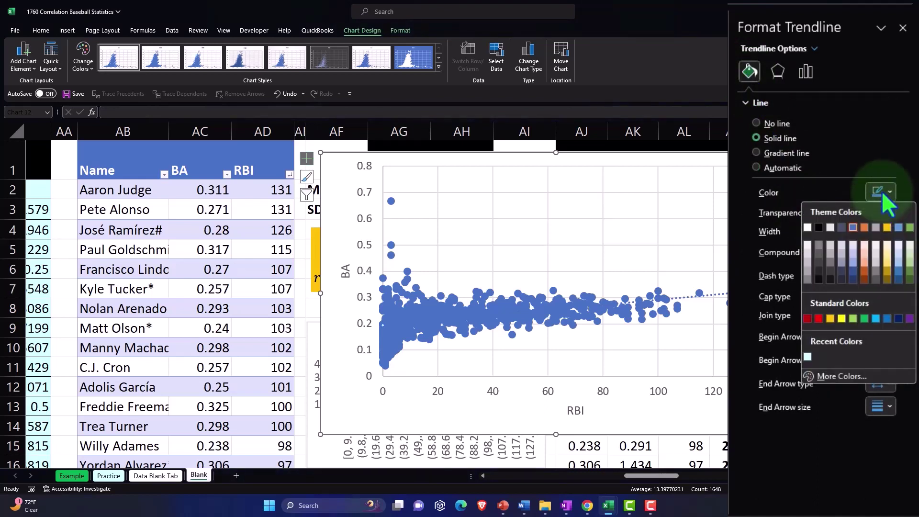
{"action": "left_click", "coordinate": [829, 319]}
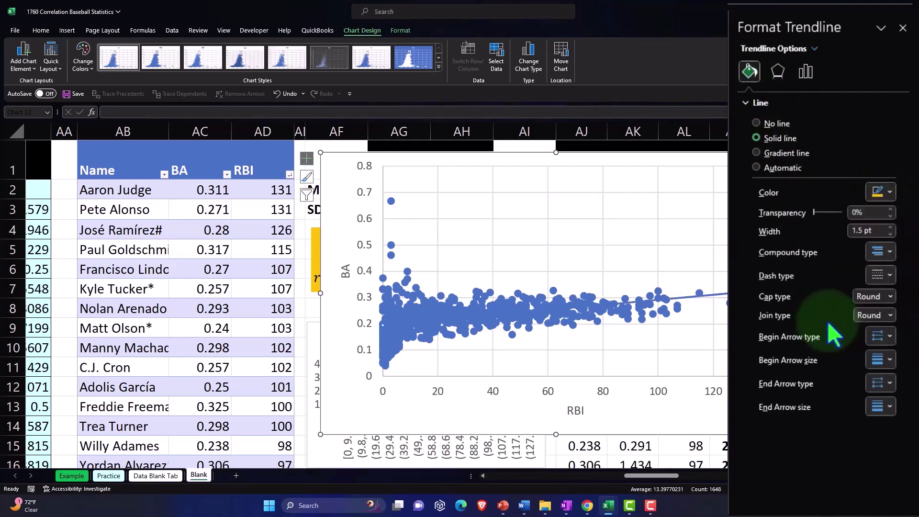
{"action": "left_click", "coordinate": [868, 191]}
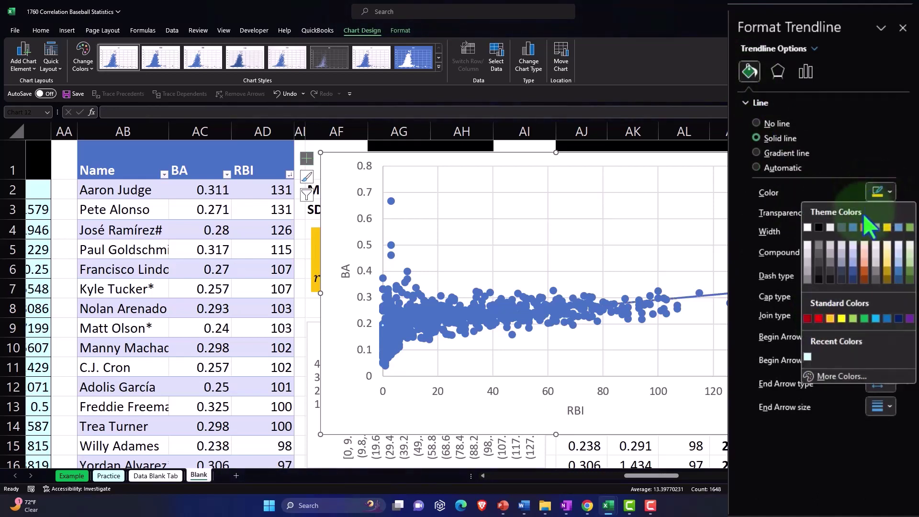
{"action": "left_click", "coordinate": [832, 320]}
{"action": "left_click", "coordinate": [903, 29]}
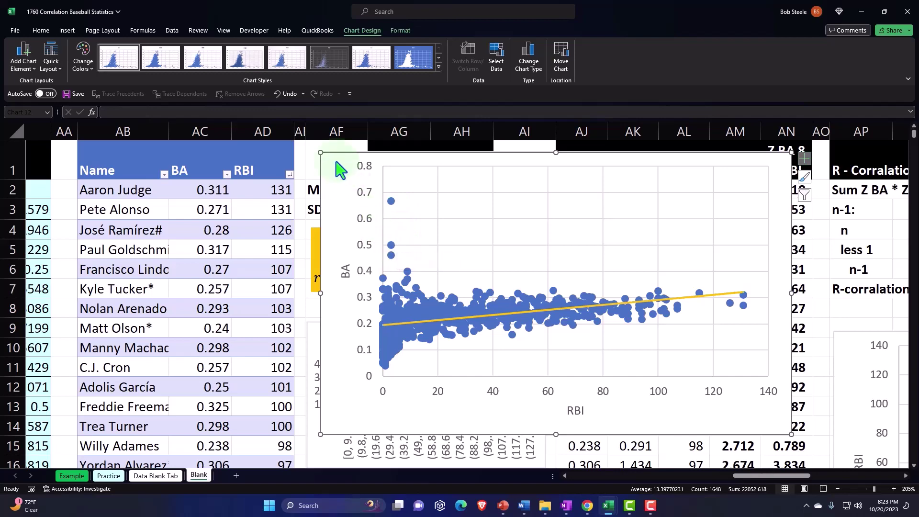
Move the second scatter chart directly beneath the first one, starting around cell AP24, and compare the two charts.
{"action": "left_click_drag", "start_coordinate": [340, 170], "coordinate": [590, 261]}
{"action": "left_click_drag", "start_coordinate": [740, 475], "coordinate": [787, 475]}
{"action": "left_click_drag", "start_coordinate": [110, 283], "coordinate": [436, 401]}
{"action": "scroll", "coordinate": [486, 306], "scroll_direction": "down", "scroll_amount": 2}
{"action": "scroll", "coordinate": [460, 289], "scroll_direction": "down", "scroll_amount": 3}
{"action": "left_click_drag", "start_coordinate": [443, 289], "coordinate": [392, 401]}
{"action": "scroll", "coordinate": [478, 350], "scroll_direction": "down", "scroll_amount": 3}
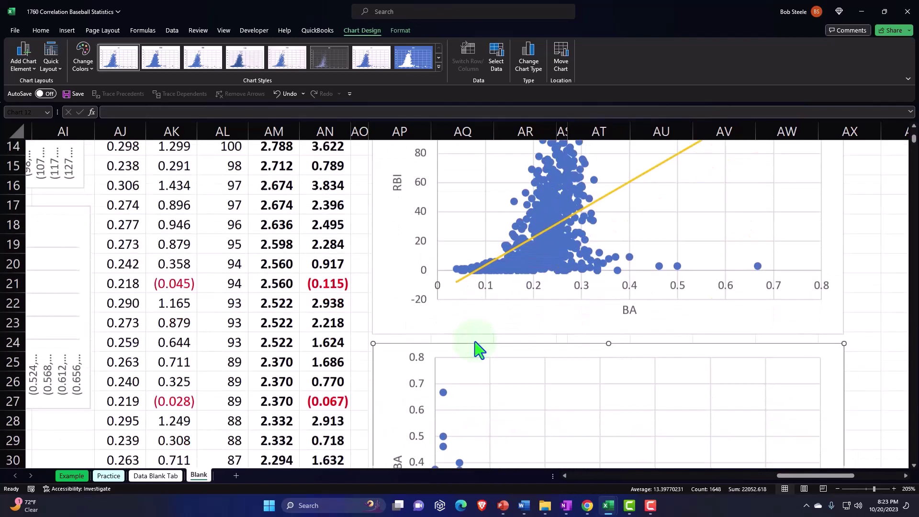
{"action": "scroll", "coordinate": [478, 350], "scroll_direction": "up", "scroll_amount": 4}
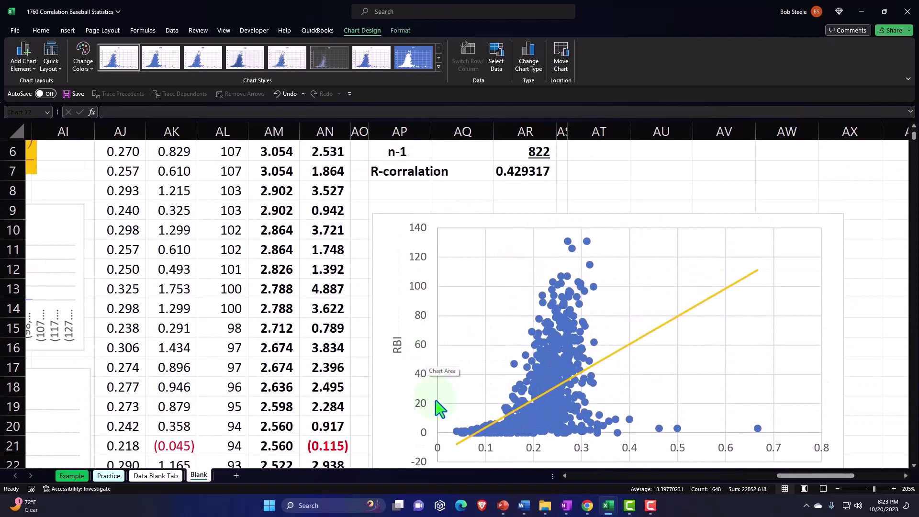
{"action": "scroll", "coordinate": [663, 334], "scroll_direction": "down", "scroll_amount": 5}
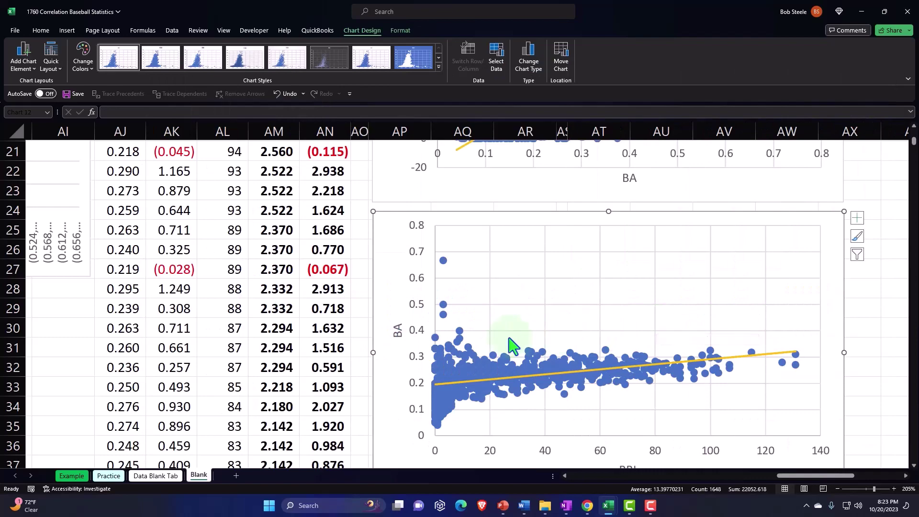
{"action": "scroll", "coordinate": [510, 345], "scroll_direction": "up", "scroll_amount": 7}
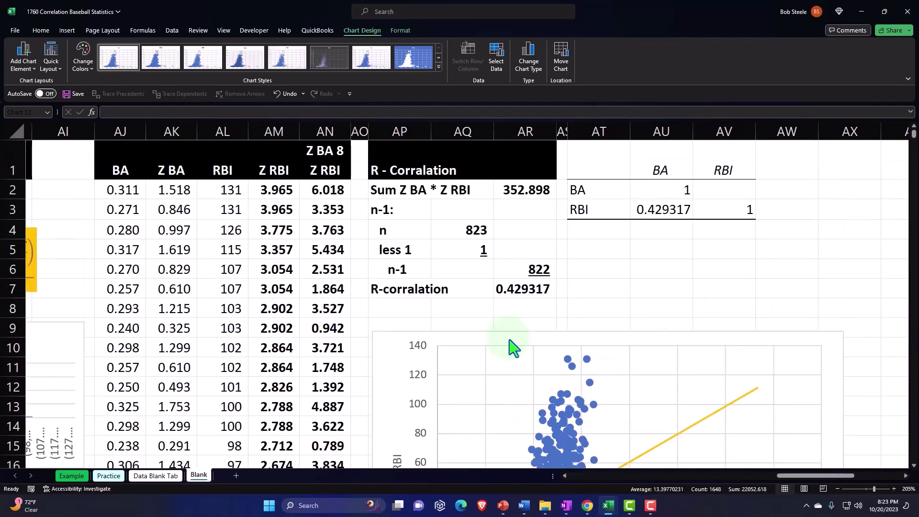
Fill the player table's data rows, AB2:AD824, with light cyan.
{"action": "left_click_drag", "start_coordinate": [798, 476], "coordinate": [726, 503]}
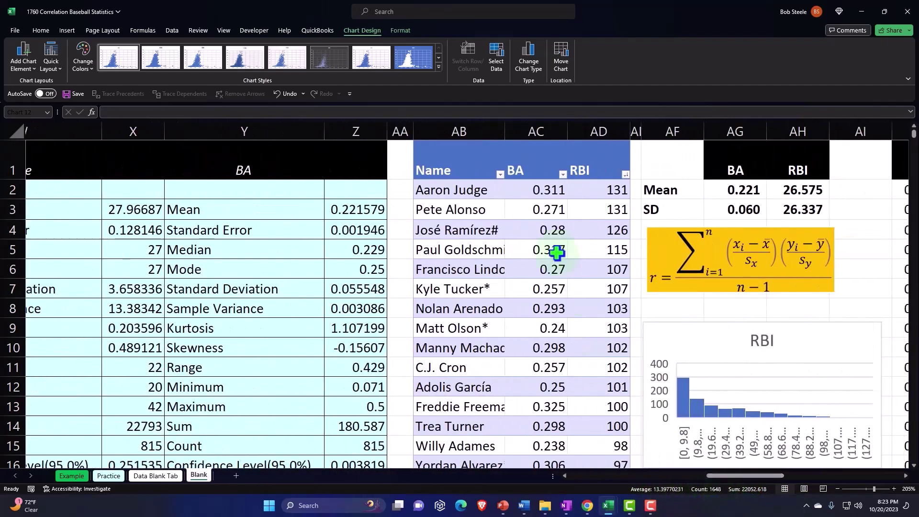
{"action": "left_click_drag", "start_coordinate": [470, 192], "coordinate": [547, 192]}
{"action": "key", "text": "shift+Right"}
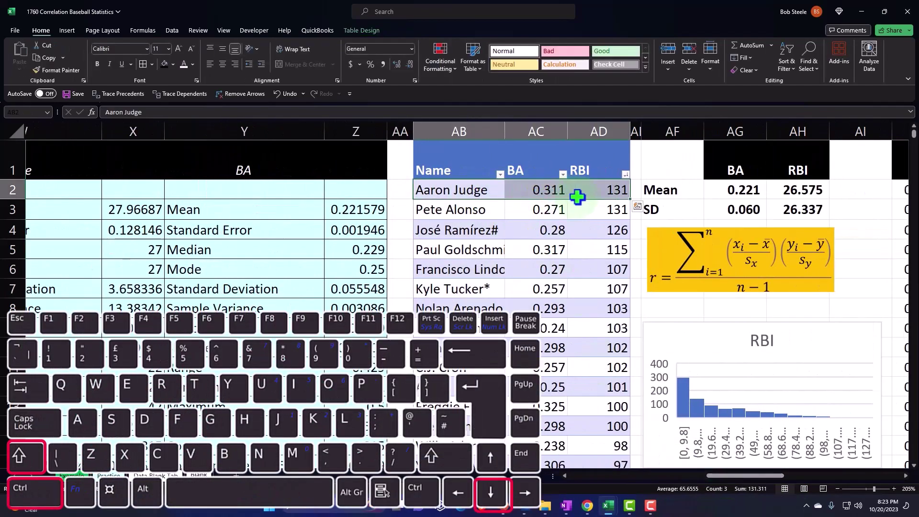
{"action": "key", "text": "ctrl+shift+Down"}
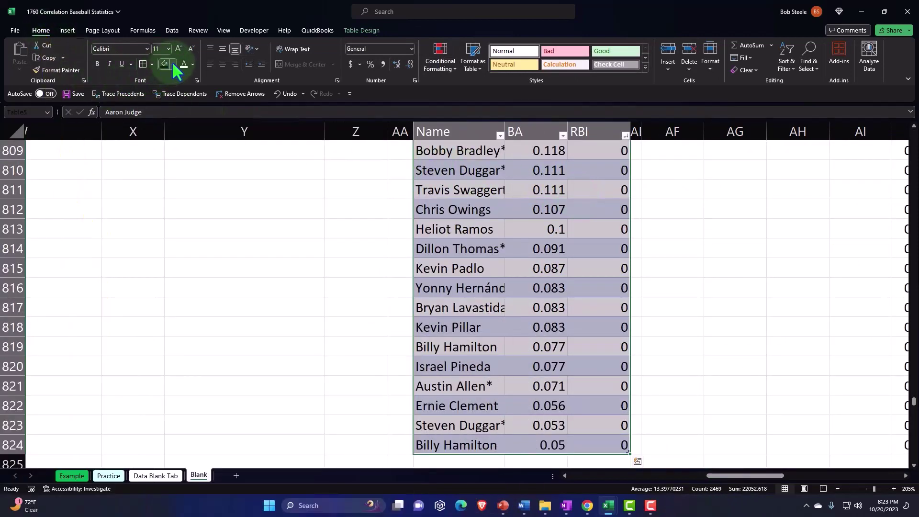
{"action": "left_click", "coordinate": [173, 64]}
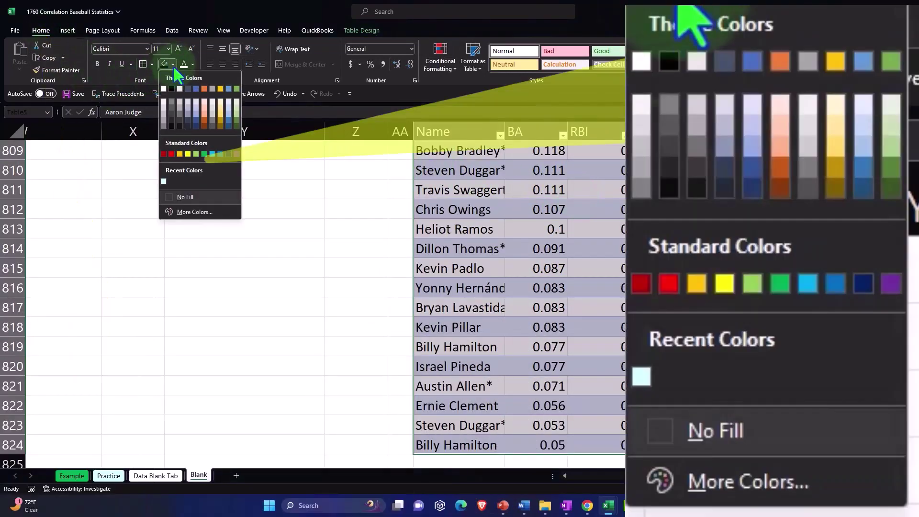
{"action": "left_click", "coordinate": [180, 213]}
{"action": "left_click", "coordinate": [253, 196]}
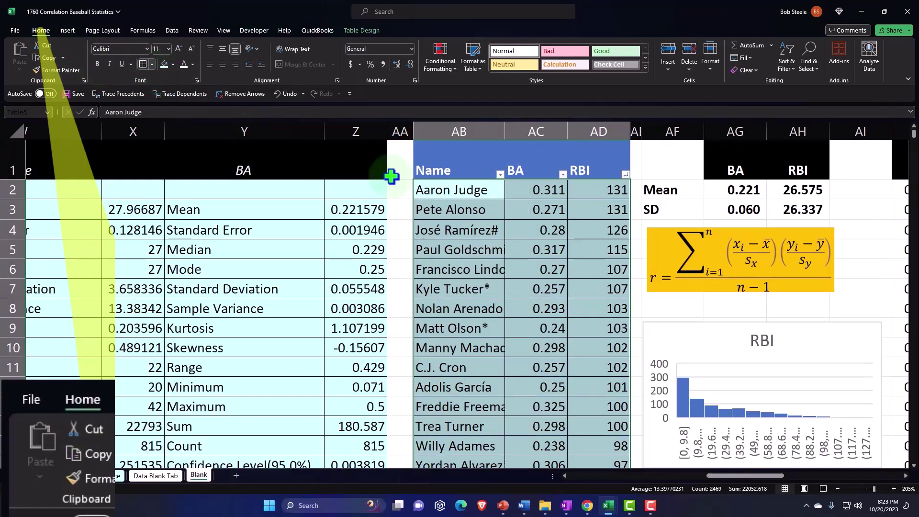
Apply borders and a light cyan fill to the mean and SD table's cells, AF2:AH3.
{"action": "left_click", "coordinate": [491, 192]}
{"action": "key", "text": "Right"}
{"action": "key", "text": "Right"}
{"action": "key", "text": "Right"}
{"action": "key", "text": "Right"}
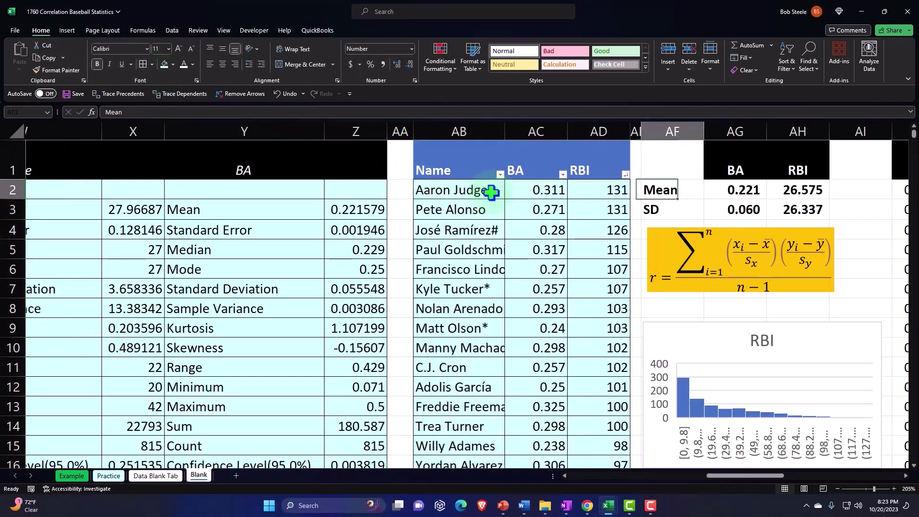
{"action": "key", "text": "shift+Right"}
{"action": "key", "text": "shift+Right"}
{"action": "key", "text": "shift+Down"}
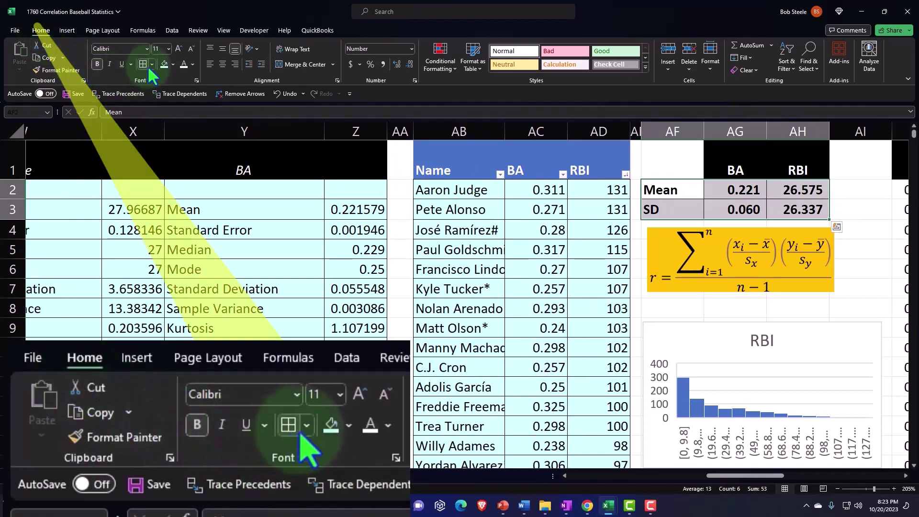
{"action": "left_click", "coordinate": [165, 65]}
Apply borders and a light cyan fill to the z-score table's data rows, AJ2:AN824.
{"action": "key", "text": "Right"}
{"action": "key", "text": "Right"}
{"action": "key", "text": "Right"}
{"action": "key", "text": "Right"}
{"action": "key", "text": "Right"}
{"action": "key", "text": "Right"}
{"action": "key", "text": "Right"}
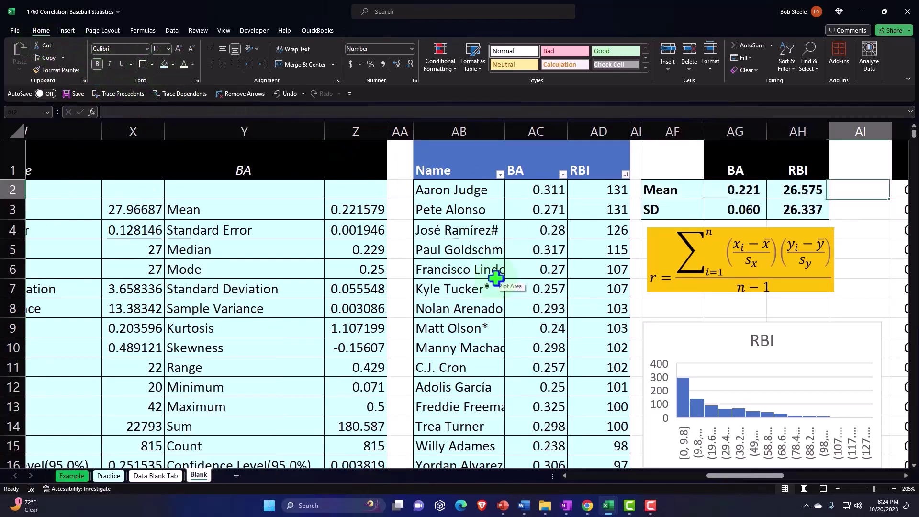
{"action": "key", "text": "Left"}
{"action": "key", "text": "Left"}
{"action": "key", "text": "Left"}
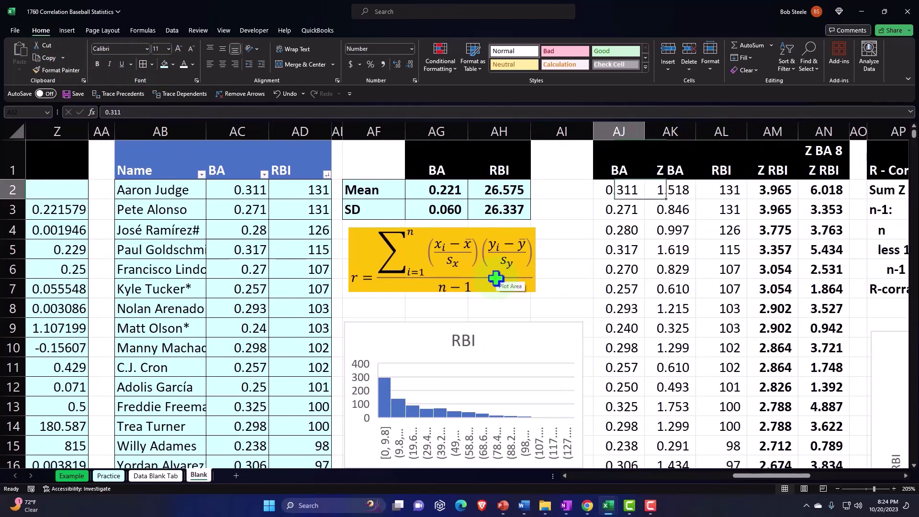
{"action": "key", "text": "shift+Right"}
{"action": "key", "text": "shift+Right"}
{"action": "key", "text": "shift+Right"}
{"action": "key", "text": "shift+Right"}
{"action": "key", "text": "ctrl+shift+Down"}
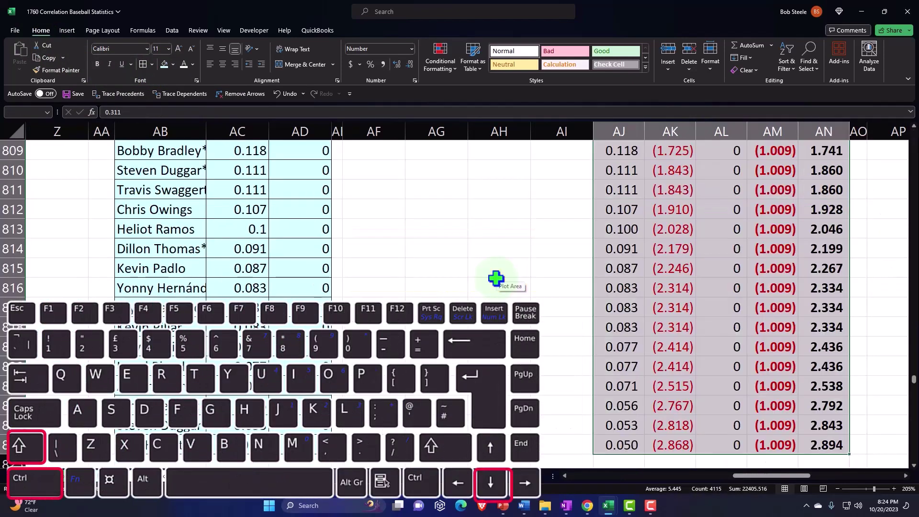
{"action": "key", "text": "ctrl+BackSpace"}
{"action": "left_click", "coordinate": [143, 64]}
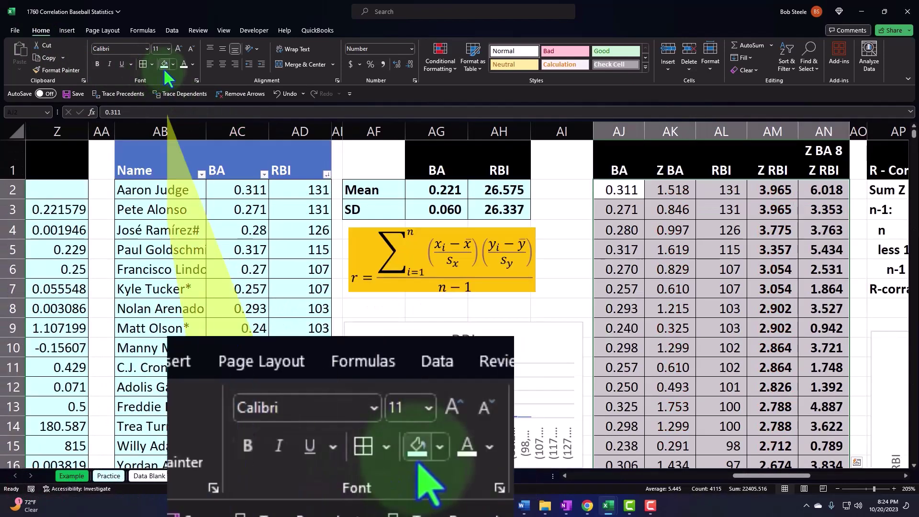
{"action": "left_click", "coordinate": [164, 65]}
Apply borders and a light cyan fill to the manual R correlation calculation, AP2:AR7.
{"action": "key", "text": "Right"}
{"action": "key", "text": "Right"}
{"action": "key", "text": "Right"}
{"action": "key", "text": "Right"}
{"action": "key", "text": "Right"}
{"action": "key", "text": "Right"}
{"action": "key", "text": "Right"}
{"action": "key", "text": "Right"}
{"action": "key", "text": "Right"}
{"action": "key", "text": "Right"}
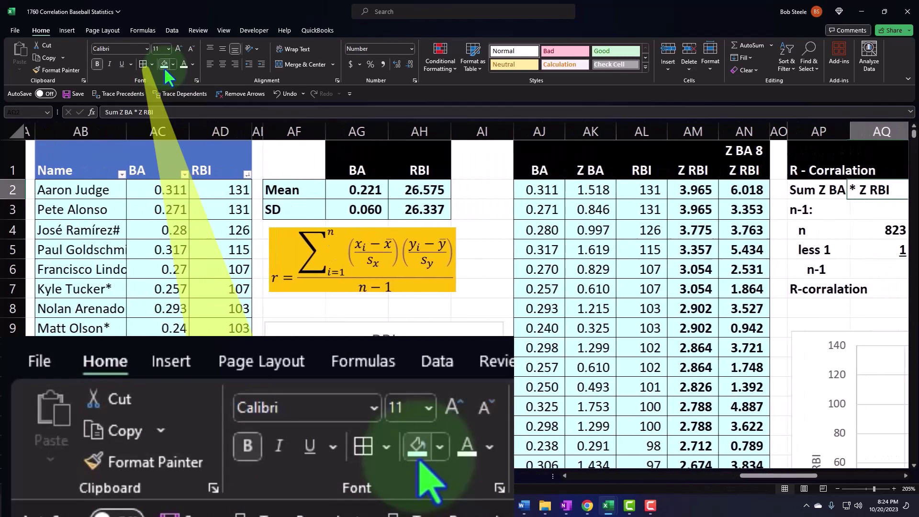
{"action": "key", "text": "Left"}
{"action": "key", "text": "Left"}
{"action": "key", "text": "Left"}
{"action": "key", "text": "Left"}
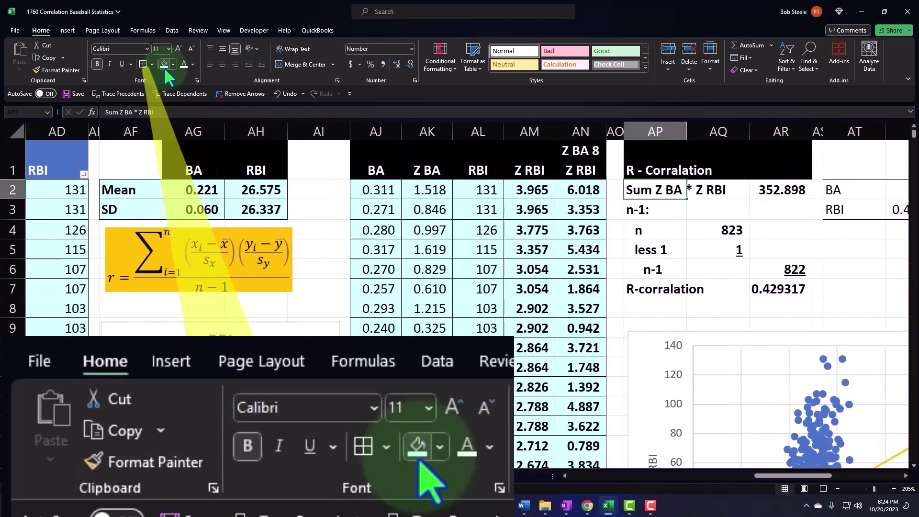
{"action": "key", "text": "shift+Right"}
{"action": "key", "text": "shift+Right"}
{"action": "key", "text": "shift+Down"}
{"action": "key", "text": "shift+Down"}
{"action": "key", "text": "shift+Down"}
{"action": "key", "text": "shift+Down"}
{"action": "key", "text": "shift+Down"}
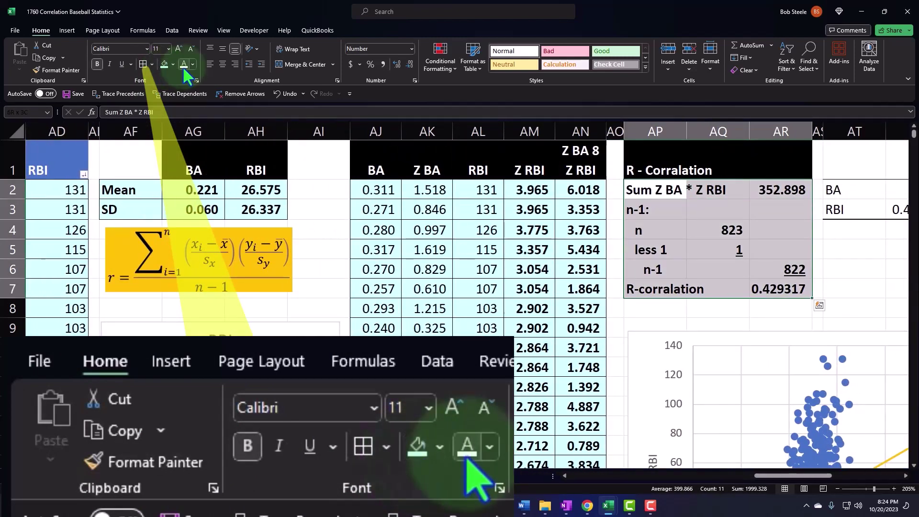
{"action": "left_click", "coordinate": [165, 65]}
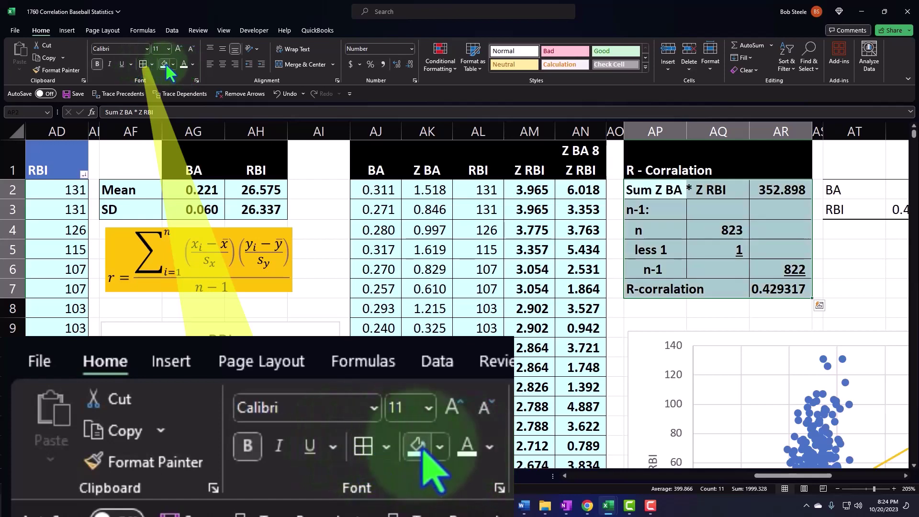
Apply borders and a light cyan fill to the correlation matrix body, AT2:AV3.
{"action": "key", "text": "Right"}
{"action": "key", "text": "Right"}
{"action": "key", "text": "Right"}
{"action": "key", "text": "Right"}
{"action": "key", "text": "Right"}
{"action": "key", "text": "Right"}
{"action": "key", "text": "Right"}
{"action": "key", "text": "Right"}
{"action": "key", "text": "Right"}
{"action": "key", "text": "Right"}
{"action": "key", "text": "Left"}
{"action": "key", "text": "Left"}
{"action": "key", "text": "Left"}
{"action": "key", "text": "Left"}
{"action": "key", "text": "Left"}
{"action": "key", "text": "Left"}
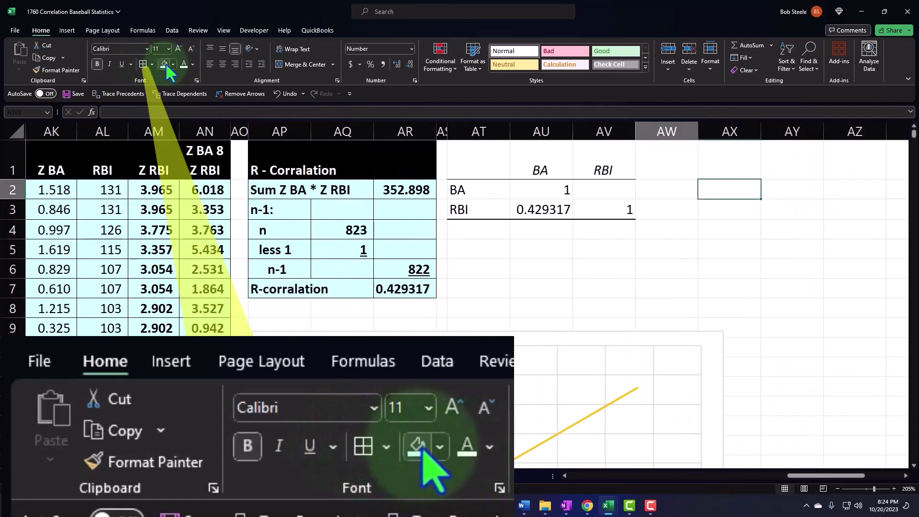
{"action": "key", "text": "Up"}
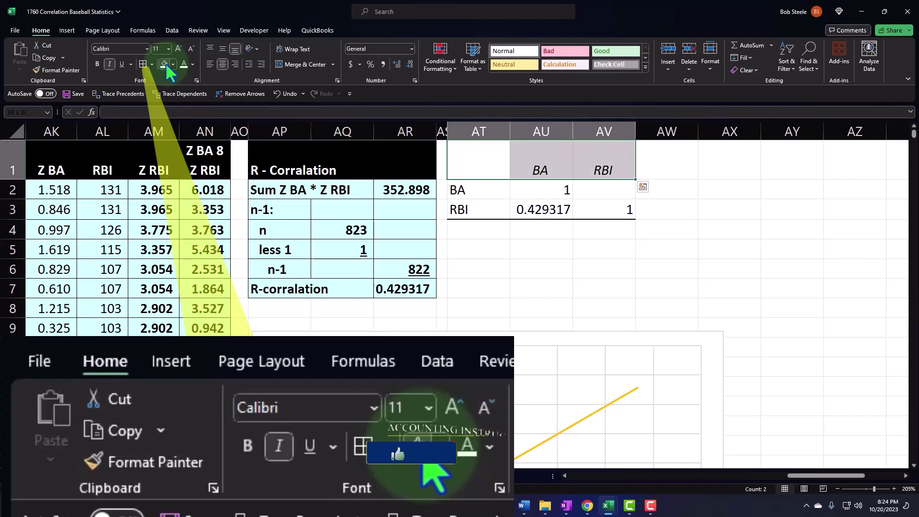
{"action": "key", "text": "Down"}
{"action": "key", "text": "shift+Right"}
{"action": "key", "text": "shift+Right"}
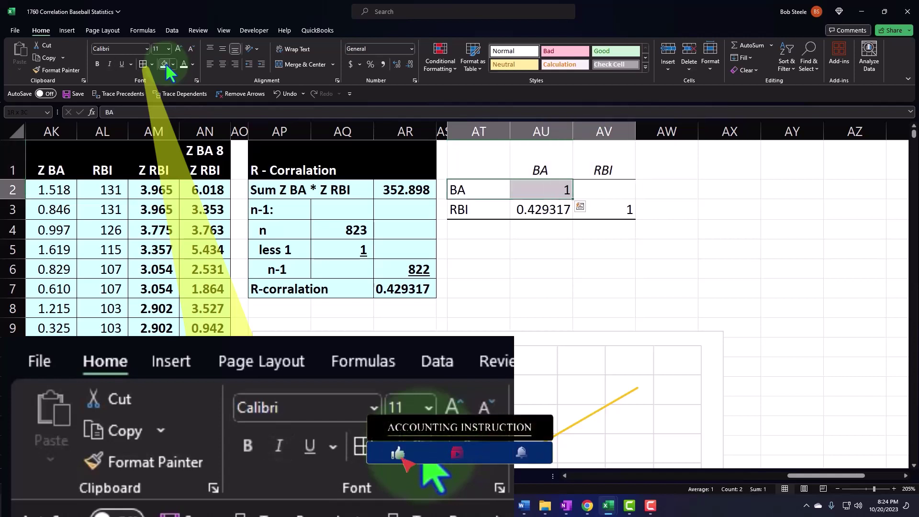
{"action": "key", "text": "shift+Down"}
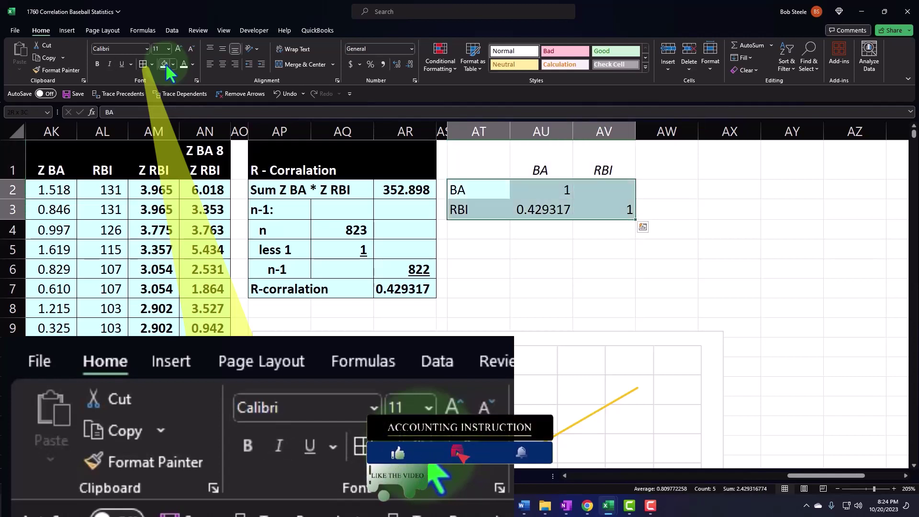
Format the correlation matrix header row, AT1:AV1, with a black fill and white text.
{"action": "left_click_drag", "start_coordinate": [476, 160], "coordinate": [600, 159]}
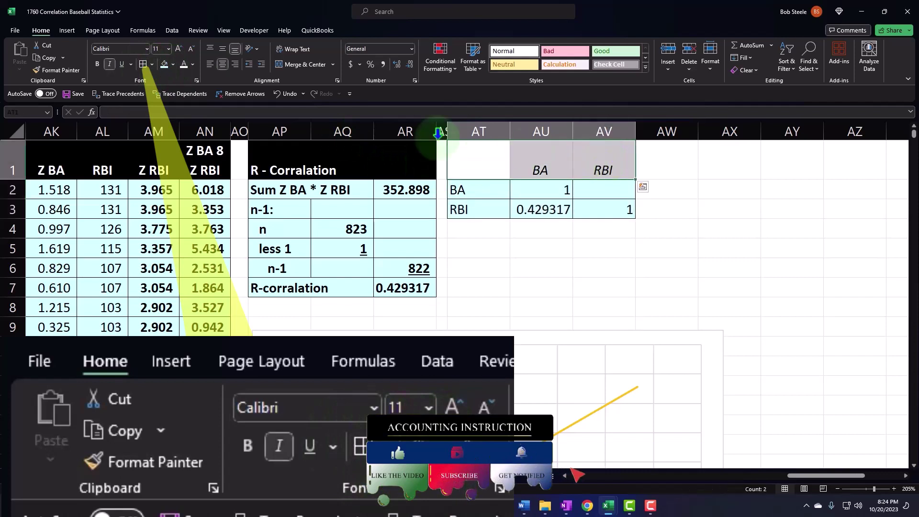
{"action": "left_click", "coordinate": [170, 65]}
{"action": "left_click", "coordinate": [171, 88]}
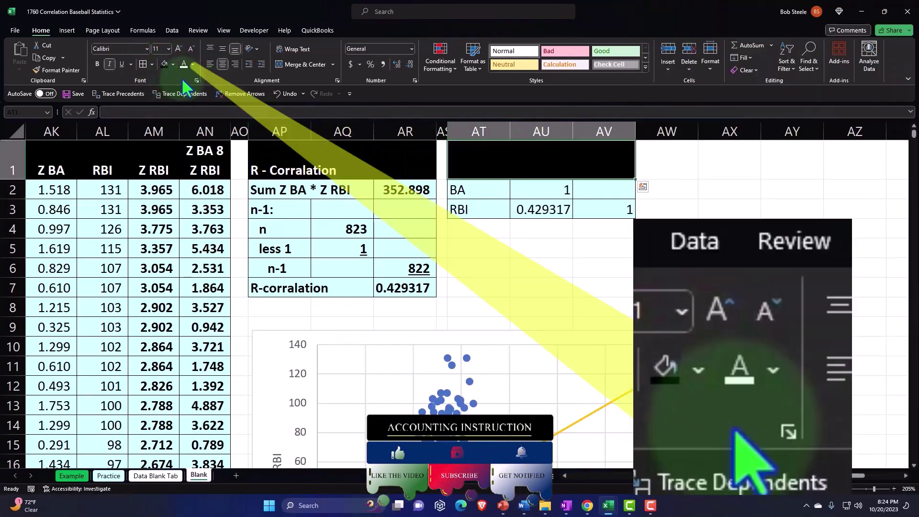
{"action": "left_click", "coordinate": [184, 64]}
{"action": "left_click", "coordinate": [536, 265]}
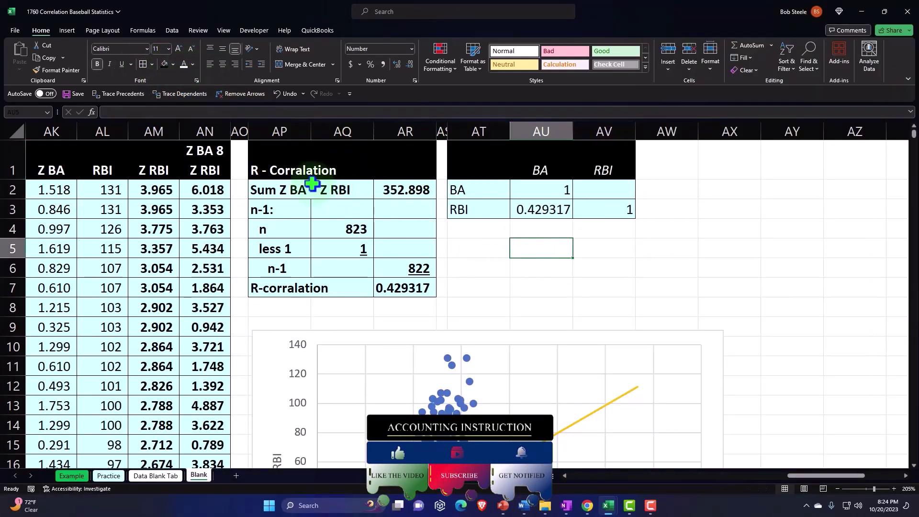
Narrow the blank spacer columns AO, AE, AA, V, R, N and D together to one thin width.
{"action": "left_click", "coordinate": [239, 131]}
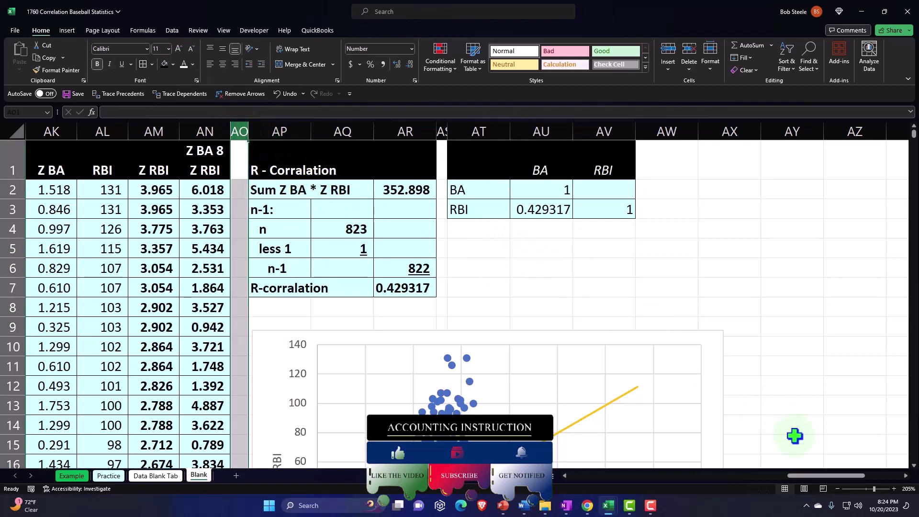
{"action": "left_click_drag", "start_coordinate": [807, 473], "coordinate": [751, 476]}
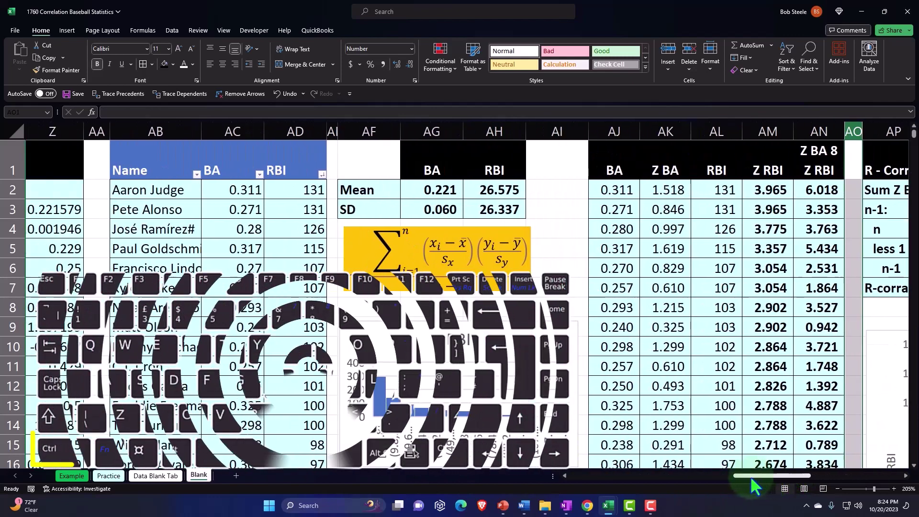
{"action": "left_click", "coordinate": [338, 132], "text": "ctrl"}
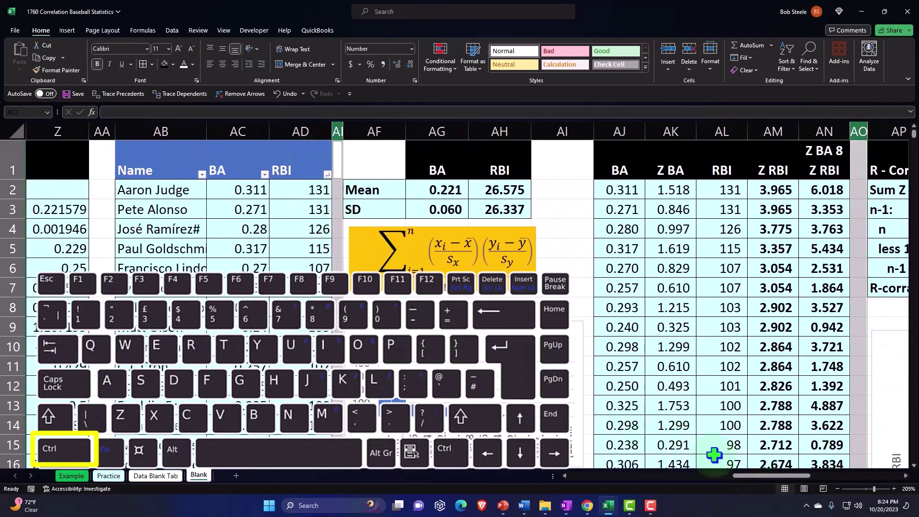
{"action": "left_click_drag", "start_coordinate": [735, 476], "coordinate": [660, 475]}
{"action": "left_click", "coordinate": [428, 131], "text": "ctrl"}
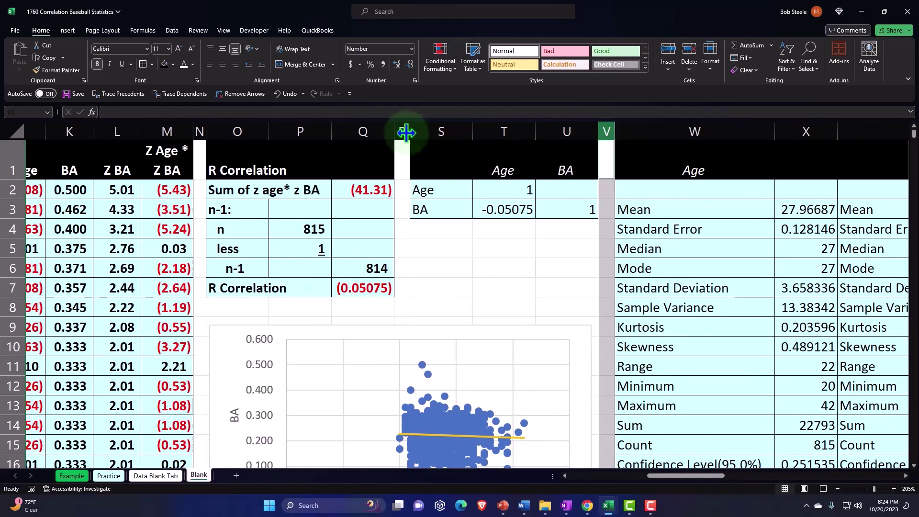
{"action": "left_click", "coordinate": [399, 130], "text": "ctrl"}
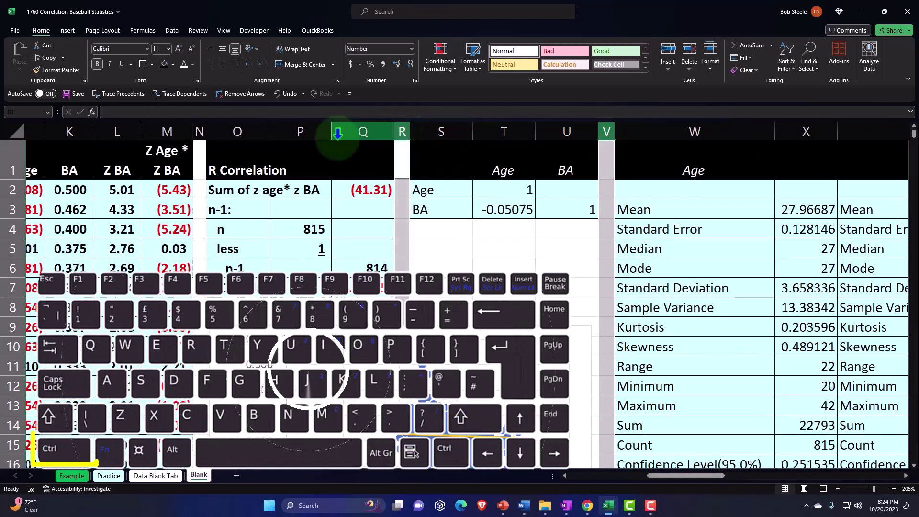
{"action": "left_click", "coordinate": [200, 131], "text": "ctrl"}
{"action": "left_click_drag", "start_coordinate": [645, 472], "coordinate": [567, 479]}
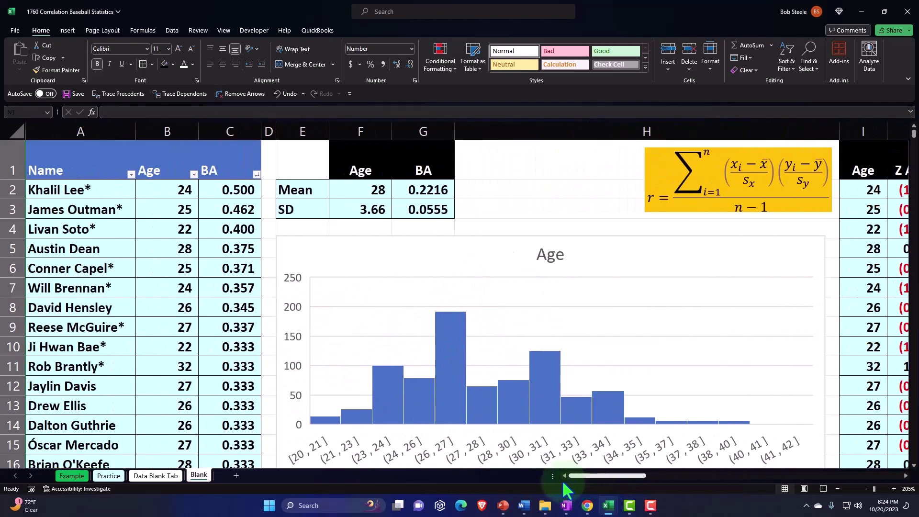
{"action": "left_click", "coordinate": [270, 126]}
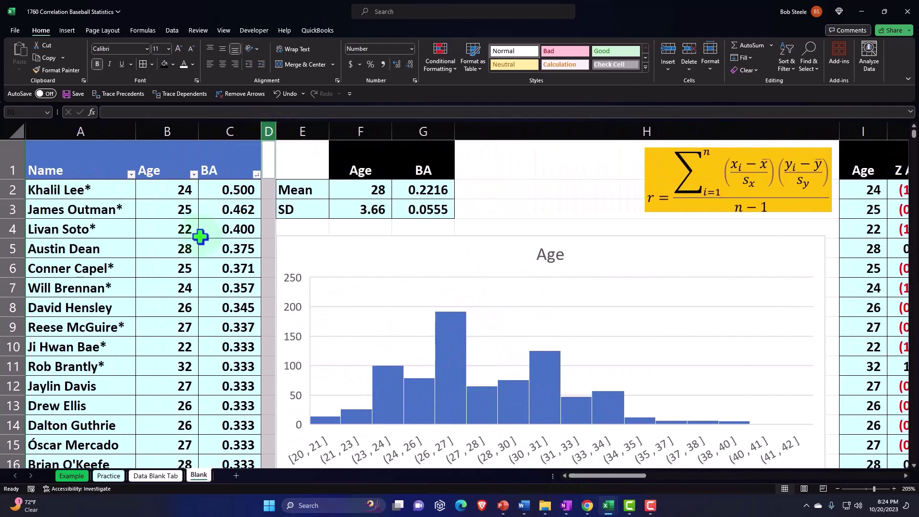
{"action": "scroll", "coordinate": [200, 236], "scroll_direction": "down", "scroll_amount": 2}
{"action": "scroll", "coordinate": [185, 380], "scroll_direction": "up", "scroll_amount": 2}
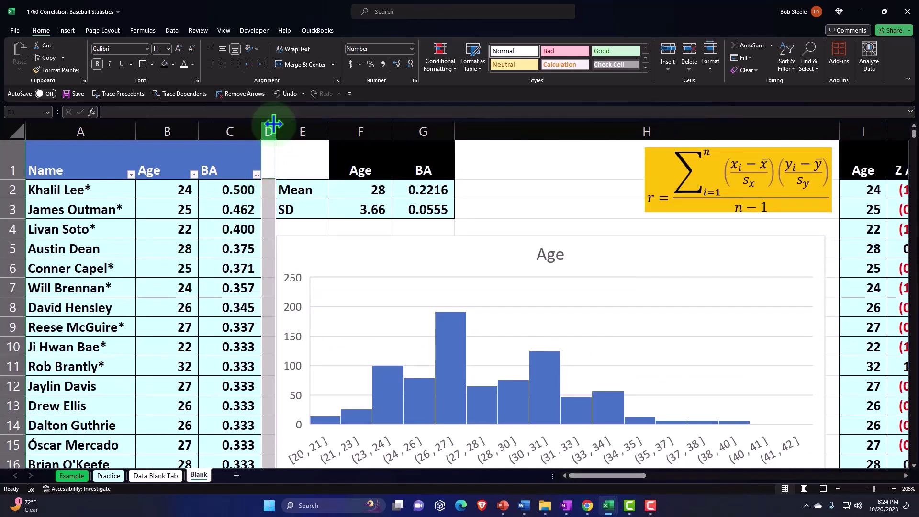
{"action": "left_click_drag", "start_coordinate": [273, 125], "coordinate": [267, 127]}
Review the formatted tables and narrowed spacer columns along row 2, from column E across to AX.
{"action": "left_click", "coordinate": [305, 192]}
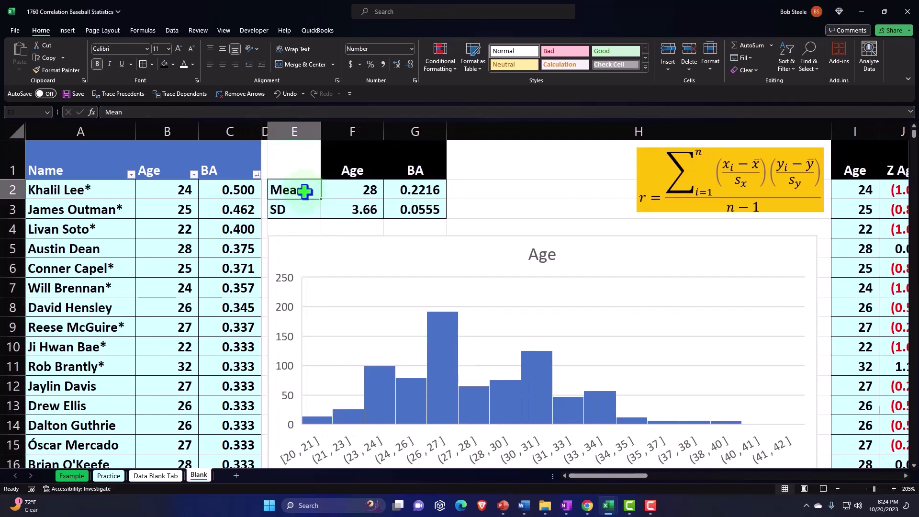
{"action": "key", "text": "Right"}
{"action": "key", "text": "Right"}
{"action": "key", "text": "Right"}
{"action": "key", "text": "Right"}
{"action": "key", "text": "Right"}
{"action": "key", "text": "Right"}
{"action": "key", "text": "Right"}
{"action": "key", "text": "Right"}
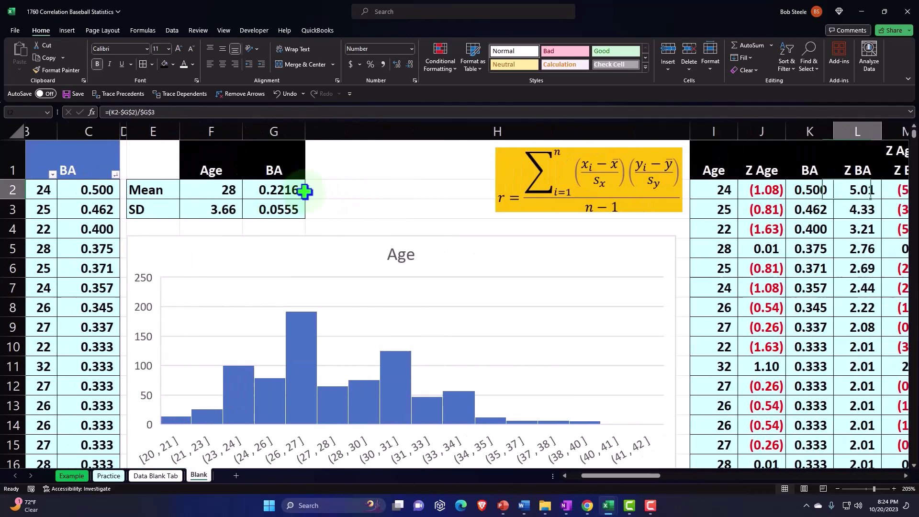
{"action": "key", "text": "Right"}
{"action": "key", "text": "Right"}
{"action": "key", "text": "Right"}
{"action": "key", "text": "Right"}
{"action": "key", "text": "Right"}
{"action": "key", "text": "Right"}
{"action": "key", "text": "Right"}
{"action": "key", "text": "Right"}
{"action": "key", "text": "Right"}
{"action": "key", "text": "Right"}
{"action": "key", "text": "Right"}
{"action": "key", "text": "Right"}
{"action": "key", "text": "Right"}
{"action": "key", "text": "Right"}
{"action": "key", "text": "Right"}
{"action": "key", "text": "Right"}
{"action": "key", "text": "Right"}
{"action": "key", "text": "Right"}
{"action": "key", "text": "Right"}
{"action": "key", "text": "Right"}
{"action": "key", "text": "Right"}
{"action": "key", "text": "Right"}
{"action": "key", "text": "Right"}
{"action": "key", "text": "Right"}
{"action": "key", "text": "Right"}
{"action": "key", "text": "Right"}
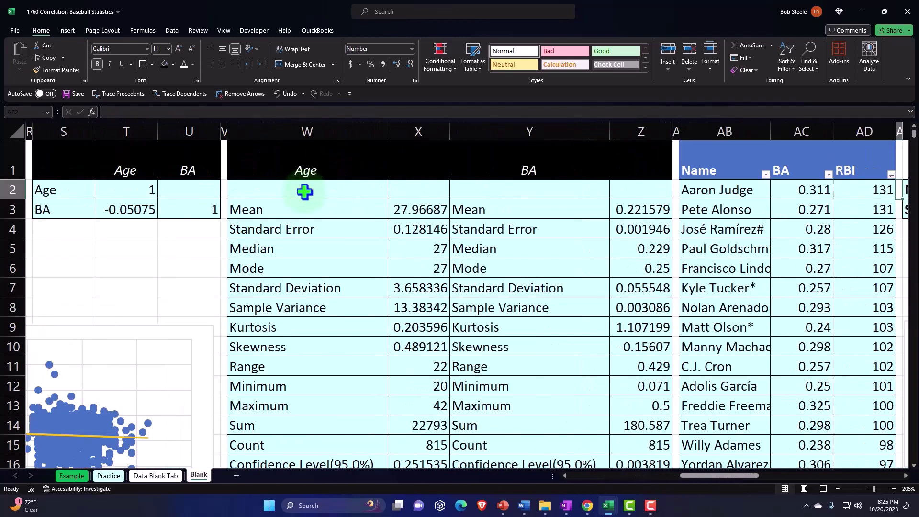
{"action": "key", "text": "Right"}
{"action": "key", "text": "Right"}
{"action": "key", "text": "Right"}
{"action": "key", "text": "Right"}
{"action": "key", "text": "Right"}
{"action": "key", "text": "Right"}
{"action": "key", "text": "Right"}
{"action": "key", "text": "Right"}
{"action": "key", "text": "Right"}
{"action": "key", "text": "Right"}
{"action": "key", "text": "Right"}
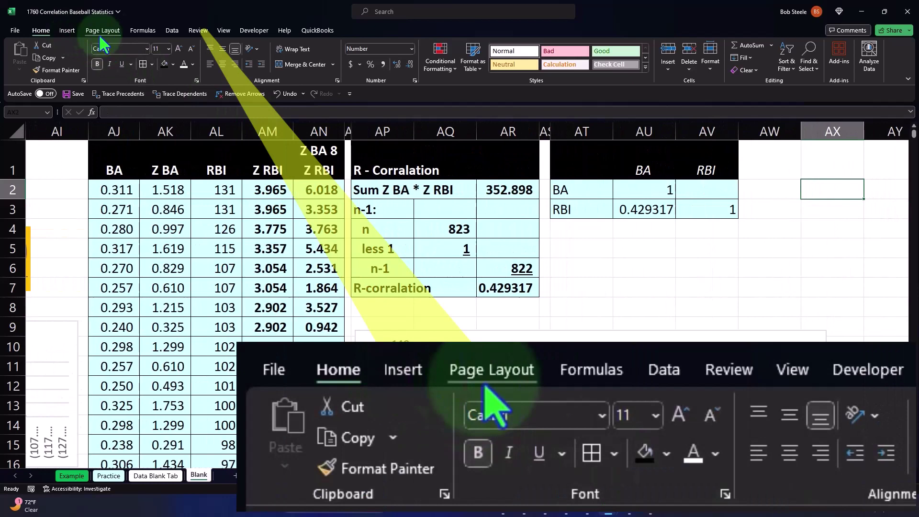
Spell-check the worksheet, changing "corralation" to "correlation" and ignoring the flagged player names.
{"action": "left_click", "coordinate": [196, 33]}
{"action": "left_click", "coordinate": [21, 53]}
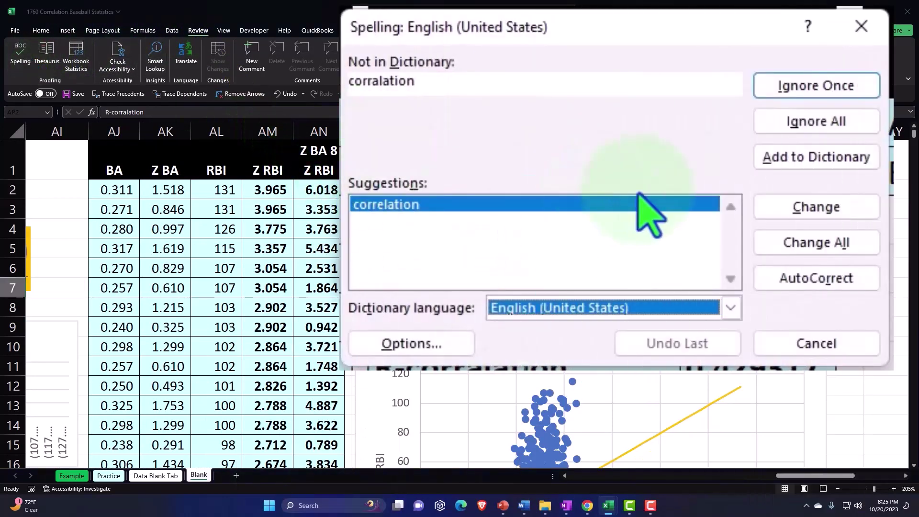
{"action": "left_click", "coordinate": [797, 207]}
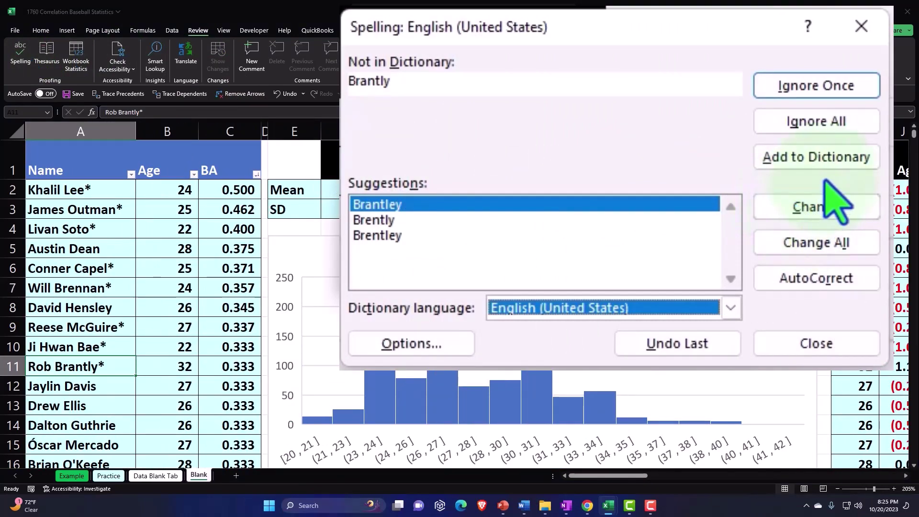
{"action": "left_click", "coordinate": [827, 94]}
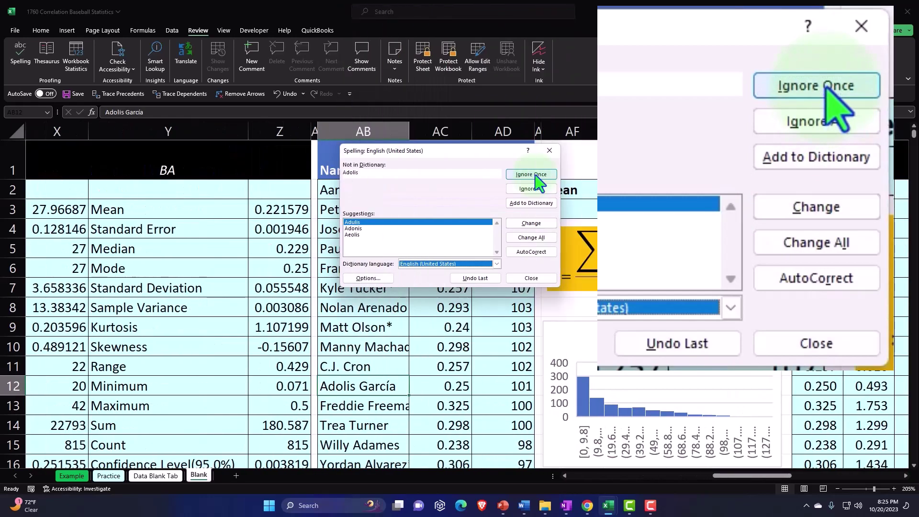
{"action": "left_click", "coordinate": [556, 154]}
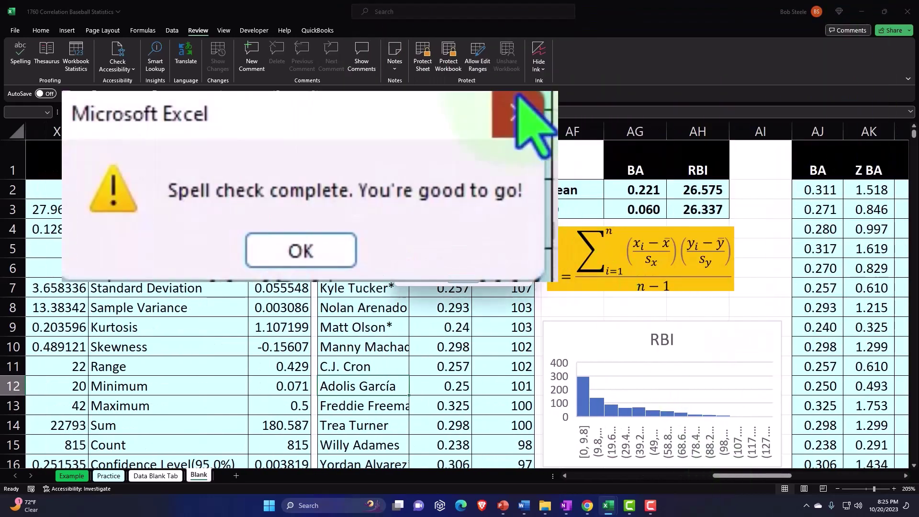
{"action": "left_click", "coordinate": [519, 113]}
{"action": "left_click", "coordinate": [460, 243]}
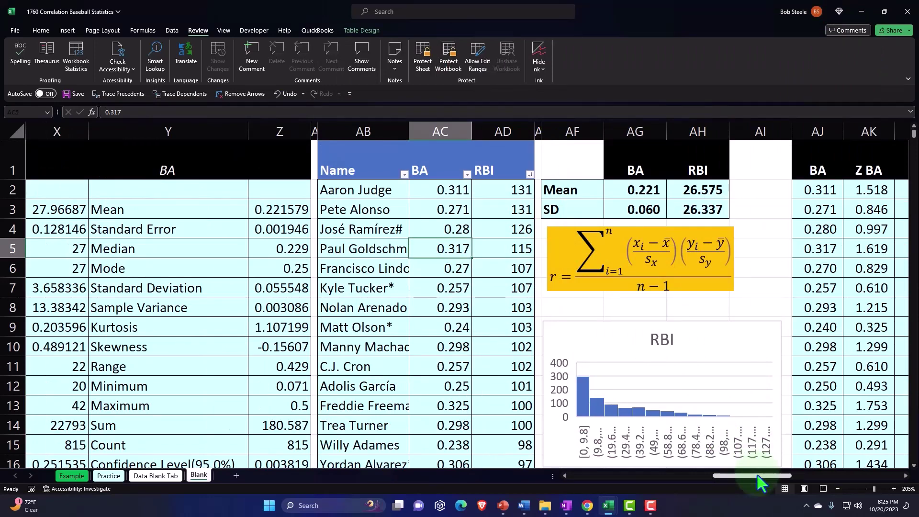
{"action": "left_click_drag", "start_coordinate": [758, 473], "coordinate": [562, 484]}
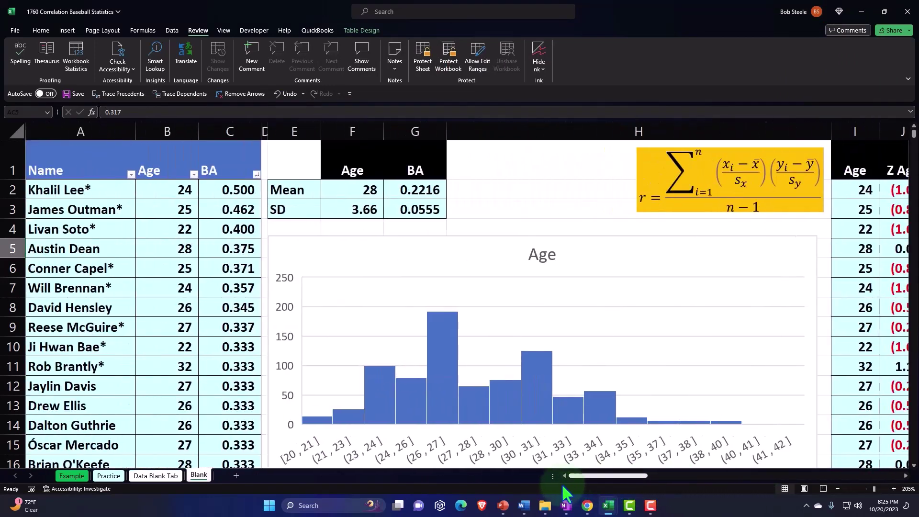
{"action": "left_click_drag", "start_coordinate": [223, 300], "coordinate": [221, 297]}
{"action": "left_click", "coordinate": [173, 245]}
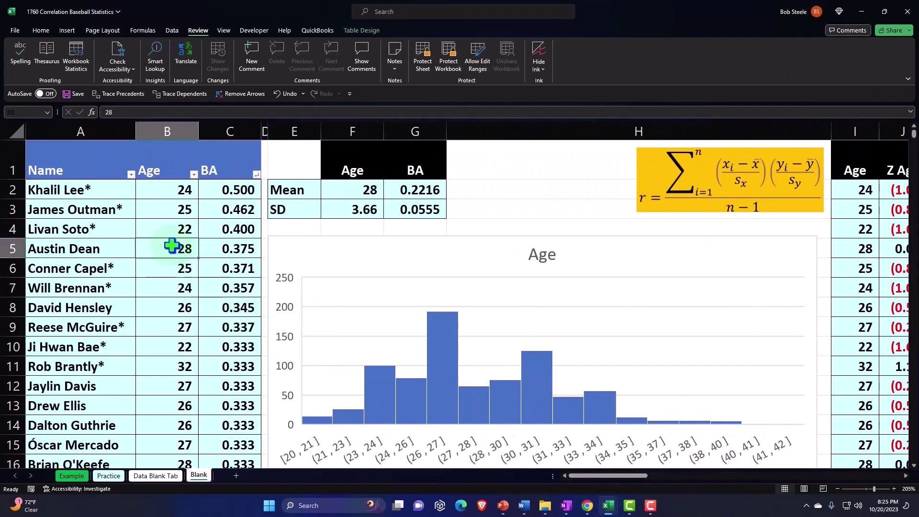